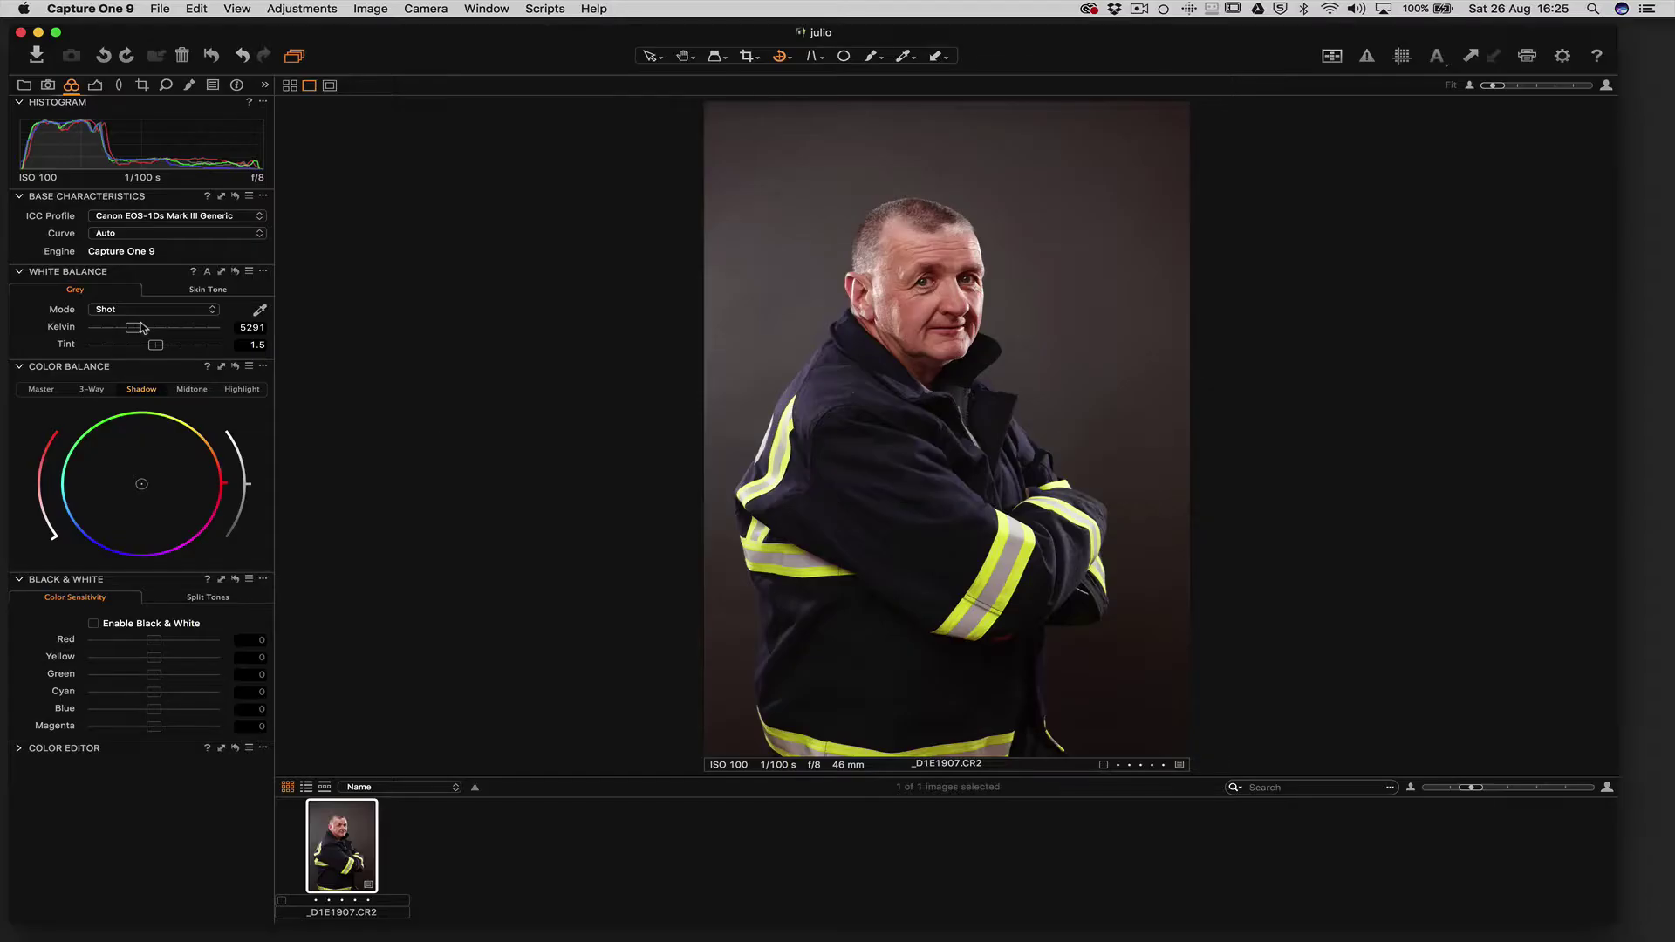
- Cool the portrait's white balance in Capture One by lowering Kelvin and shifting tint toward green
left_click_drag(144, 328, 119, 328)
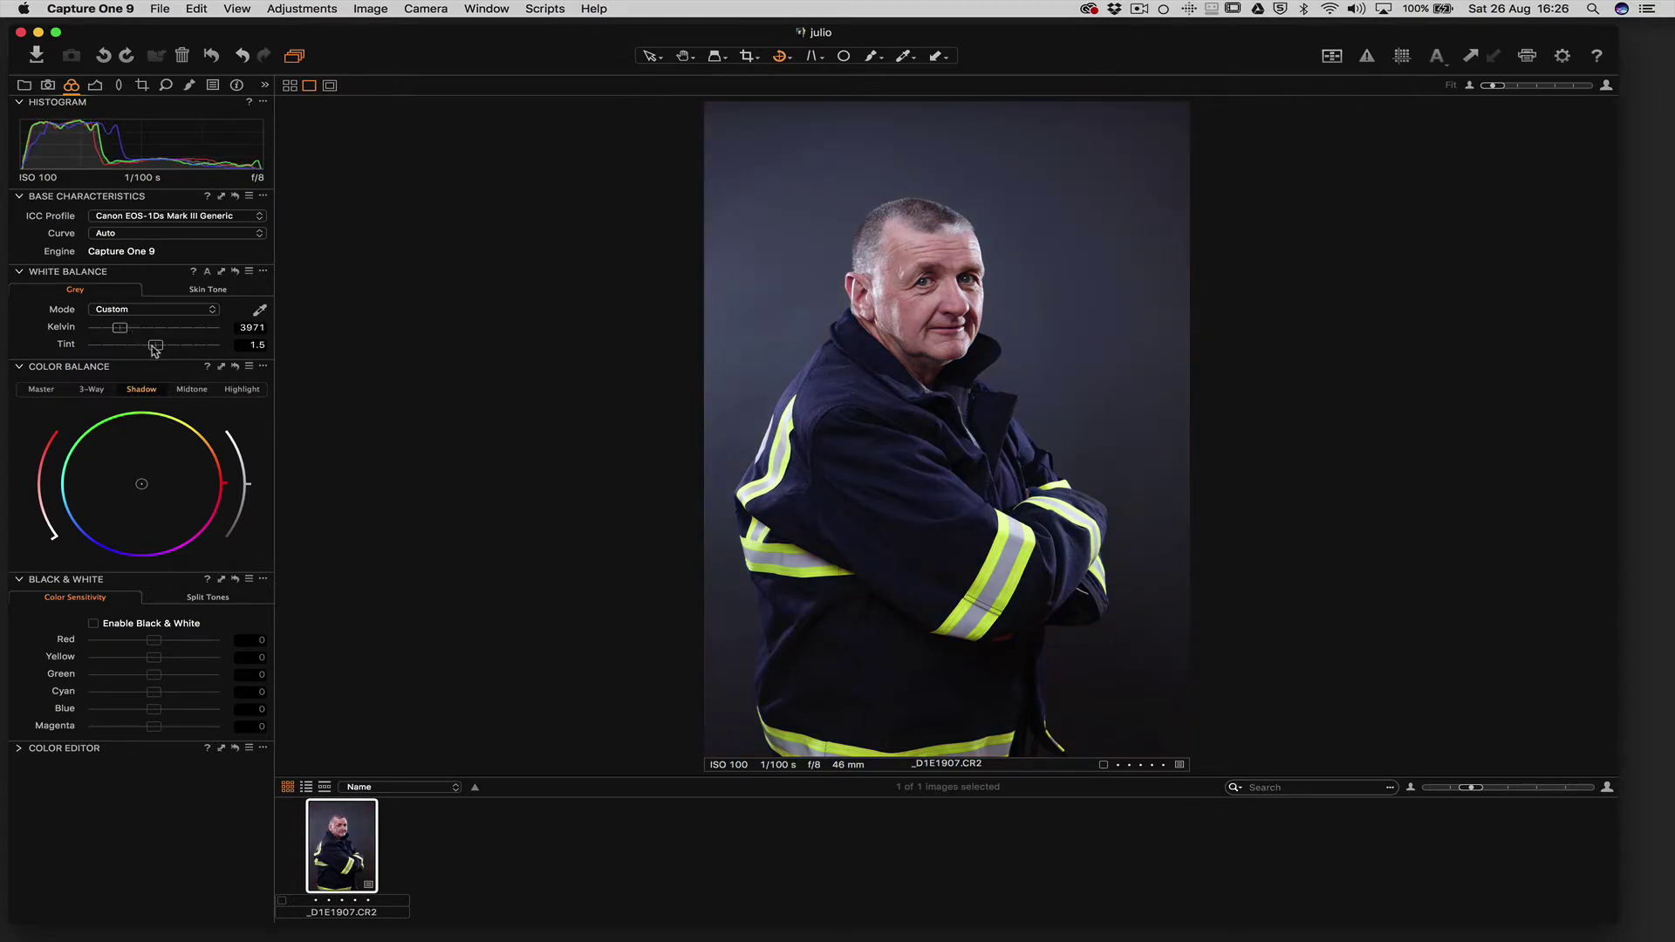
left_click_drag(155, 345, 126, 331)
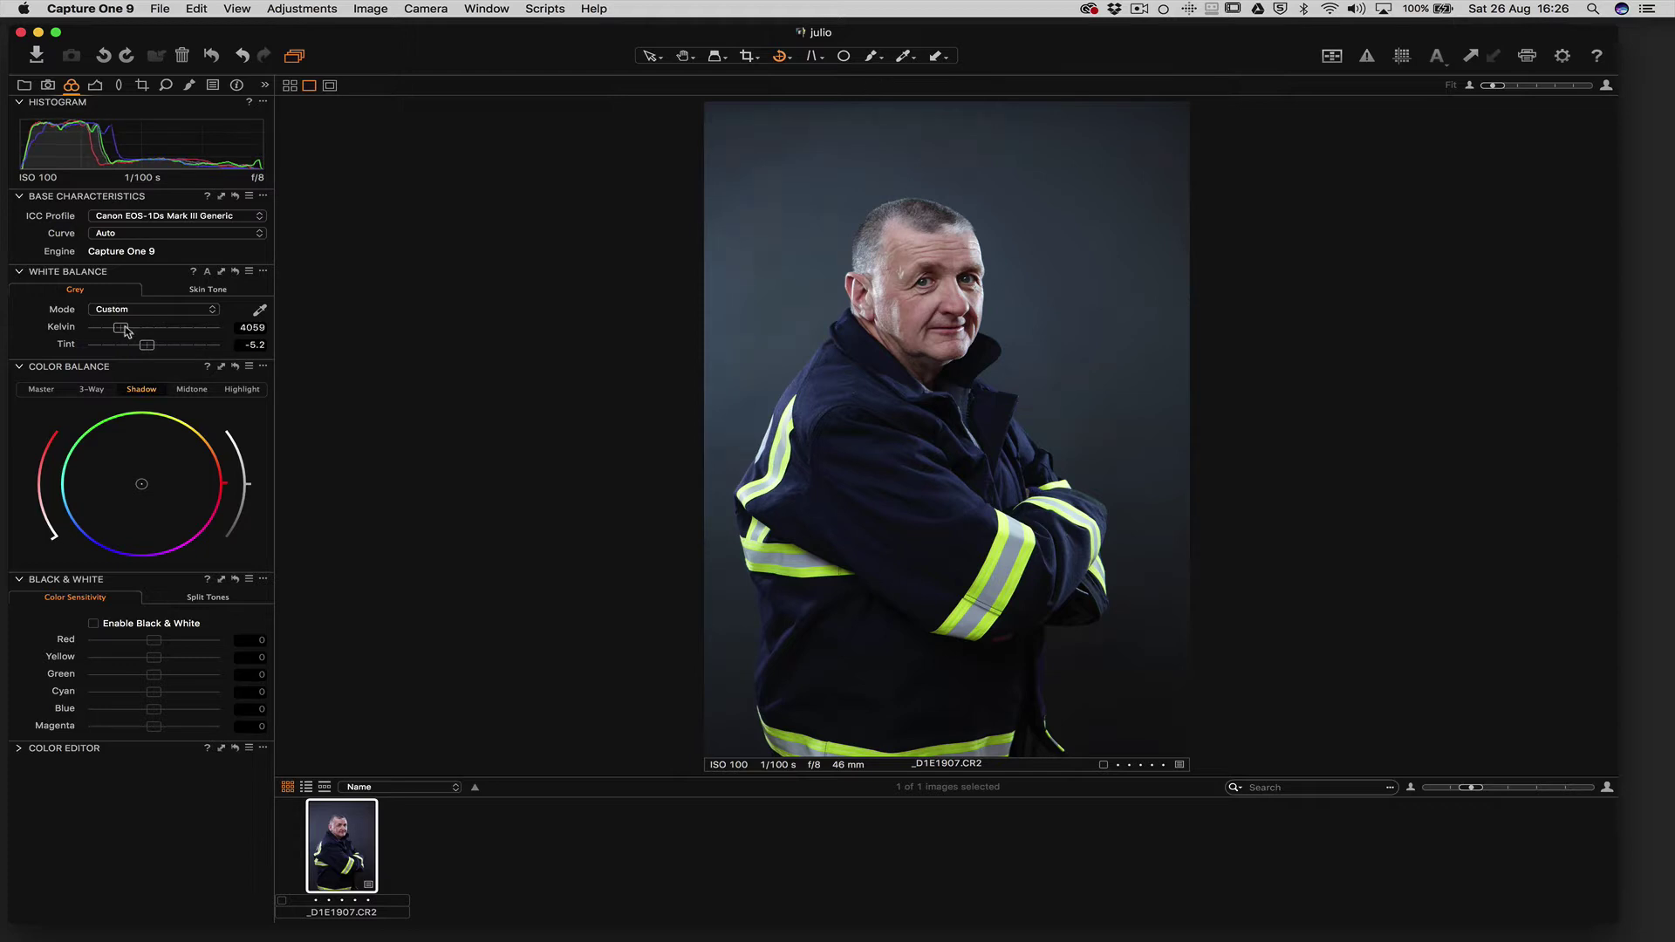
left_click(215, 86)
left_click(264, 84)
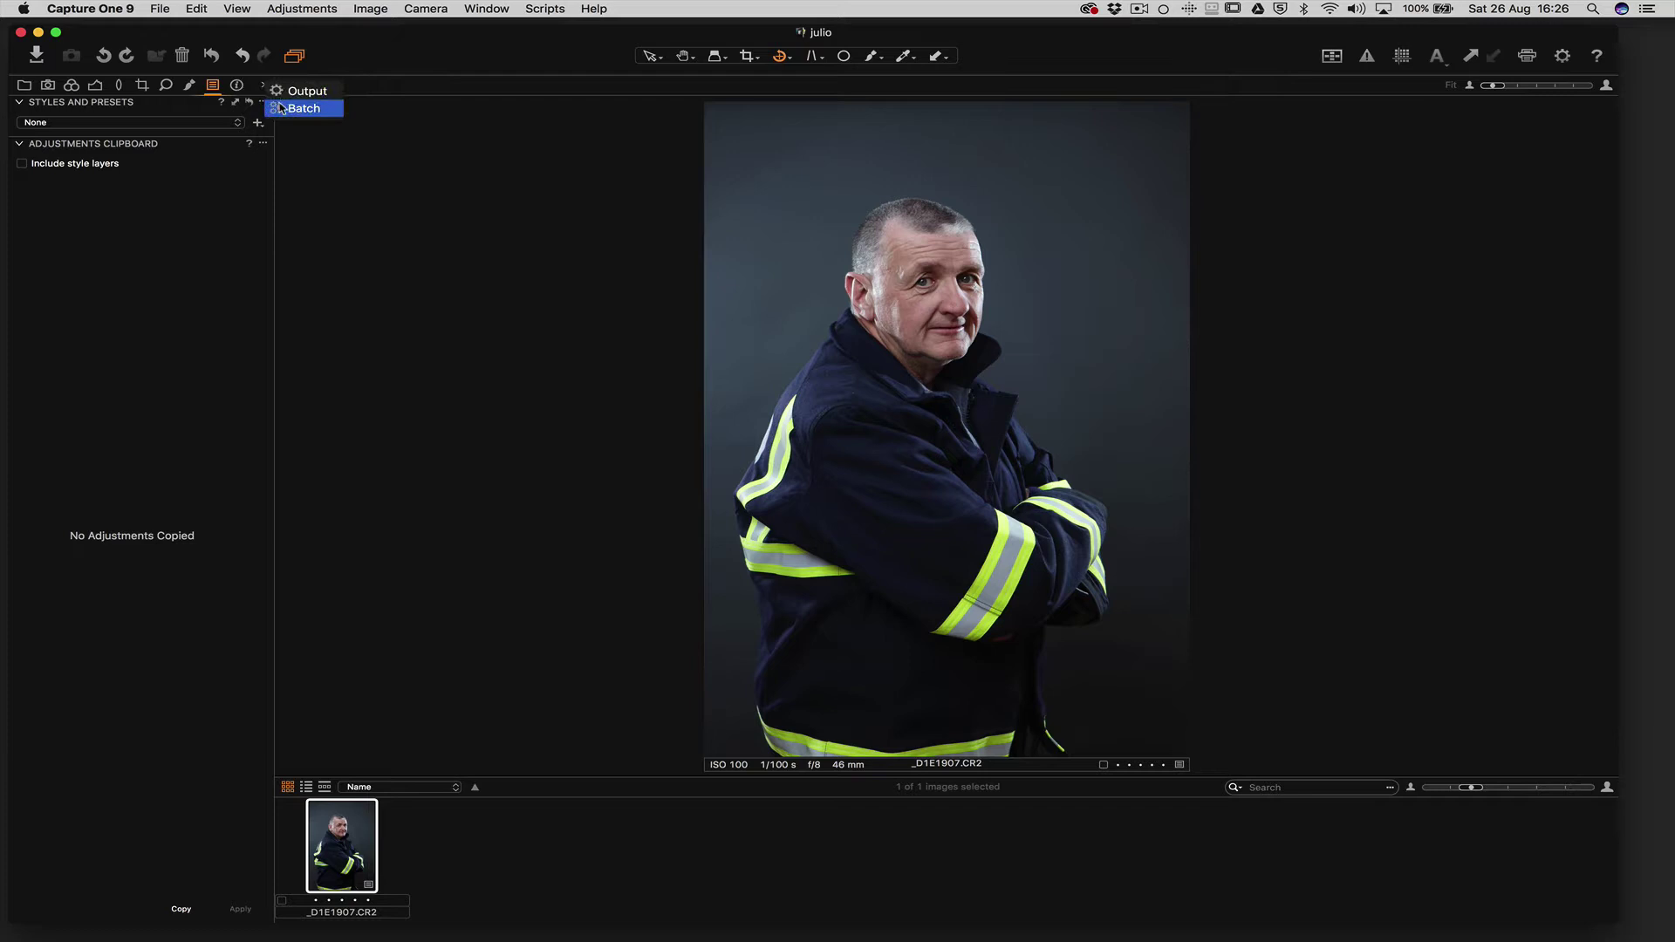
left_click(281, 91)
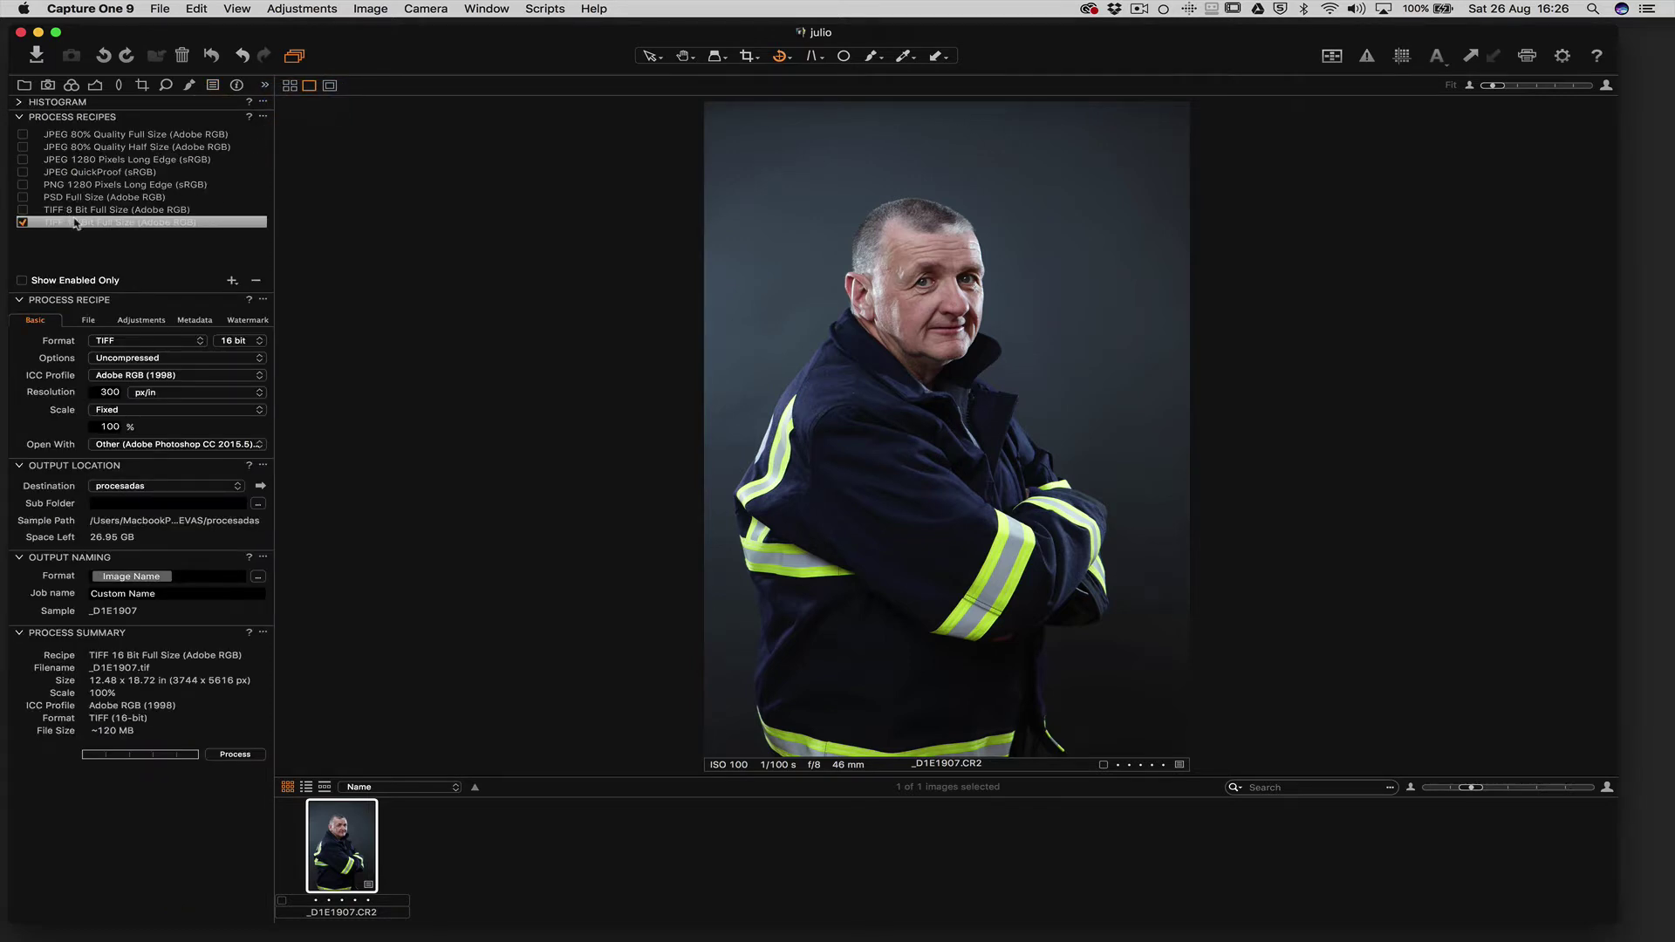
- Process a 16-bit TIFF with the TIFF 16 Bit Full Size recipe, then send _D1E1907.CR2 to Photoshop
left_click(127, 225)
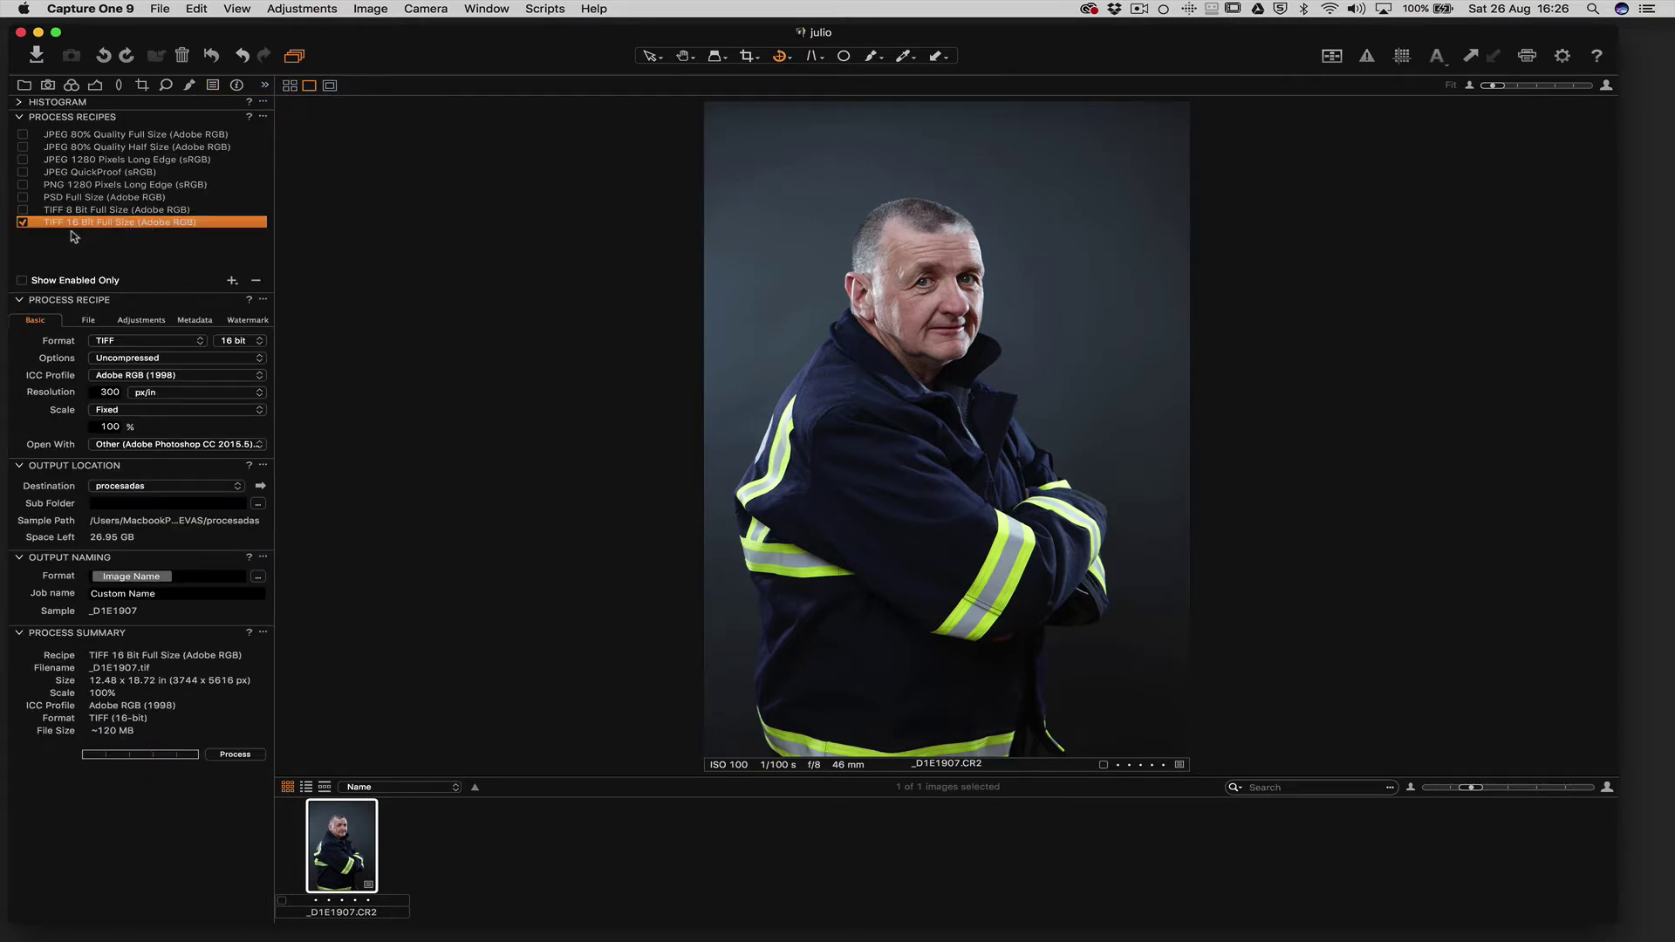
left_click(240, 340)
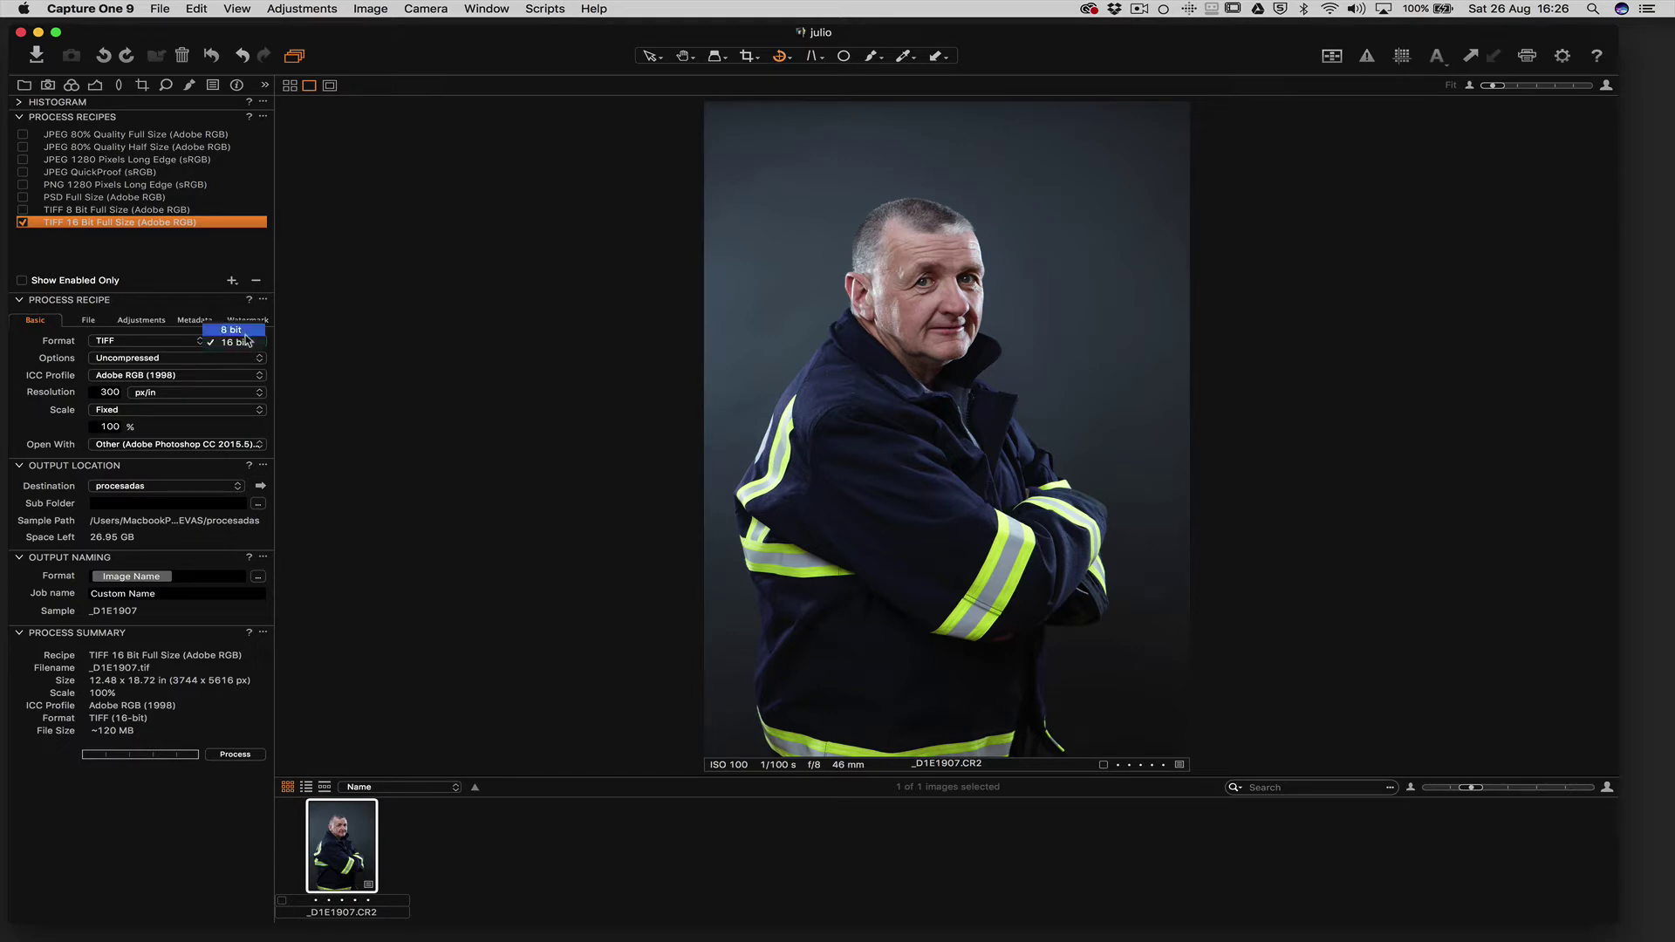
left_click(245, 342)
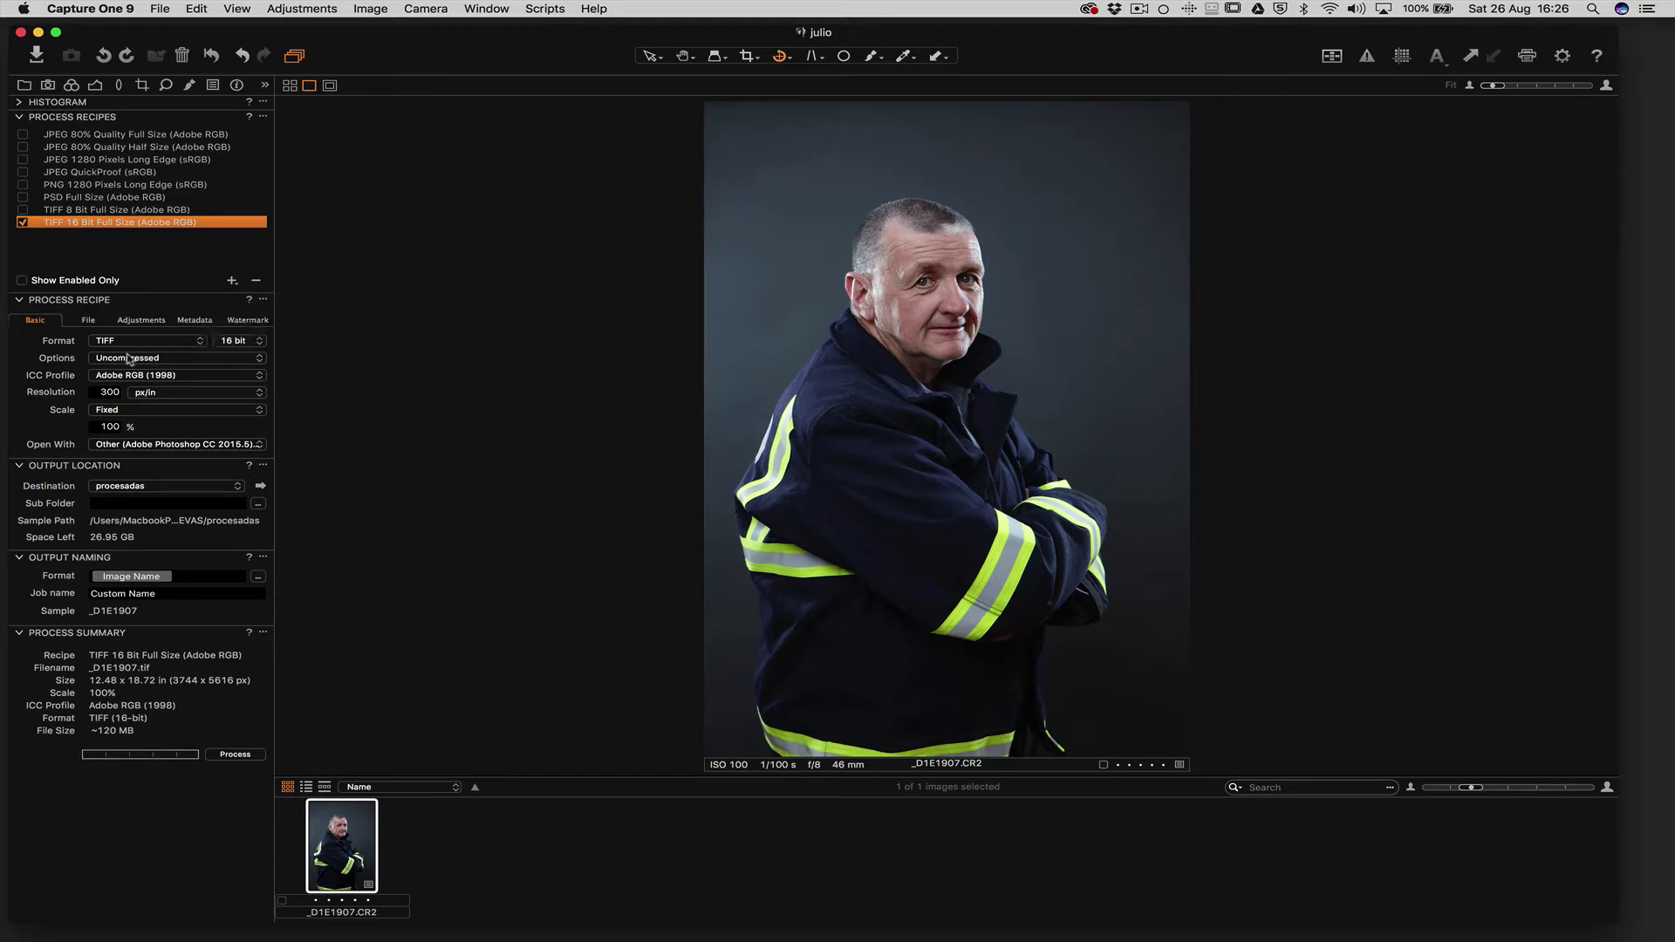
left_click(243, 755)
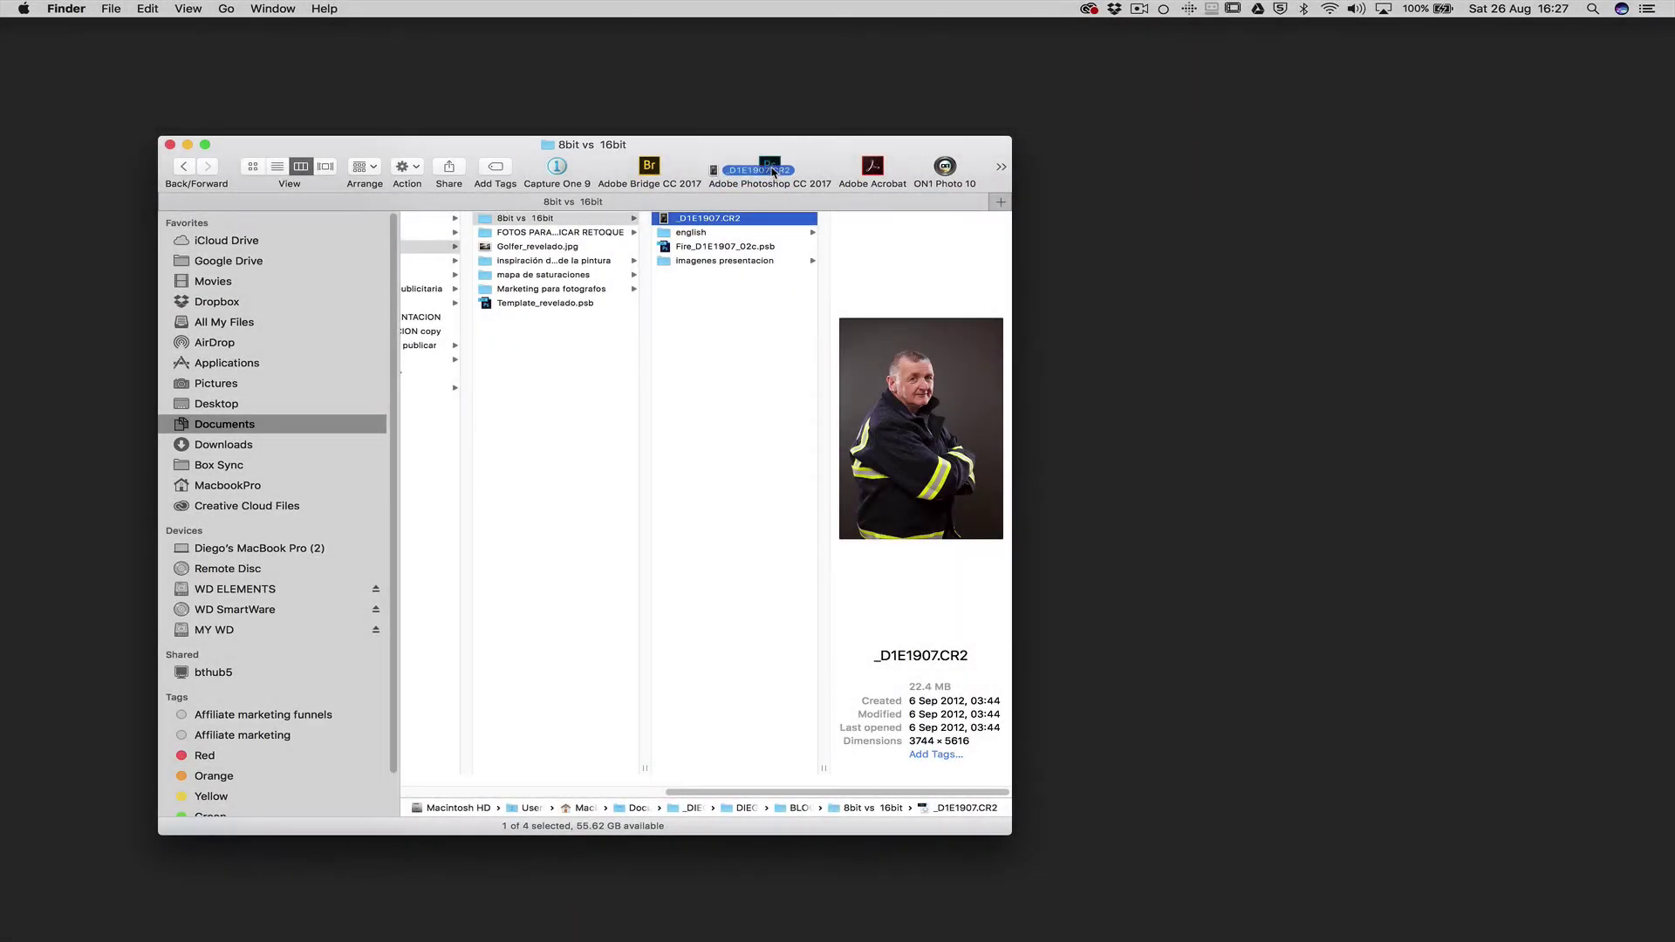
left_click_drag(764, 165, 770, 165)
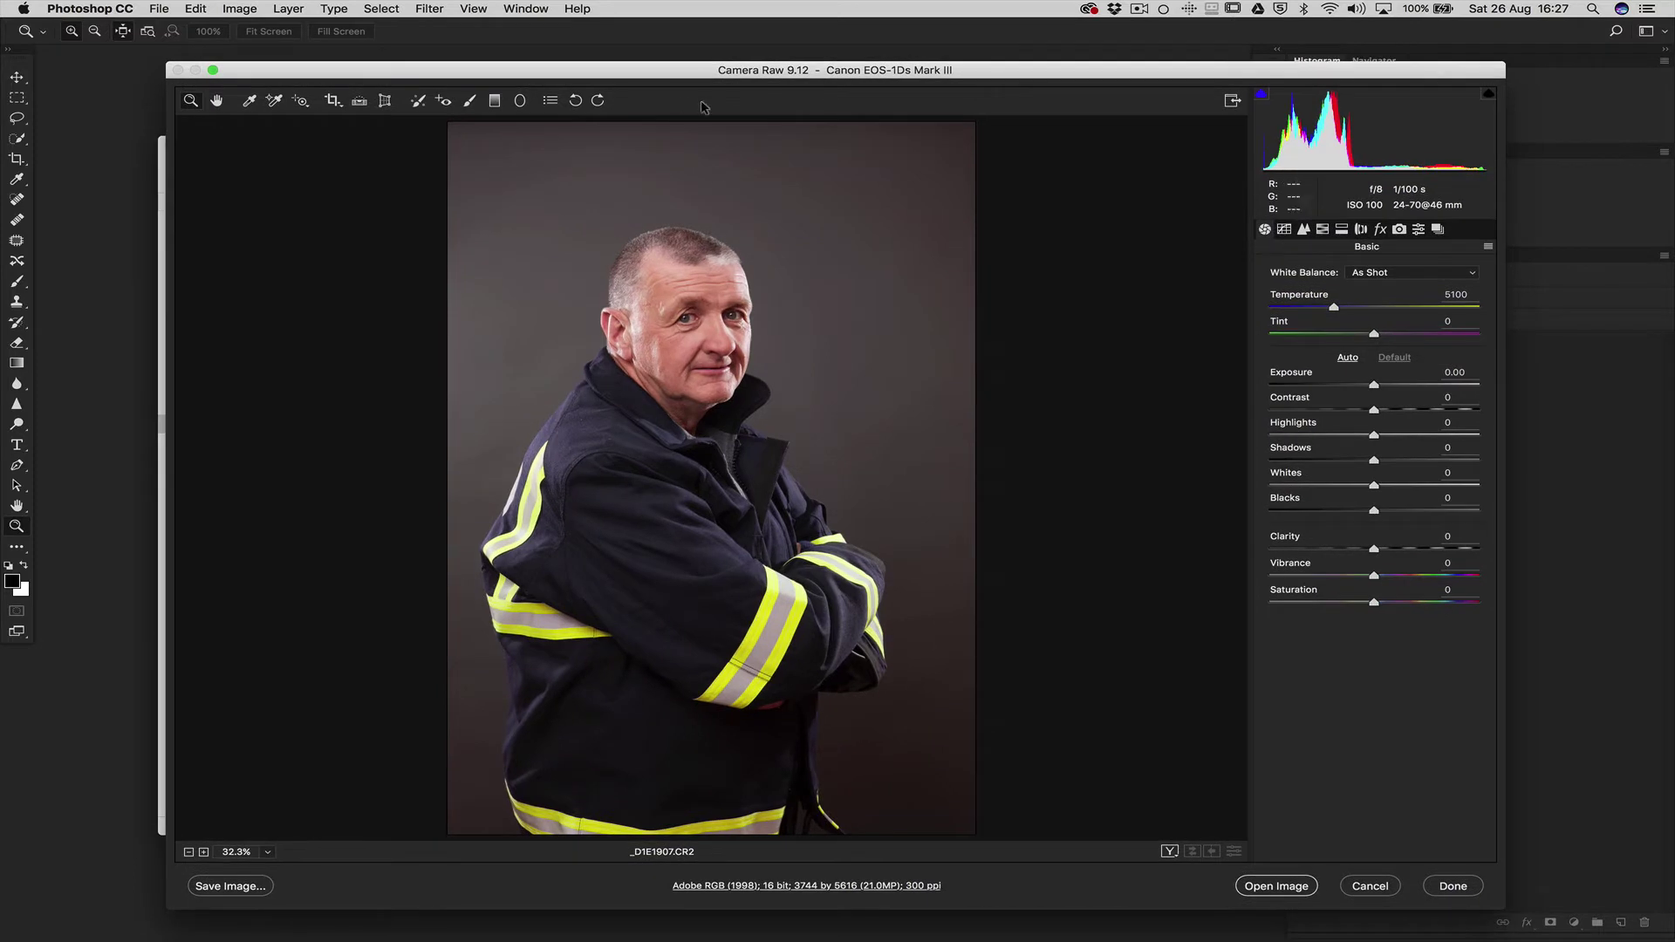
- Keep the Camera Raw workflow depth at 16 Bits/Channel
left_click(853, 886)
left_click(919, 283)
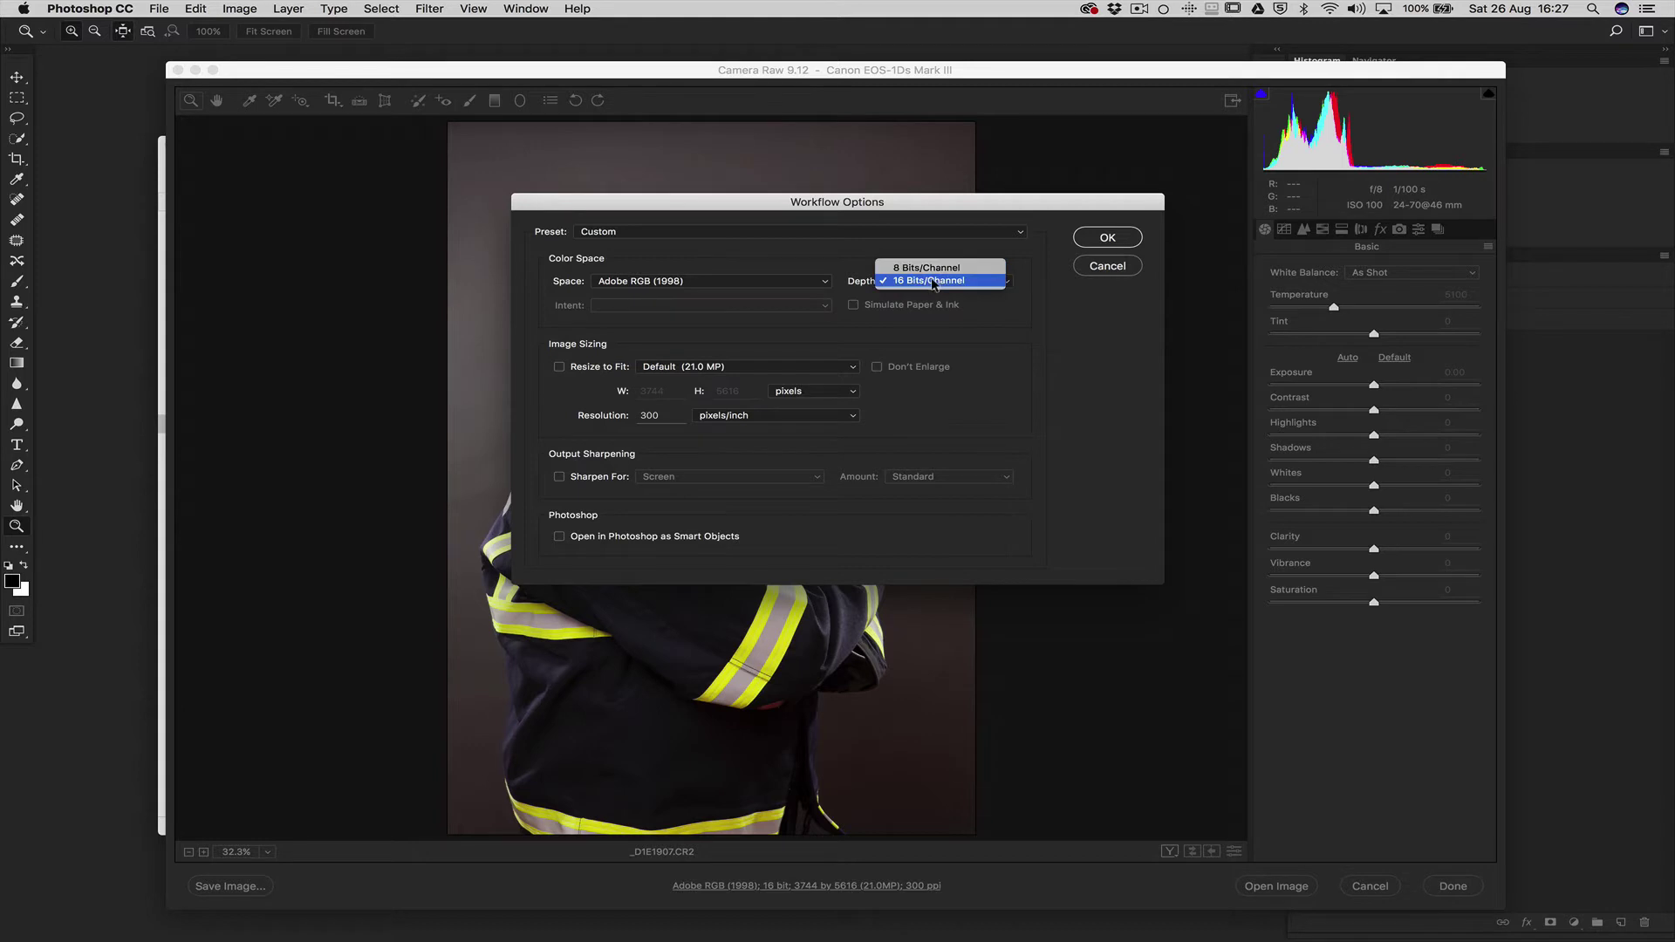
left_click(932, 282)
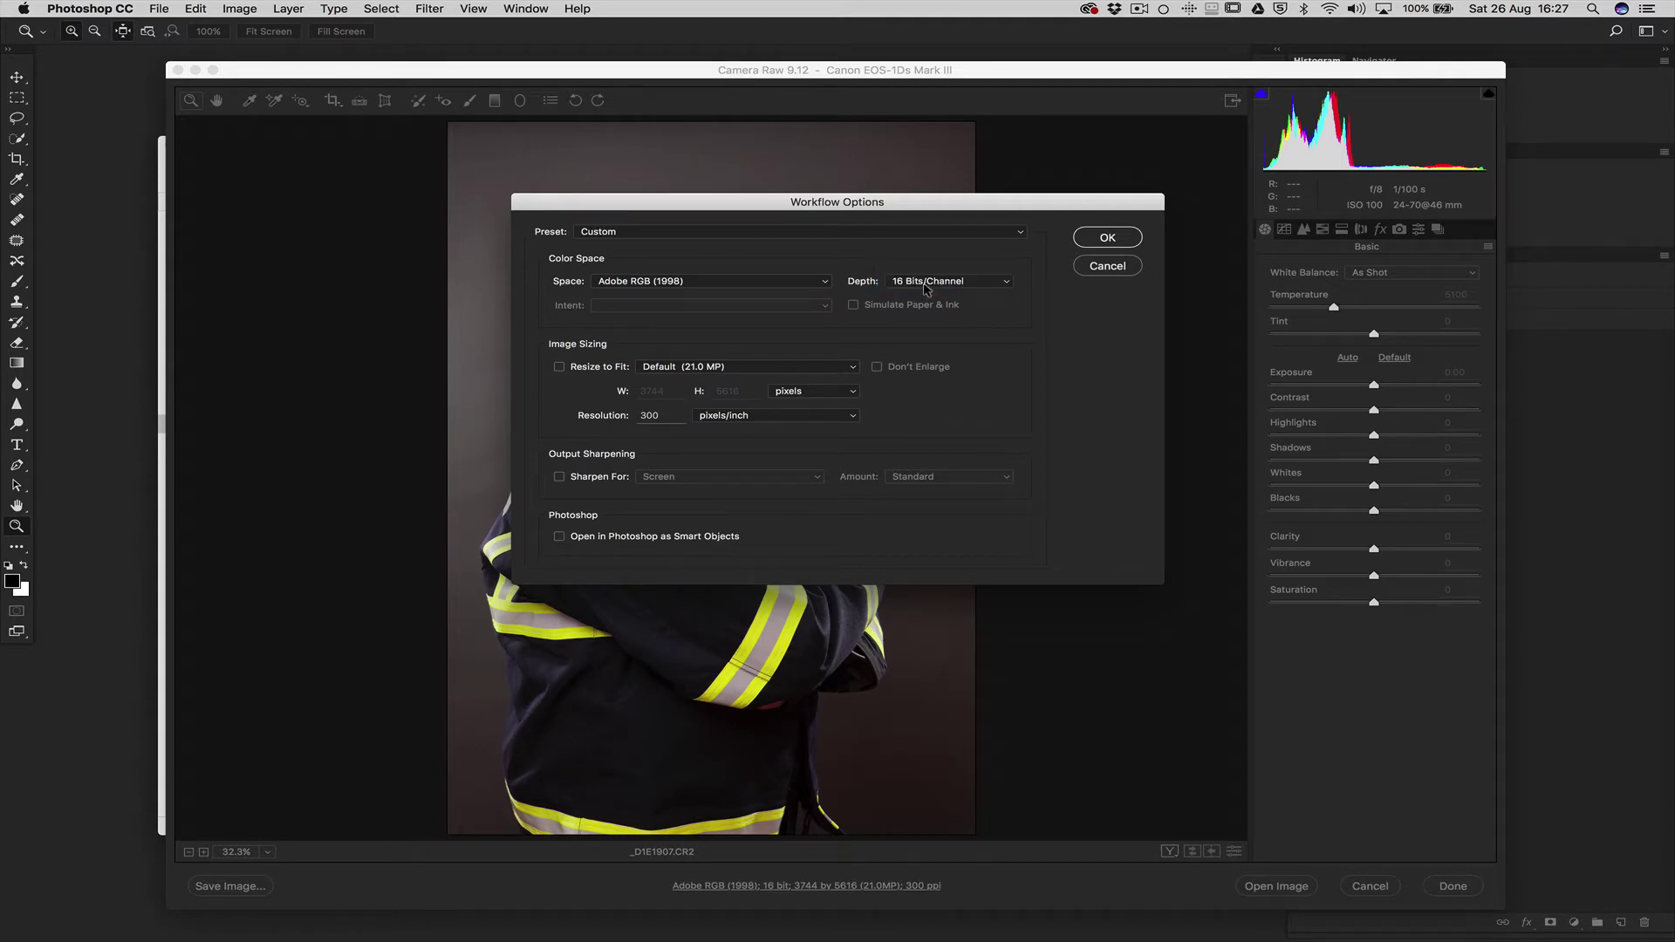
left_click(1108, 238)
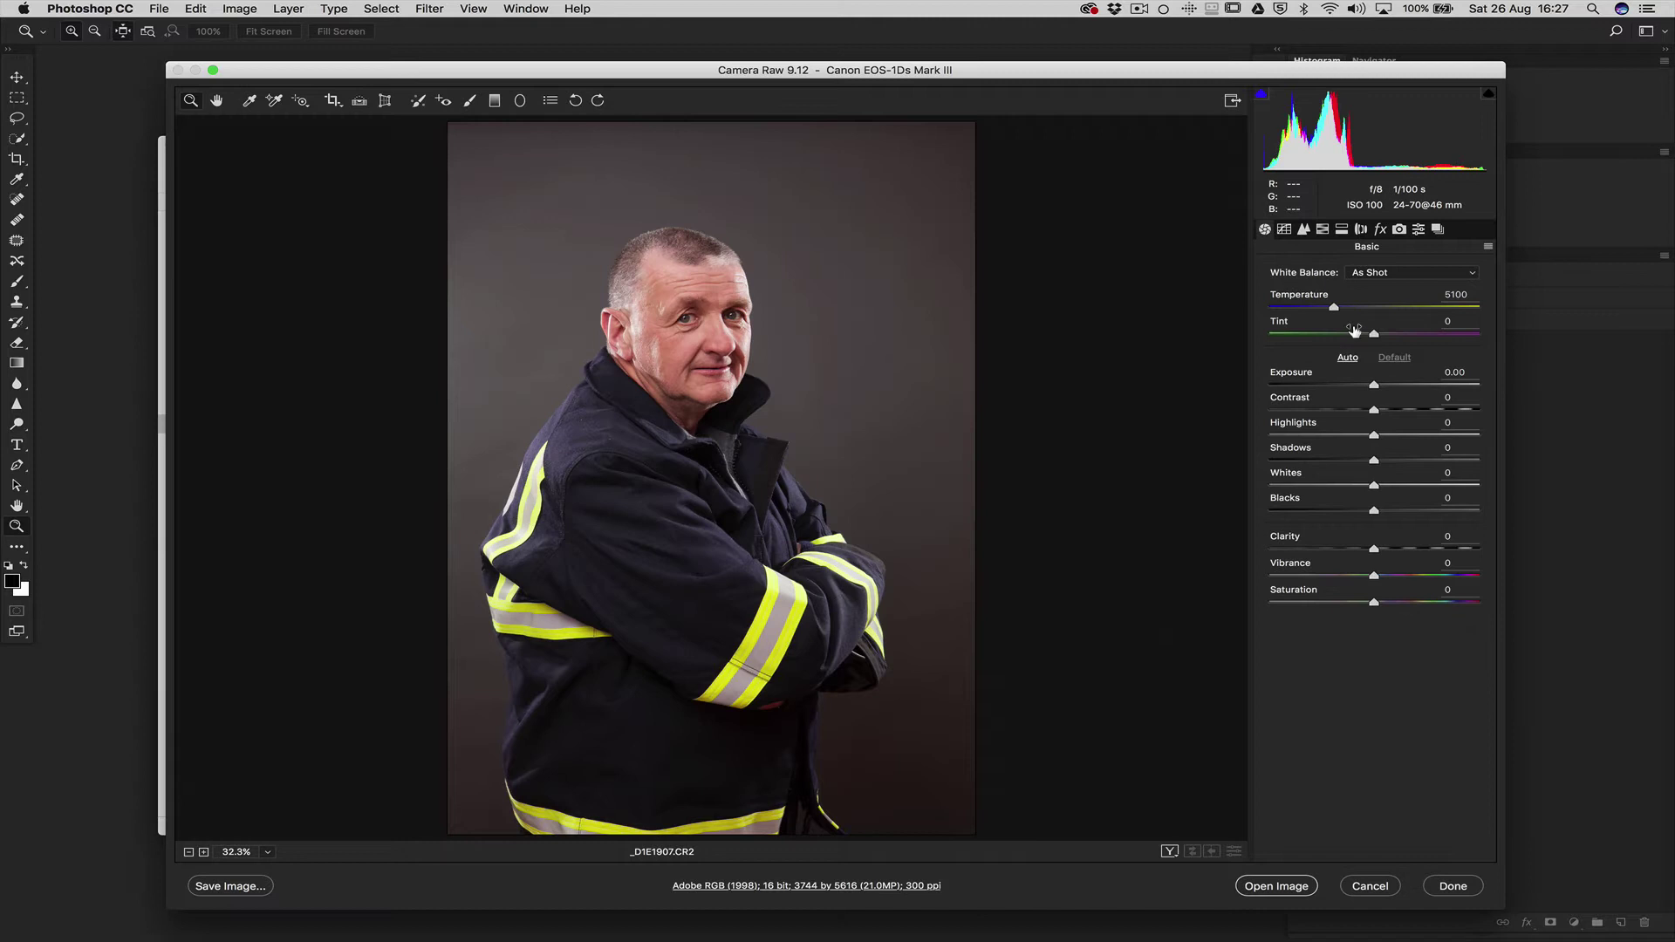
- Set Temperature 4450, Exposure -0.20, Highlights -12, Shadows +33, Whites +6, and open the image
left_click_drag(1335, 310, 1320, 310)
left_click_drag(1375, 389, 1370, 389)
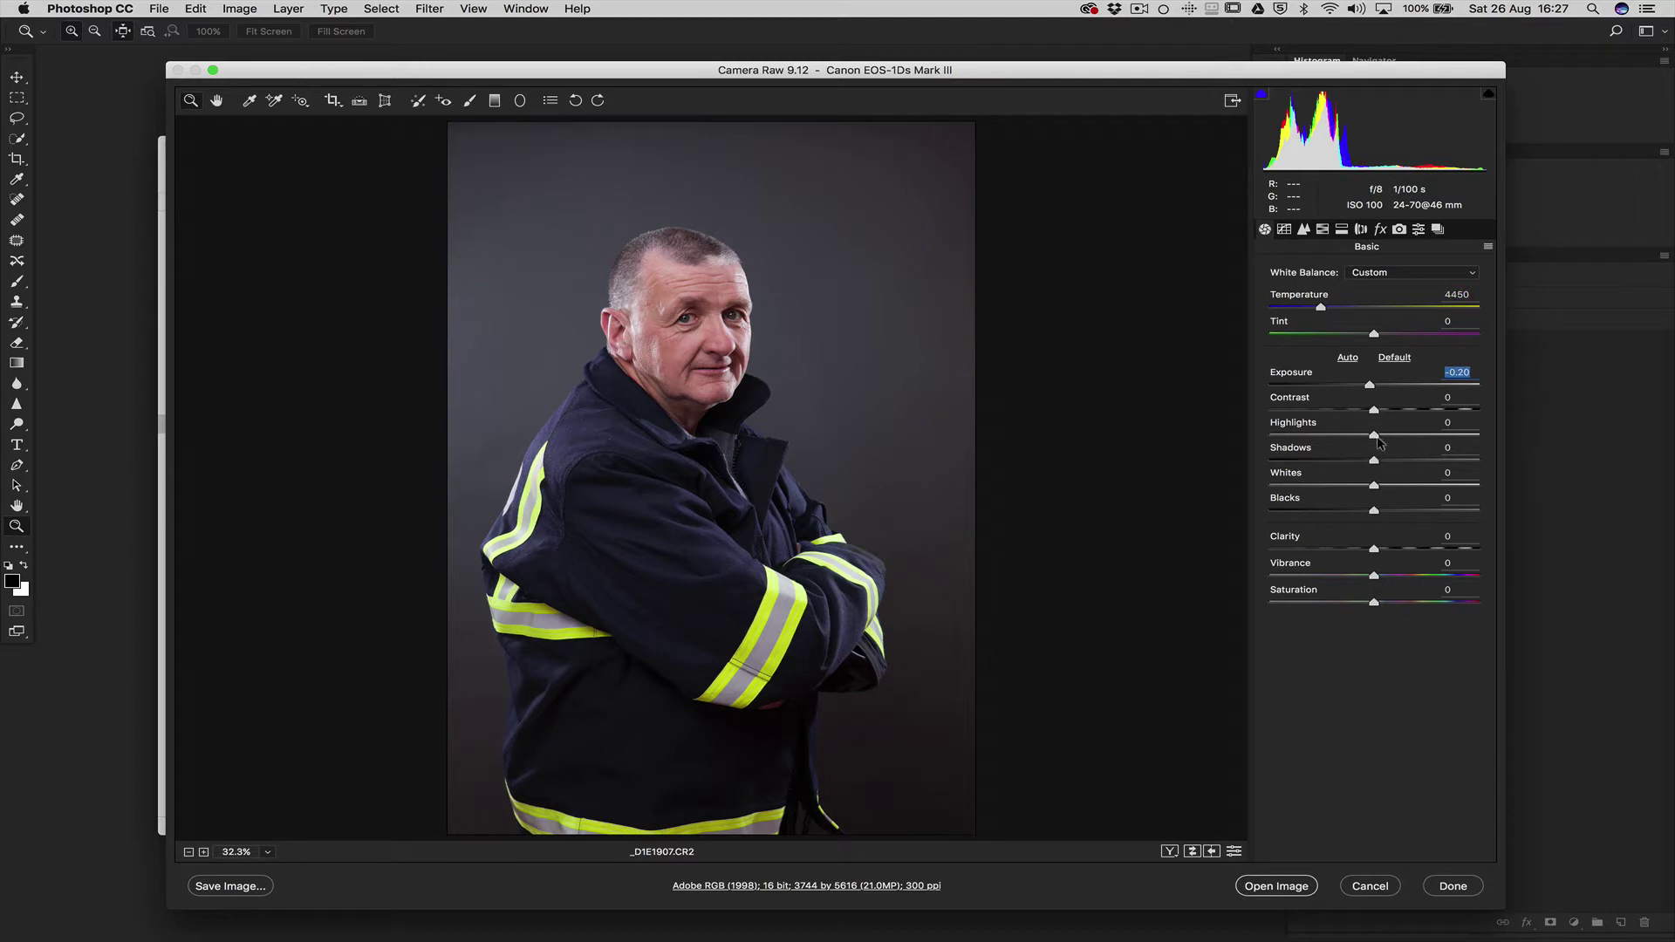
left_click_drag(1370, 434, 1381, 487)
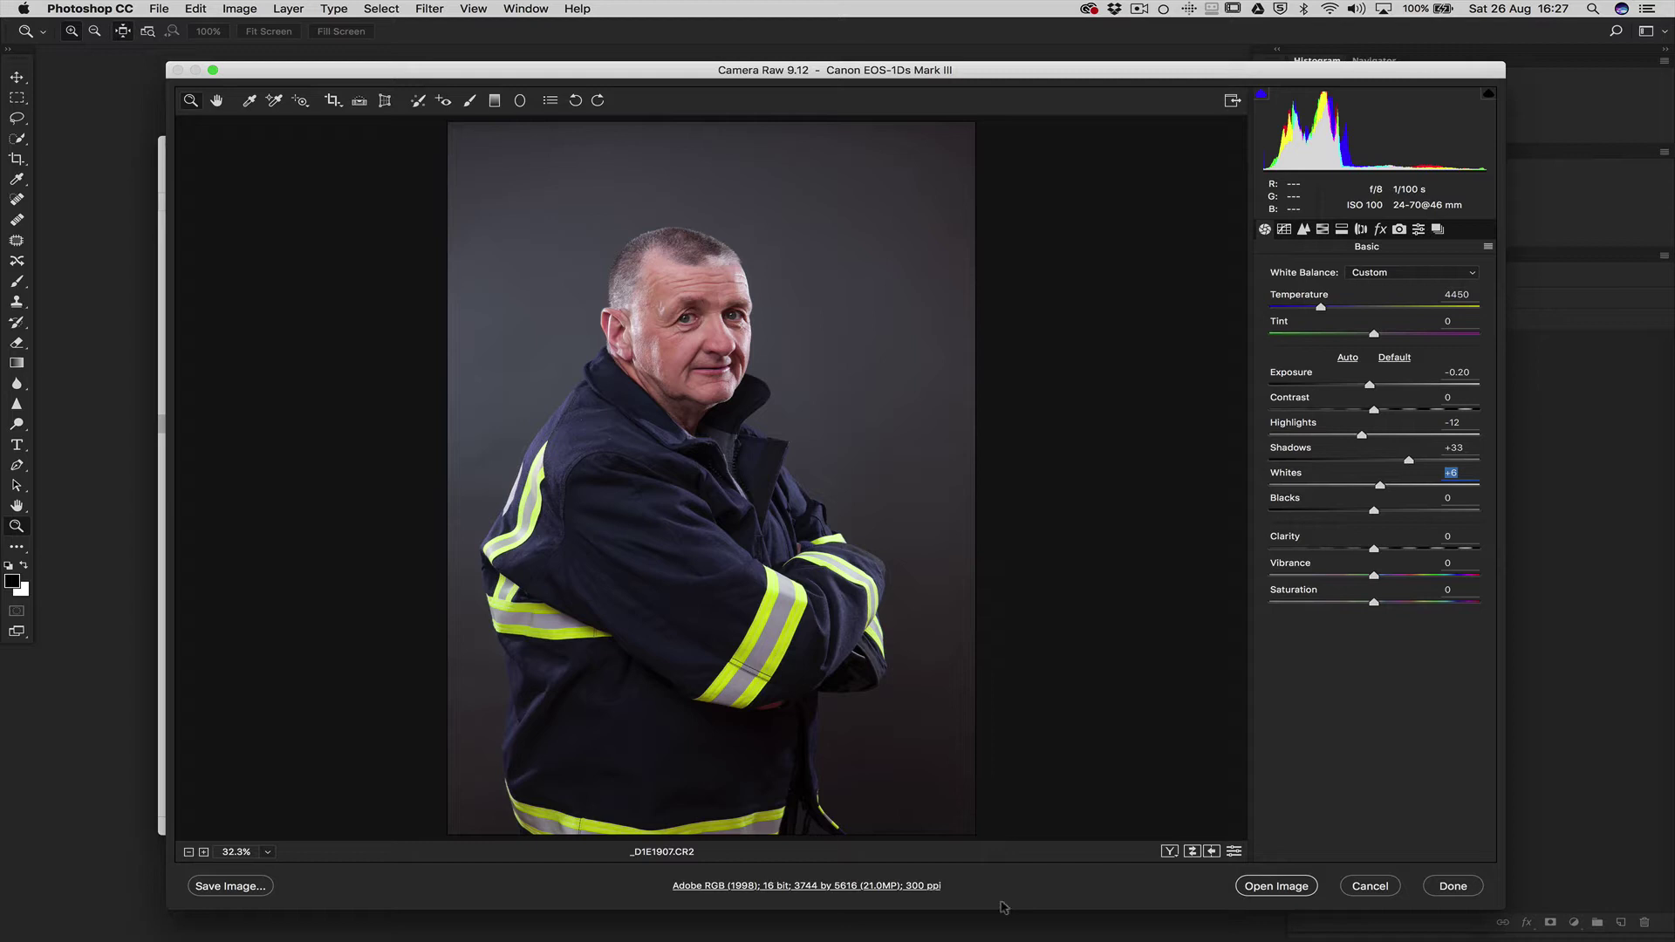
left_click(1292, 887)
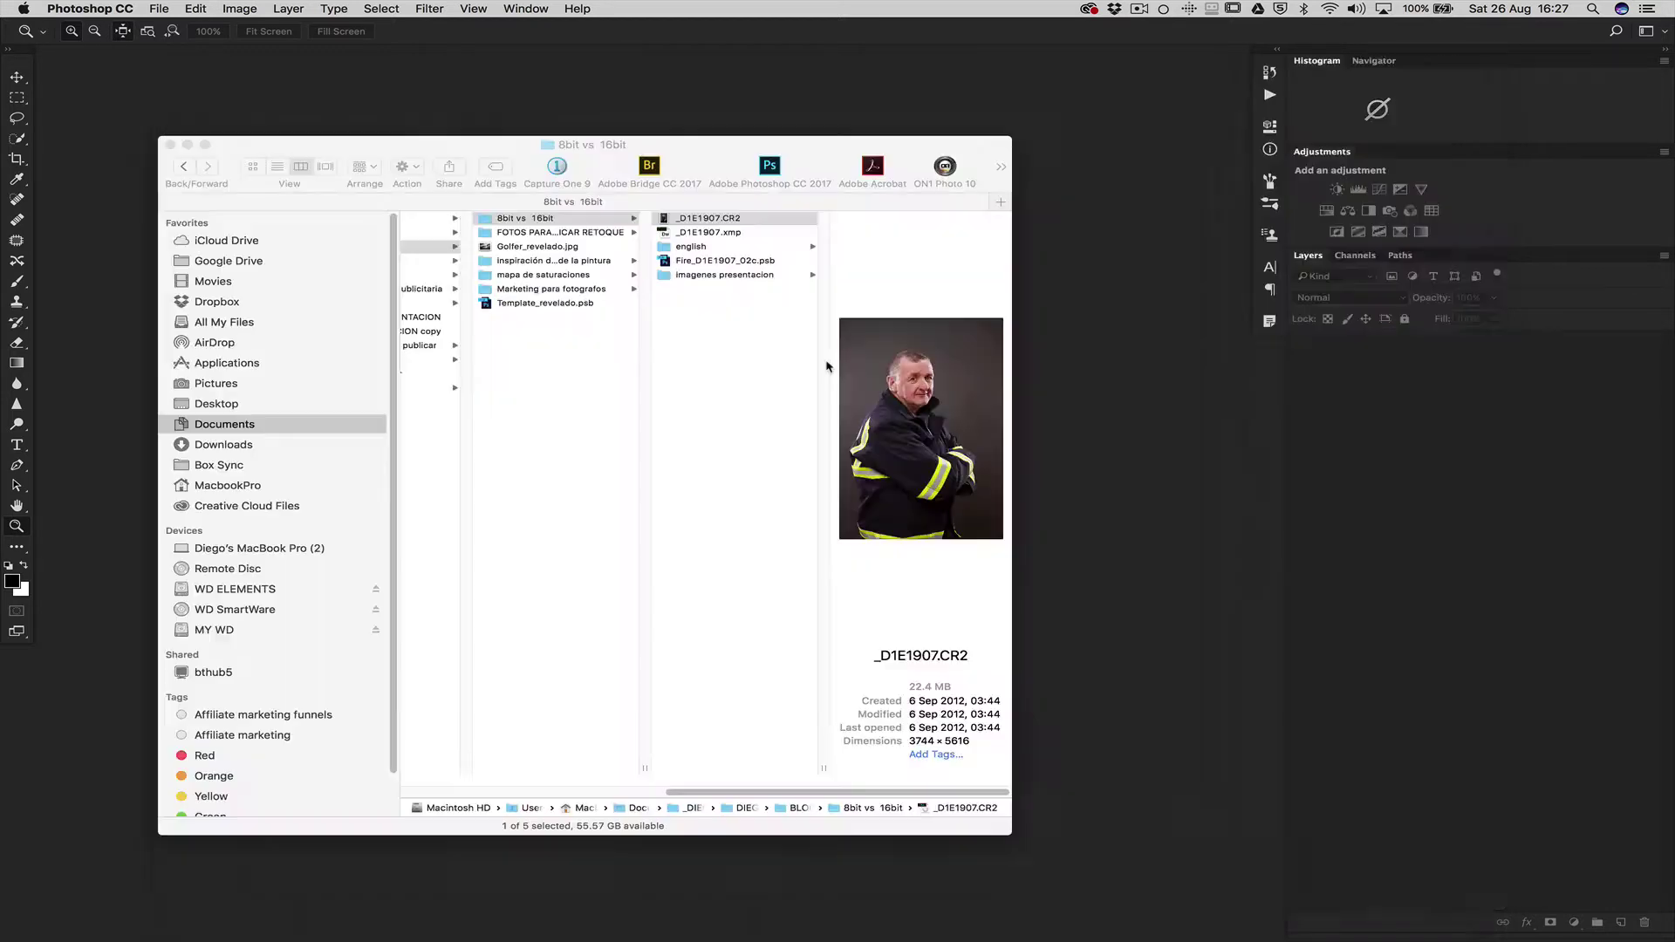
- Switch to full-screen view, zoom into the face, then back out to the whole photo
key("f")
left_click(813, 308)
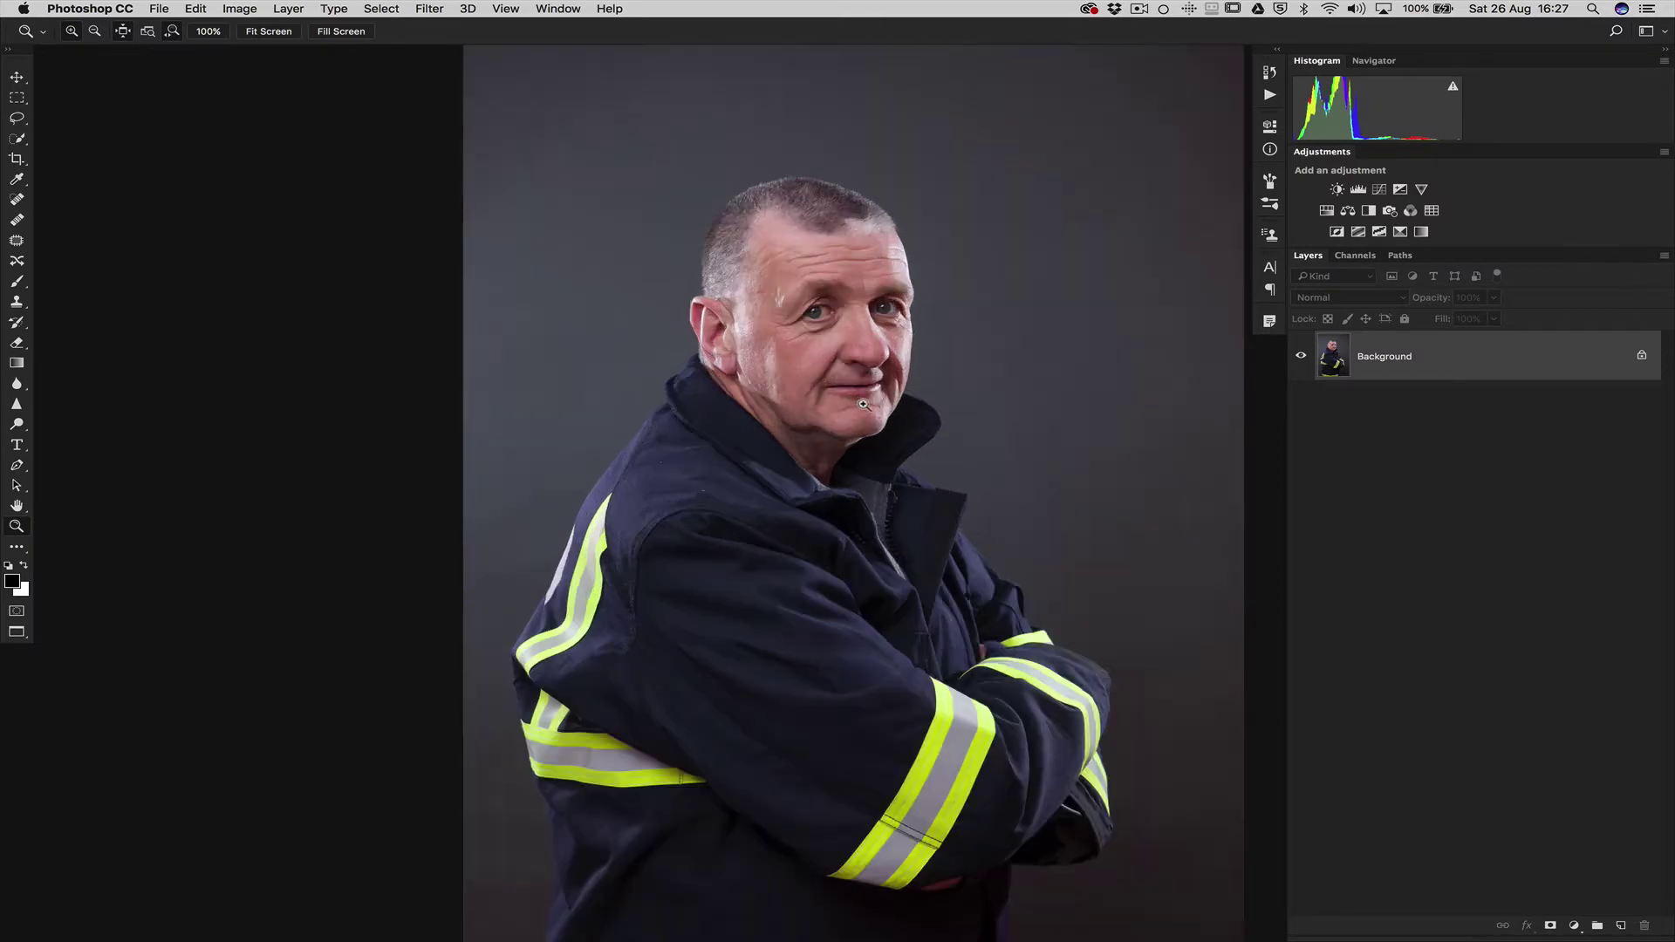
left_click(813, 308, "alt")
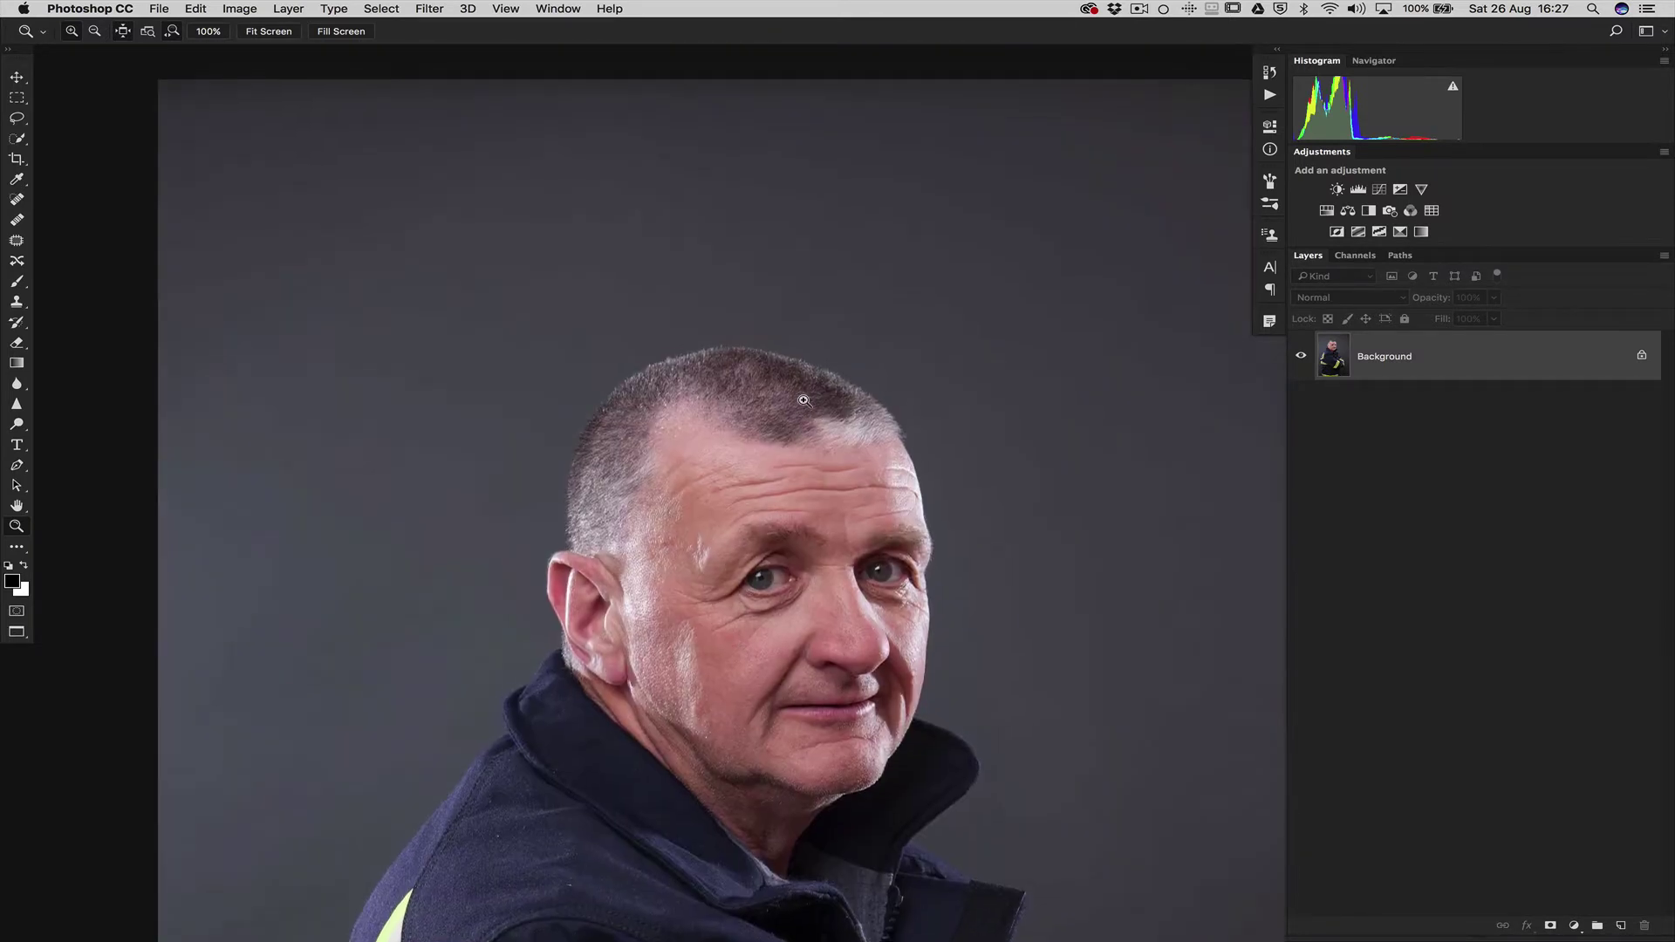
left_click_drag(860, 439, 755, 433)
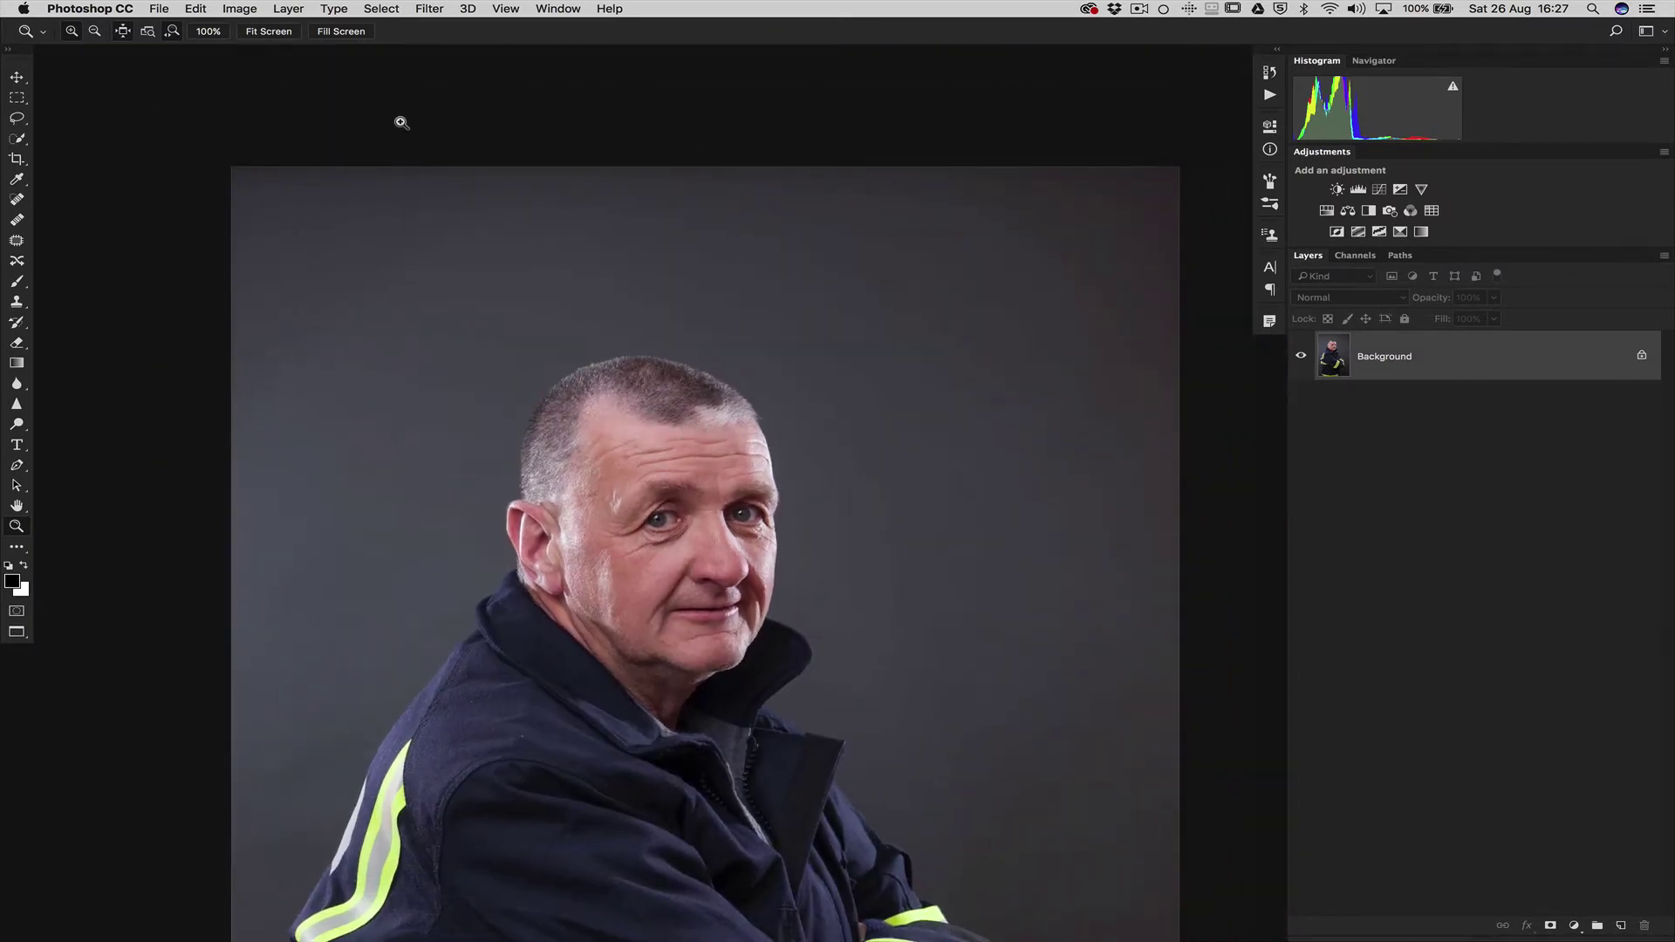
- Convert the image to 8 Bits/Channel through Image > Mode
left_click(239, 8)
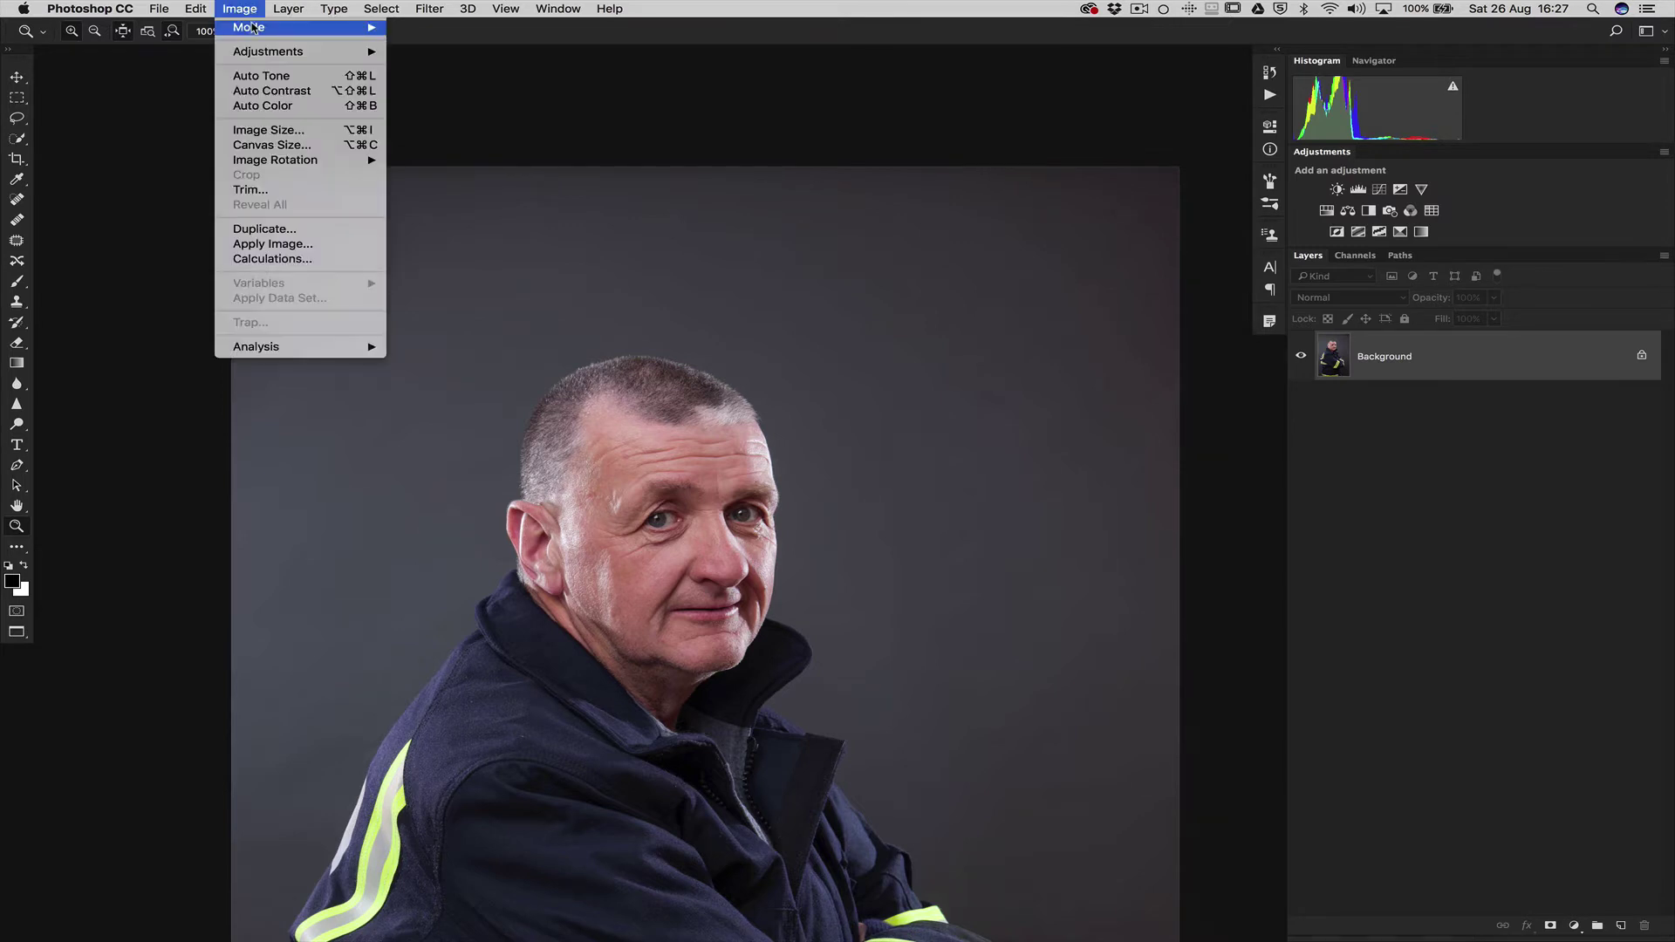
mouse_move(257, 27)
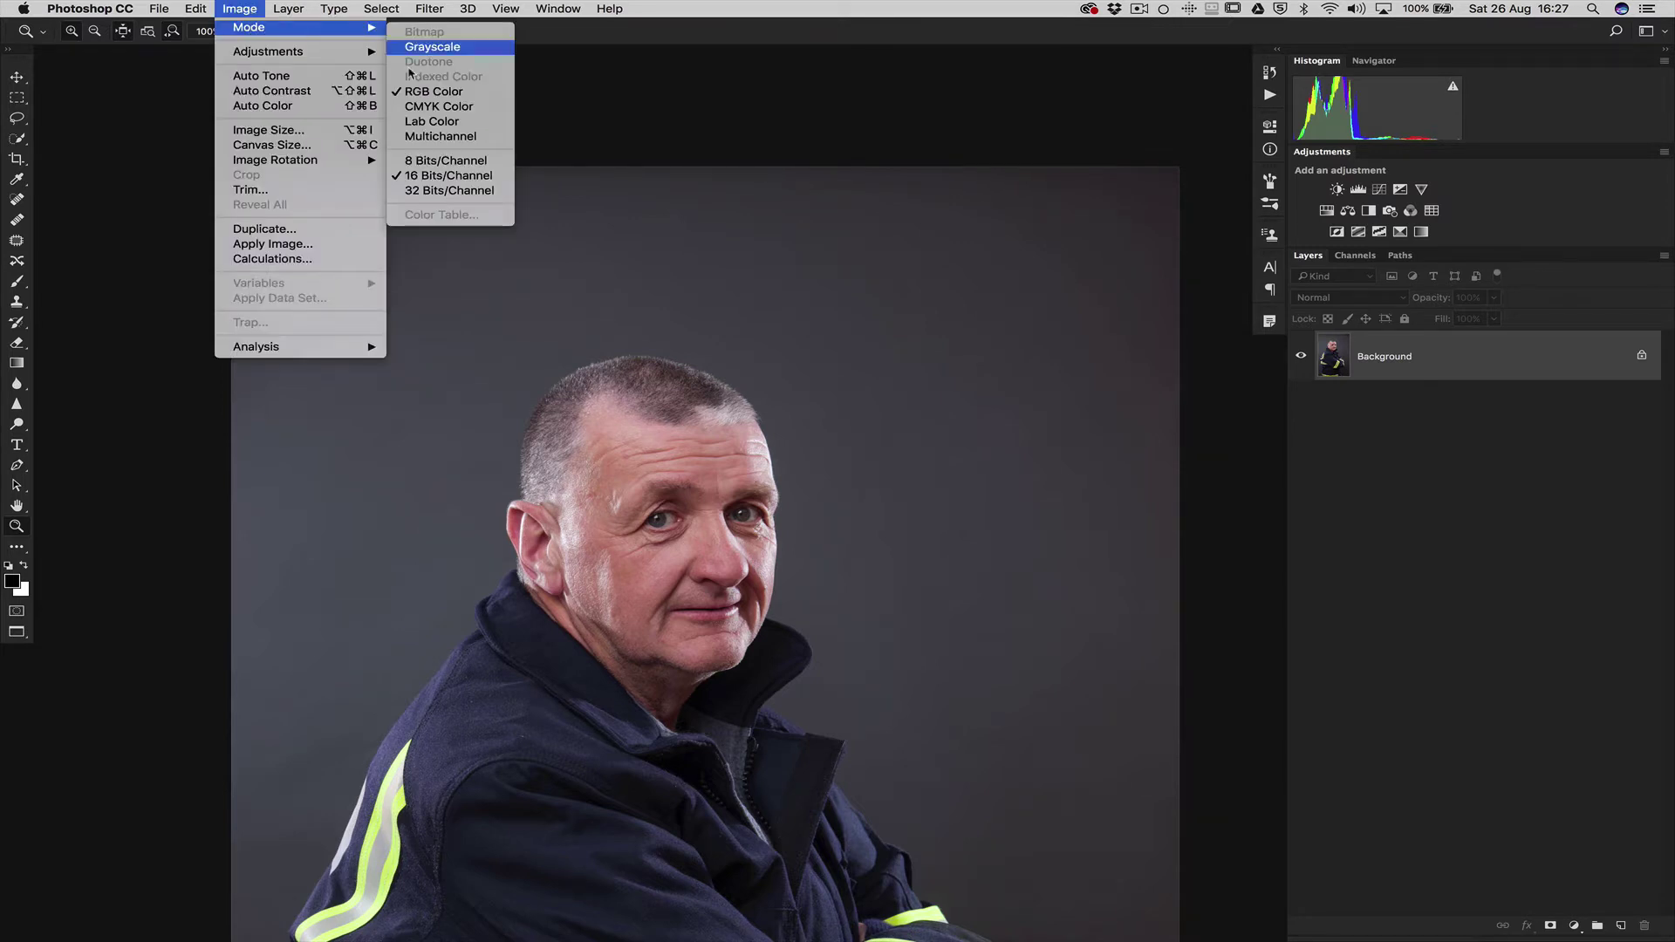
left_click(447, 162)
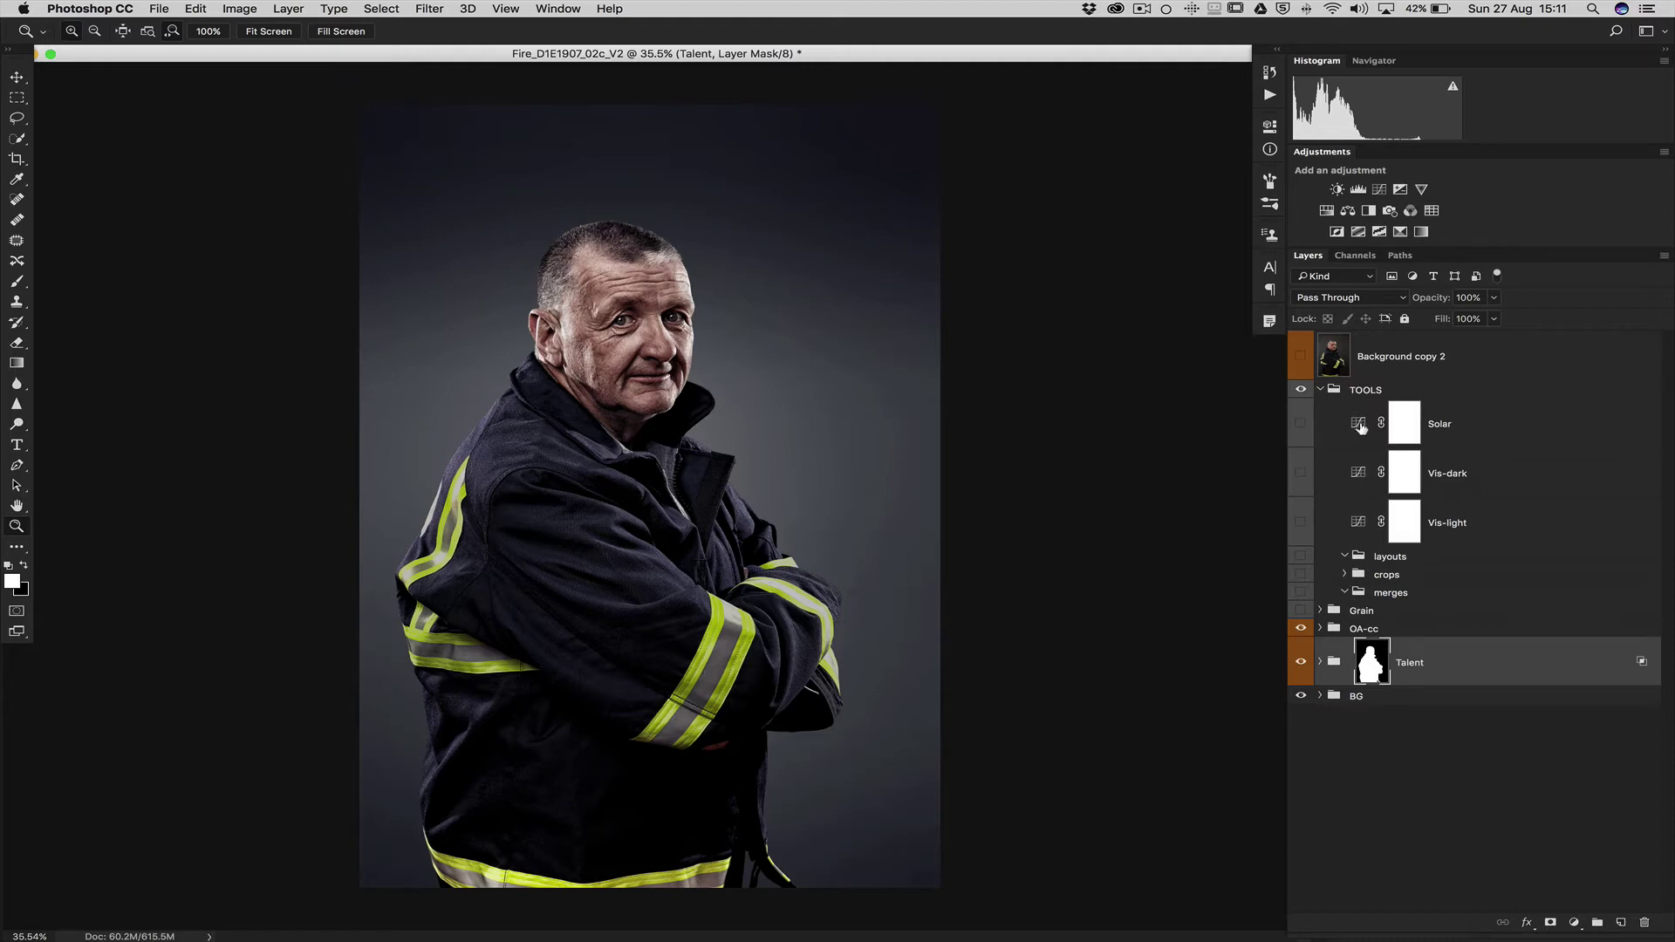
- Show the Solar check layer, zoom into the solarized image, then hide it again
left_click(1361, 428)
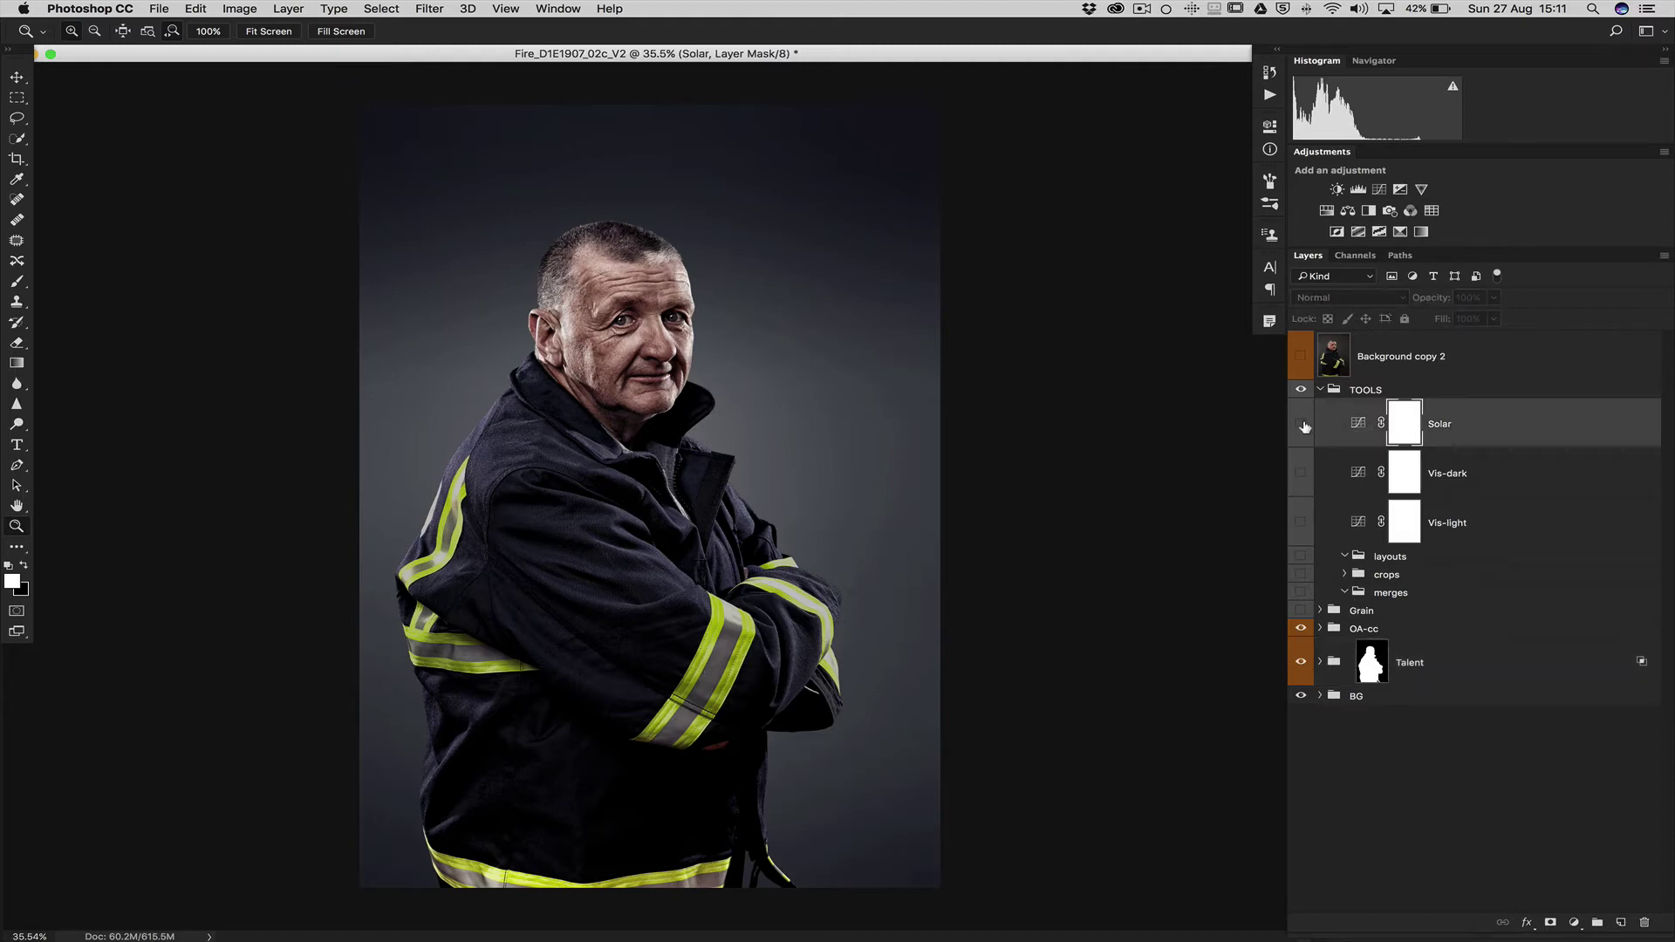
left_click(1301, 424)
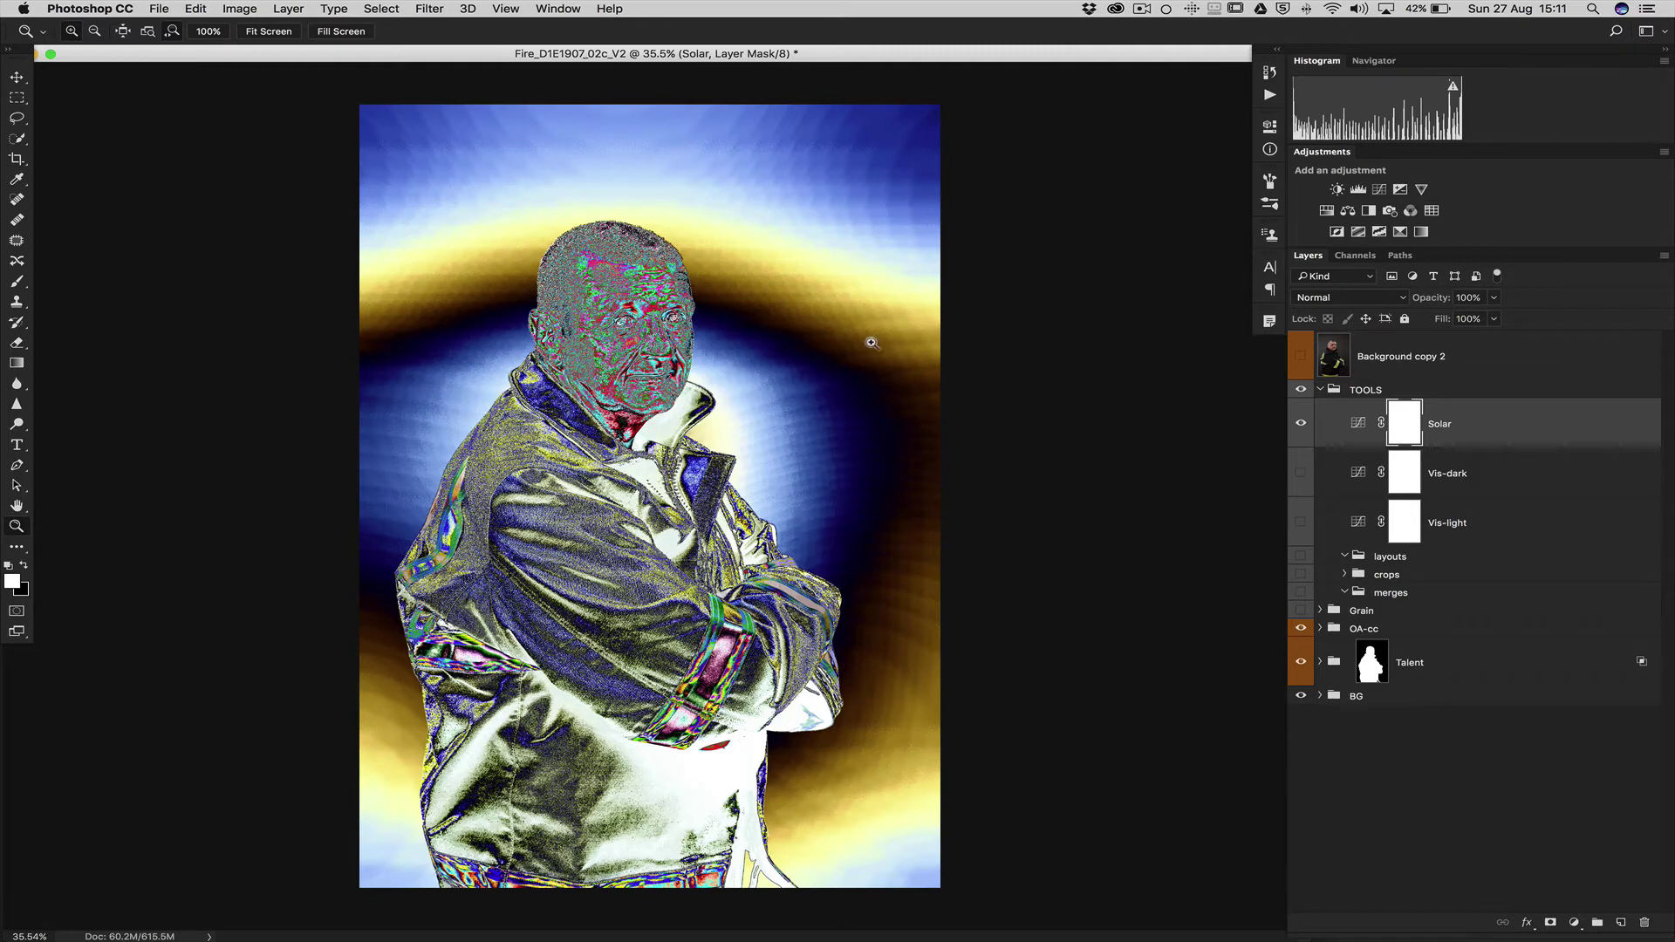
left_click_drag(890, 185, 916, 187)
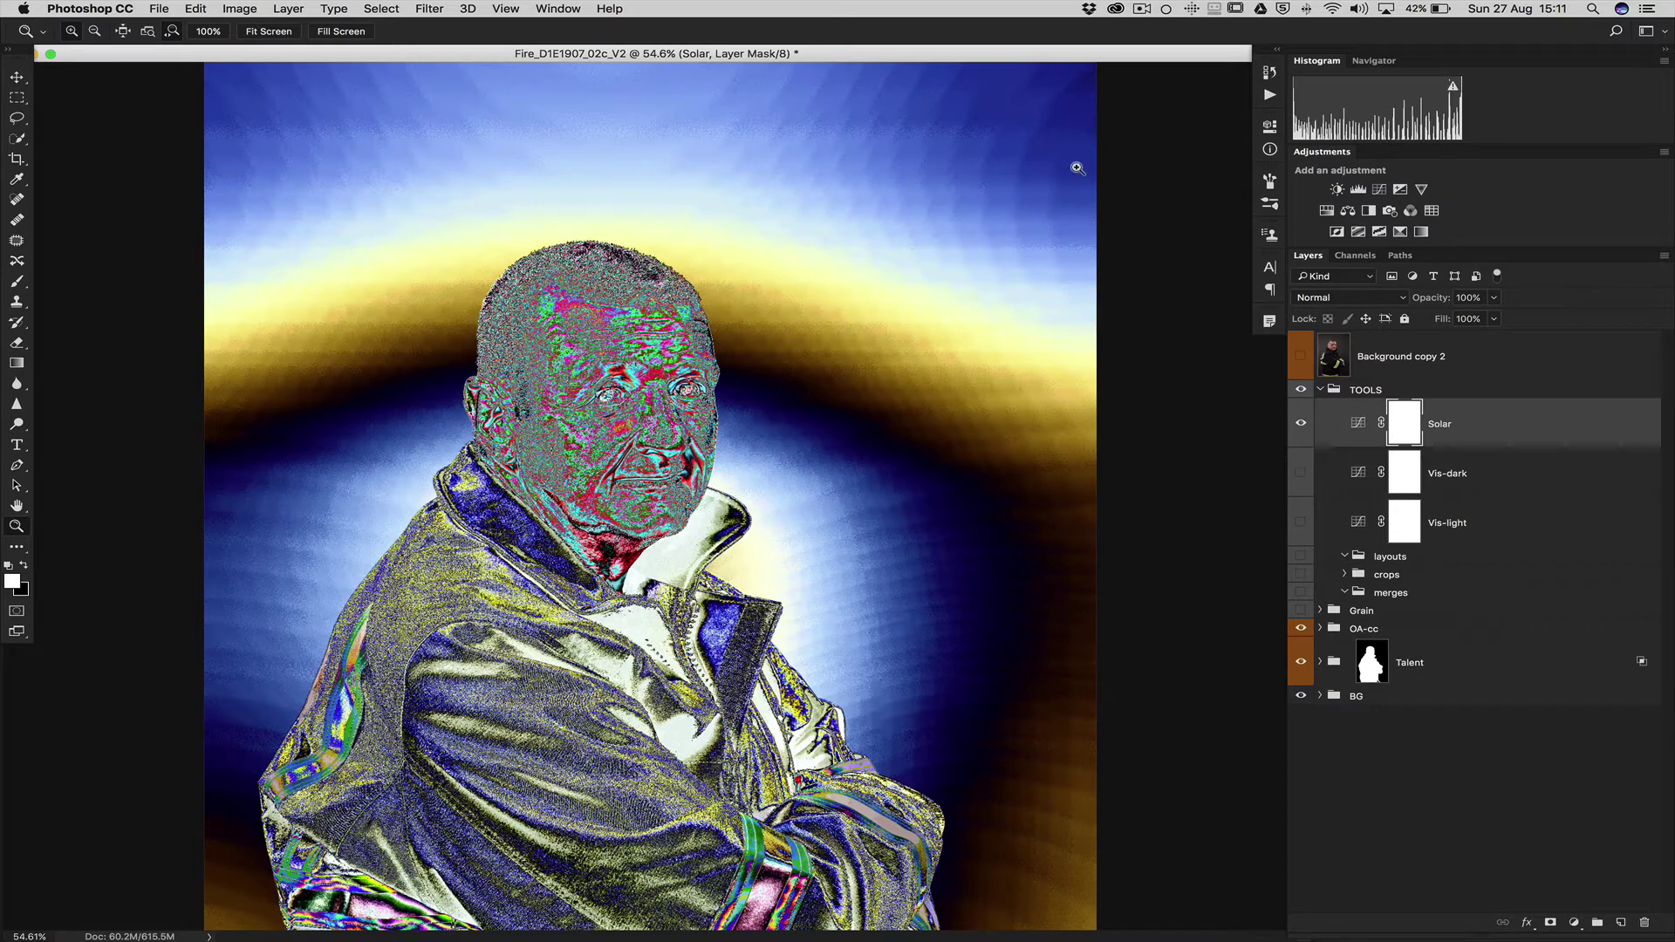
left_click(1301, 425)
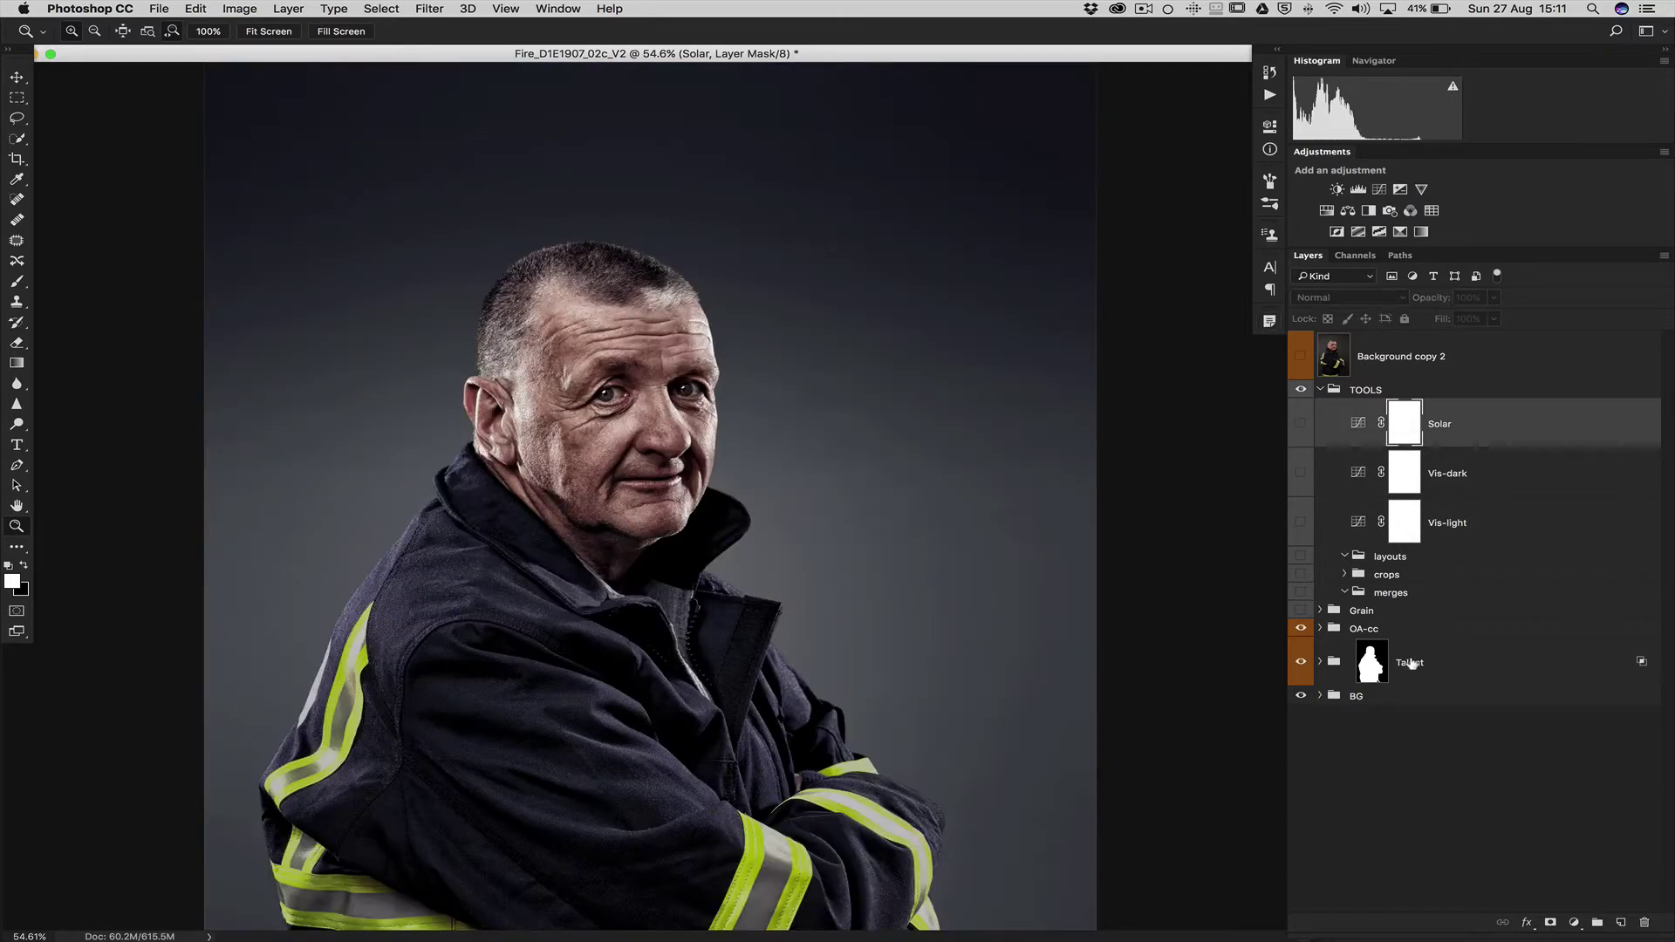
- Expand the BG, New BG and CC groups and select Curves 13
left_click(1369, 680)
left_click(1357, 696)
left_click(1320, 695)
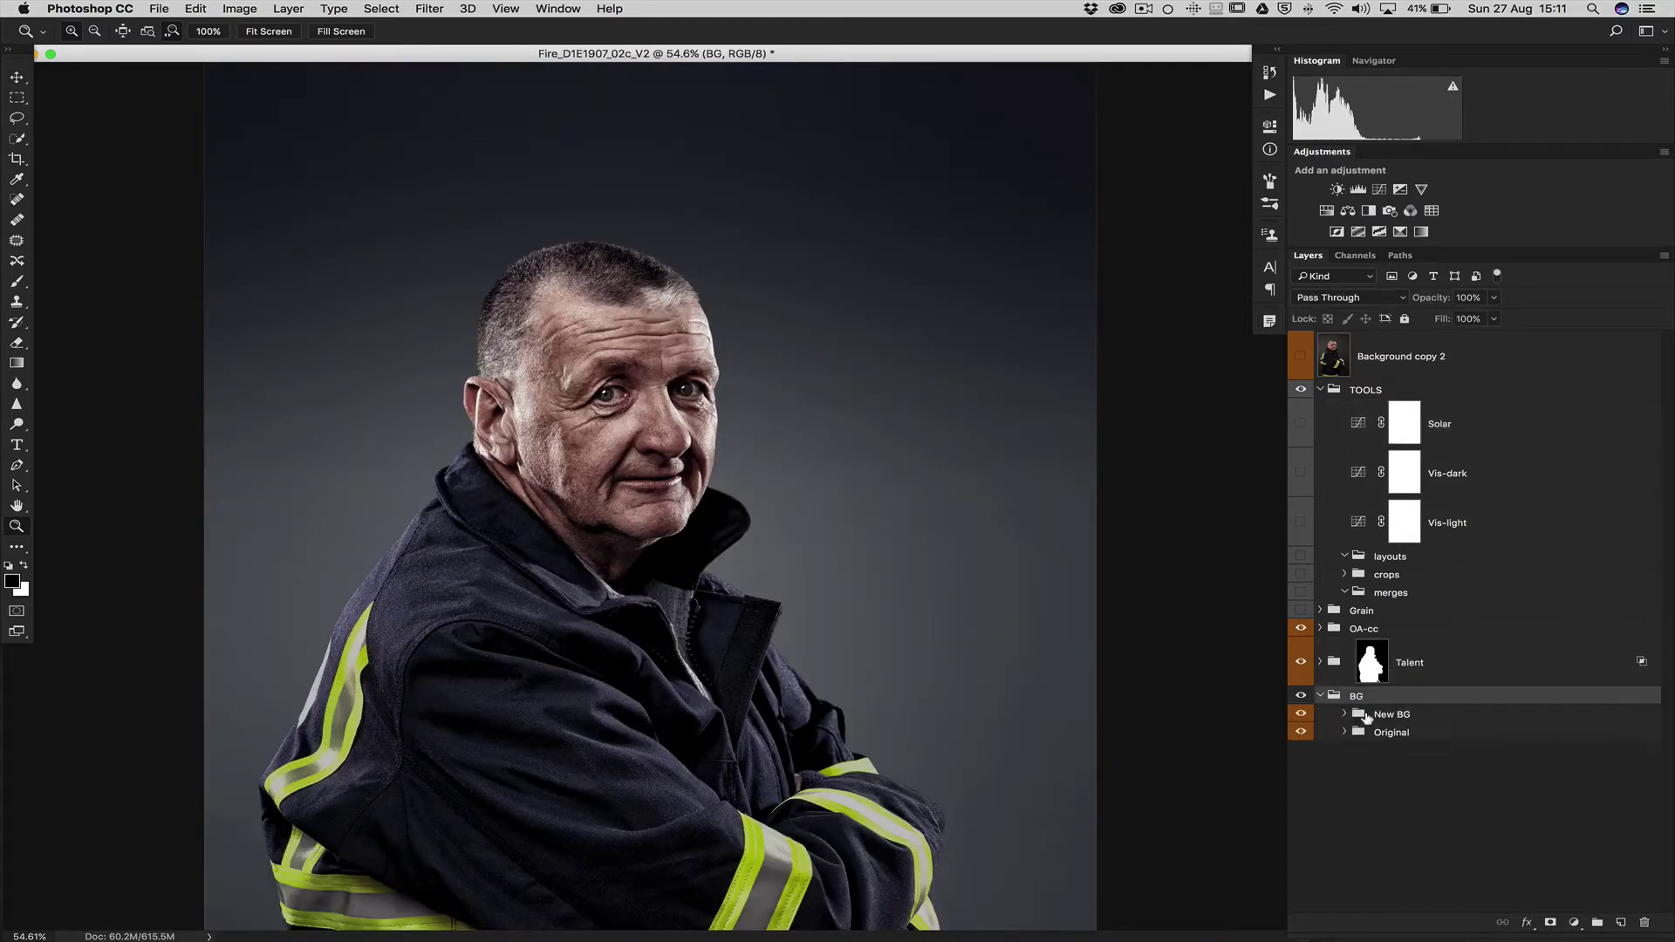
left_click(1366, 716)
left_click(1344, 714)
left_click(1361, 733)
left_click(1367, 733)
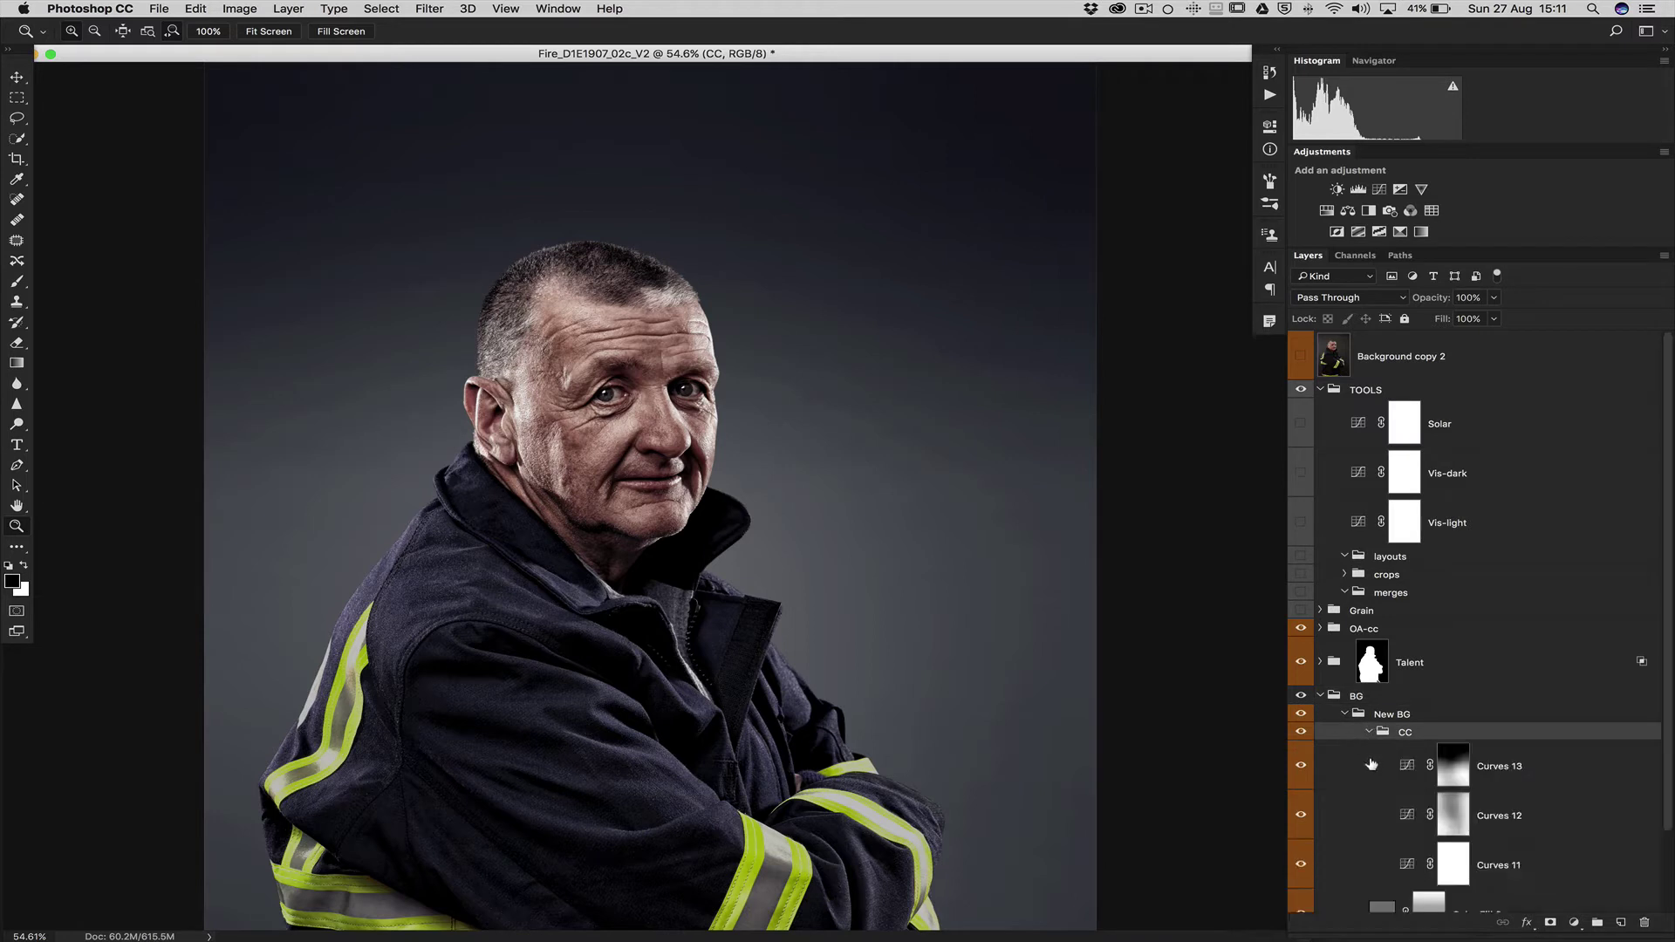
left_click(1374, 766)
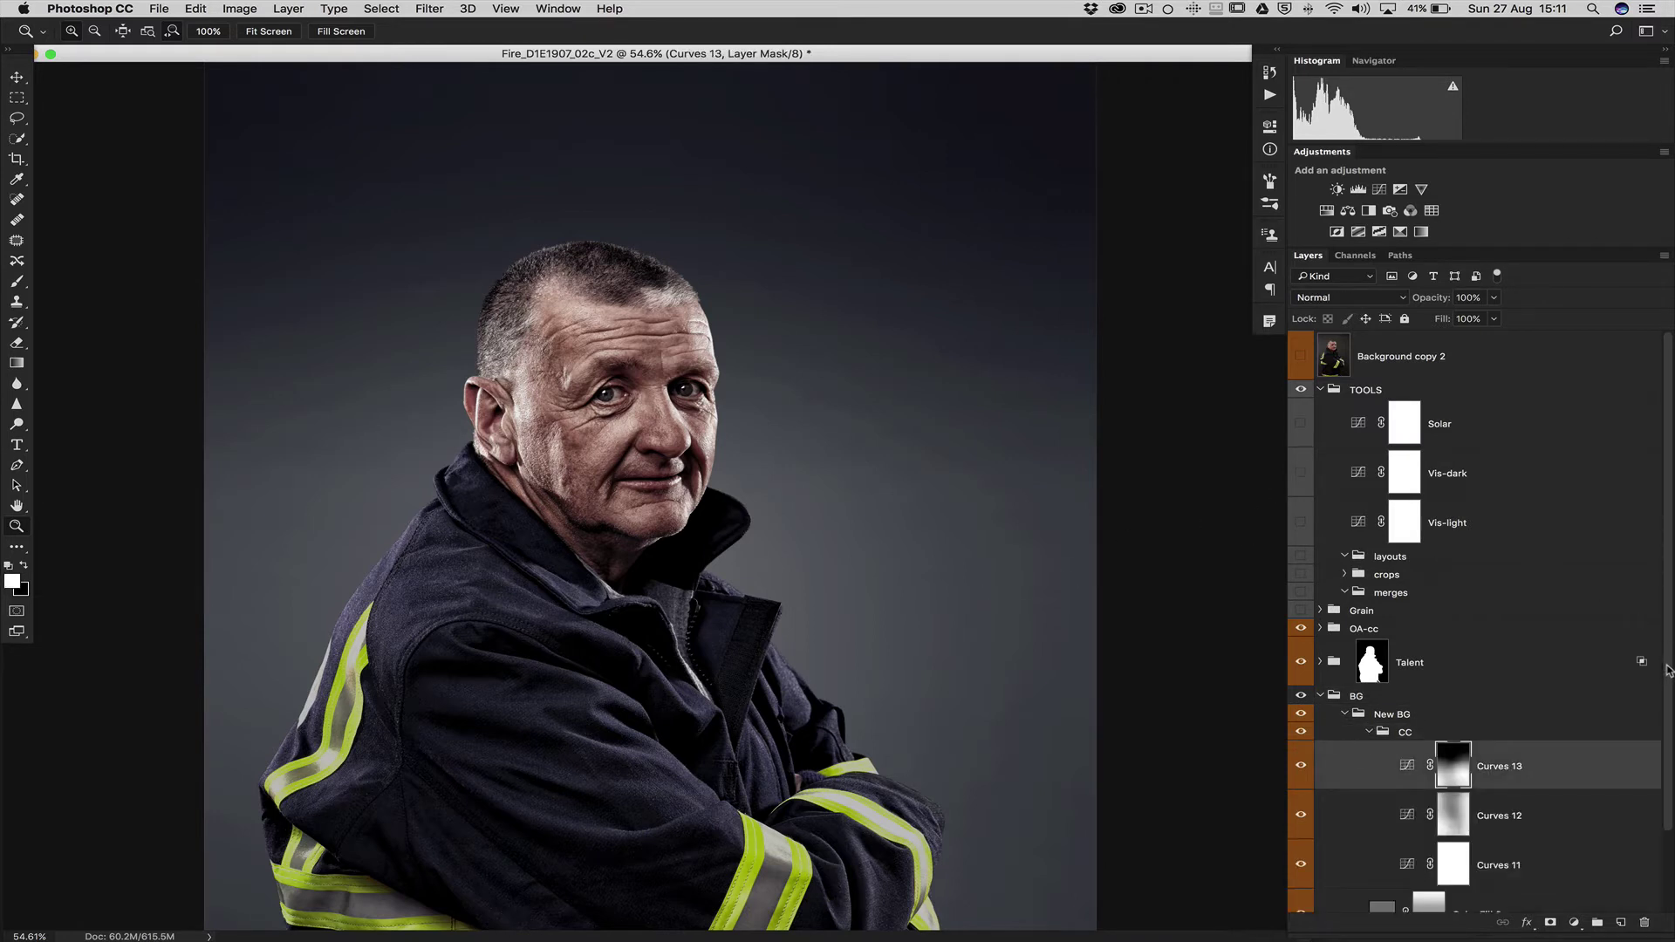
- Scroll the Layers panel to review the Curves 13, 12 and 11 adjustments
left_click_drag(1668, 670, 1671, 750)
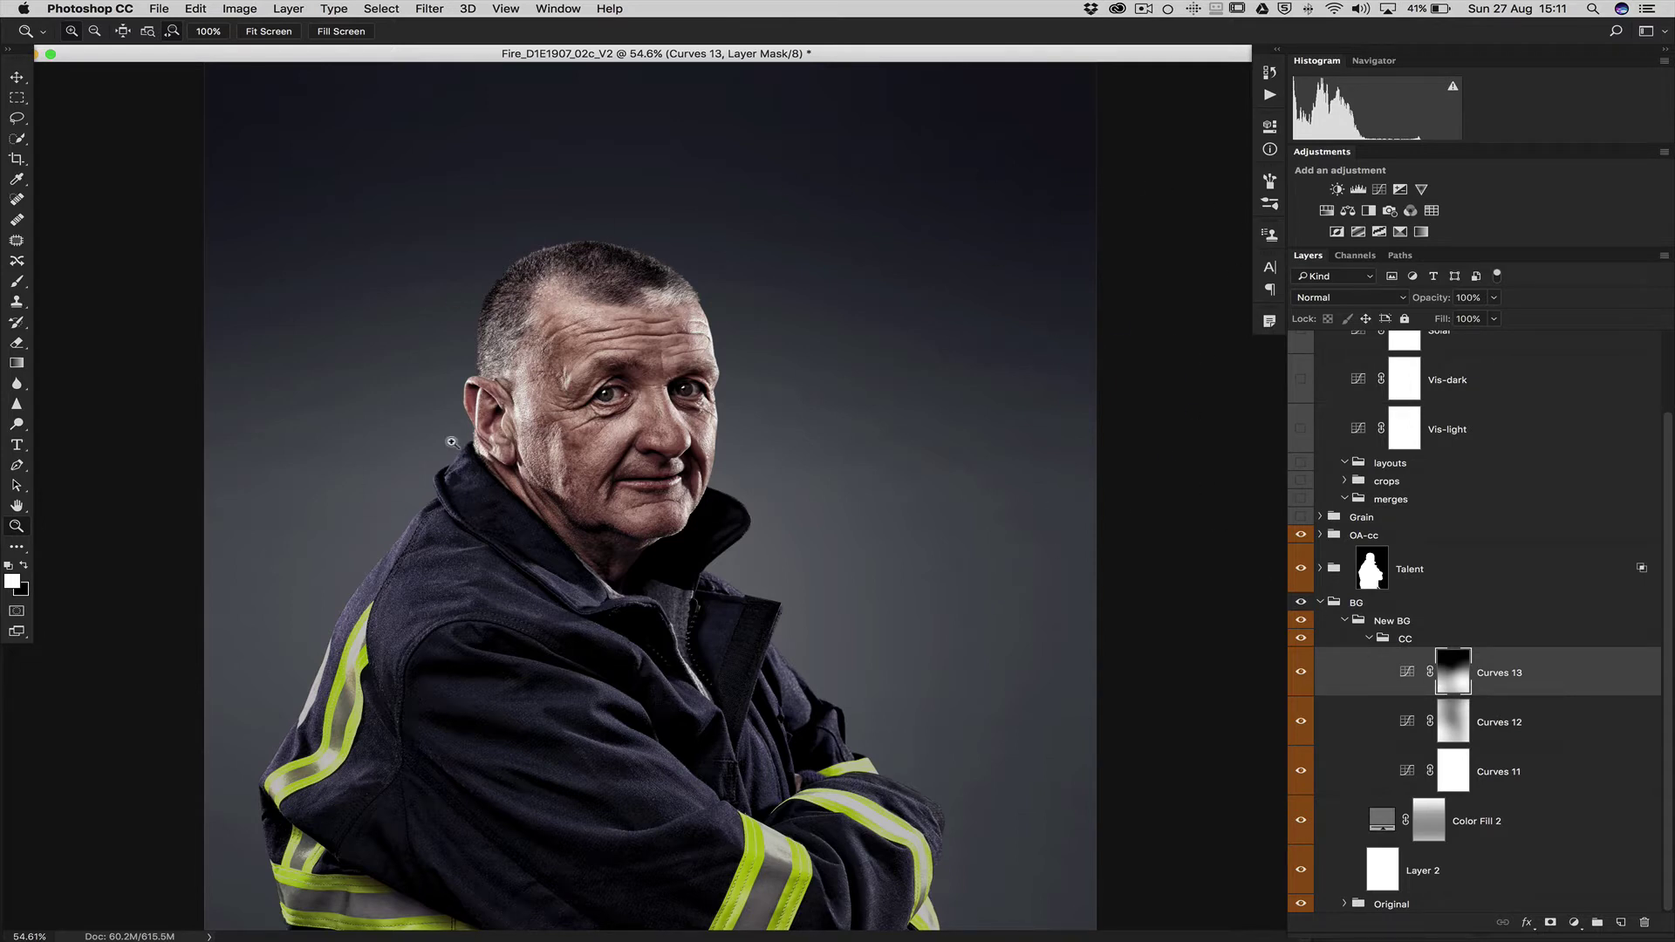
scroll(1003, 559, "down", 2)
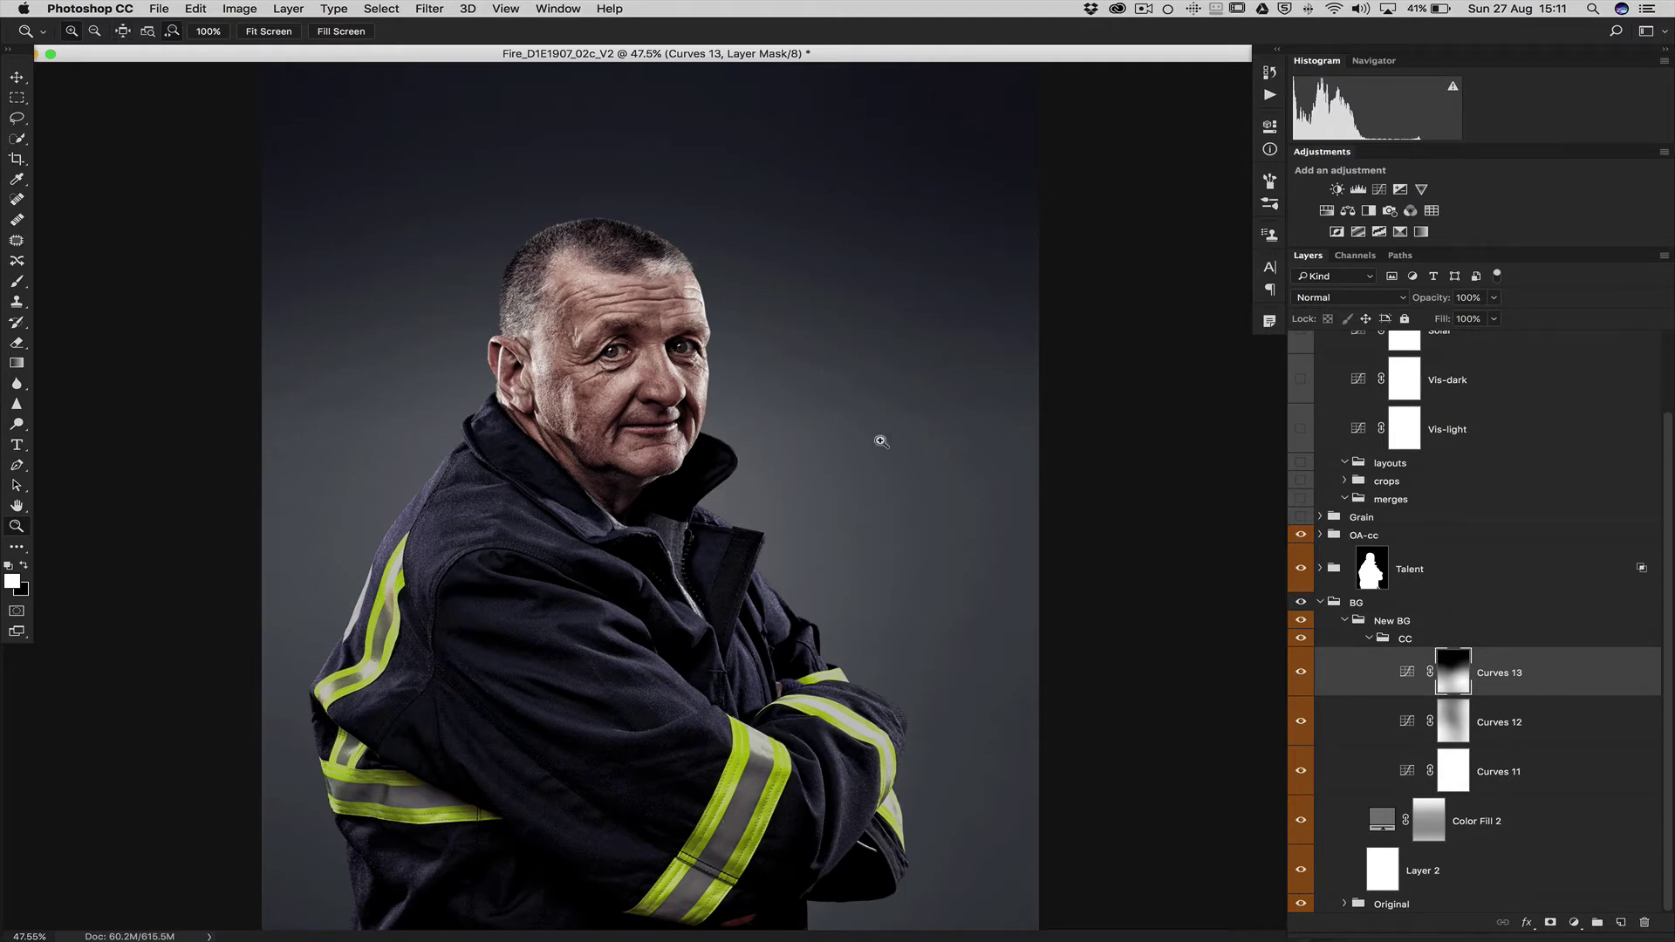
scroll(830, 546, "down", 2)
scroll(831, 546, "down", 2)
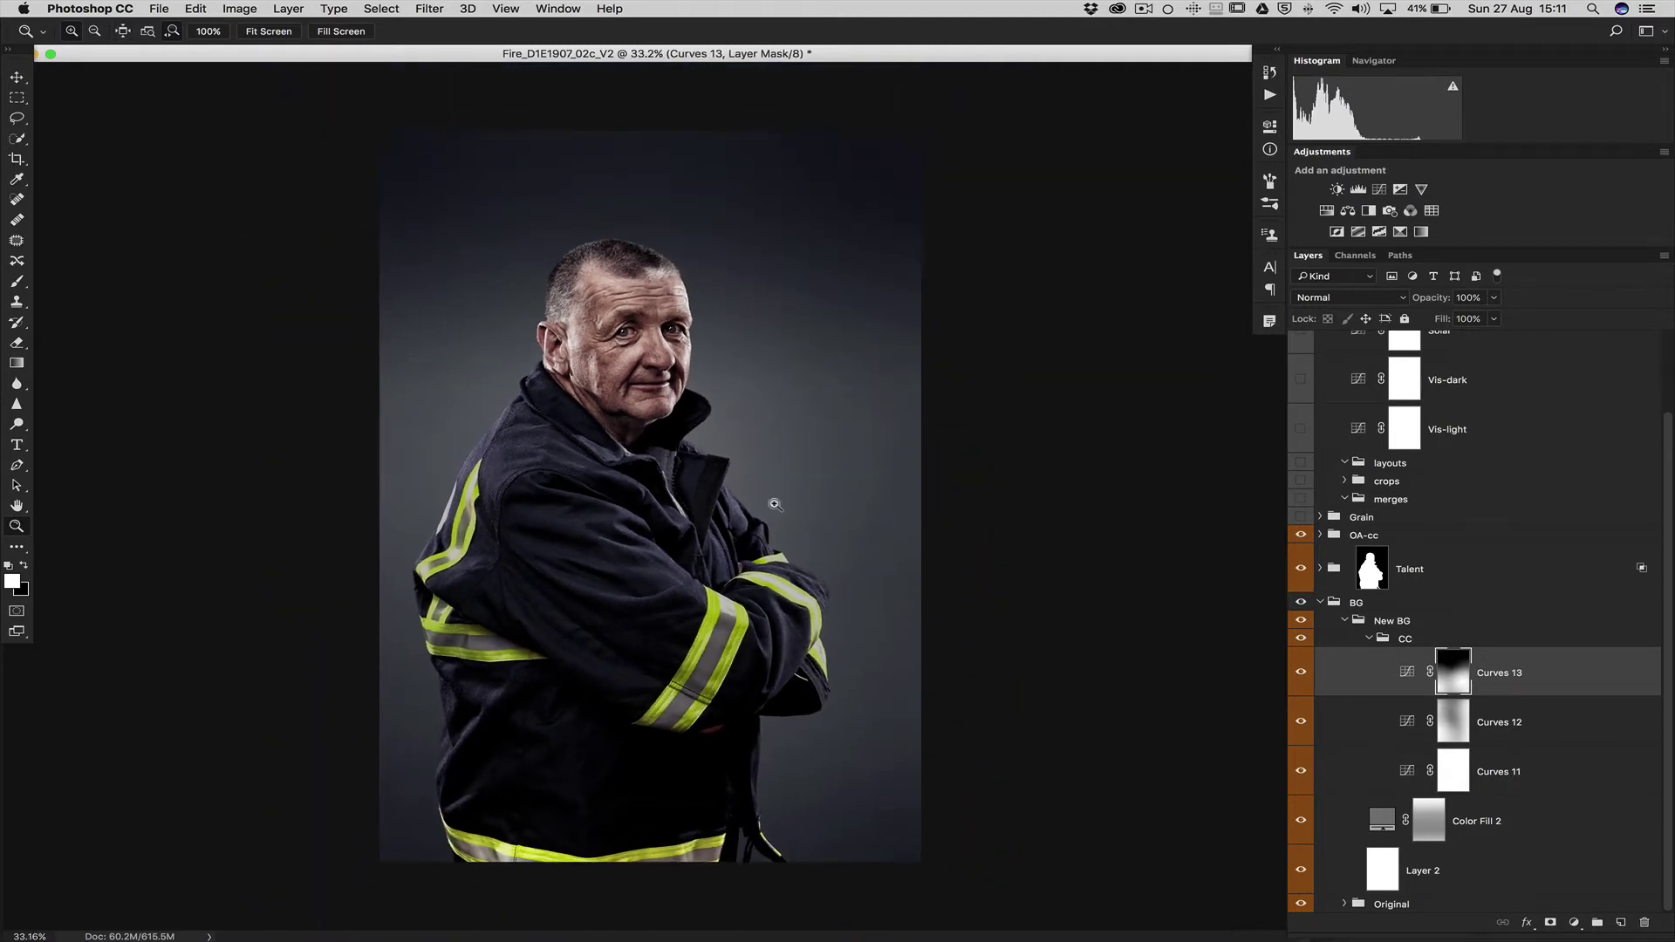
left_click(1575, 922)
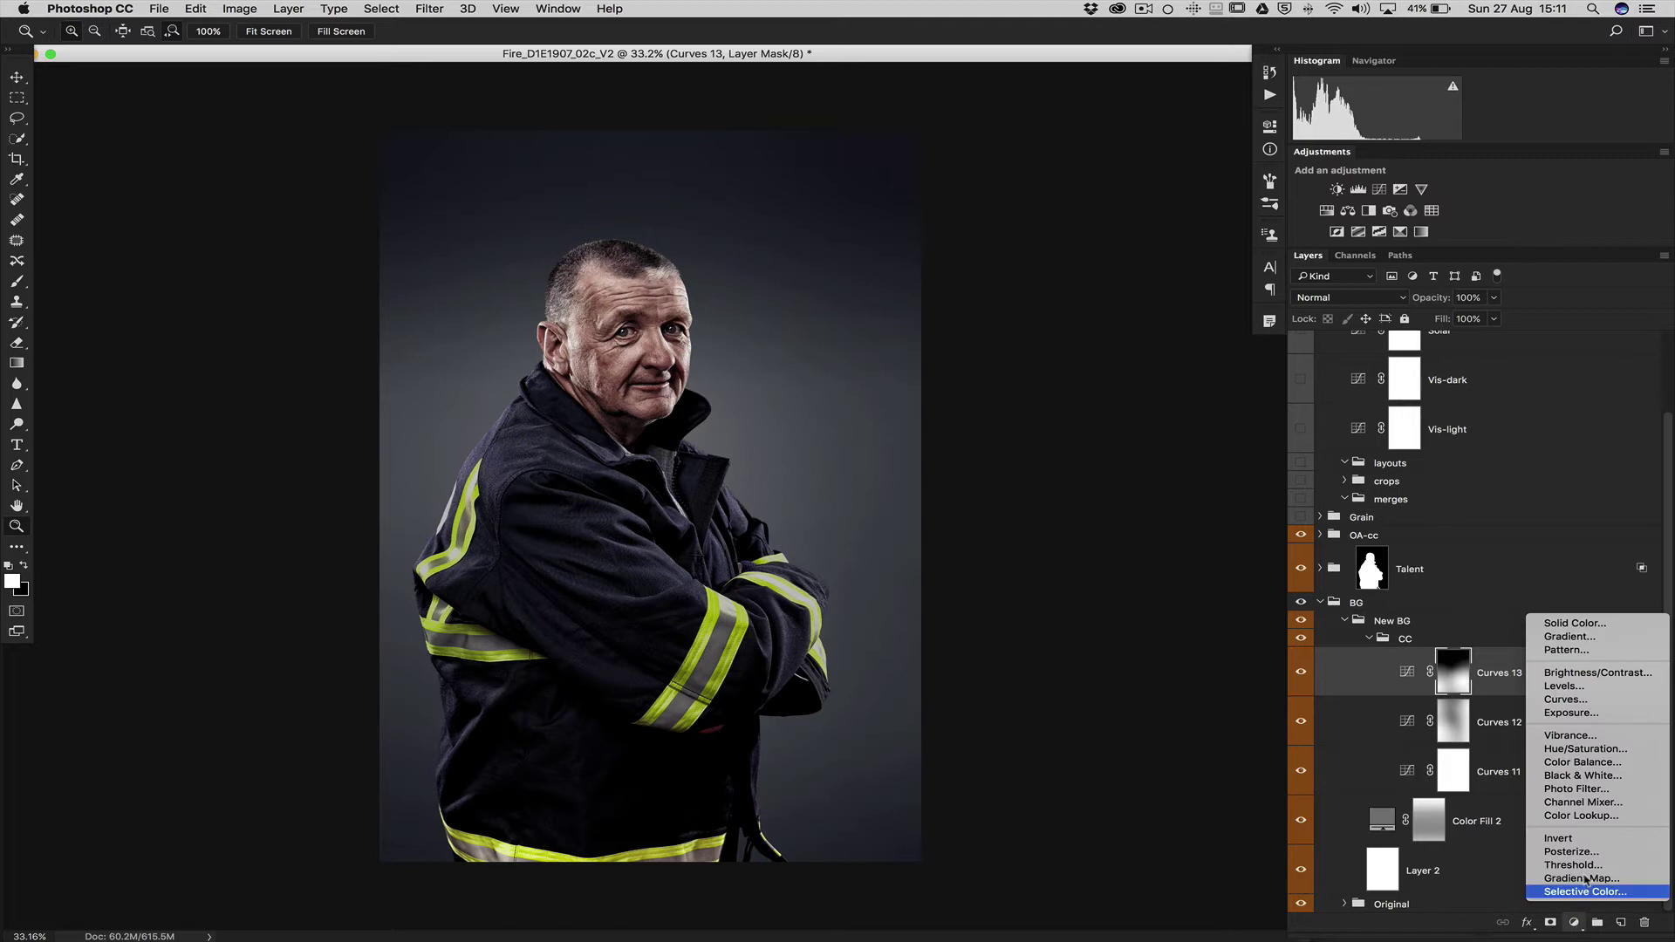
- Add a Curves adjustment that darkens the image and invert its mask to hide the effect
left_click(1611, 706)
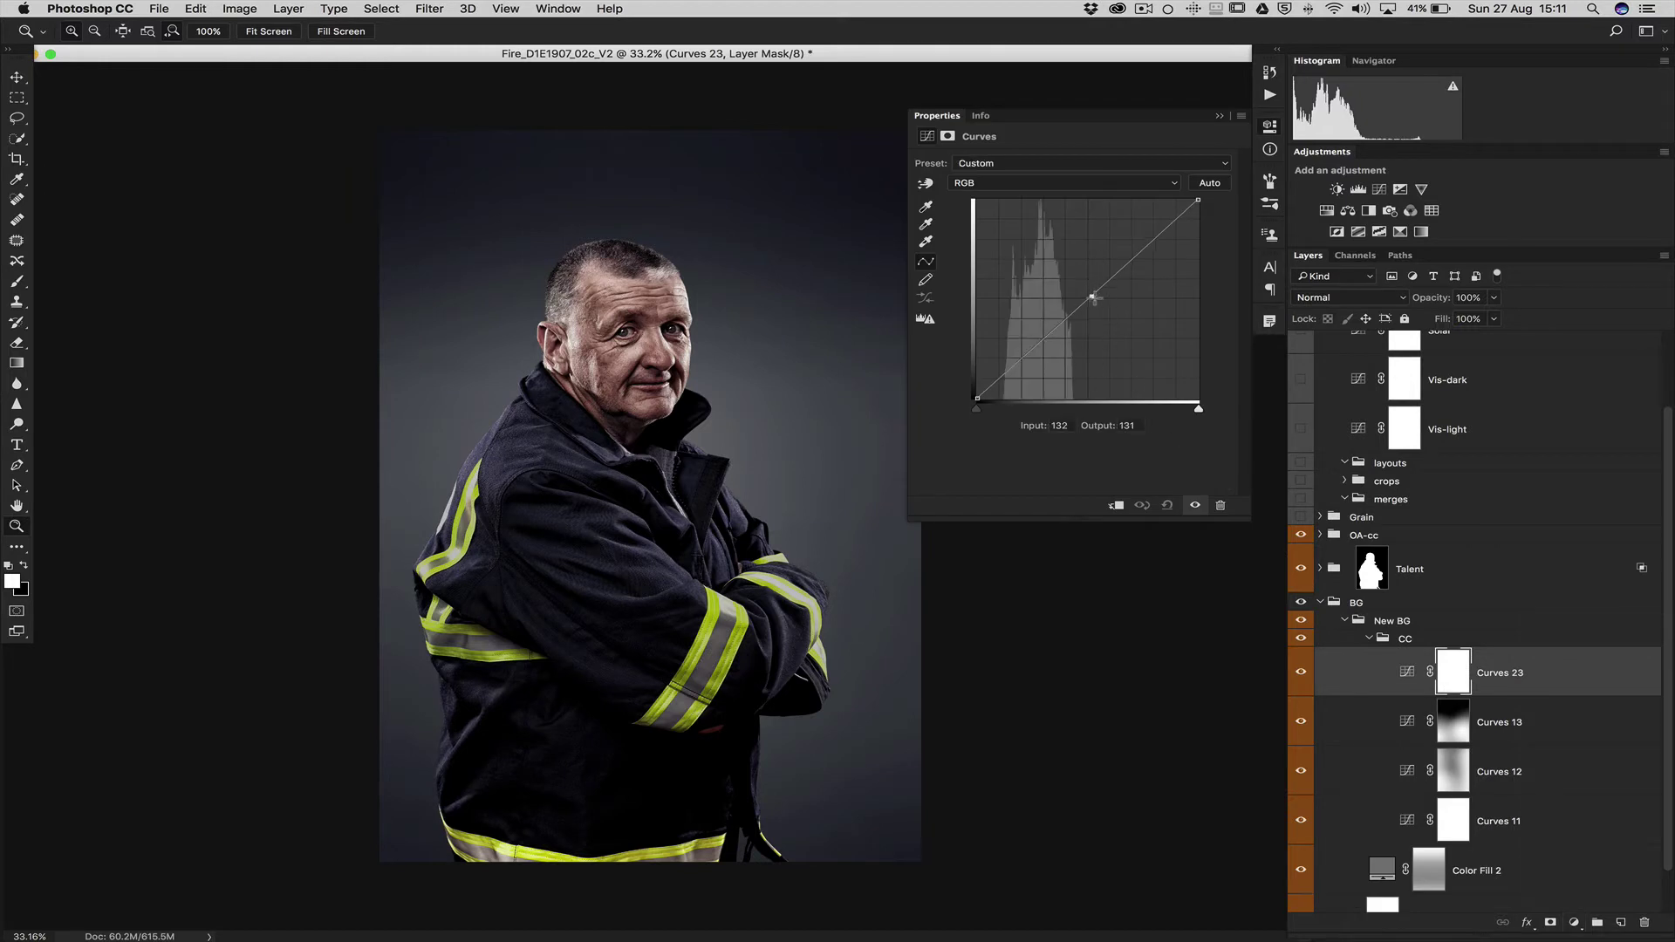
left_click_drag(1092, 297, 1115, 316)
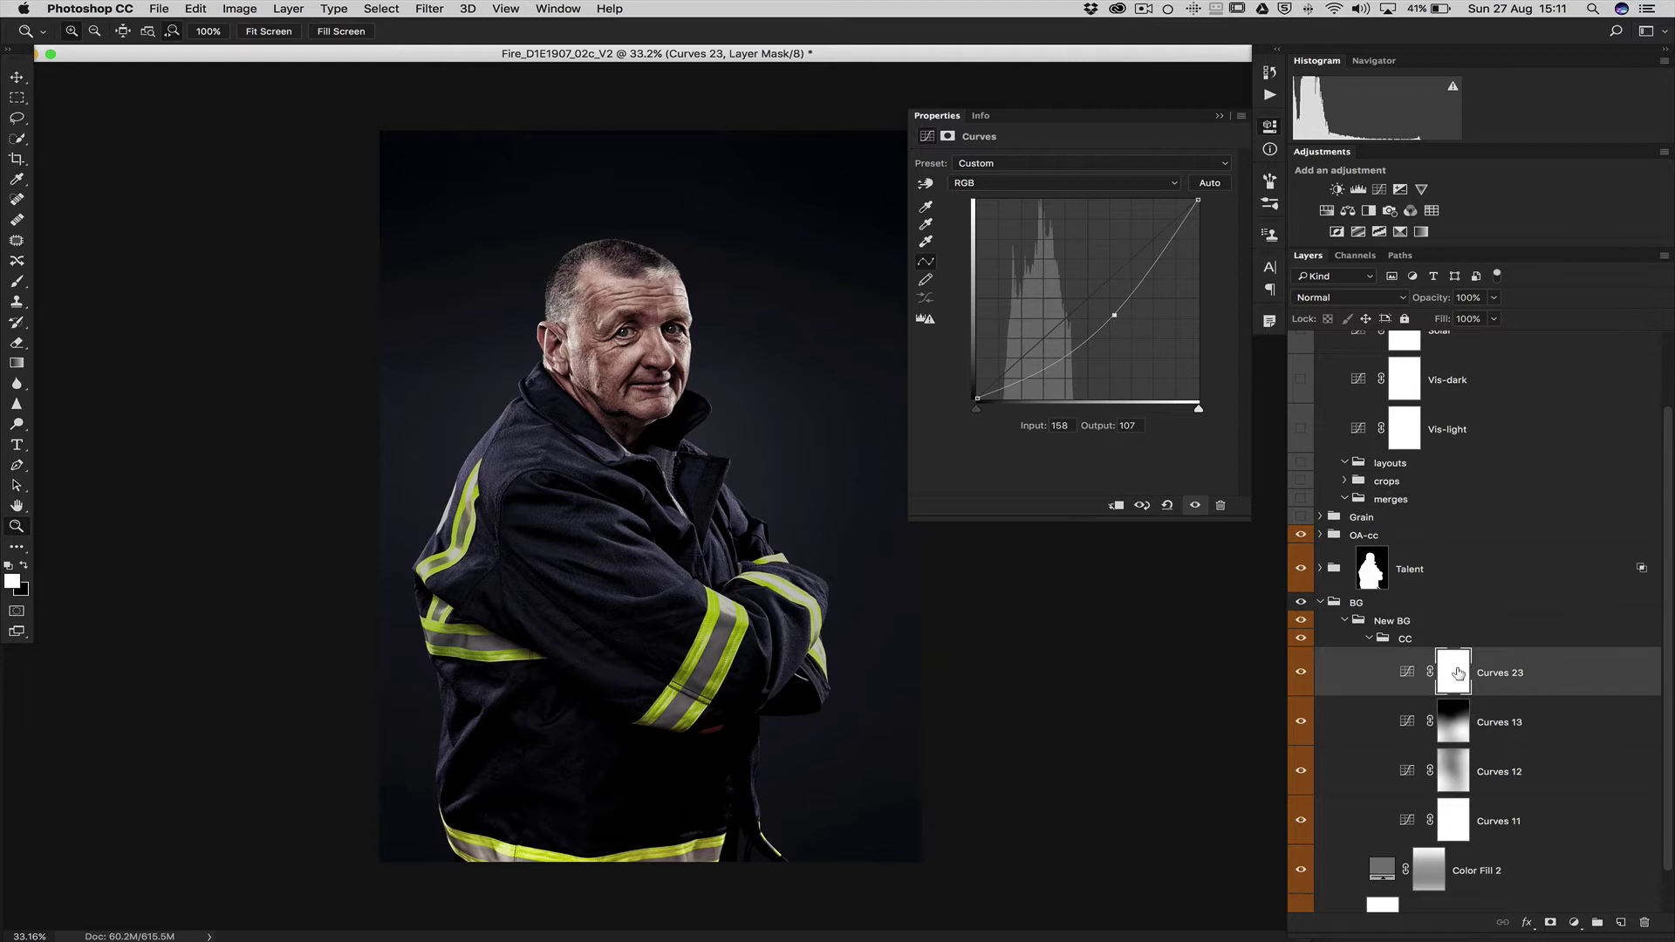
key("super+alt+r")
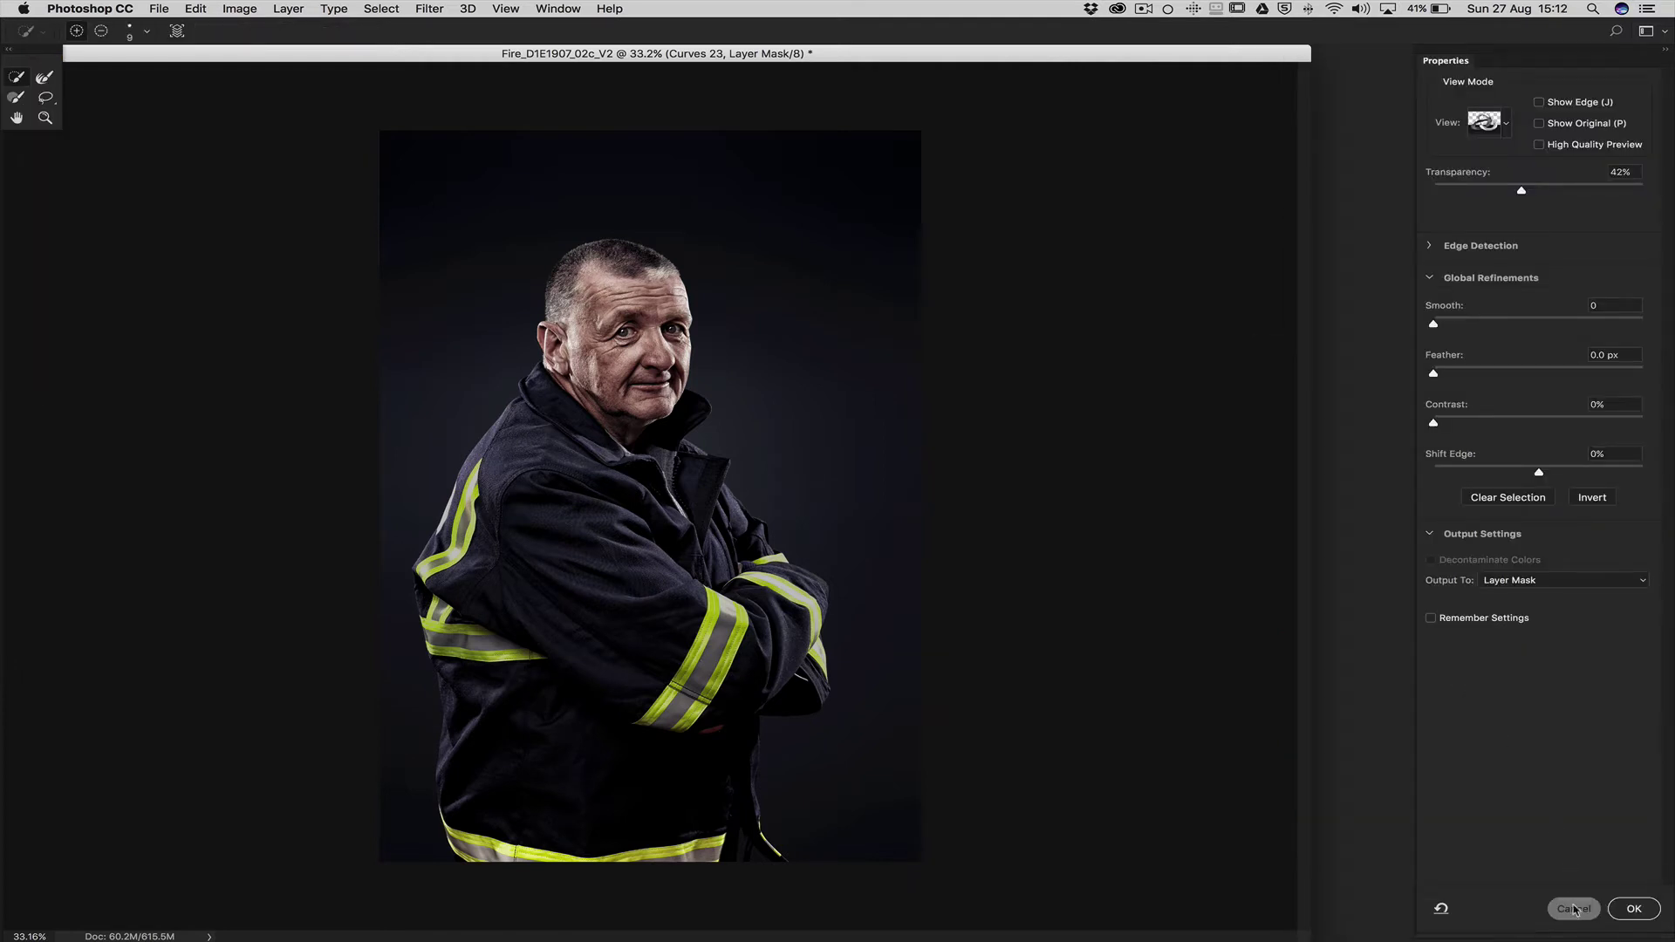
left_click(1574, 908)
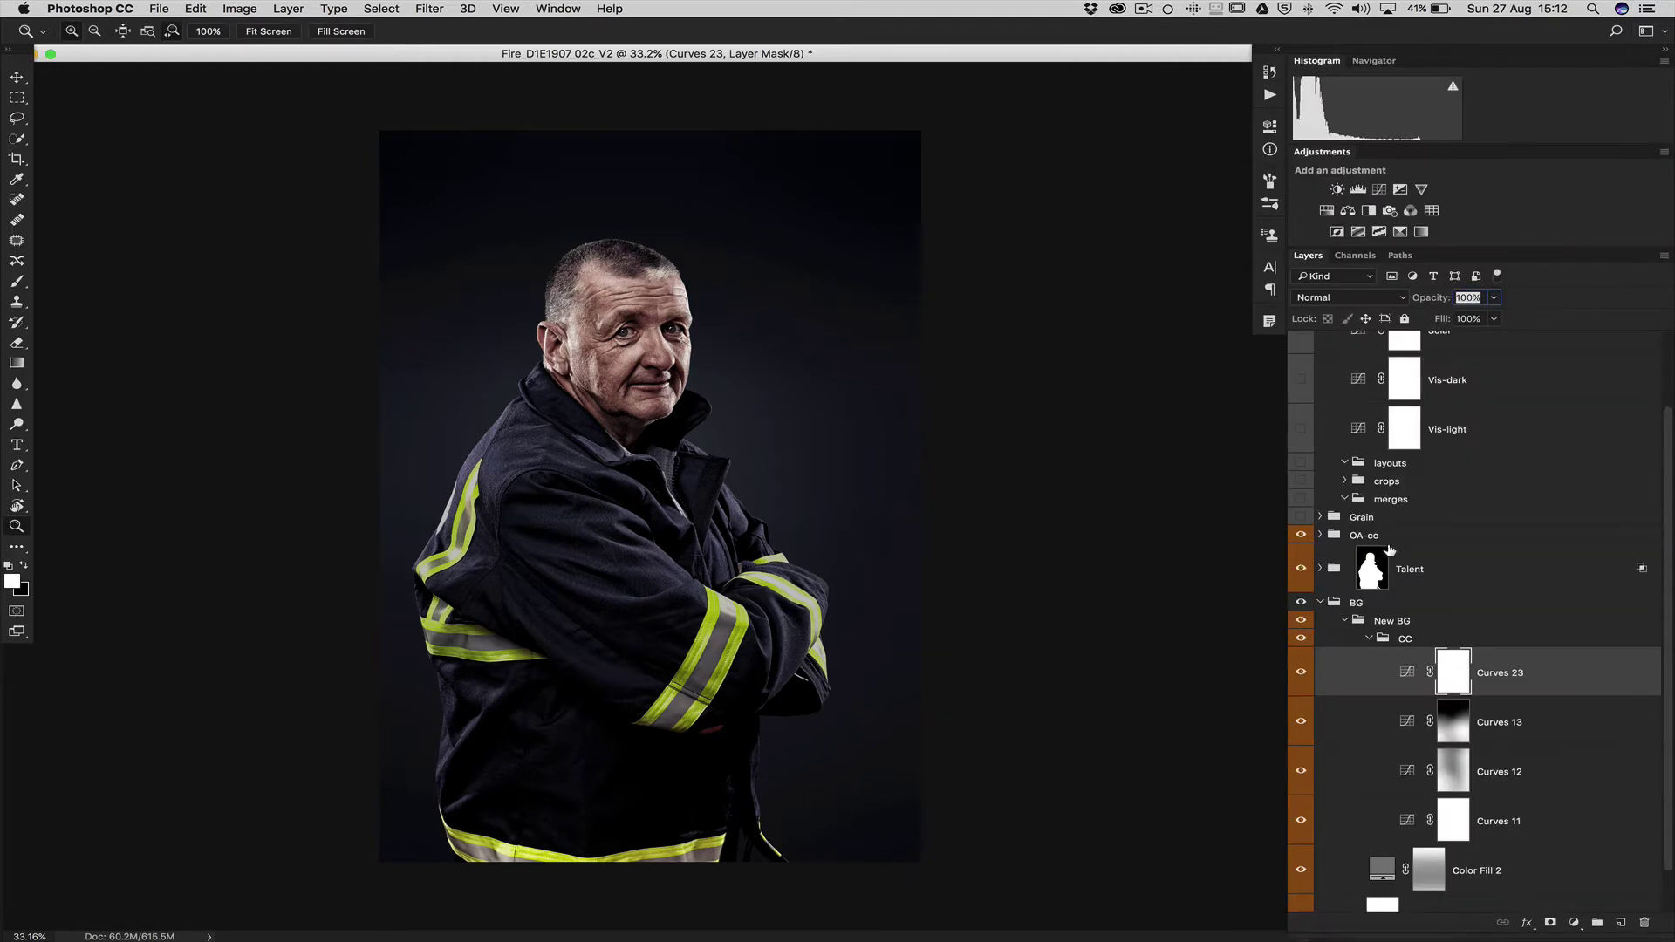
key("super+i")
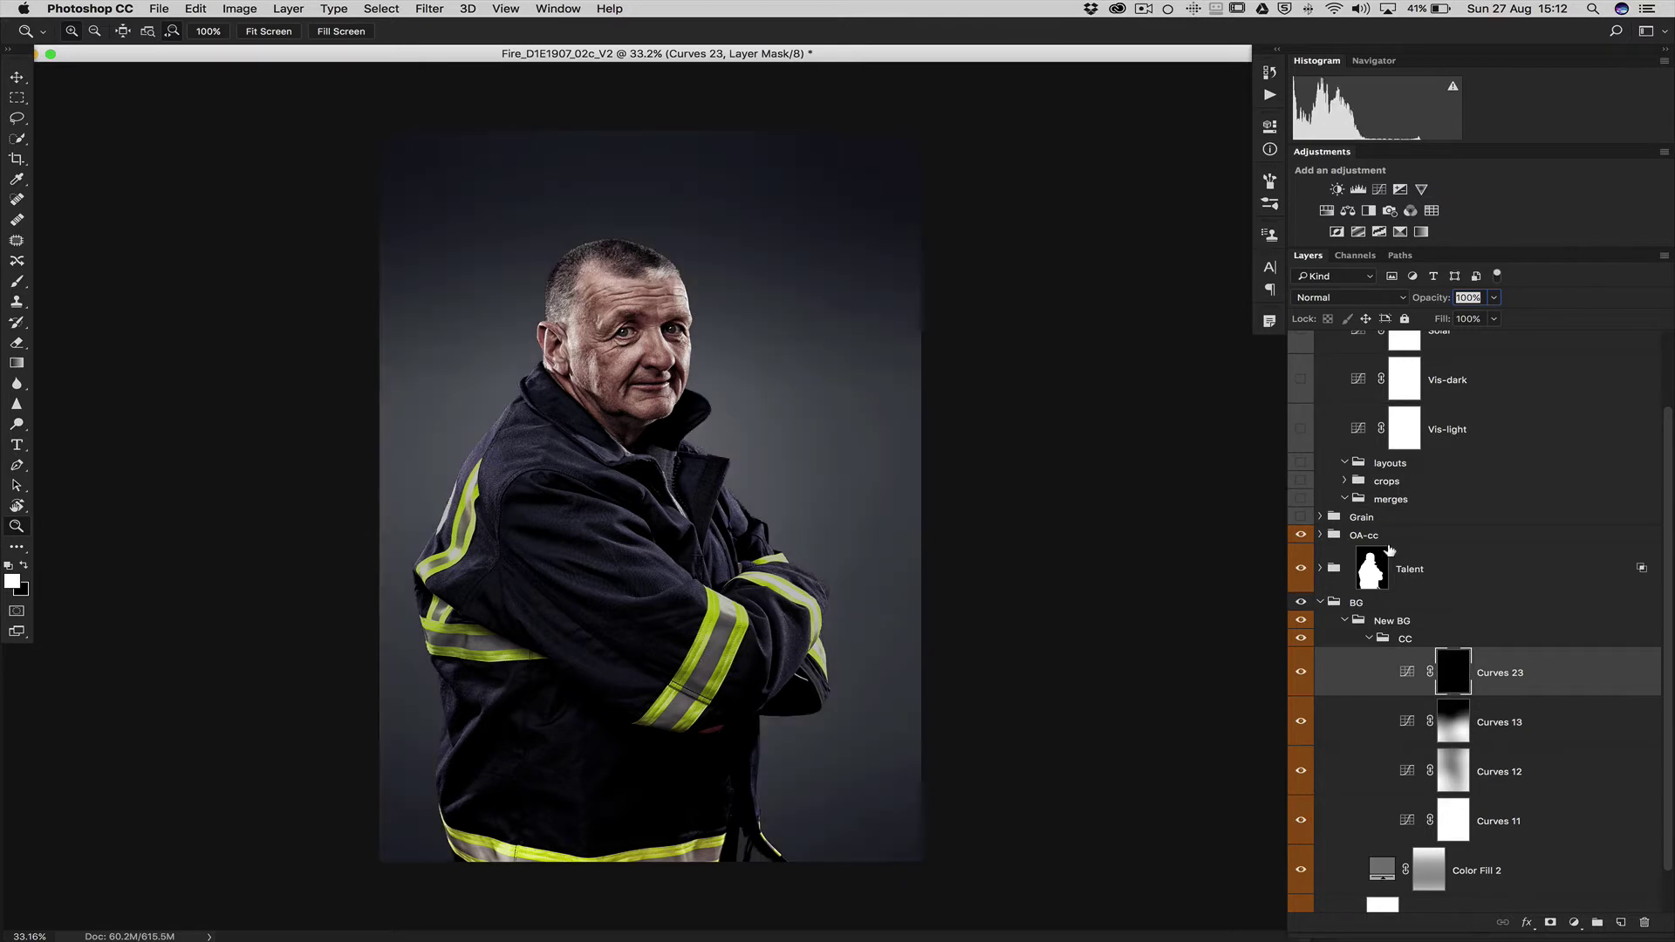
- Paint white linear gradients on the mask to darken the top, lower corners and both sides
left_click(12, 581)
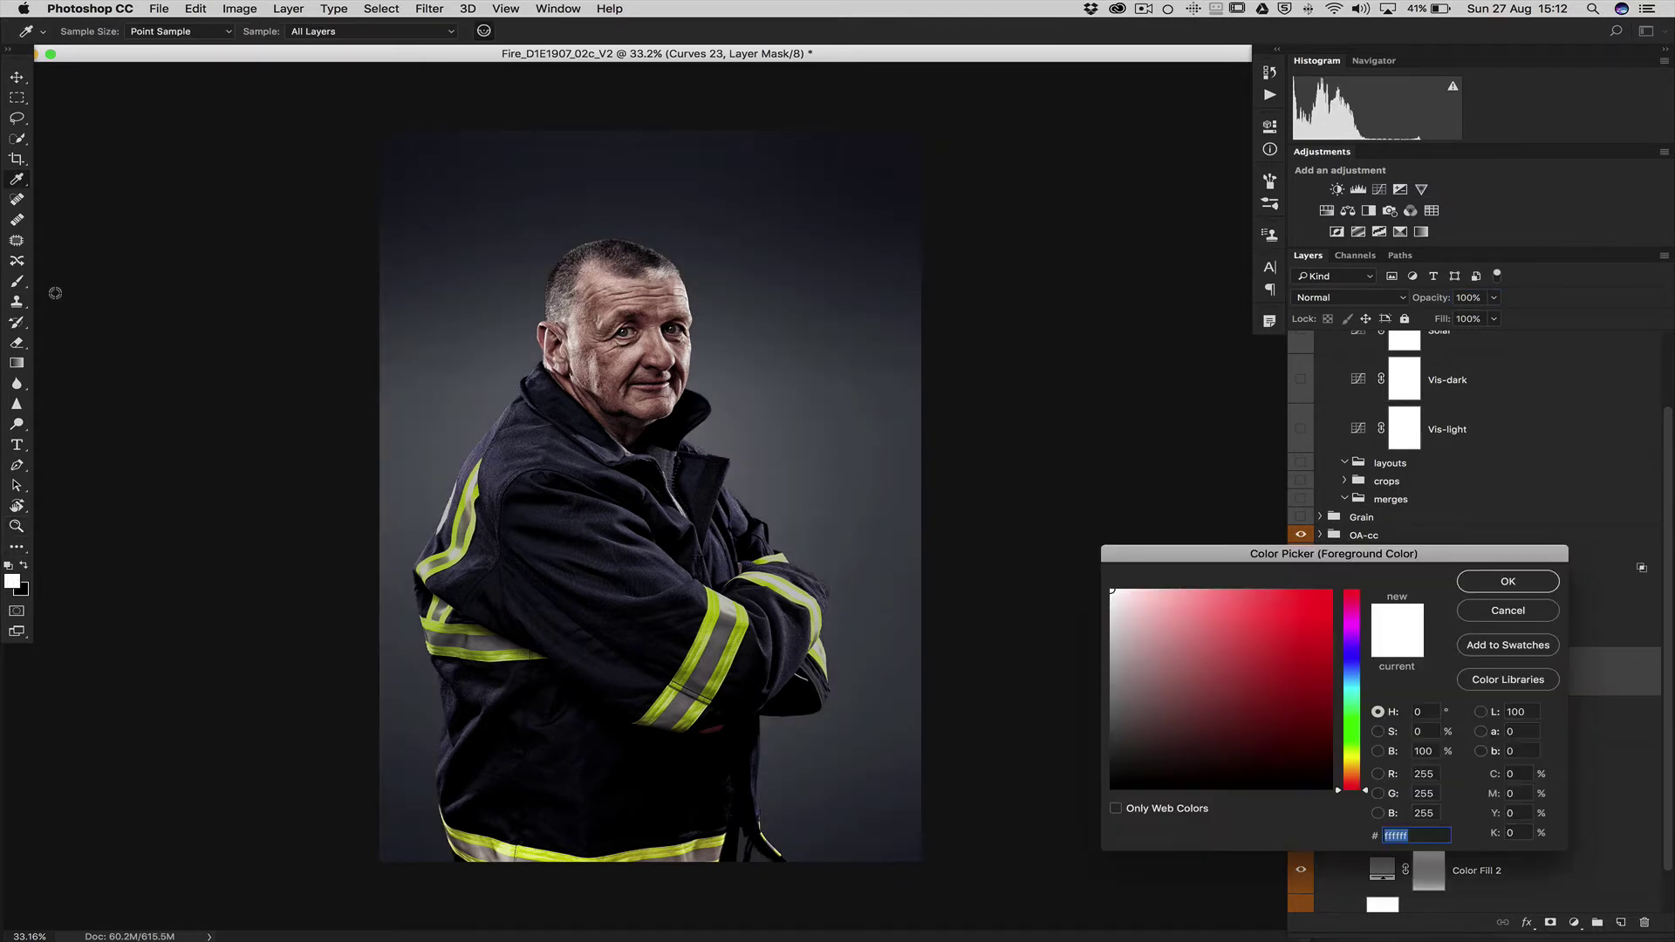
left_click(1488, 612)
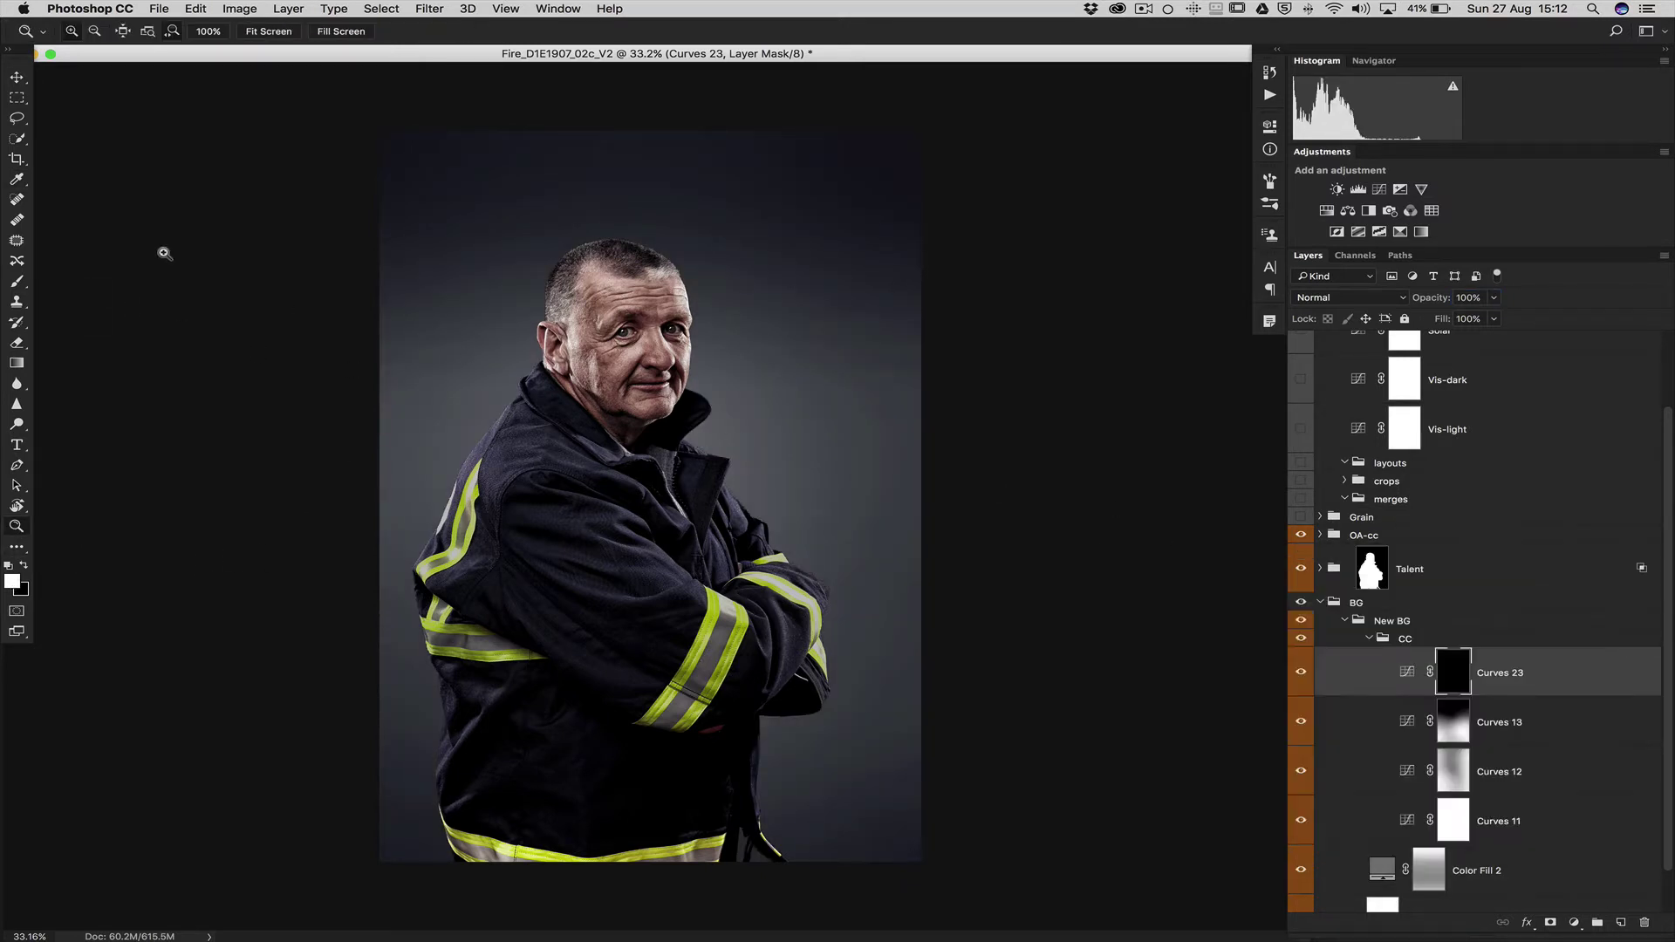
left_click(17, 363)
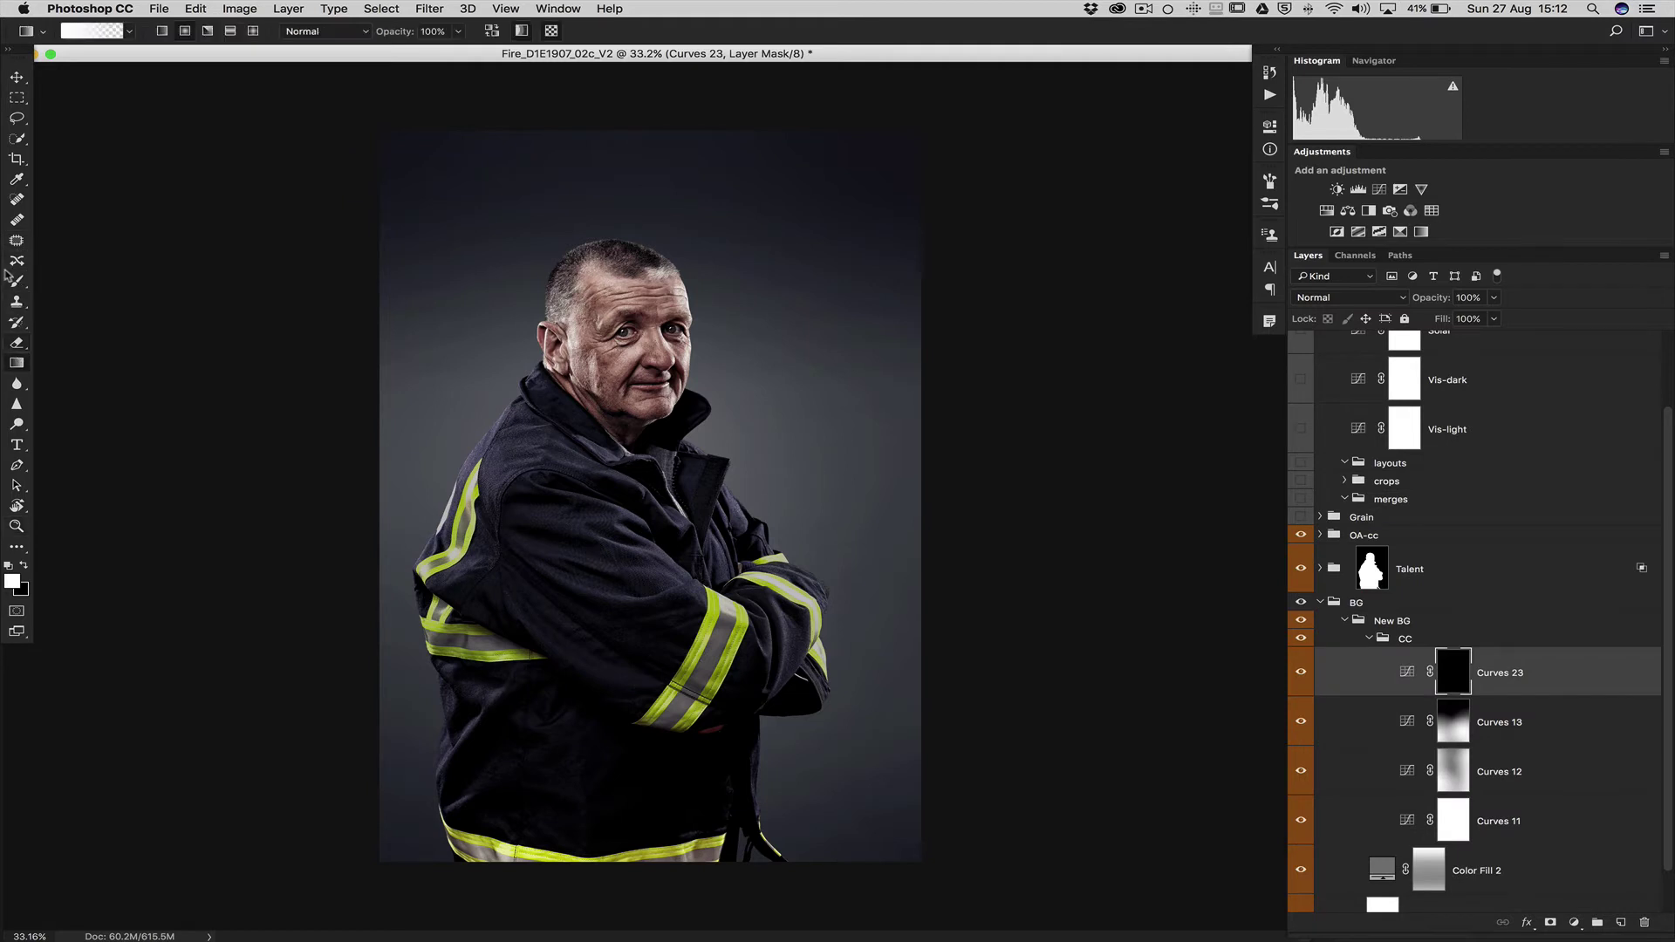
left_click(161, 33)
scroll(533, 169, "down", 3)
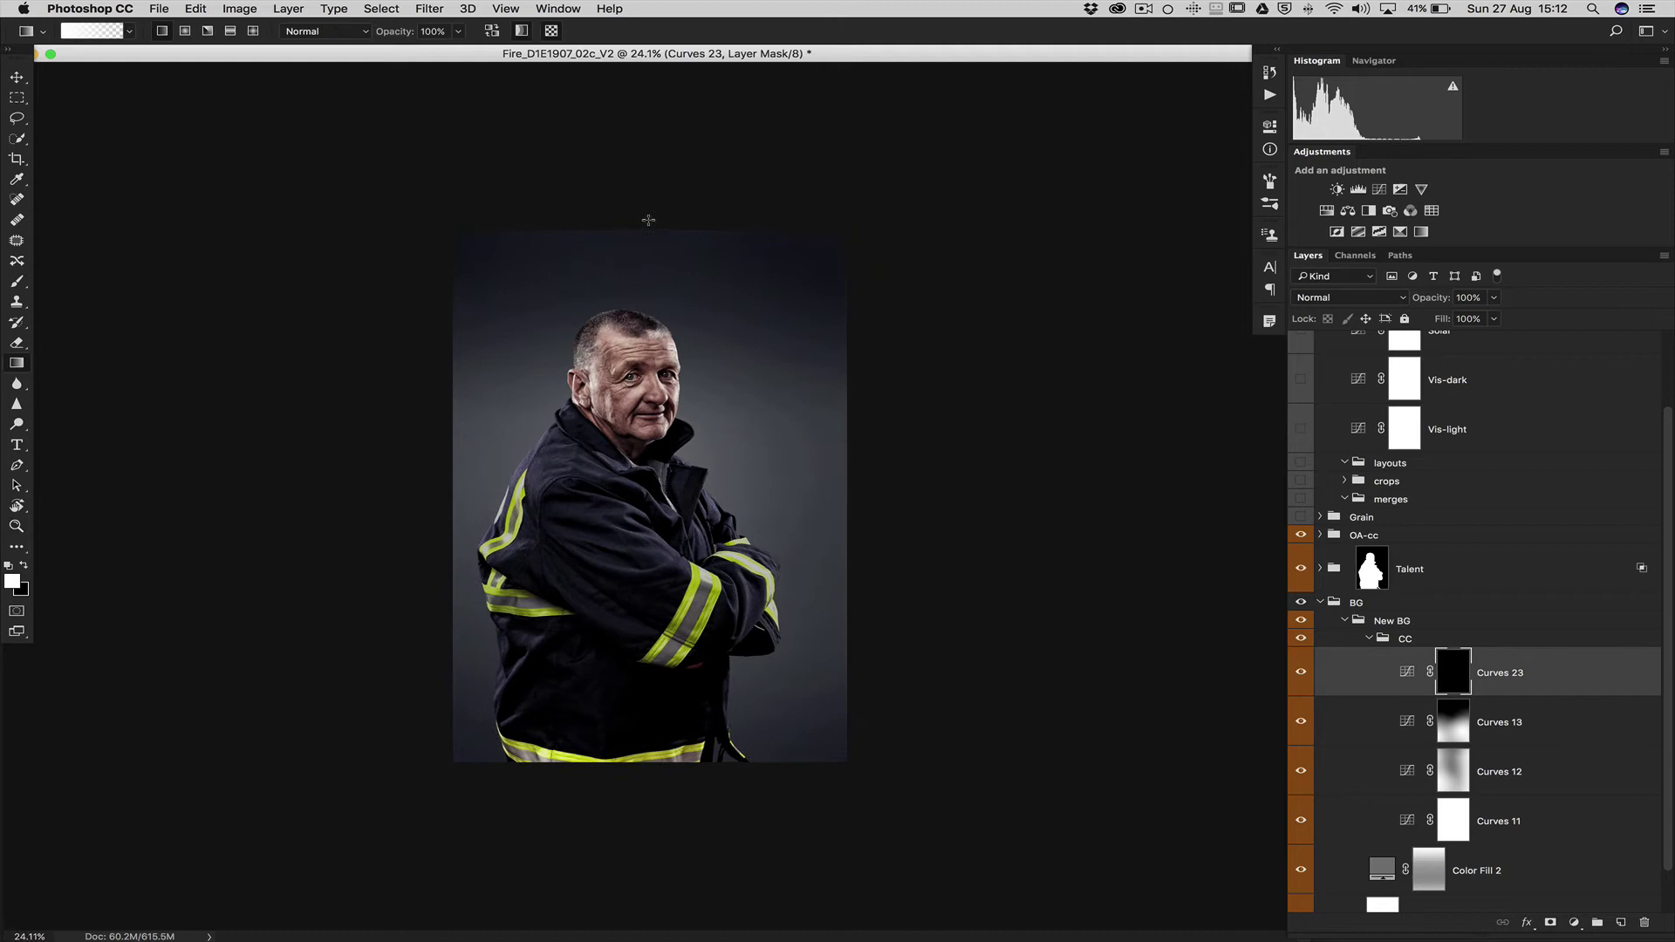
left_click_drag(655, 136, 643, 559)
left_click_drag(404, 796, 785, 540)
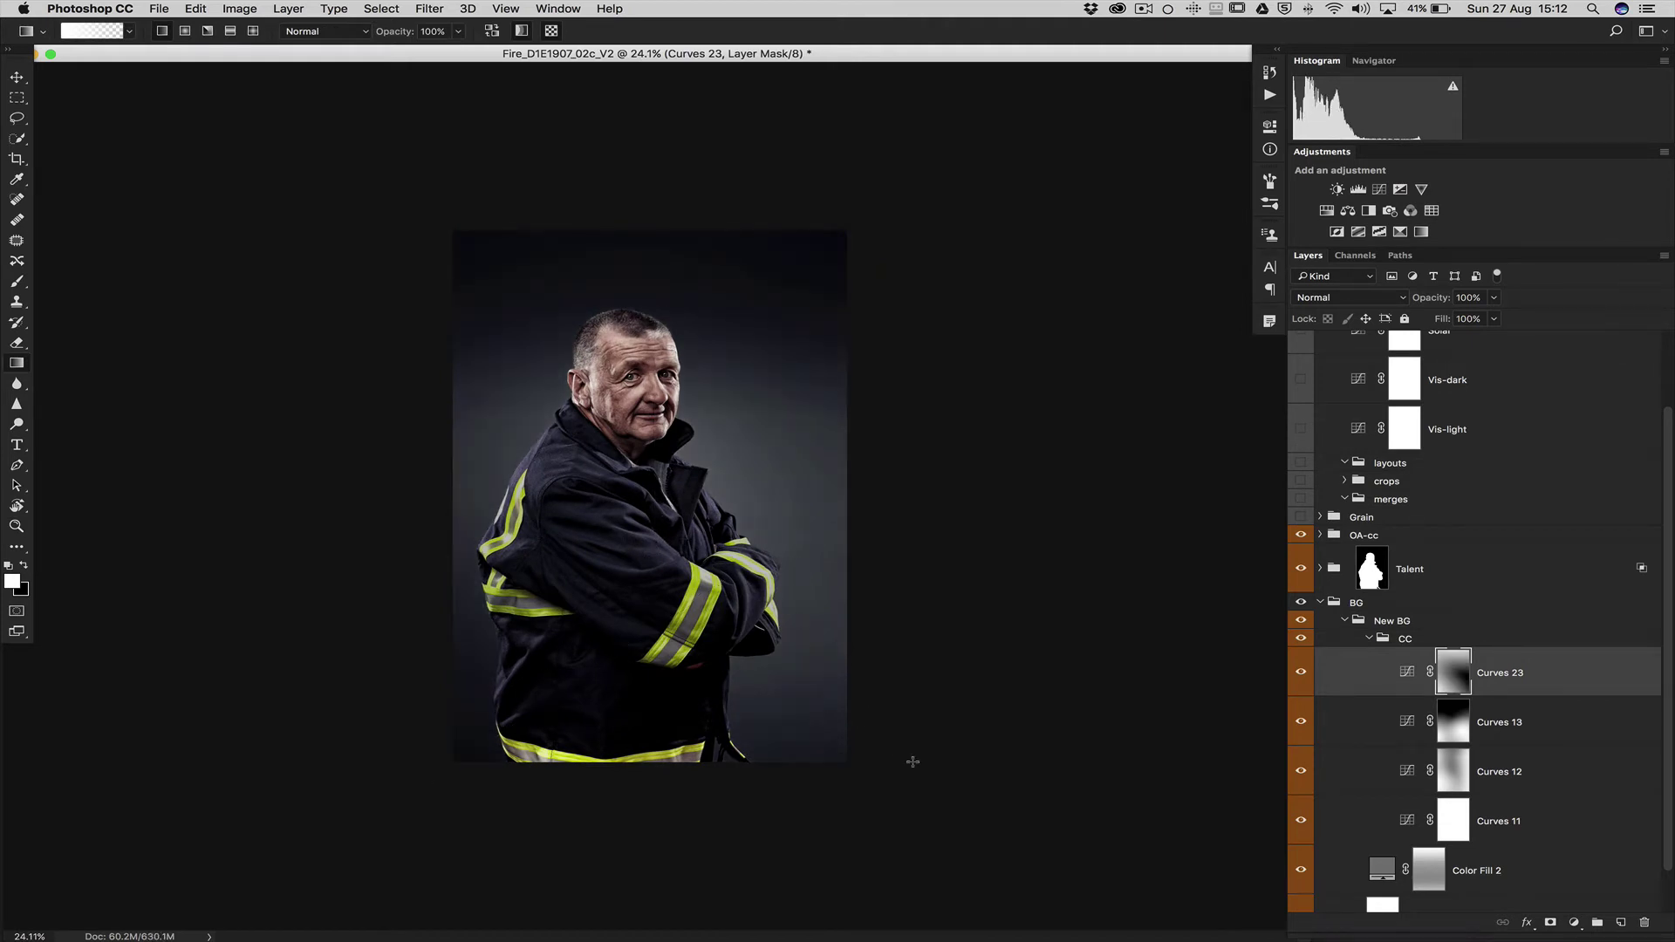
left_click_drag(945, 786, 620, 548)
left_click_drag(332, 390, 663, 528)
left_click_drag(929, 365, 650, 511)
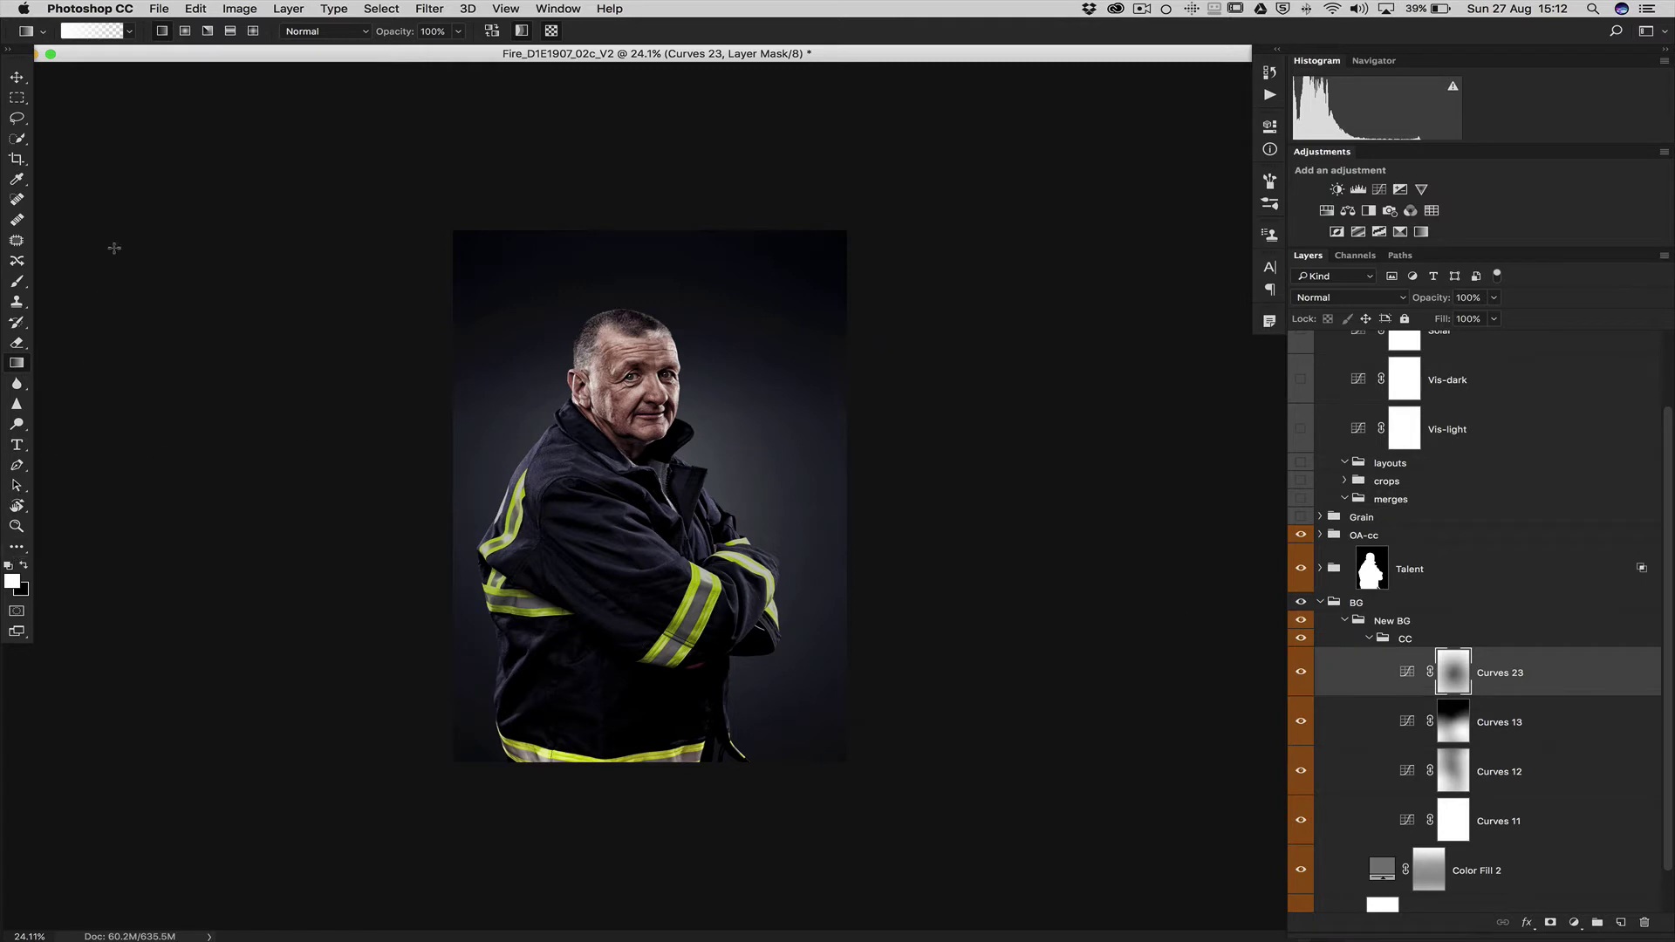
- Draw a black radial gradient to keep the area behind the firefighter light
left_click(184, 32)
key("x")
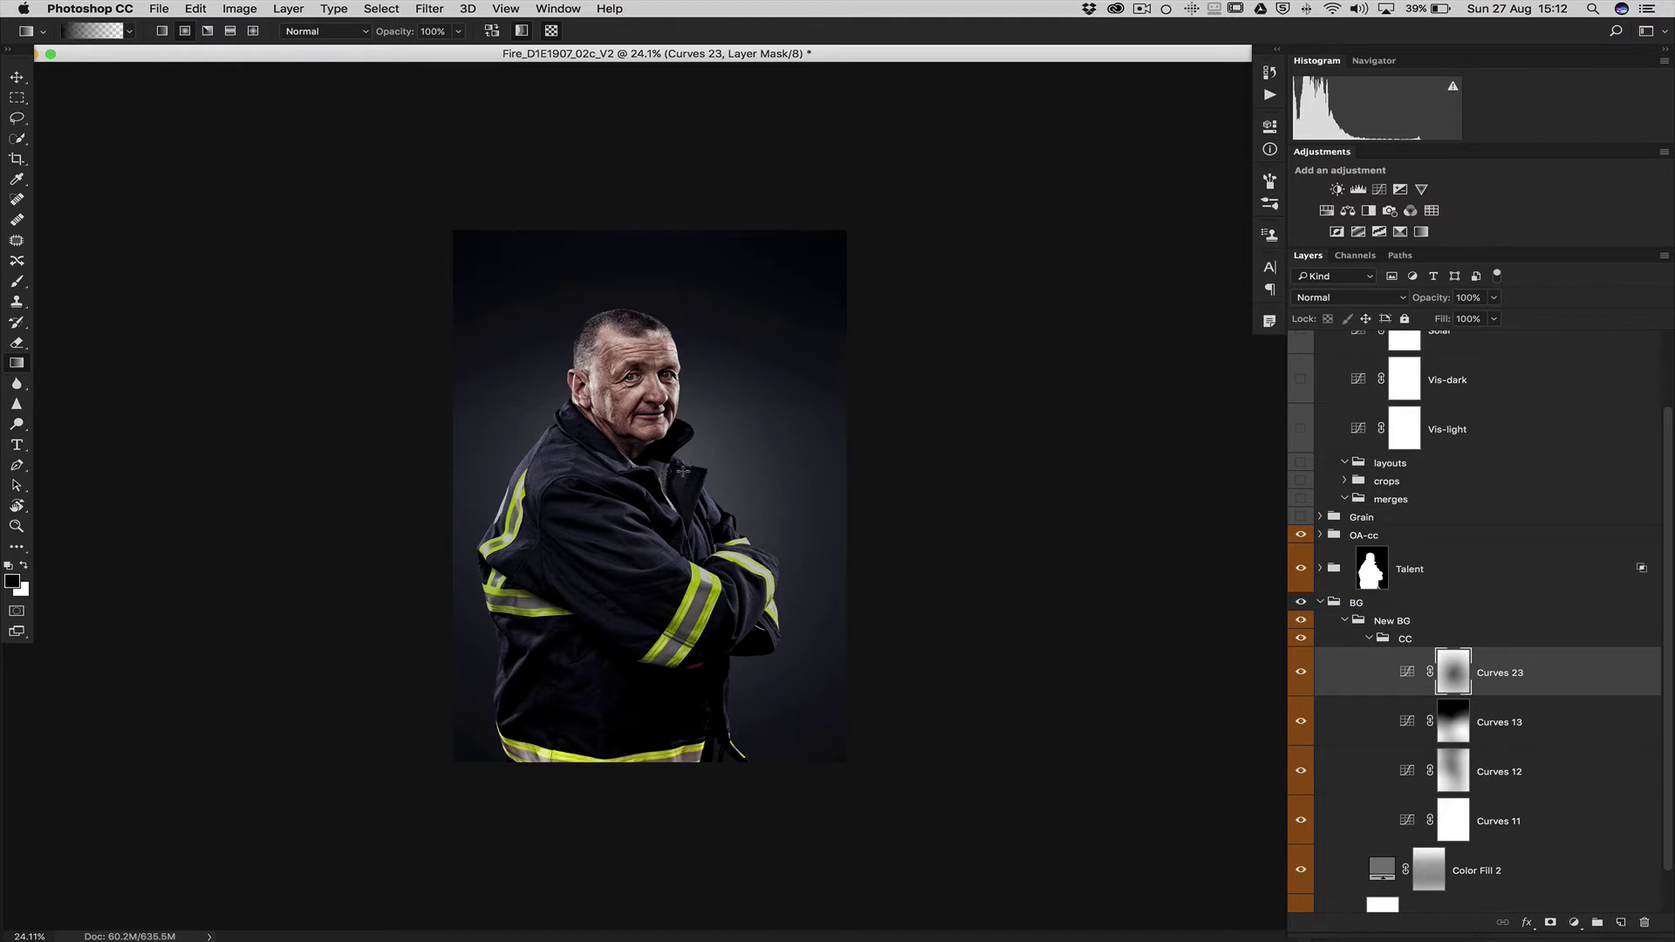
left_click_drag(683, 472, 867, 511)
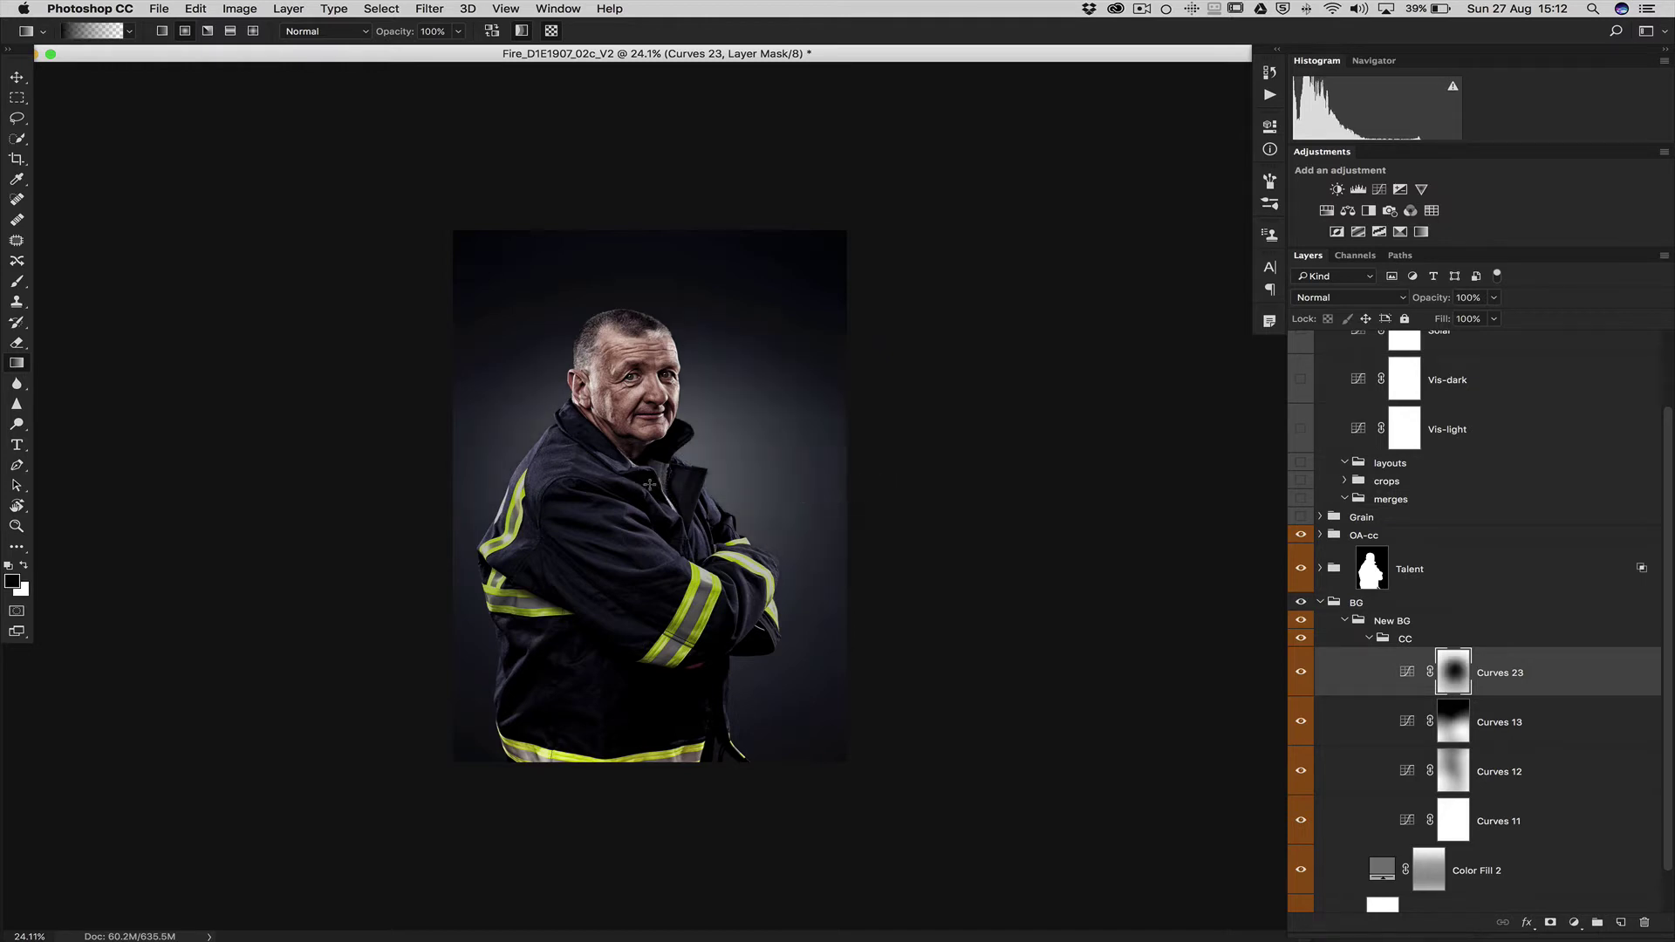
left_click_drag(645, 483, 406, 482)
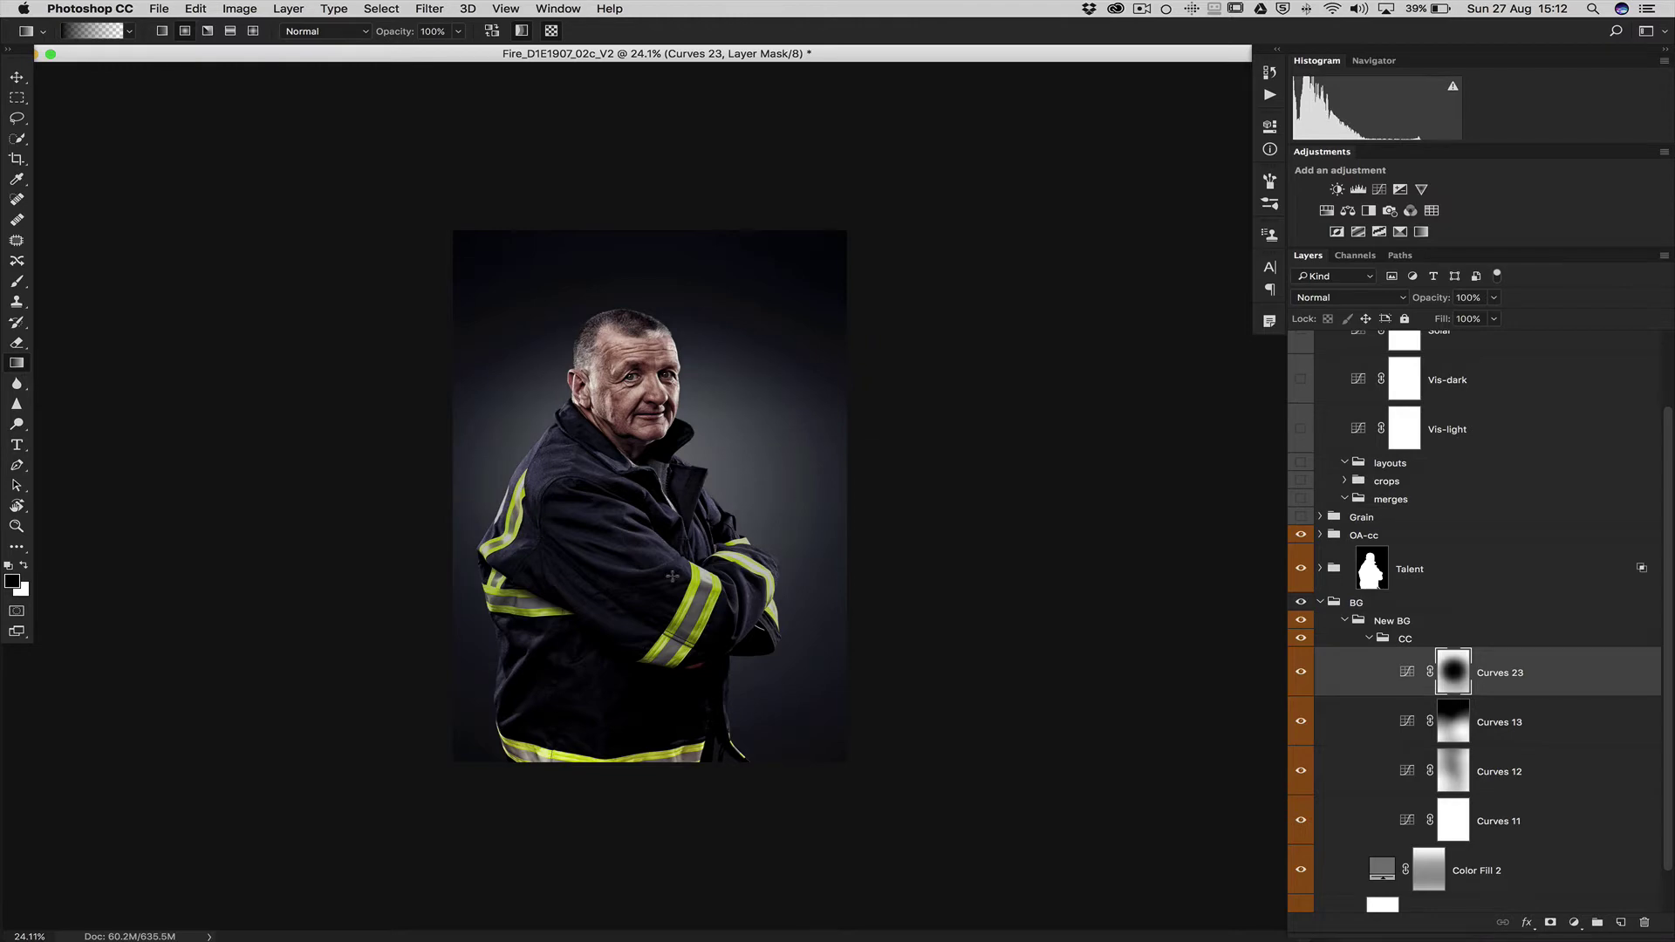
key("z")
left_click_drag(741, 471, 843, 576)
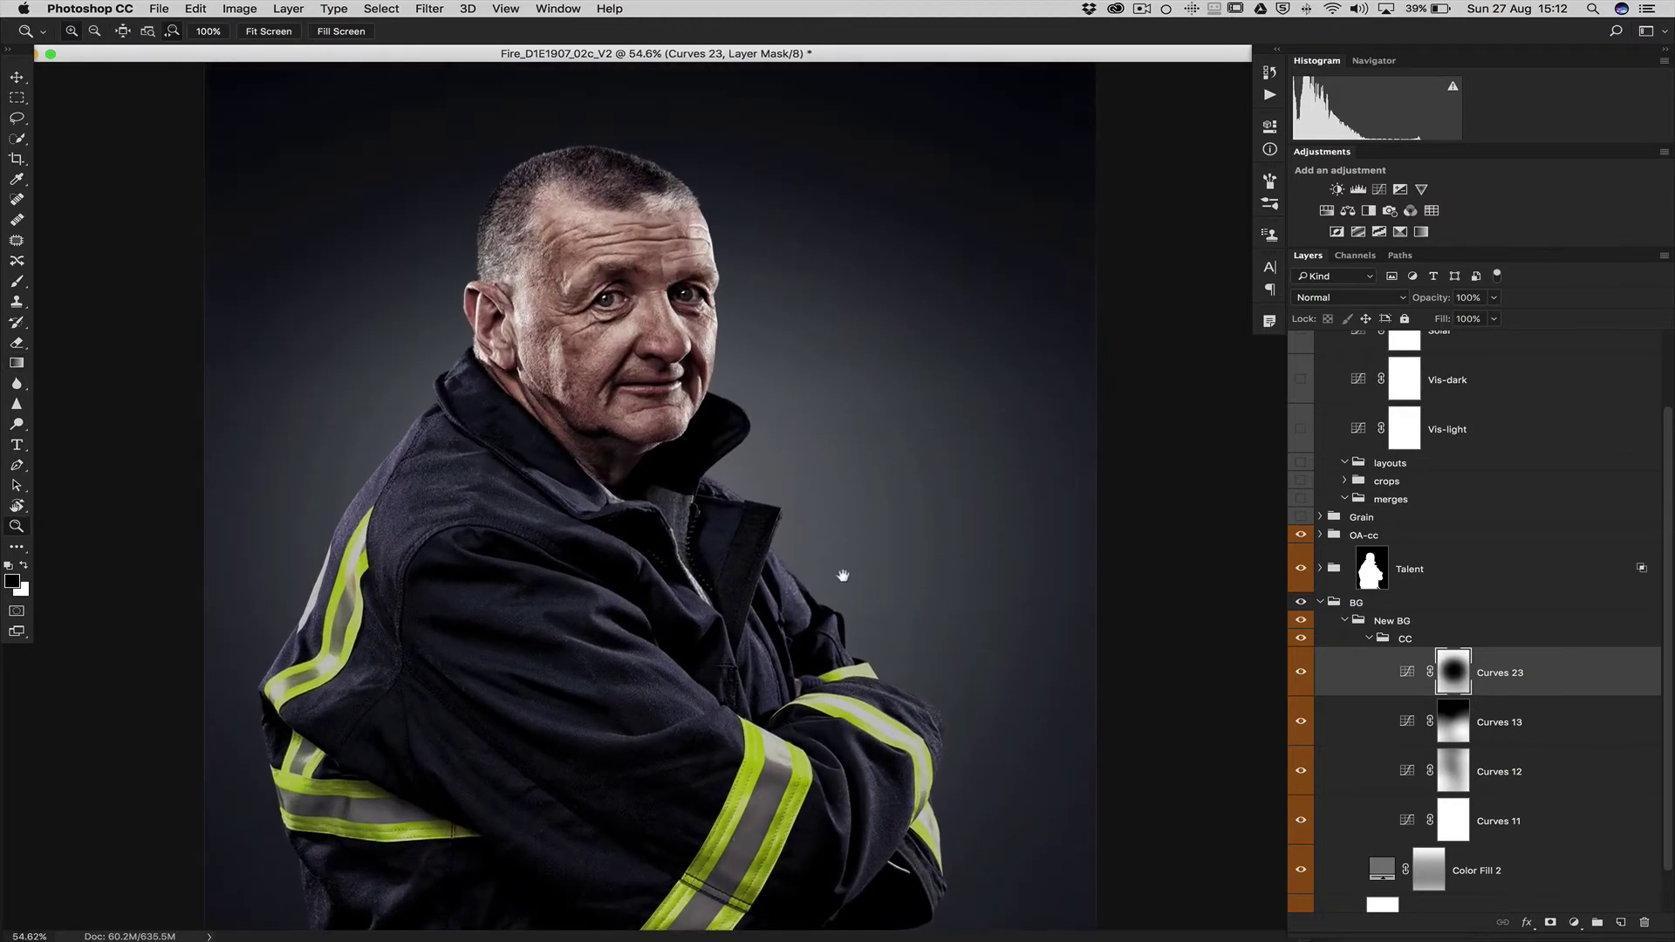
left_click_drag(972, 553, 1028, 561)
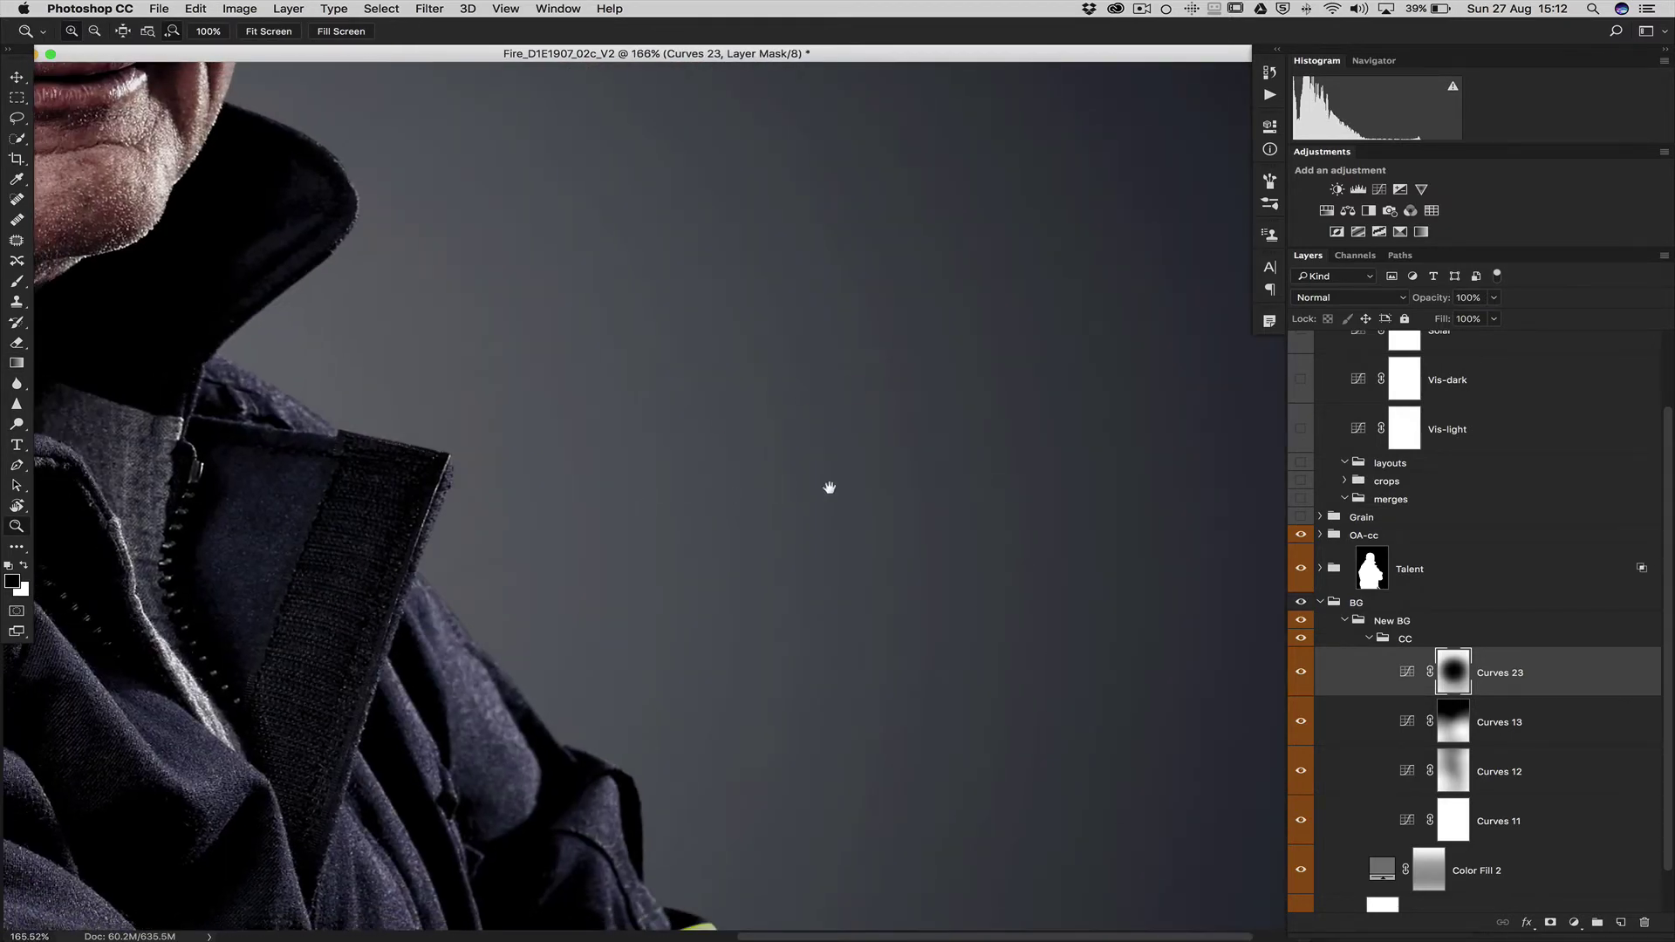
left_click_drag(830, 487, 759, 620)
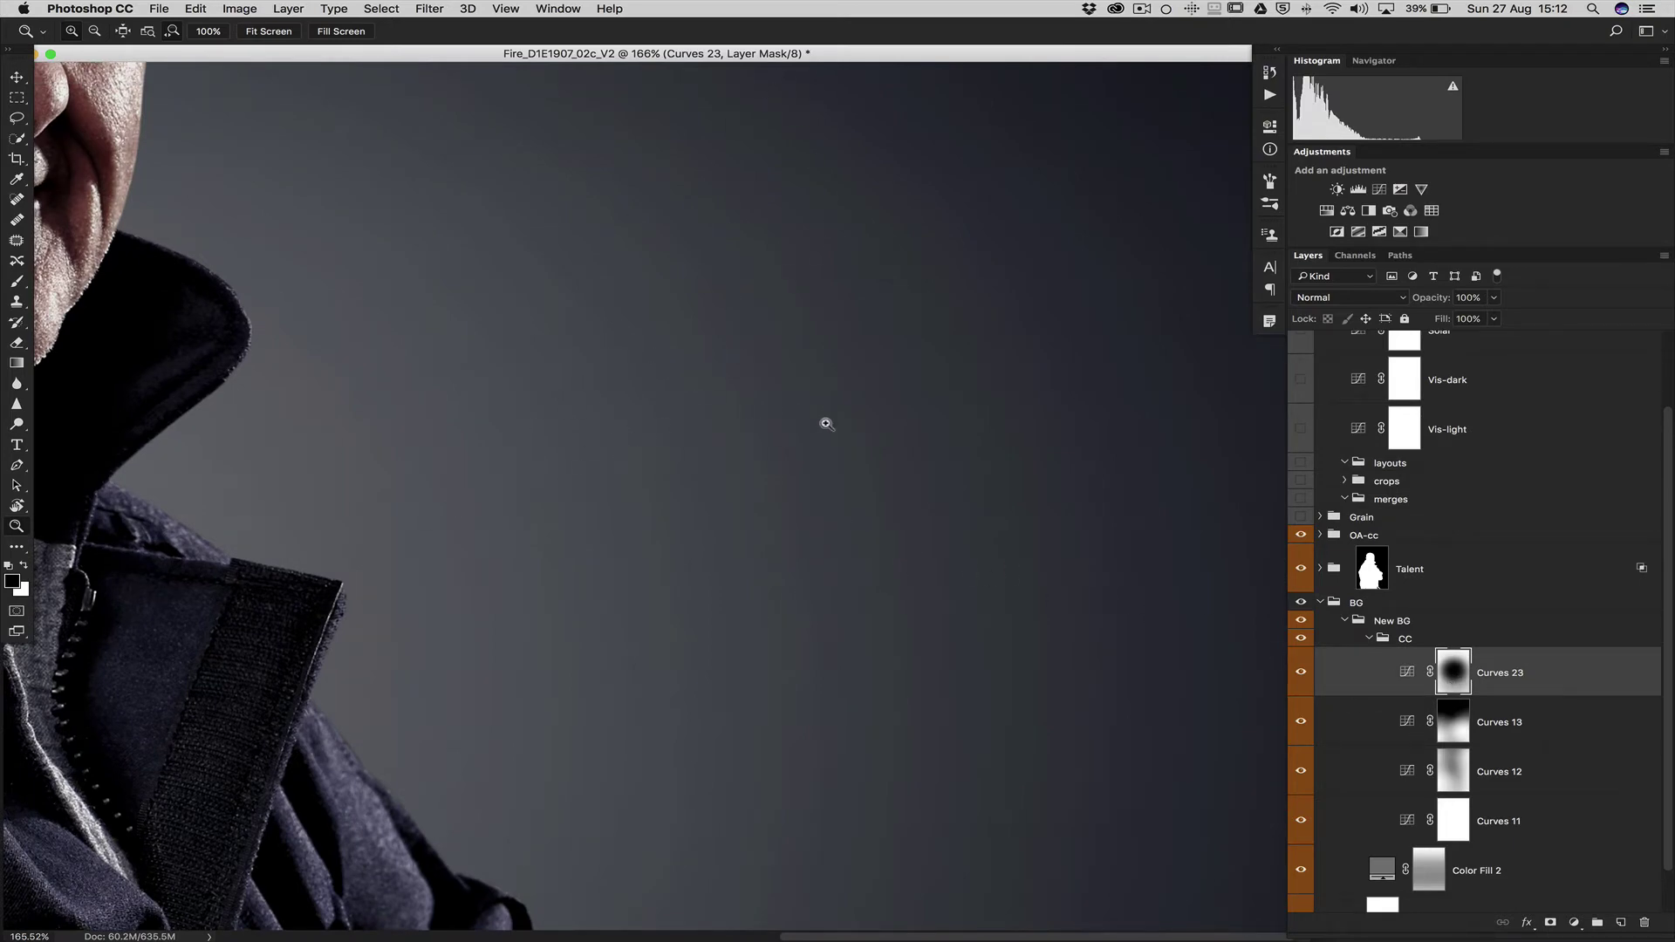
mouse_move(826, 424)
left_mouse_down()
mouse_move(782, 437)
mouse_move(819, 441)
left_mouse_up()
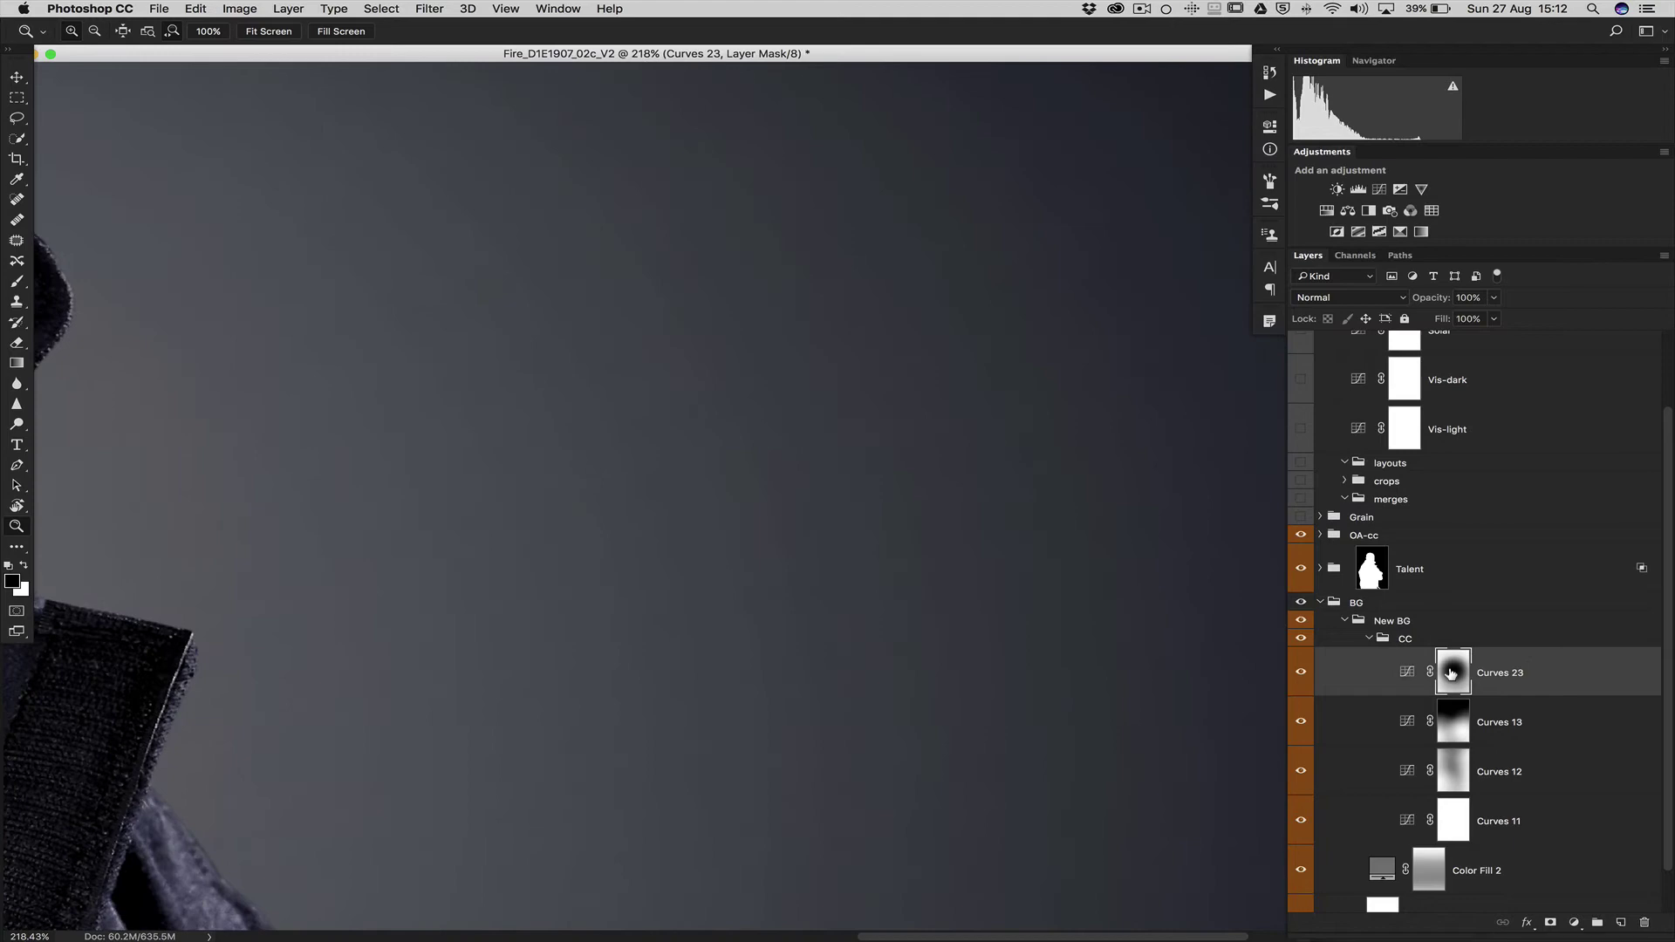
key("alt")
left_click(1454, 673, "alt")
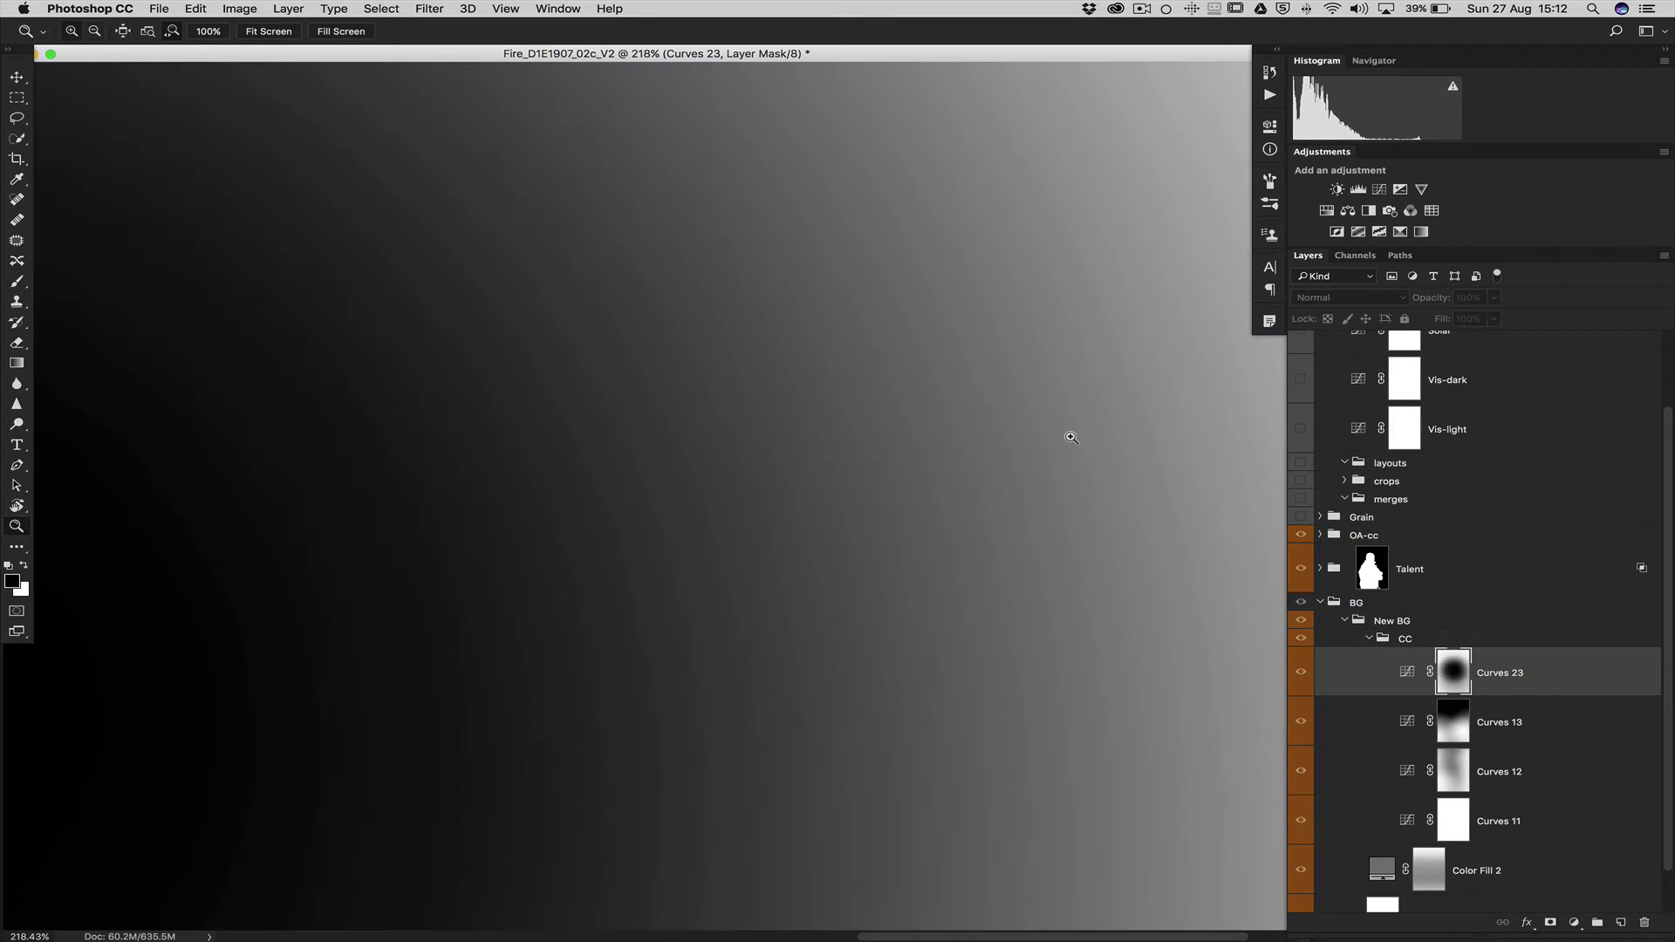
left_click_drag(437, 613, 786, 287)
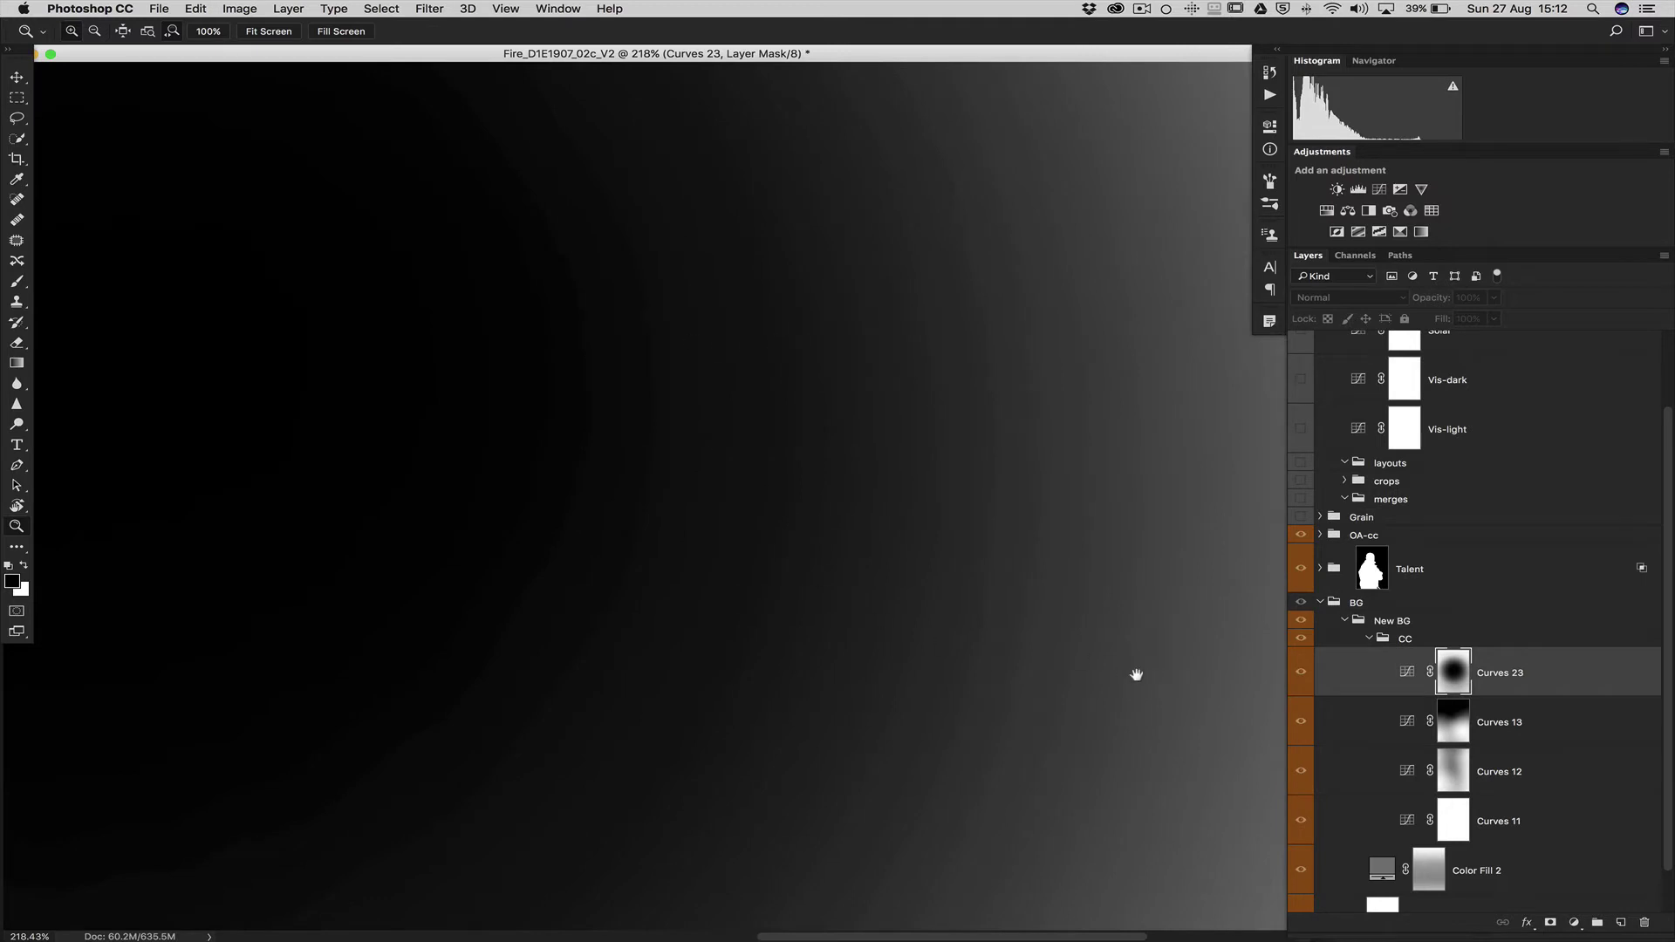
left_click_drag(1026, 621, 823, 430)
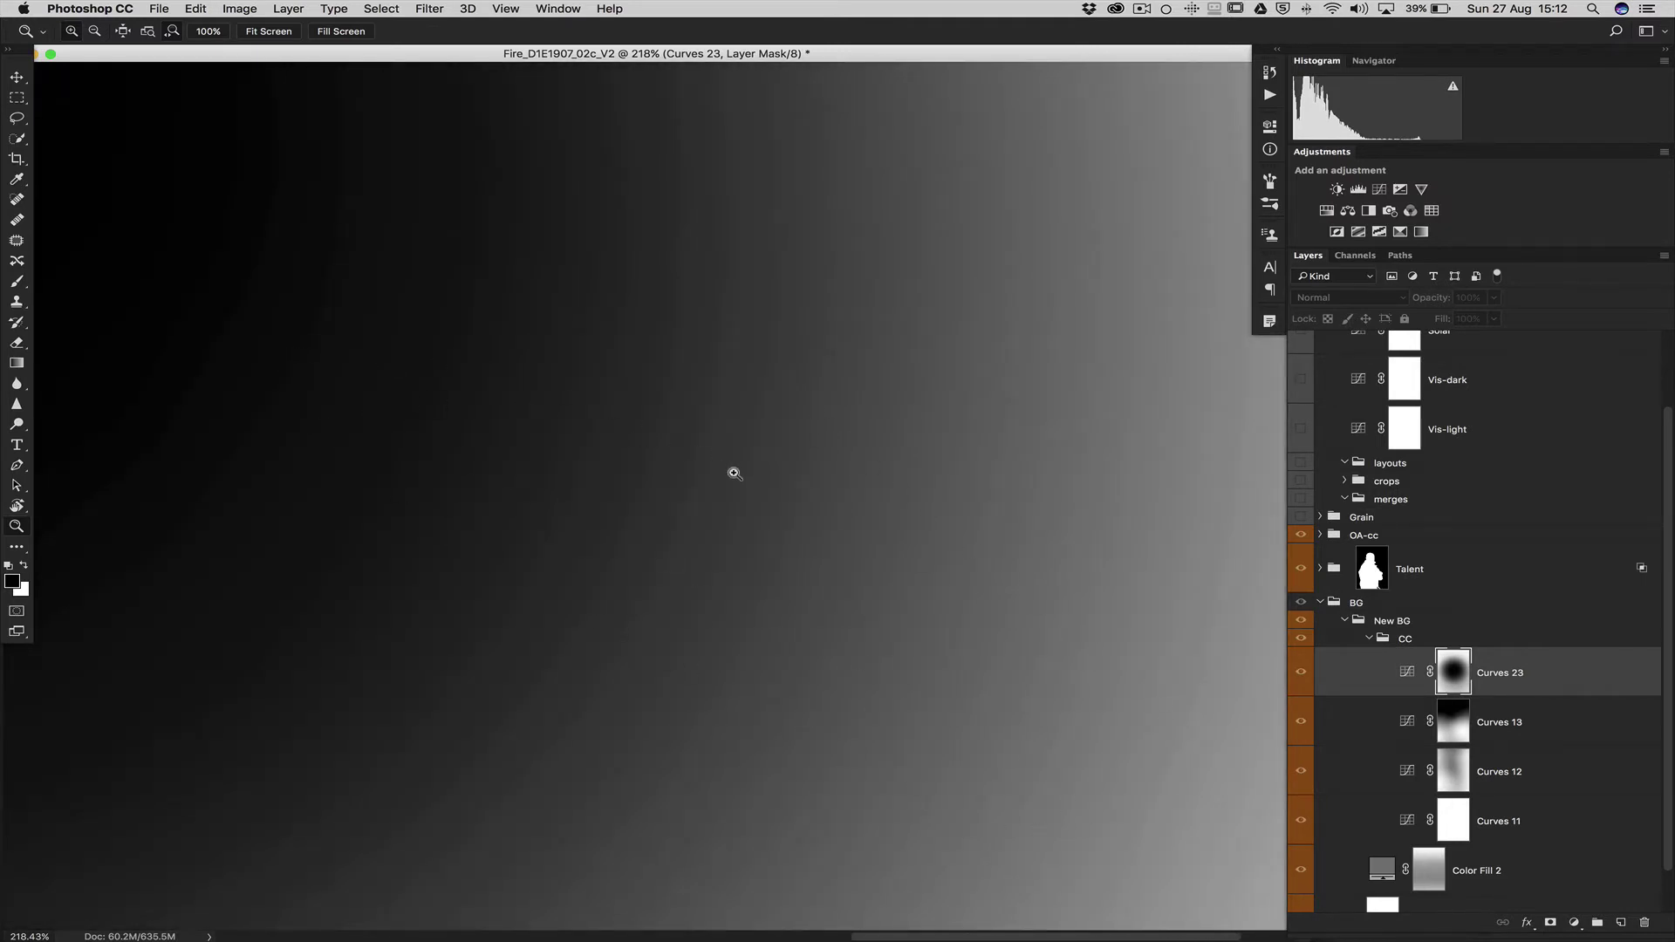
key("super+0")
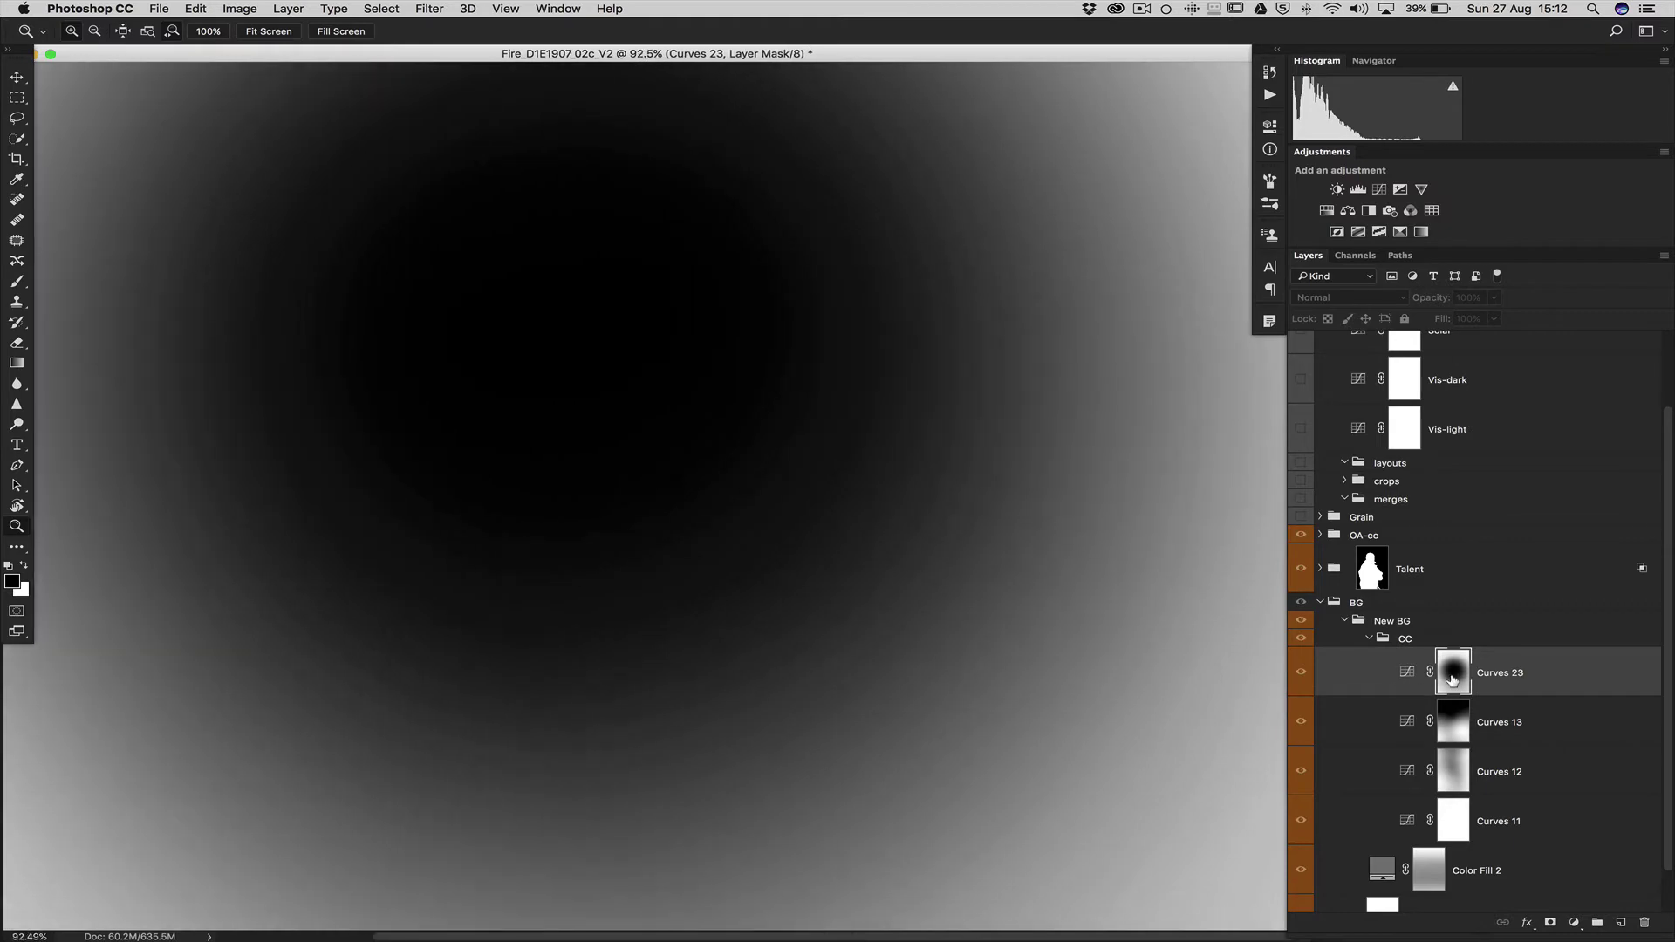
left_click(1452, 679, "alt")
left_click_drag(1061, 483, 1016, 641)
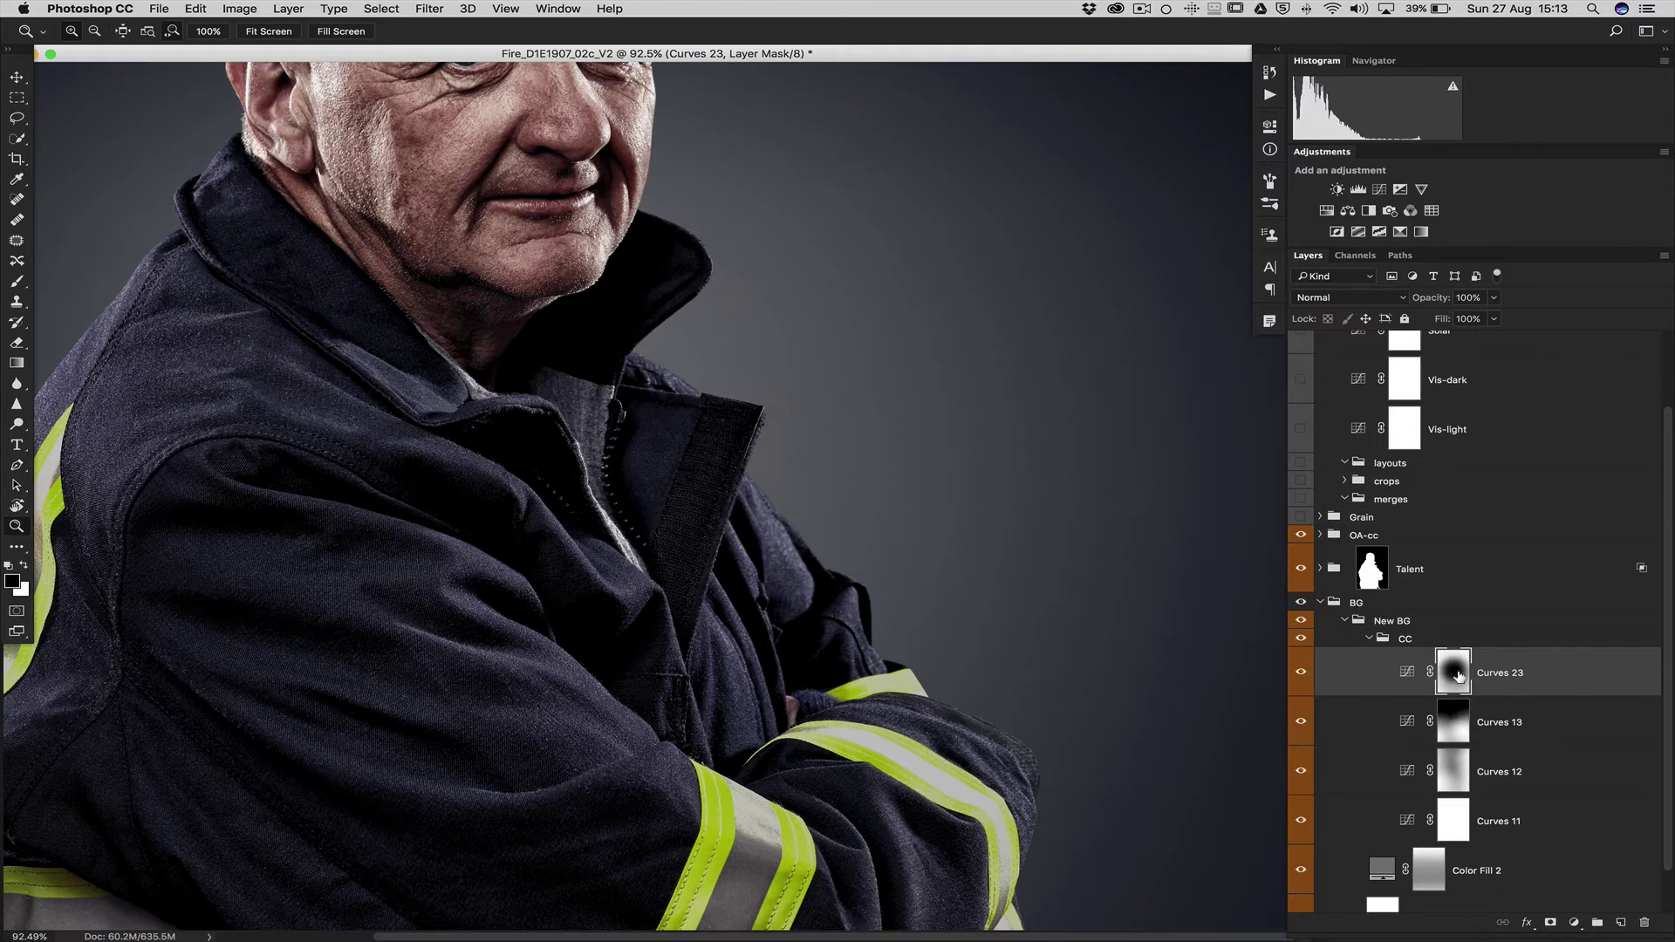
left_click_drag(1458, 673, 1513, 670)
- Duplicate the Curves 23 layer into a new document and view its mask on its own
right_click(1527, 670)
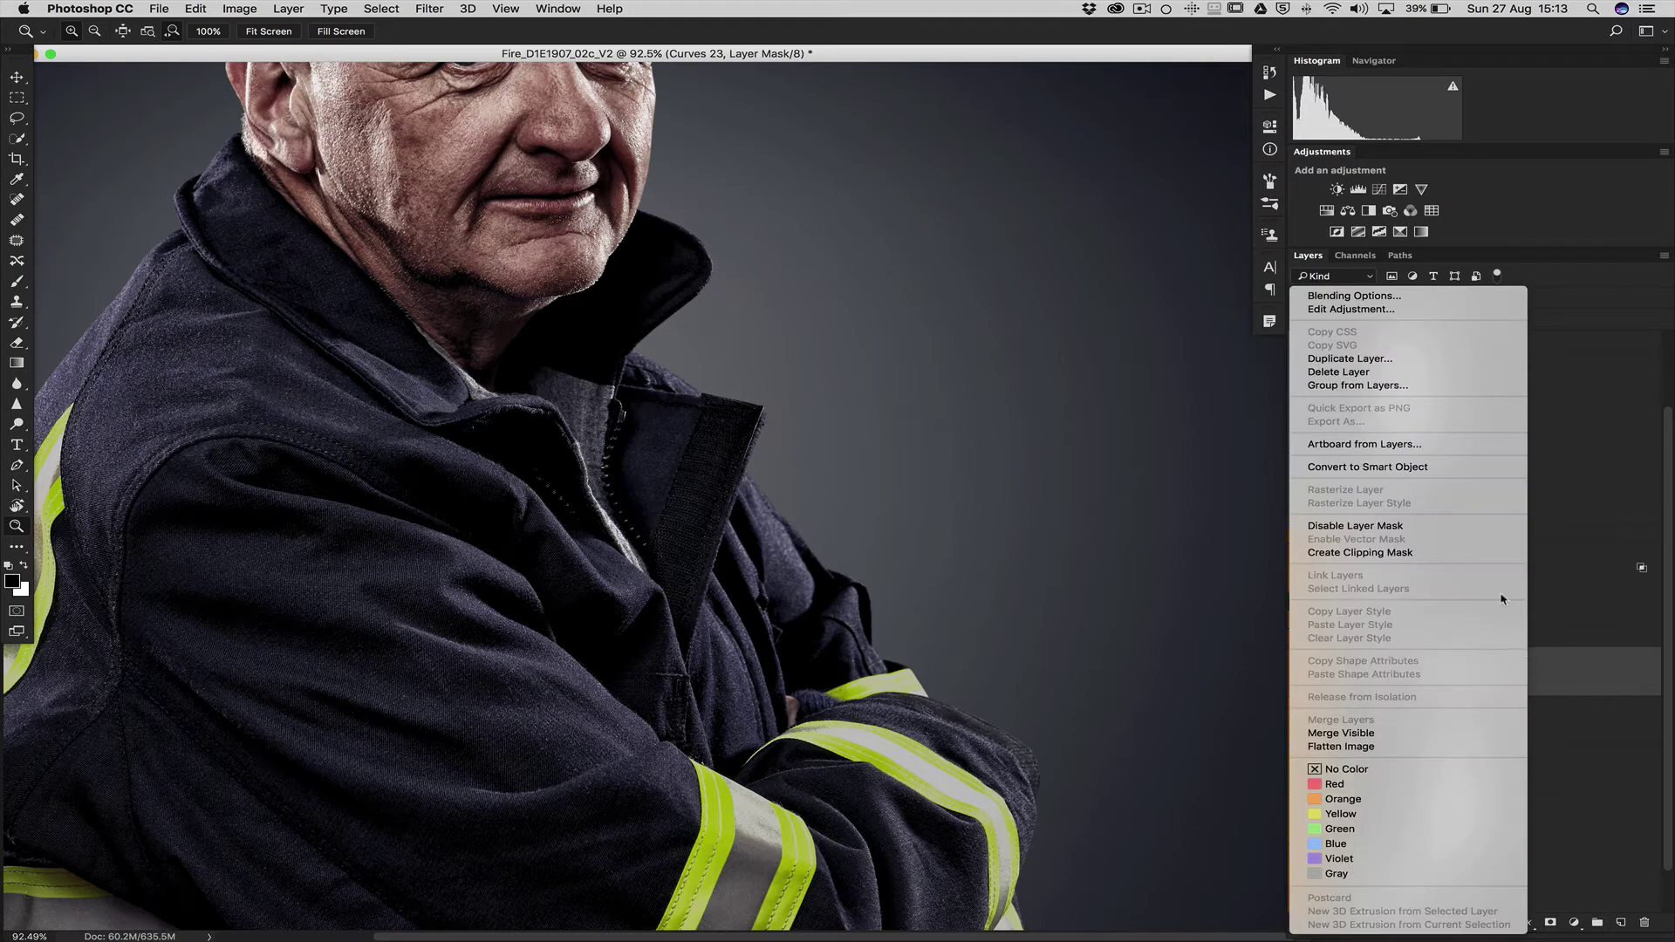
left_click(1411, 359)
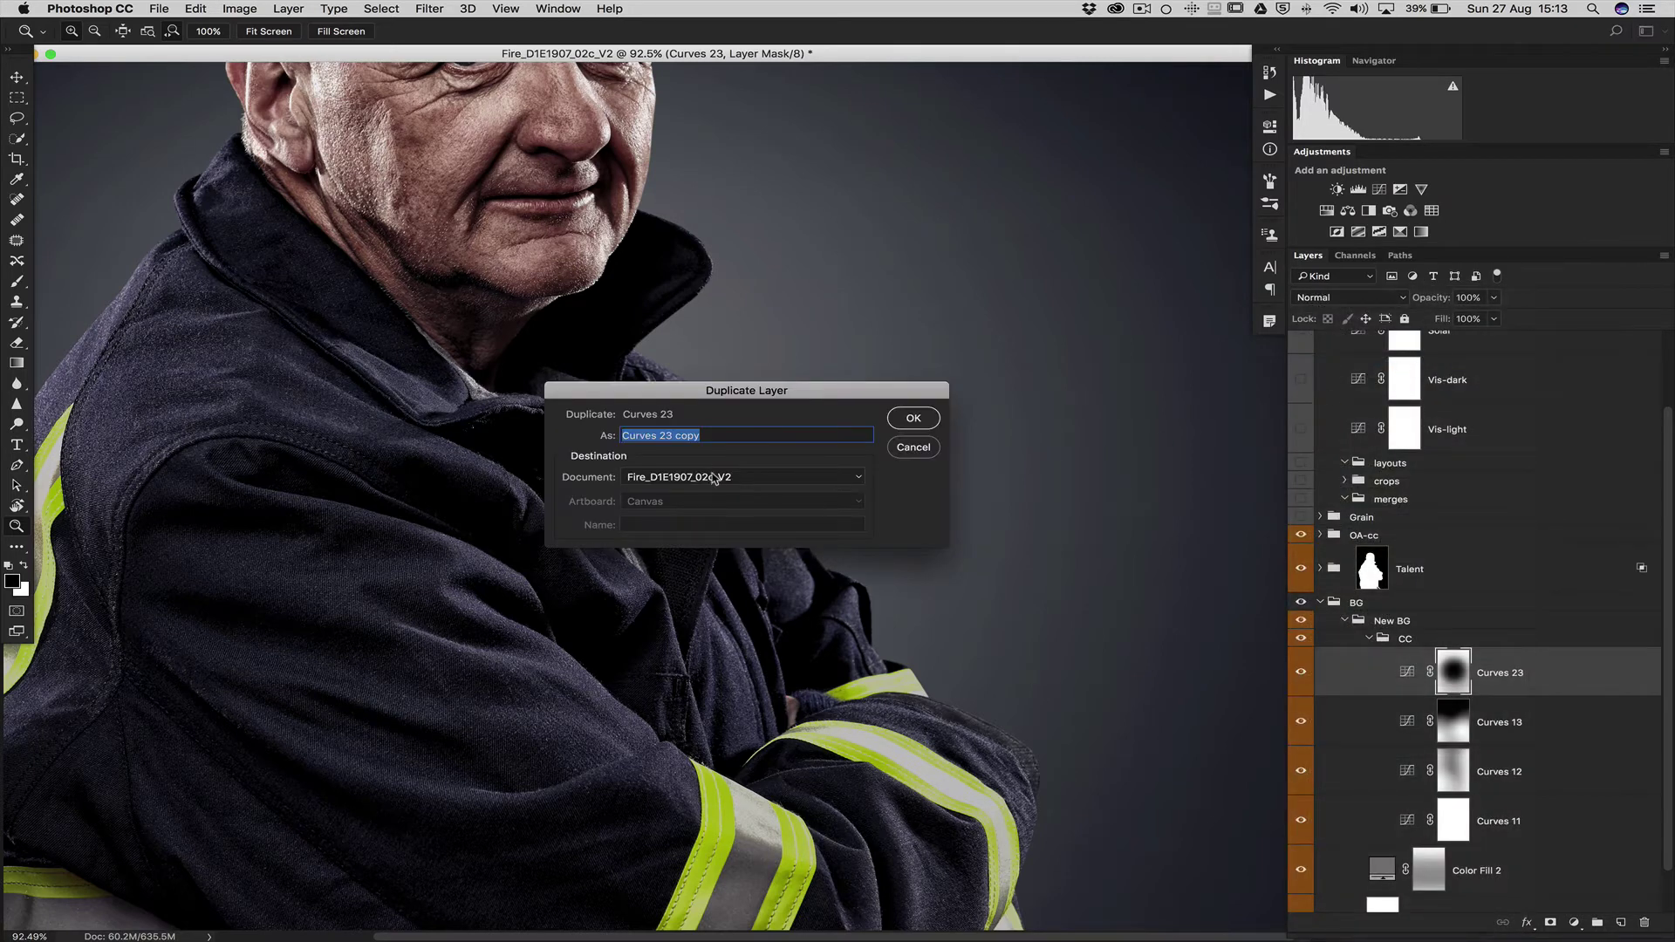
left_click(714, 478)
left_click(711, 490)
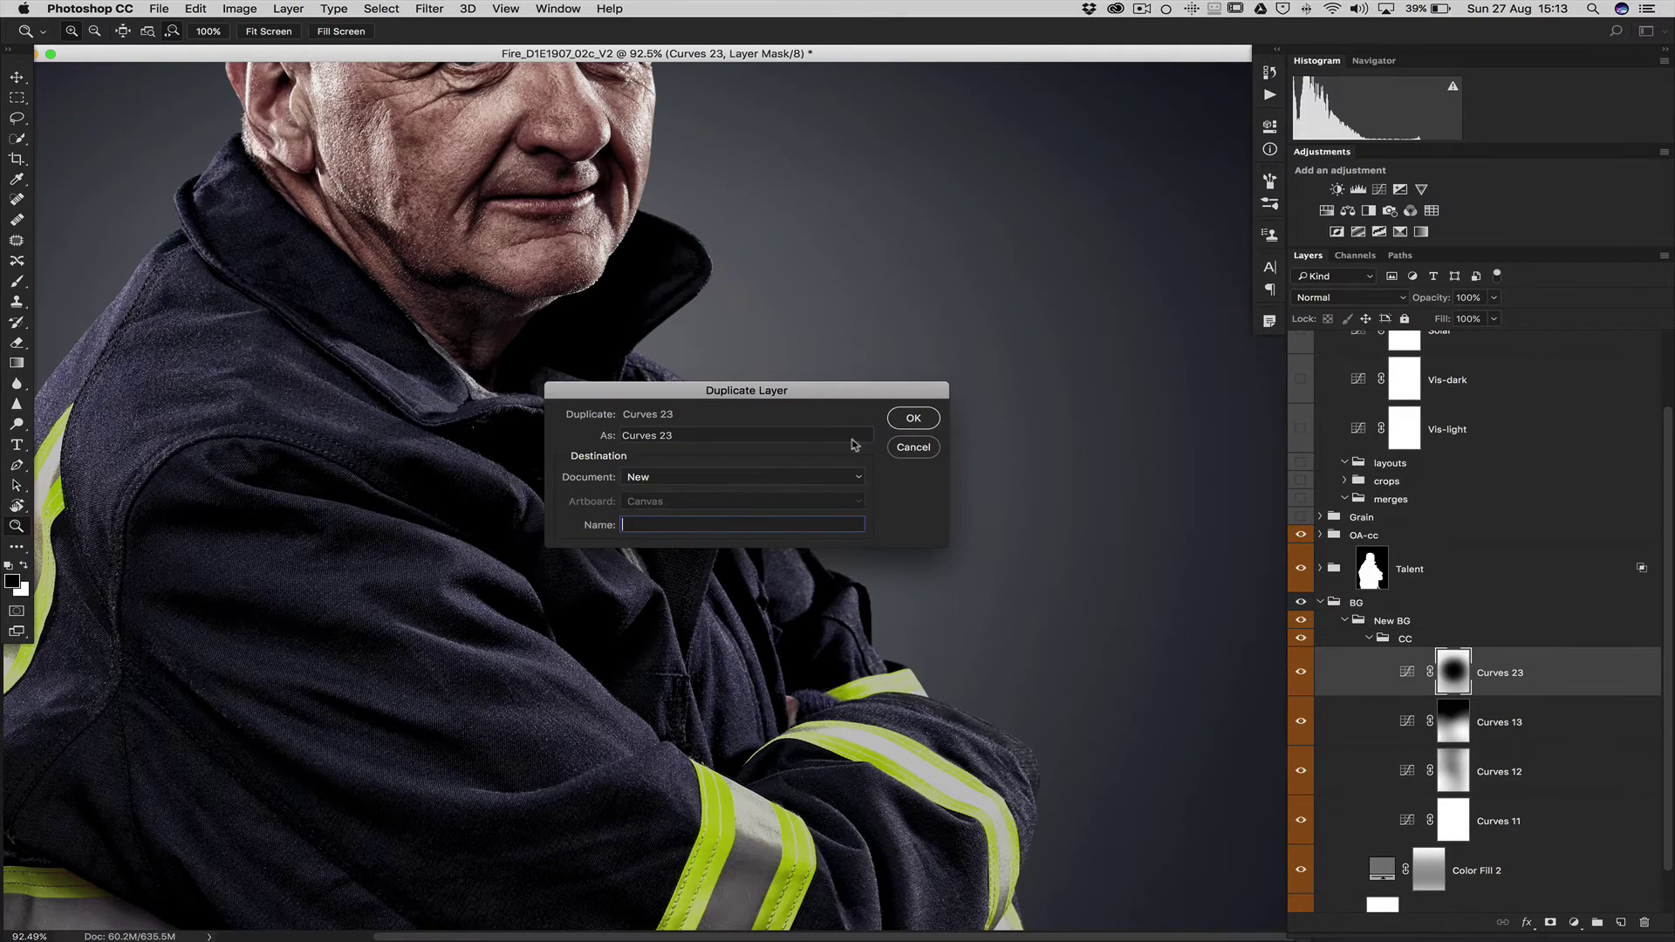
left_click(913, 418)
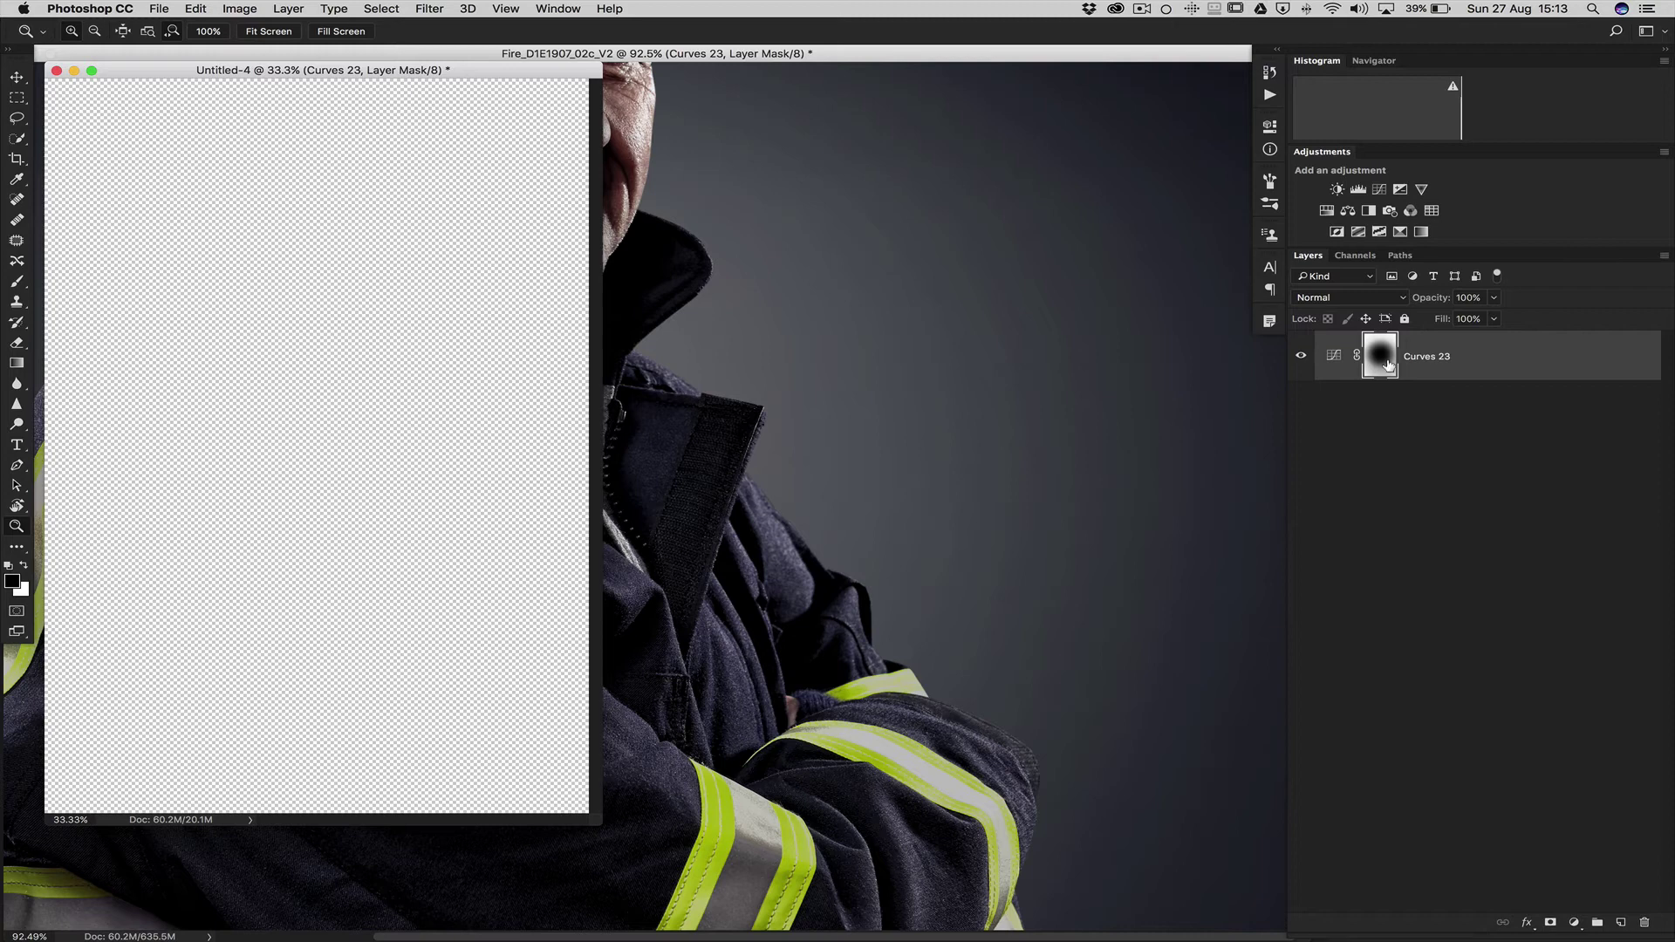
left_click(1388, 365, "alt")
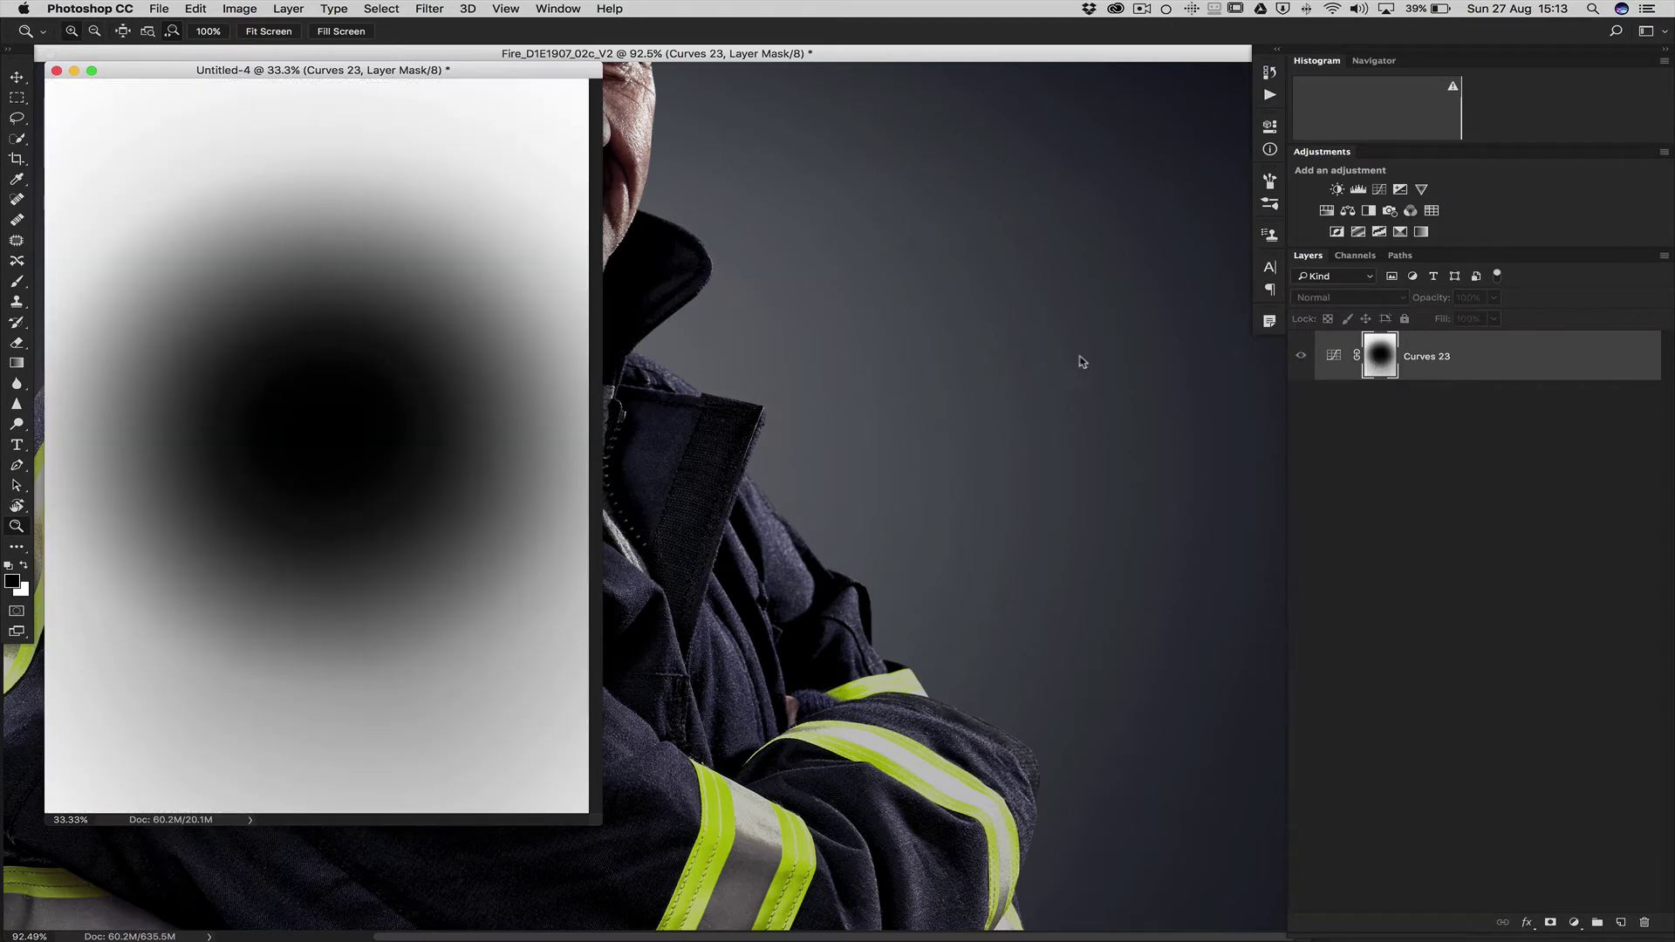
left_click_drag(535, 65, 859, 141)
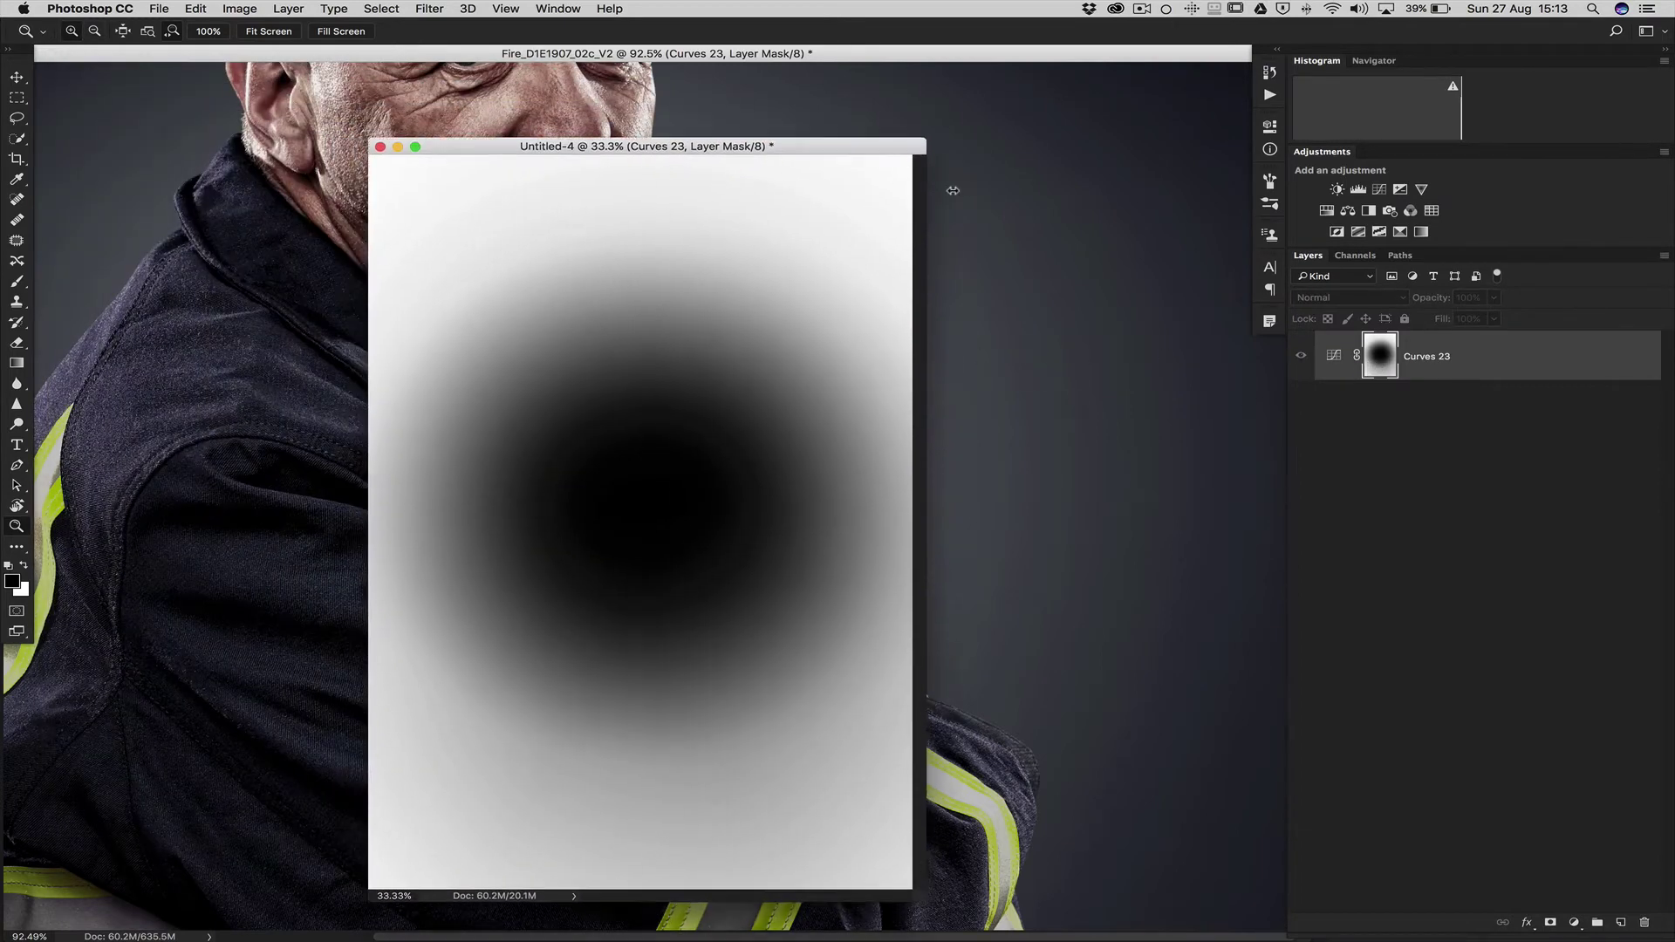
- Convert the new Untitled-4 document to 16 Bits/Channel
left_click(283, 7)
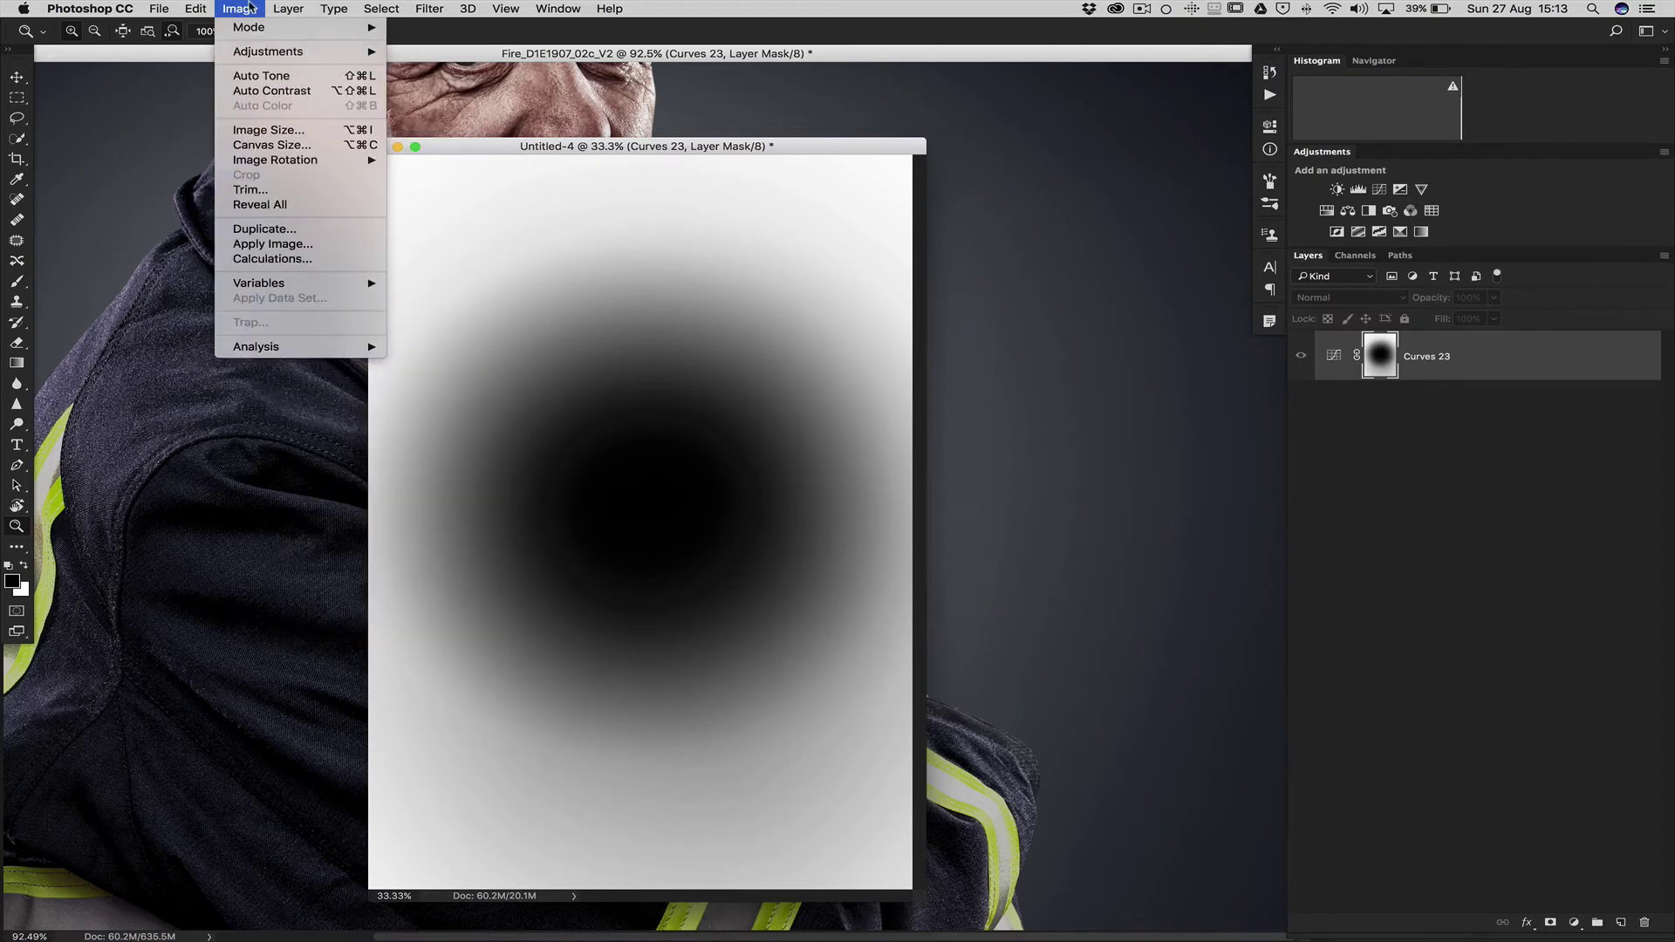
mouse_move(268, 28)
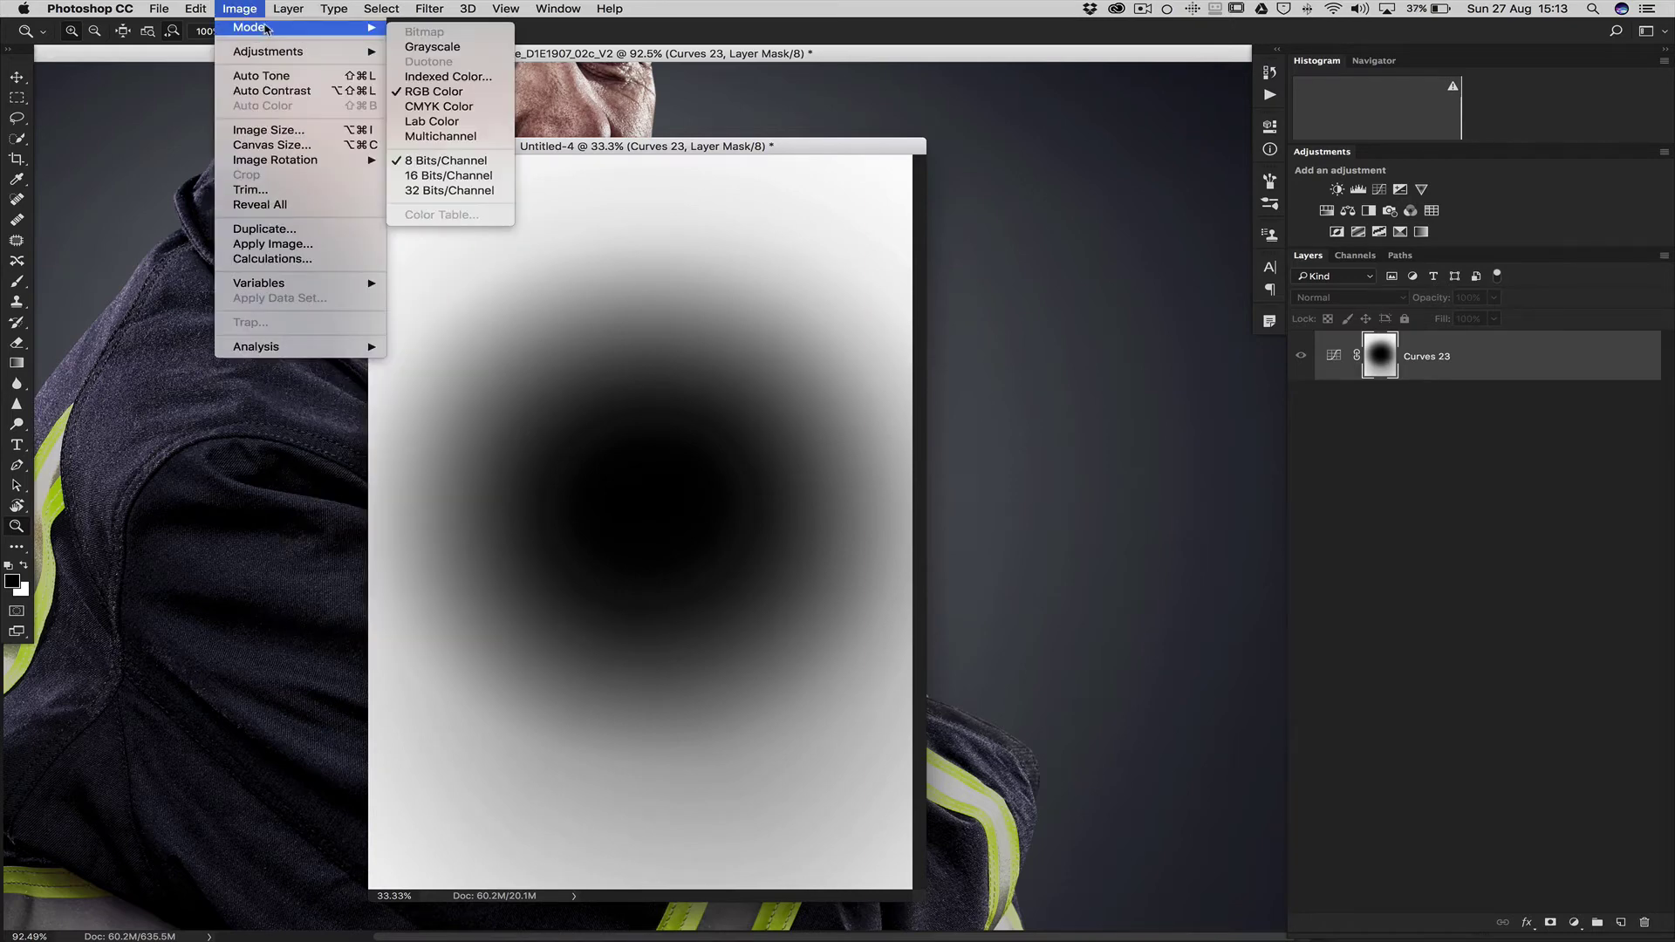
left_click(484, 175)
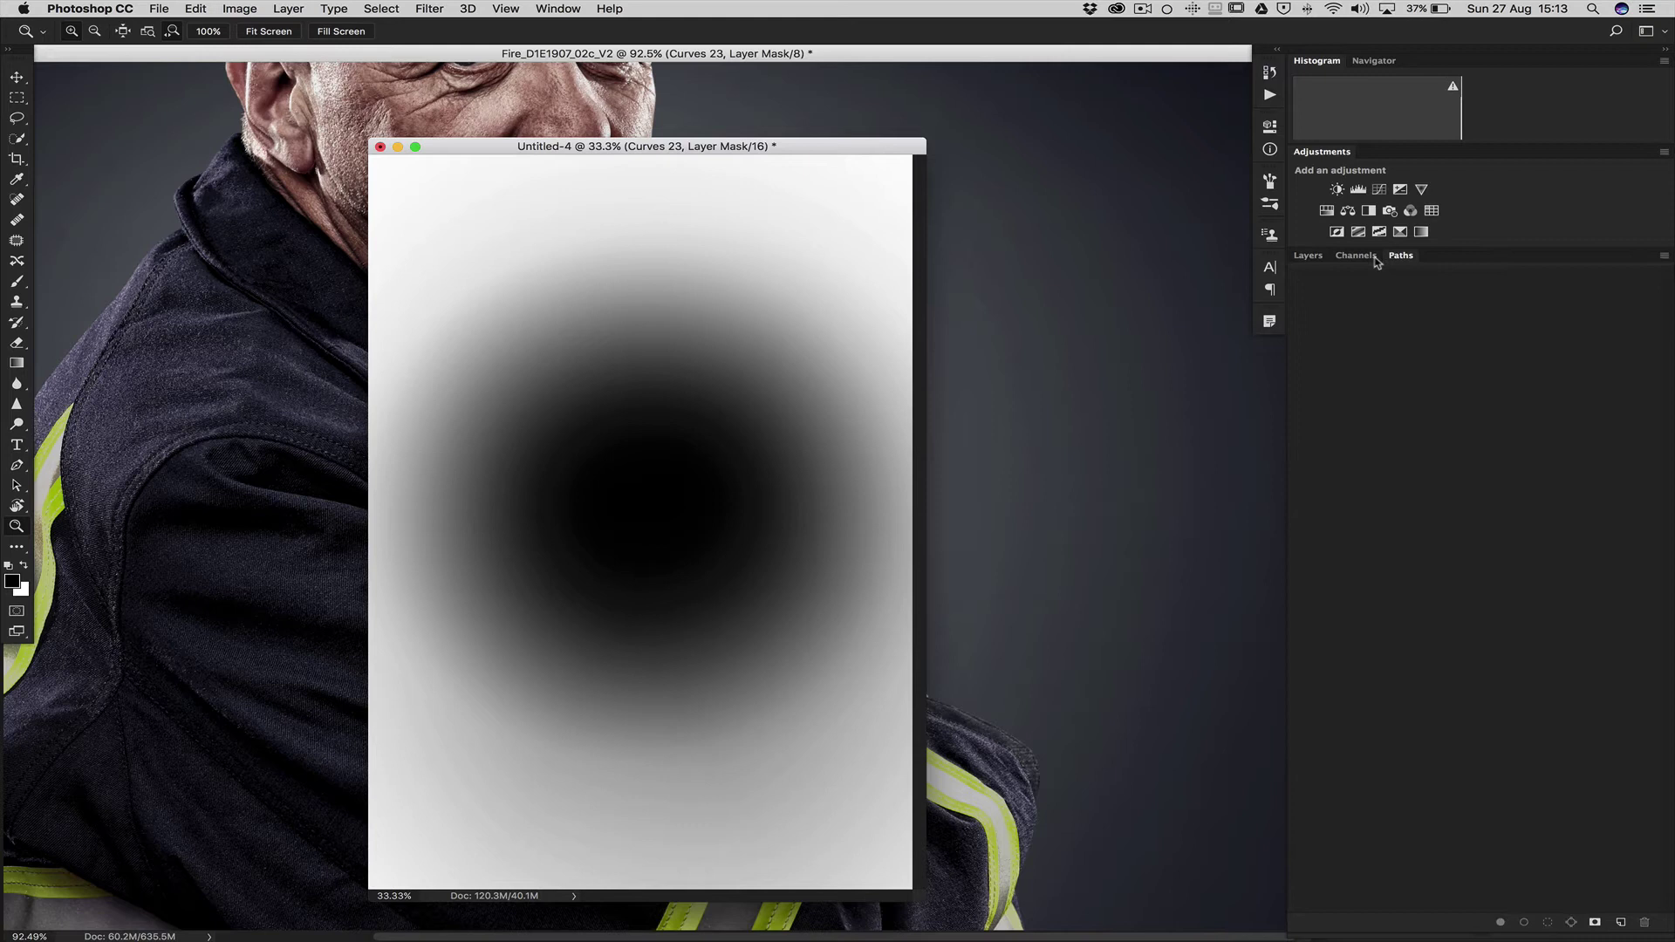
- Show the Untitled-4 channels, zoom into the dark mask centre and enlarge the window
left_click(1356, 255)
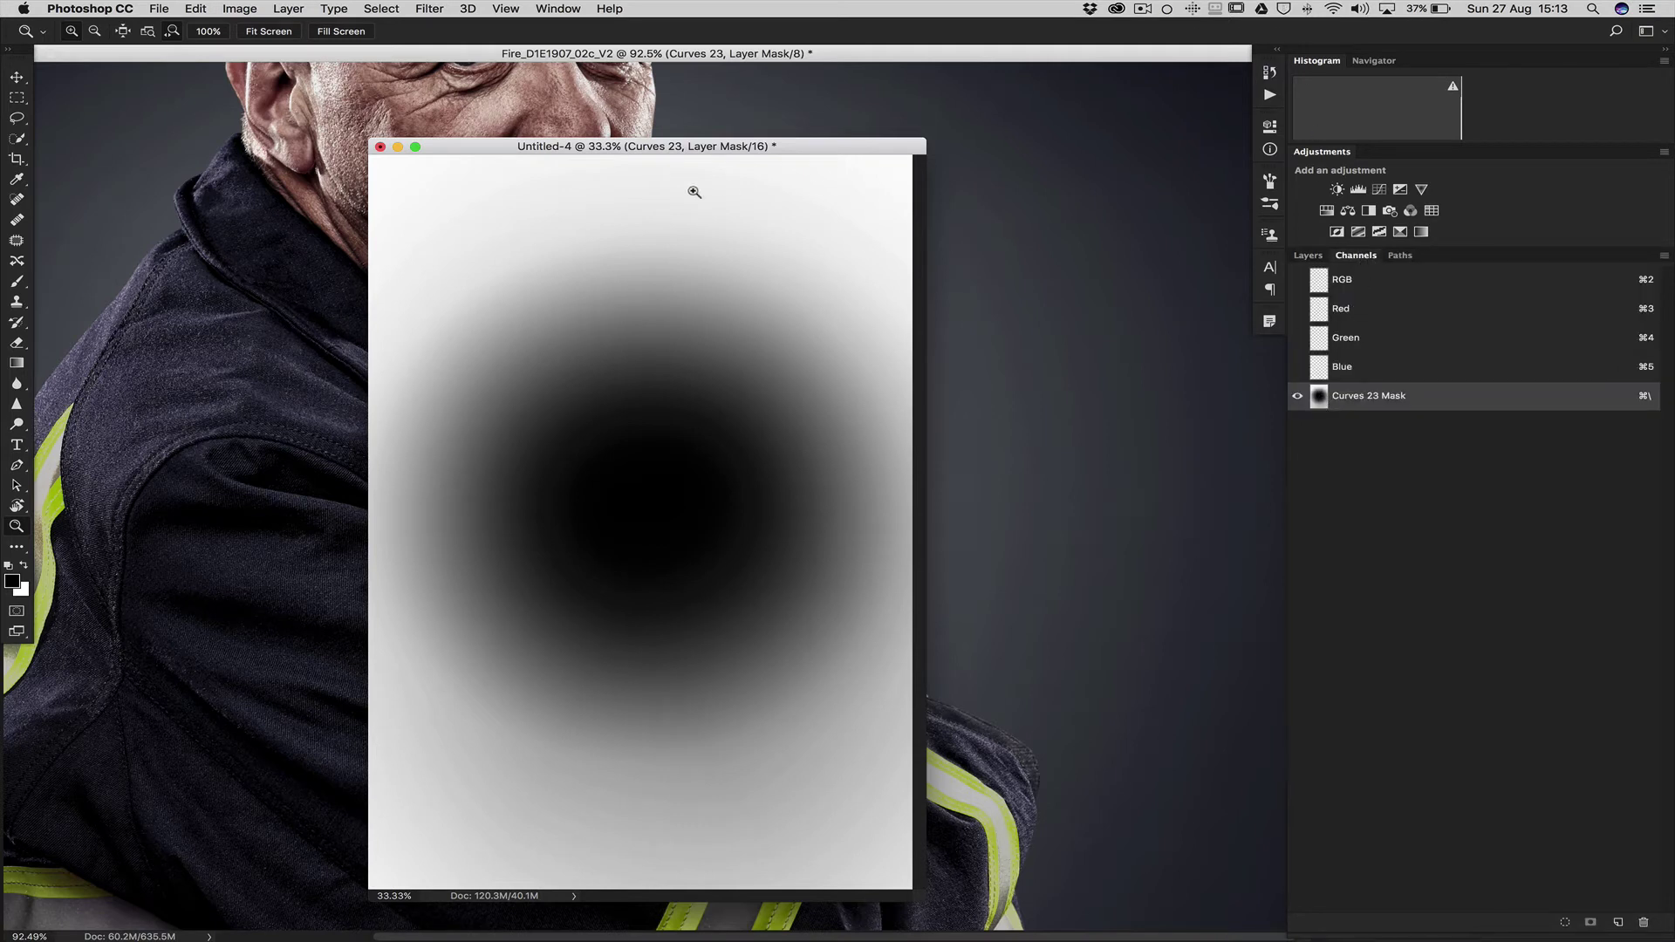
left_click_drag(605, 381, 768, 479)
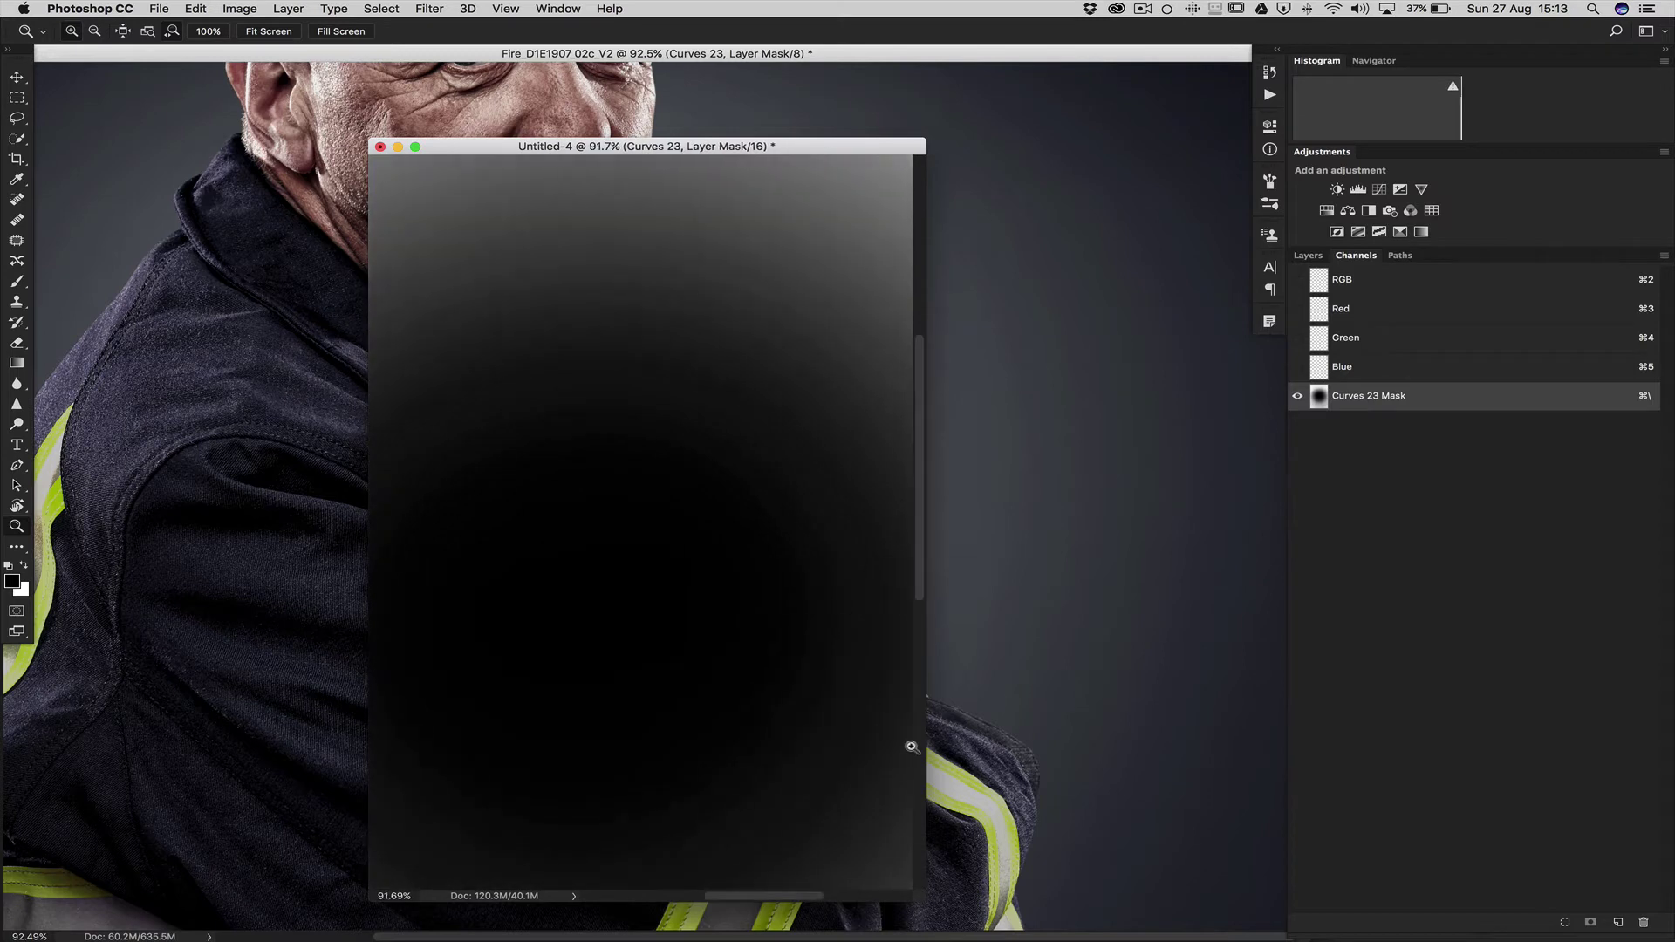
left_click_drag(920, 896, 1249, 911)
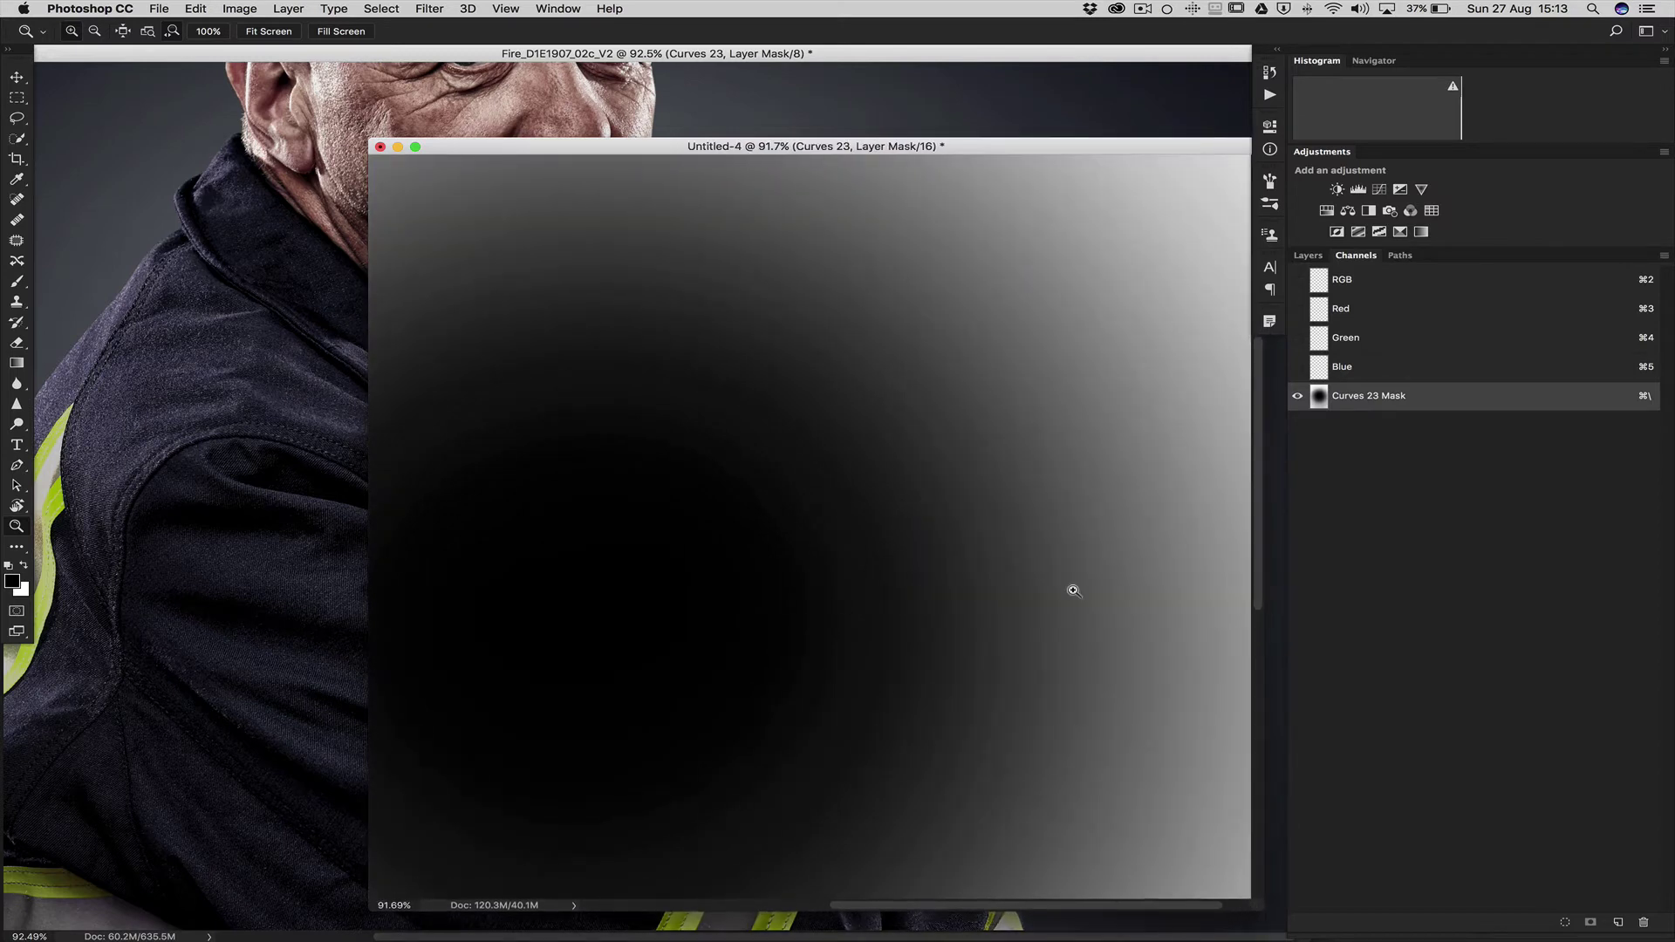
left_click_drag(838, 549, 793, 385)
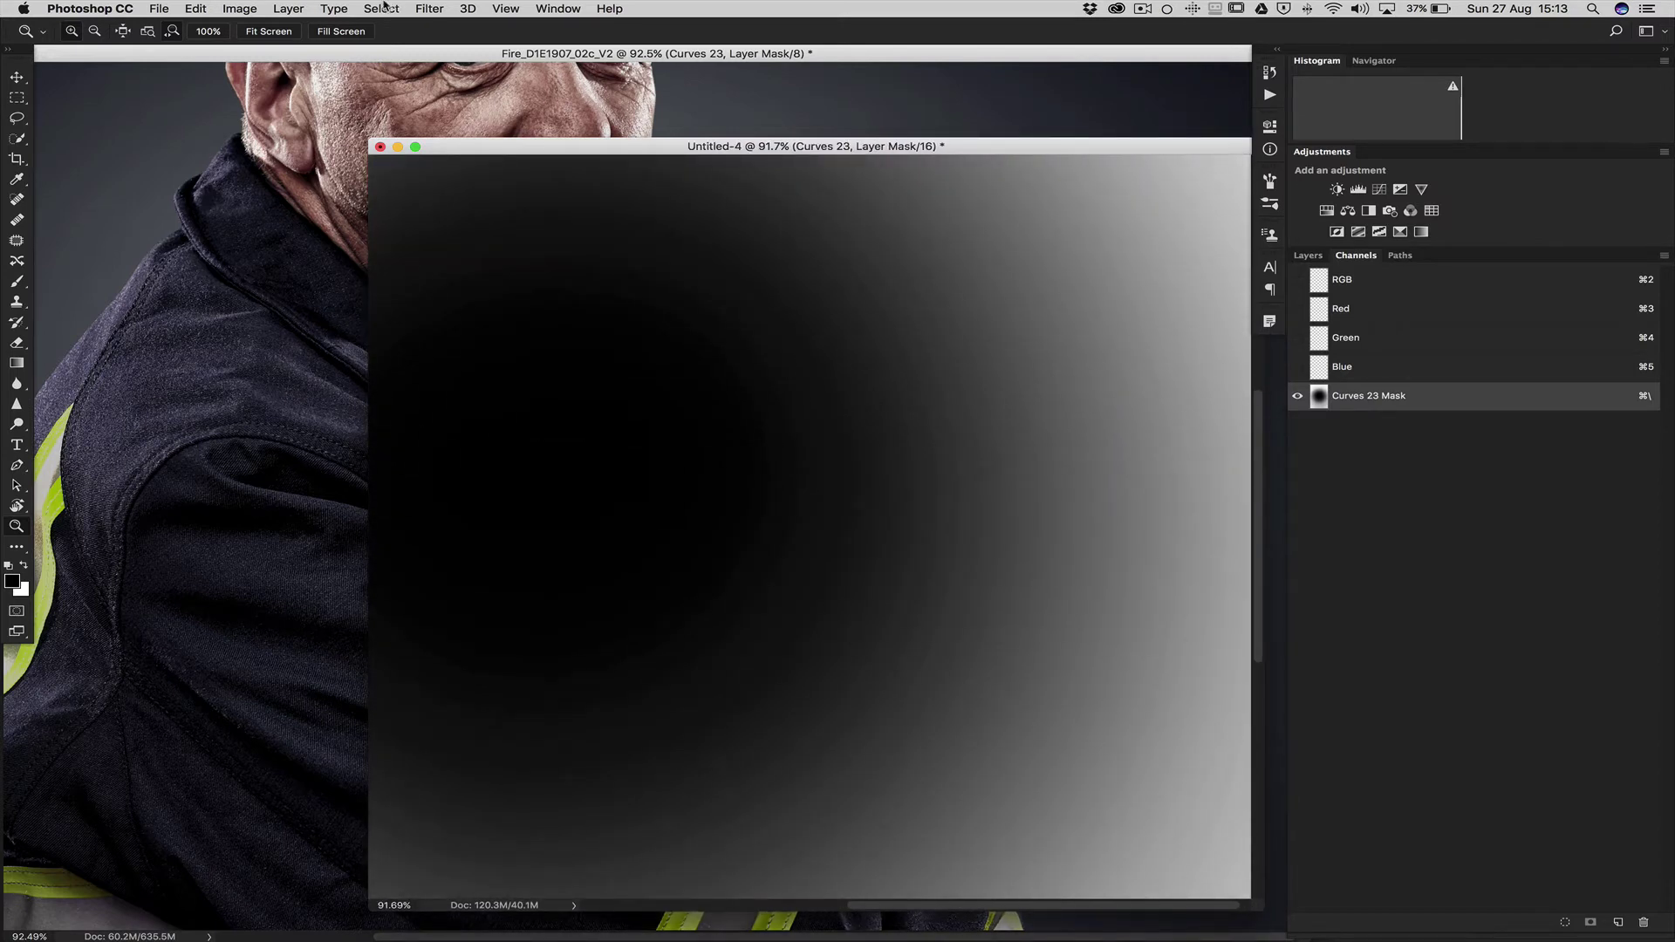
- Apply a 100-pixel Gaussian Blur to the mask copy and zoom in to check its smoothness
left_click(429, 9)
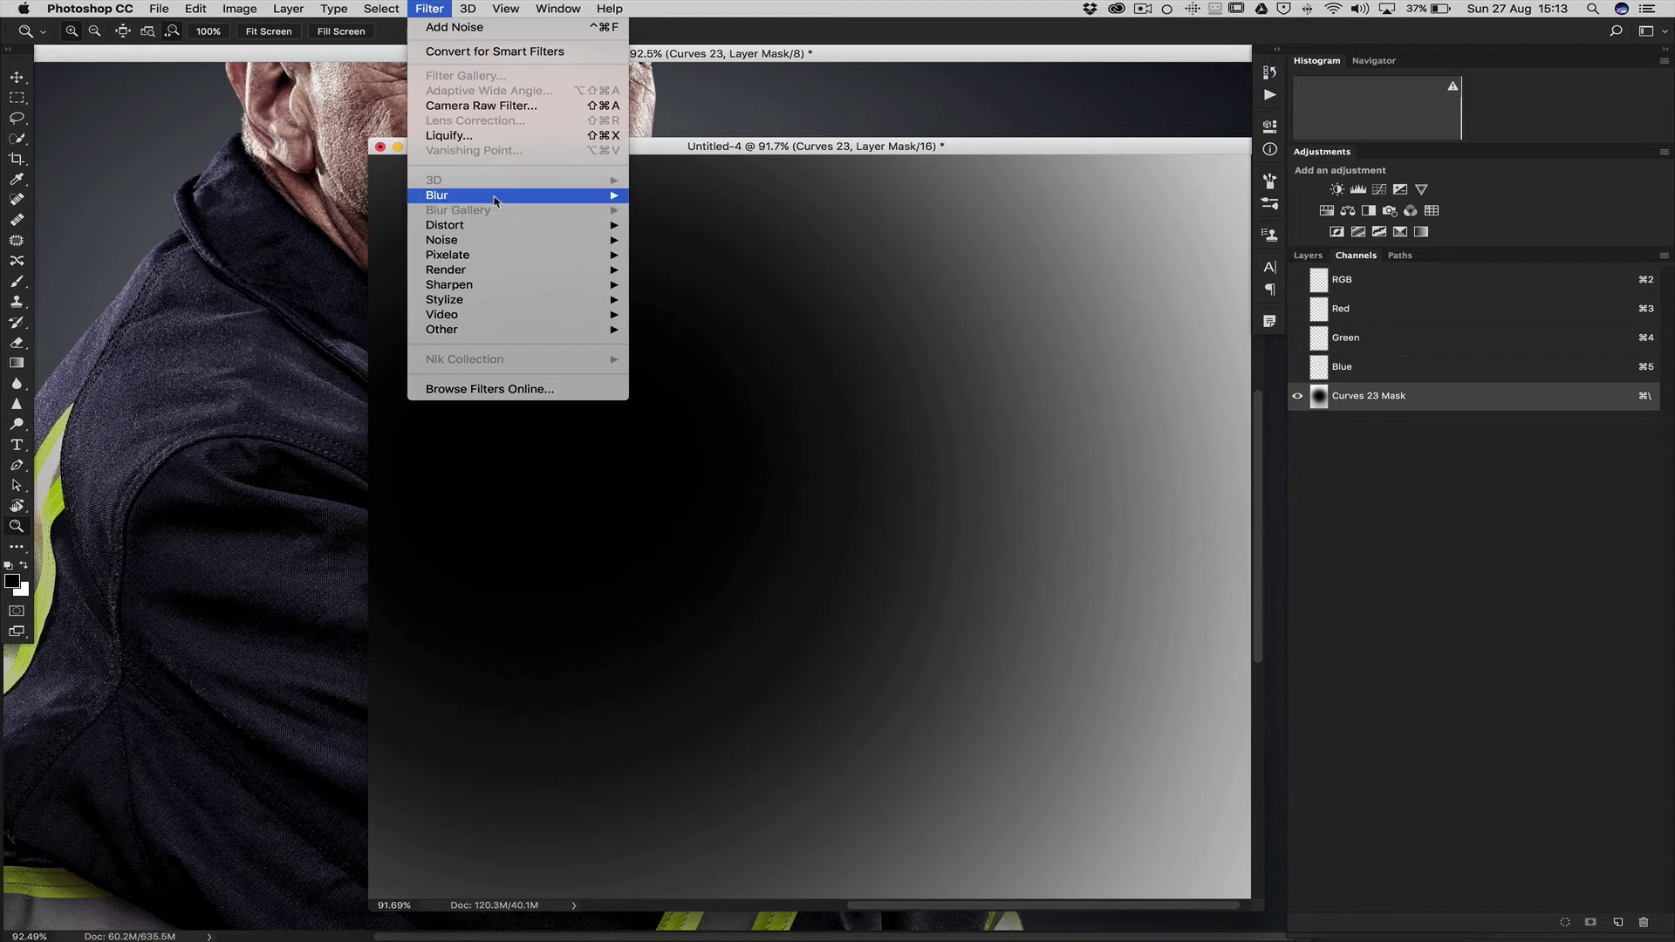
mouse_move(574, 195)
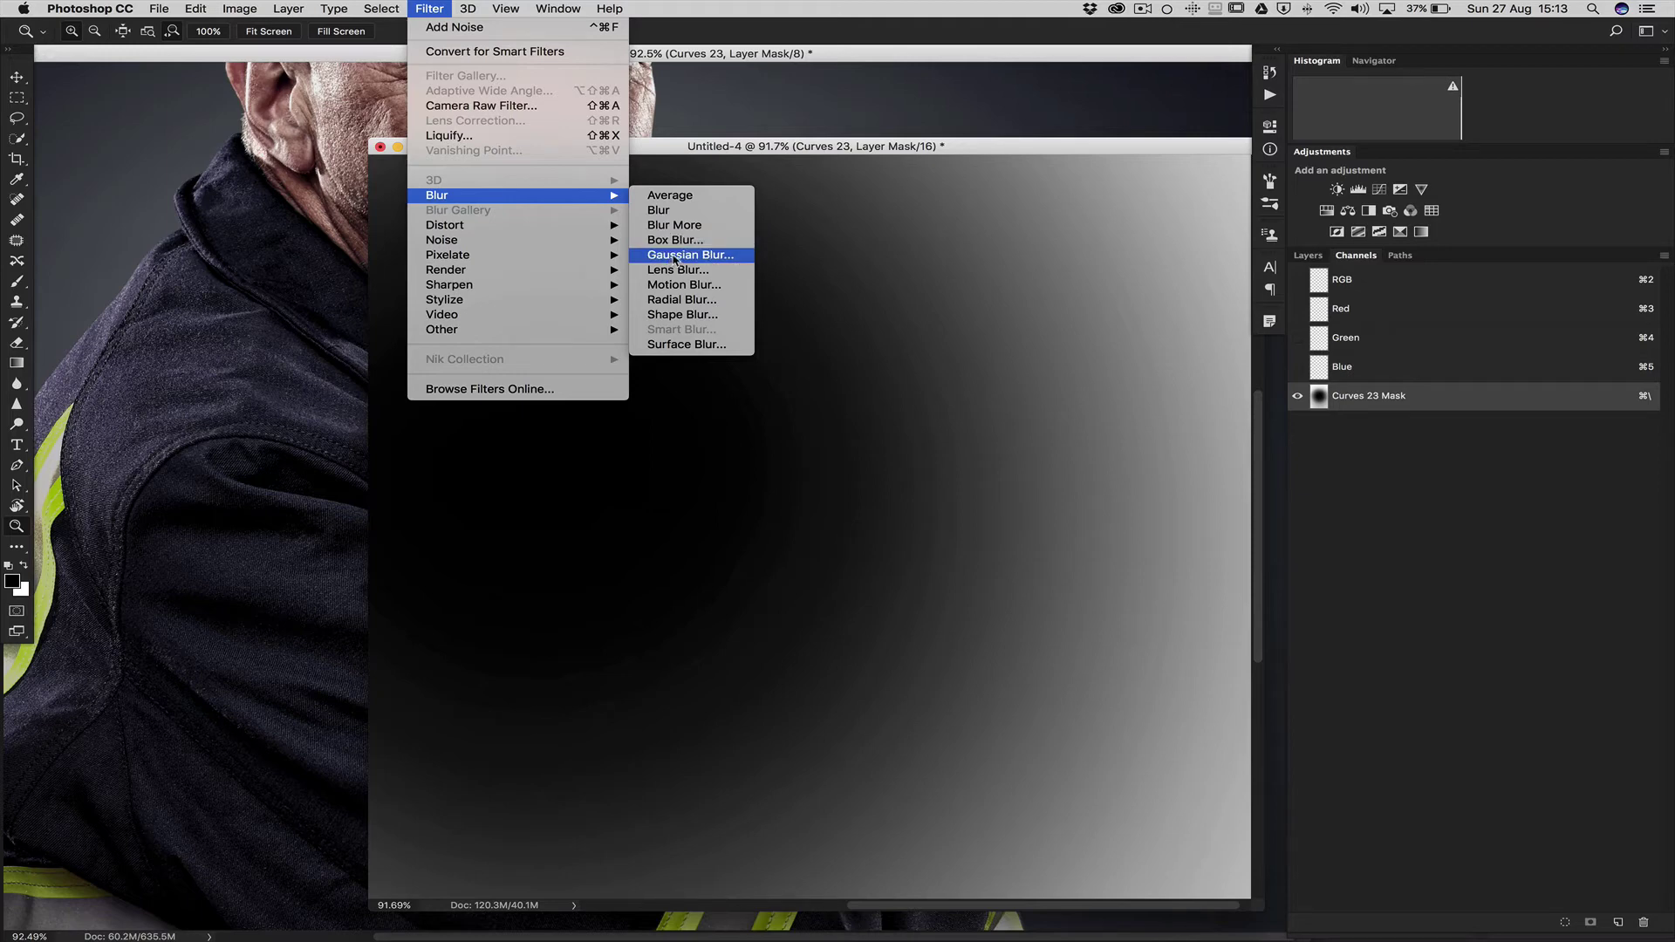
left_click(675, 255)
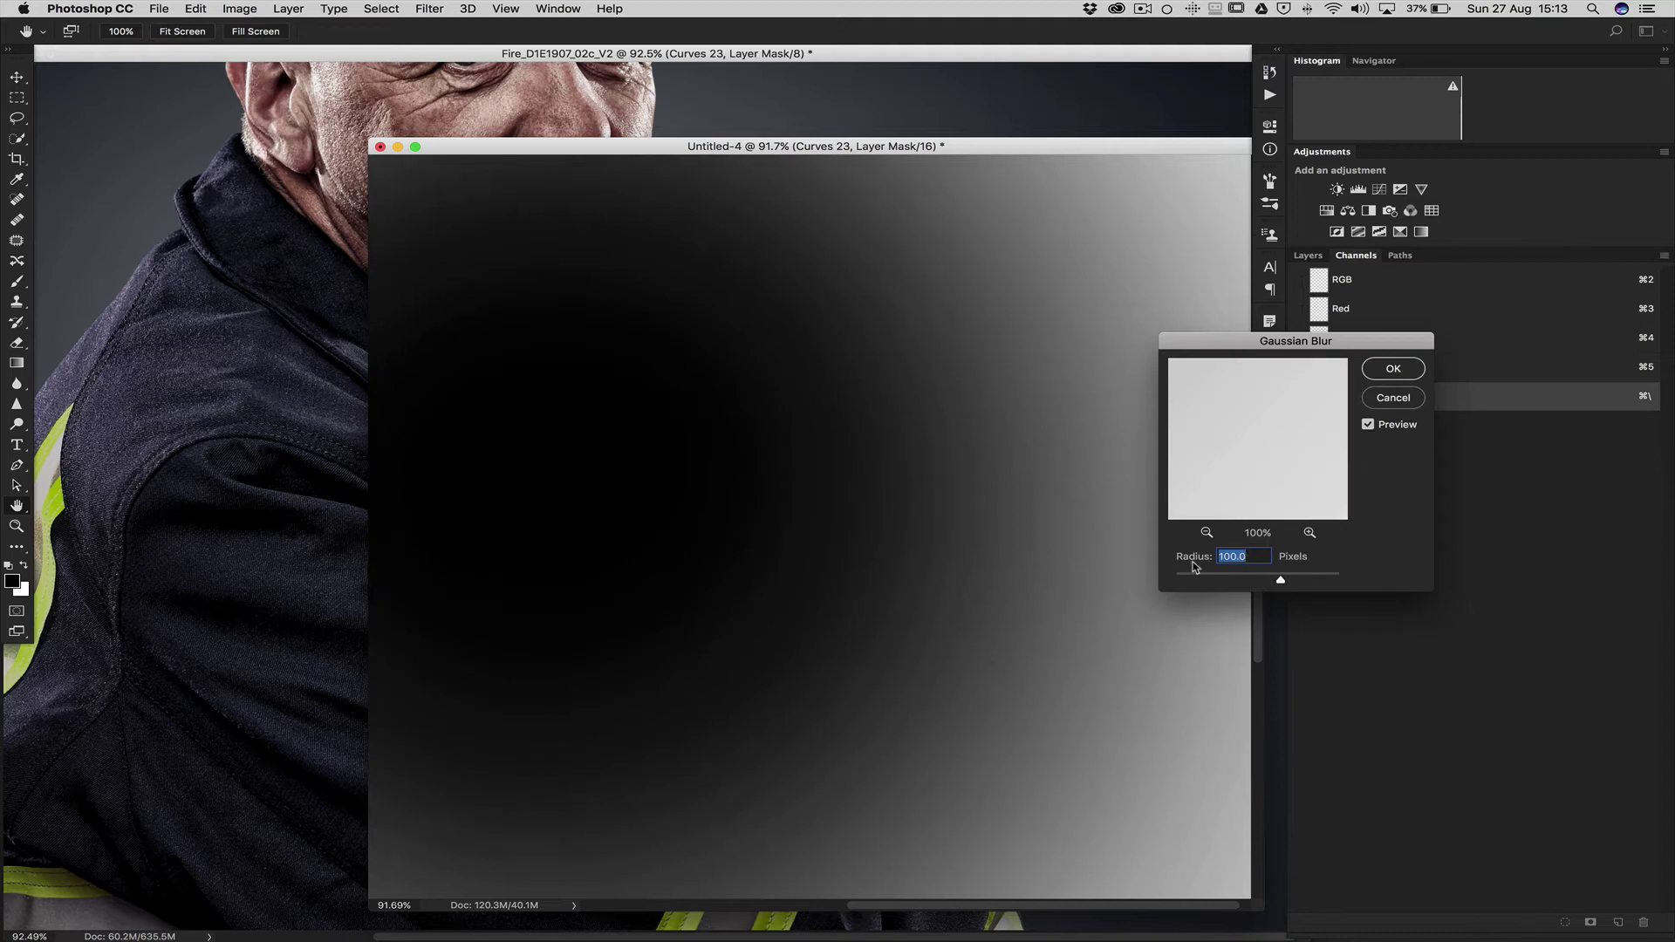
left_click(1386, 373)
key("z")
left_click_drag(930, 471, 980, 486)
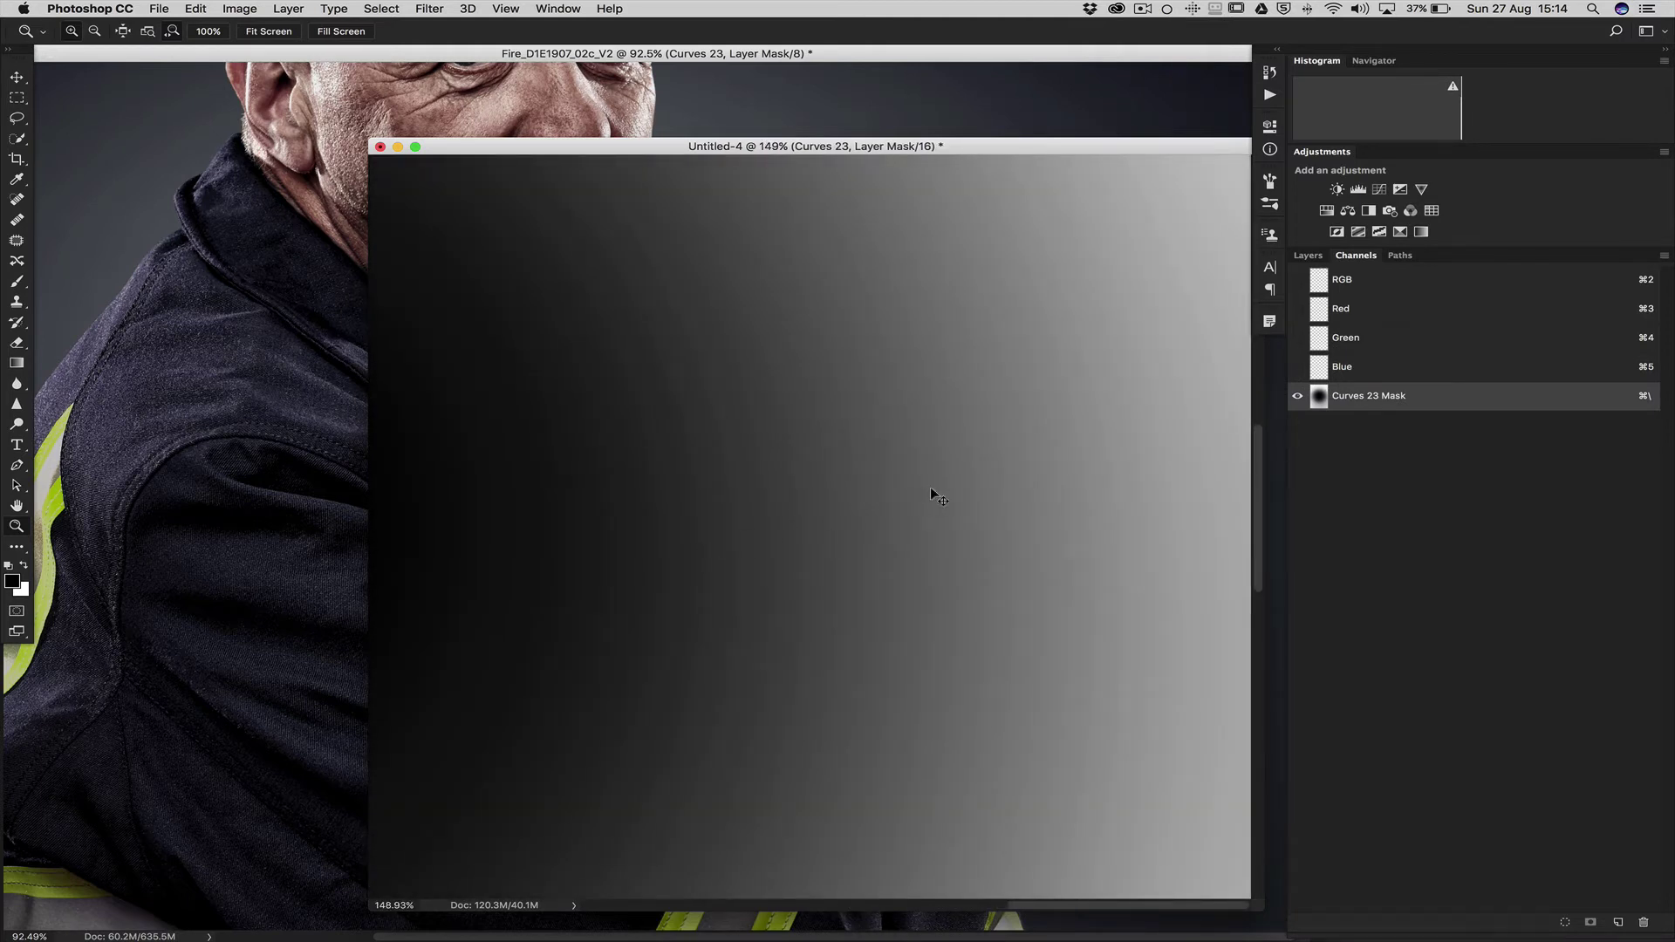
left_click_drag(688, 516, 874, 528)
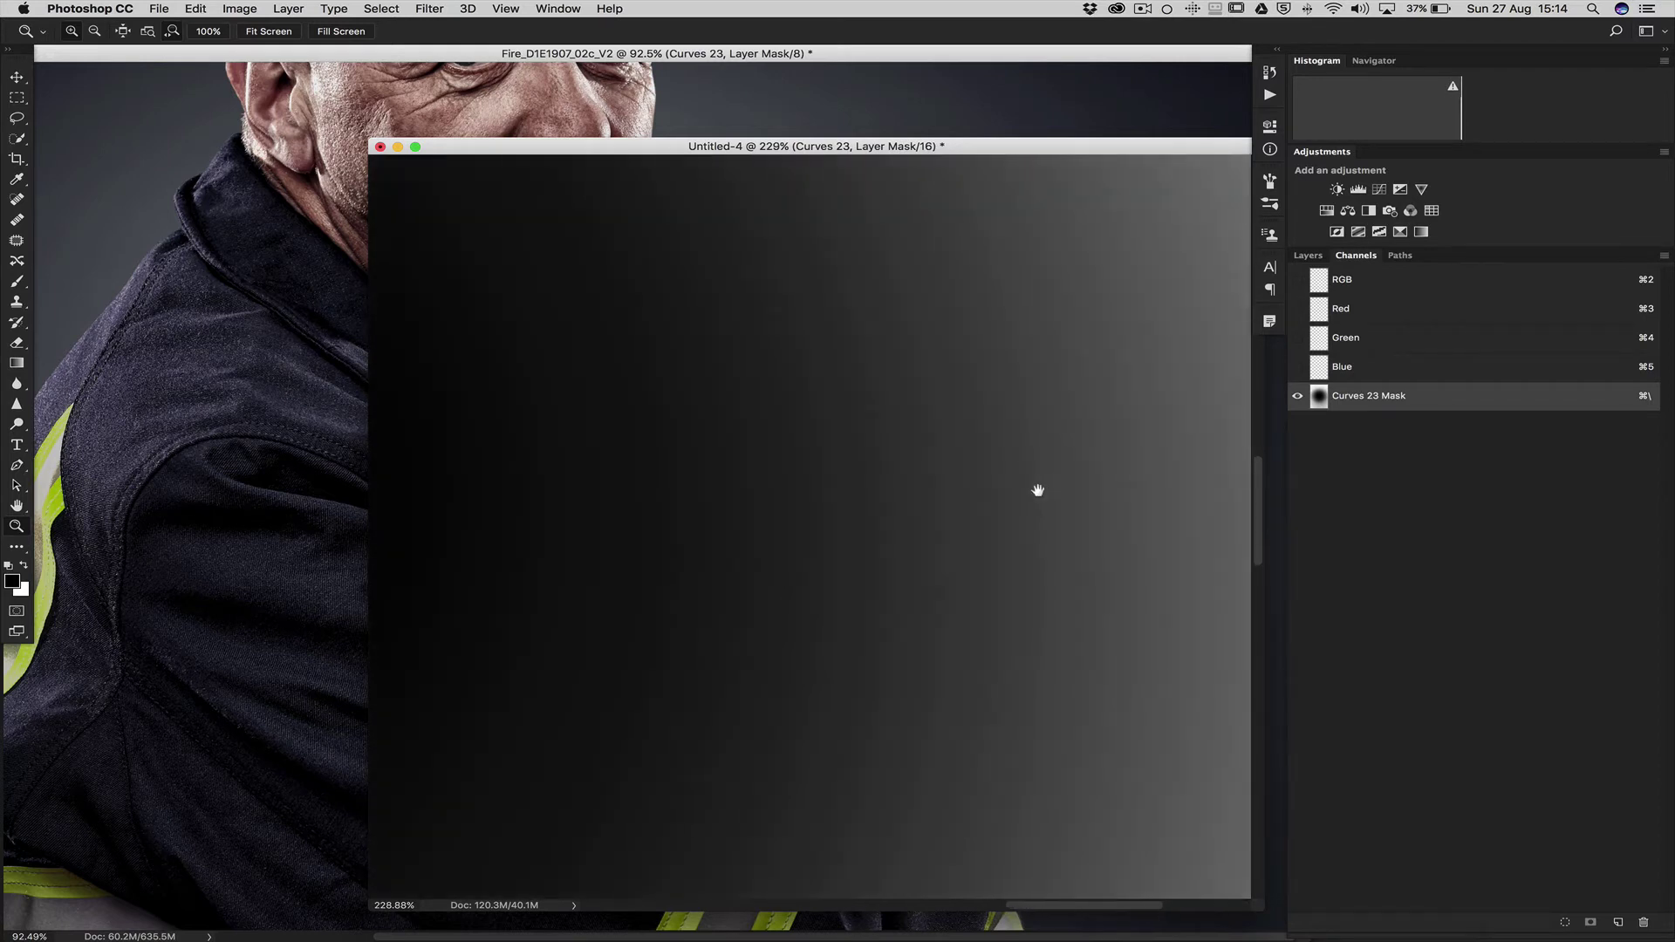
key("super+c")
- Add Uniform, Monochromatic noise to the blurred mask with Filter > Noise > Add Noise
left_click(429, 8)
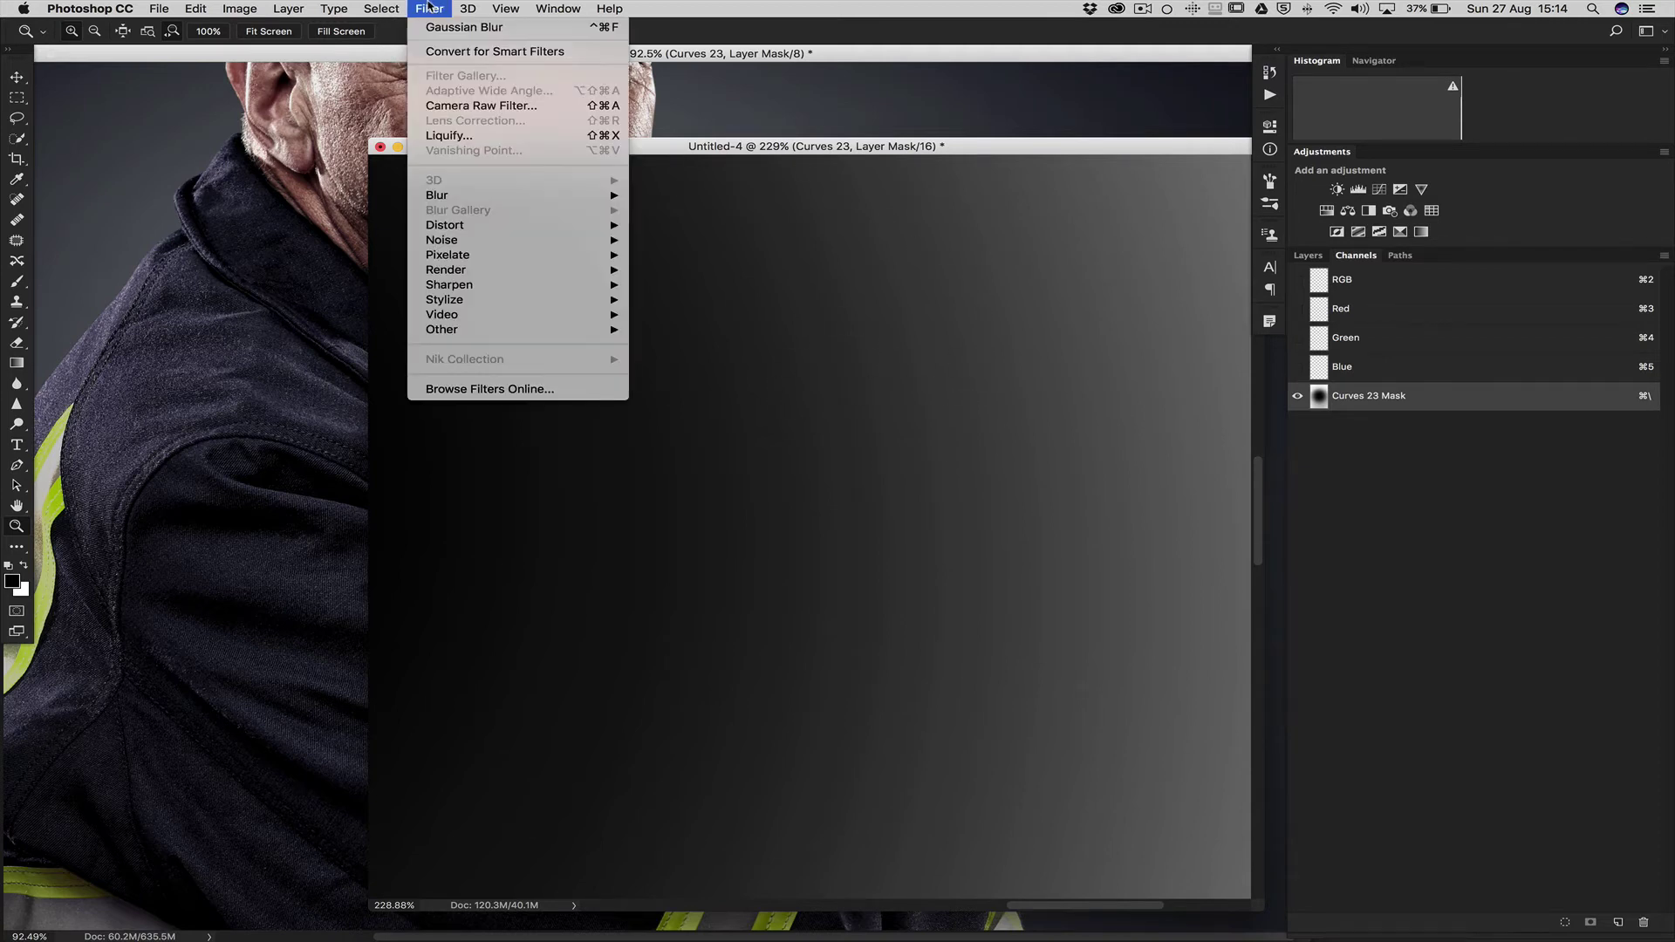
mouse_move(483, 244)
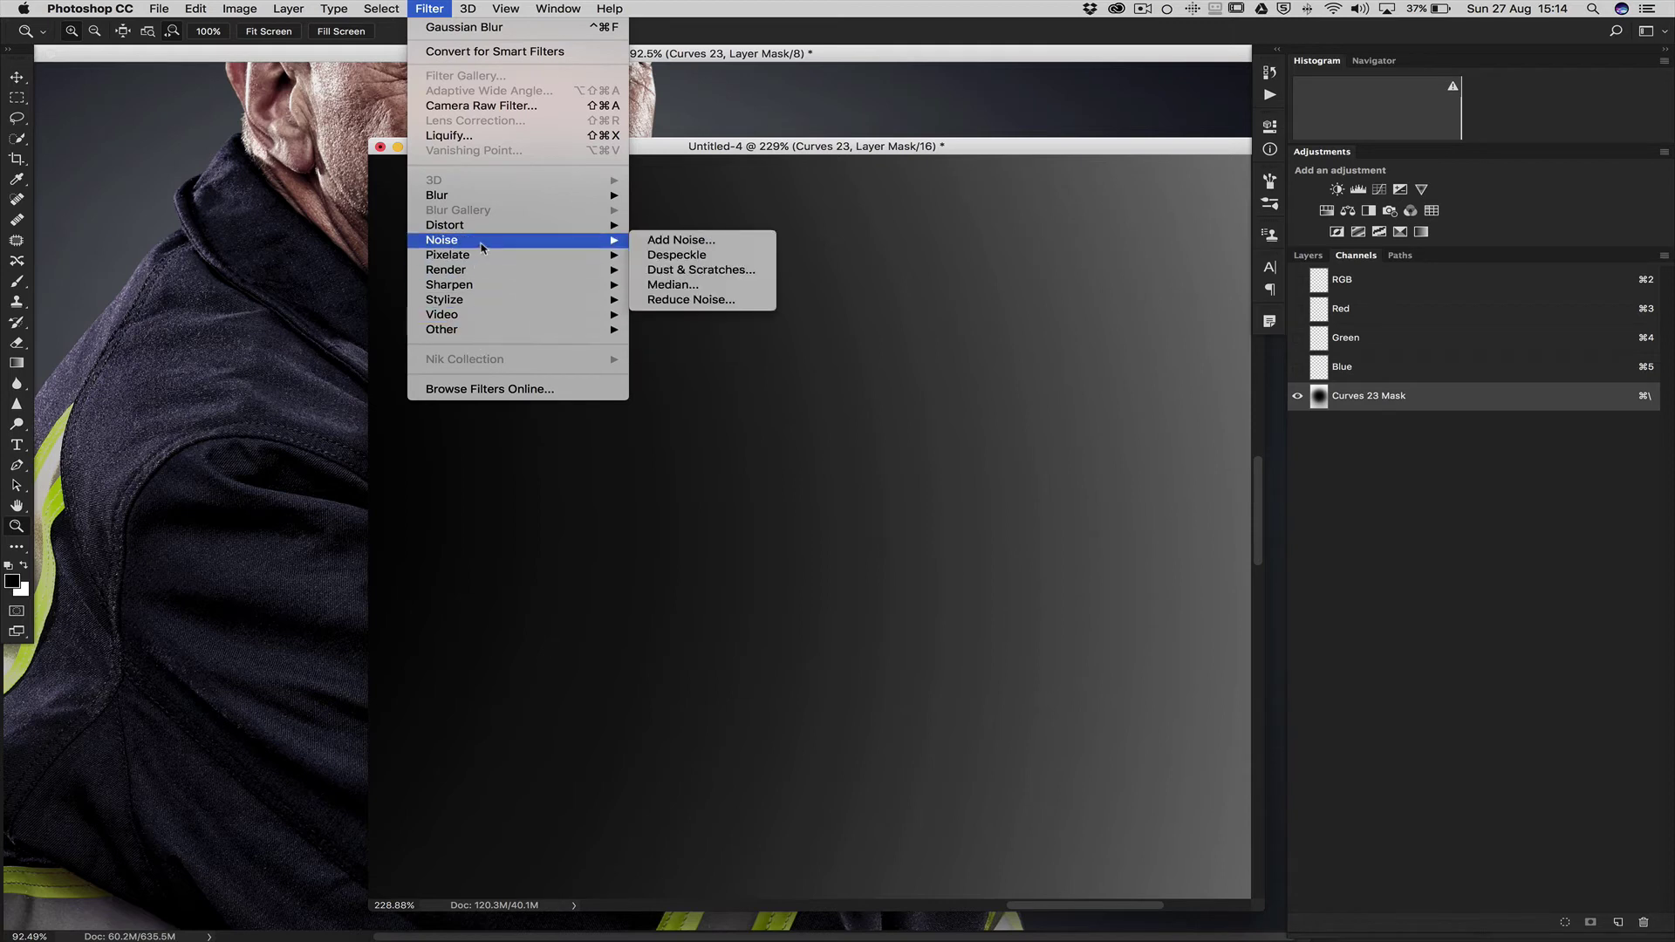
left_click(705, 241)
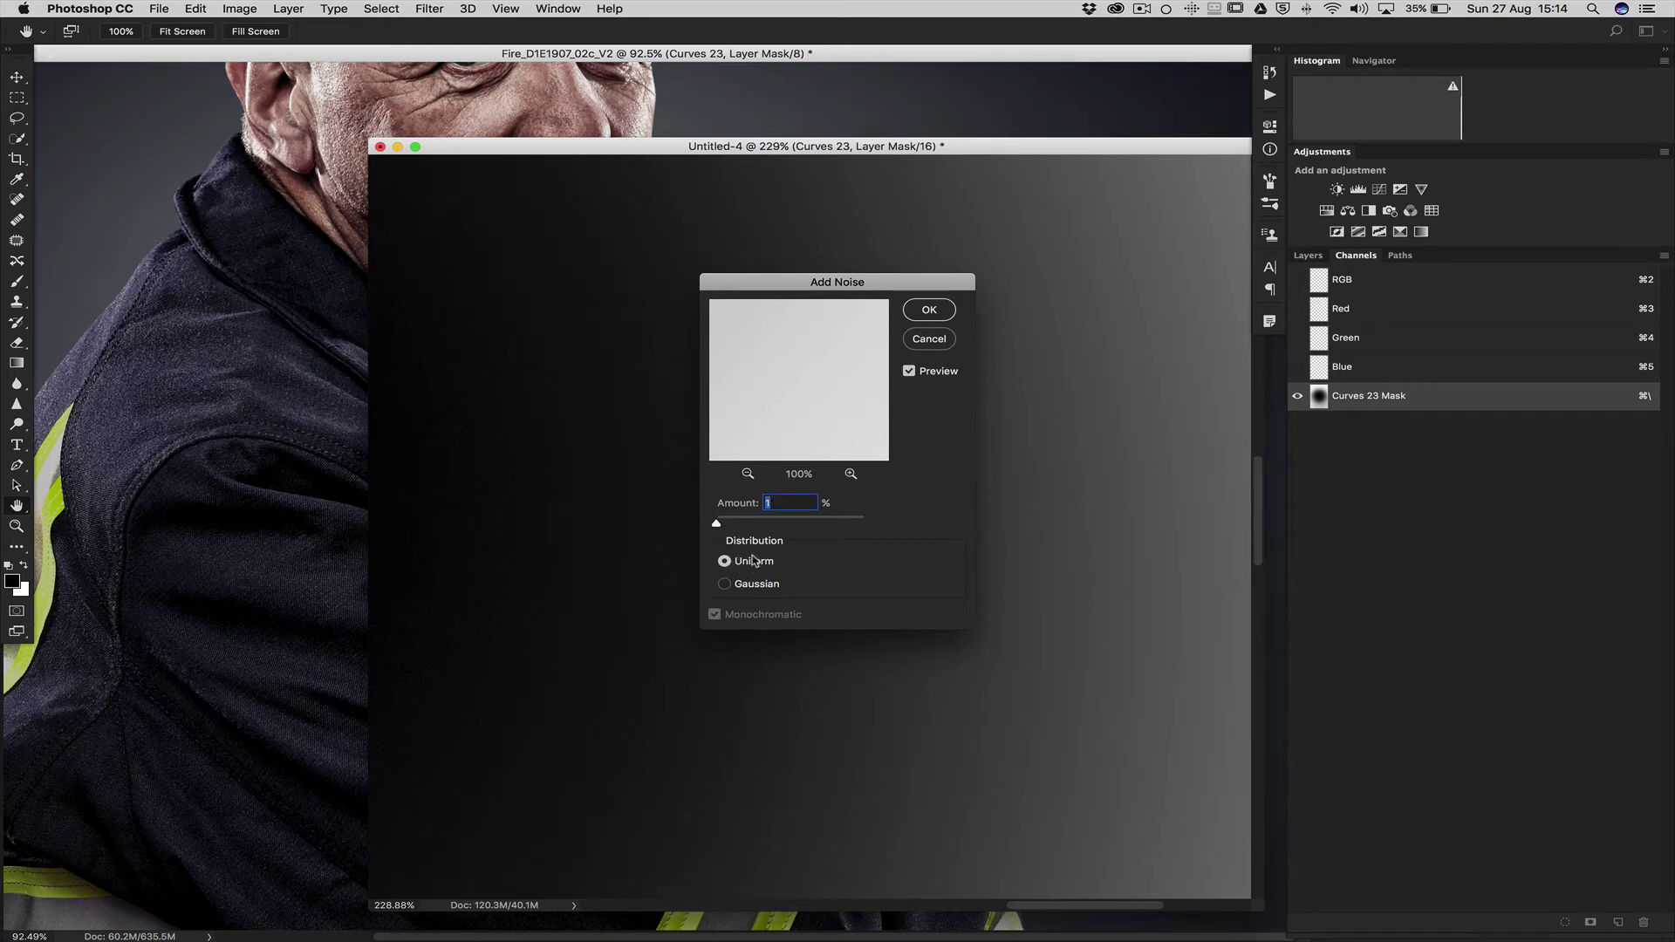
left_click(929, 309)
- Zoom in to inspect the noise, then zoom back out to see the whole gradient
key("z")
left_click_drag(744, 468, 786, 474)
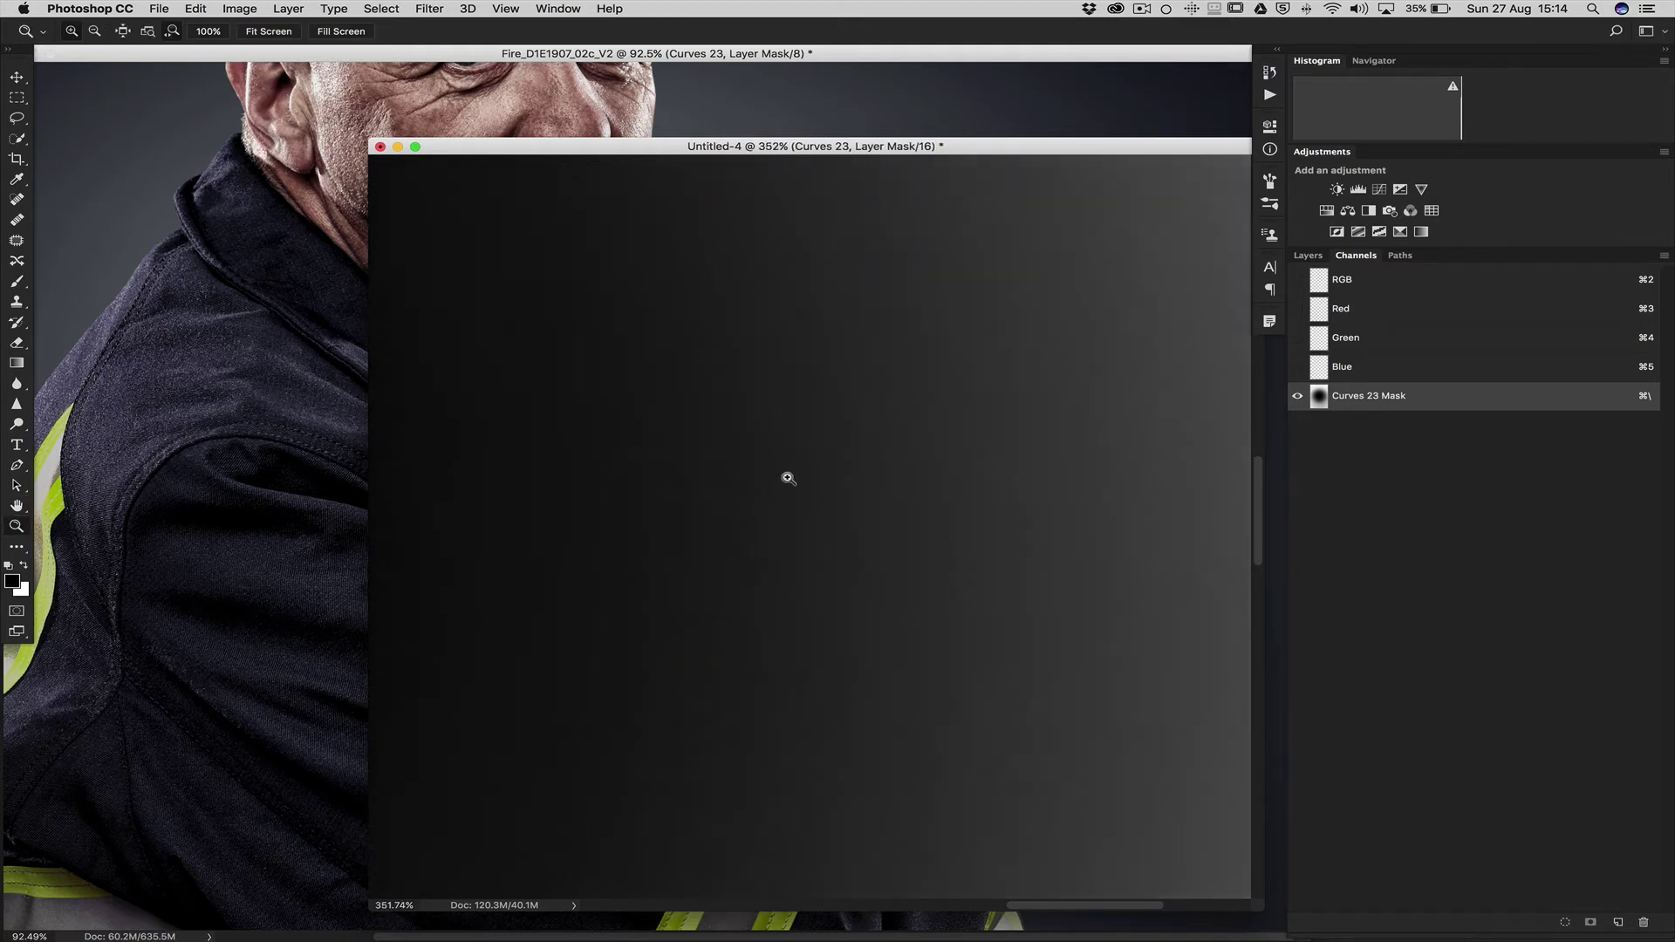
left_click_drag(1045, 504, 991, 497)
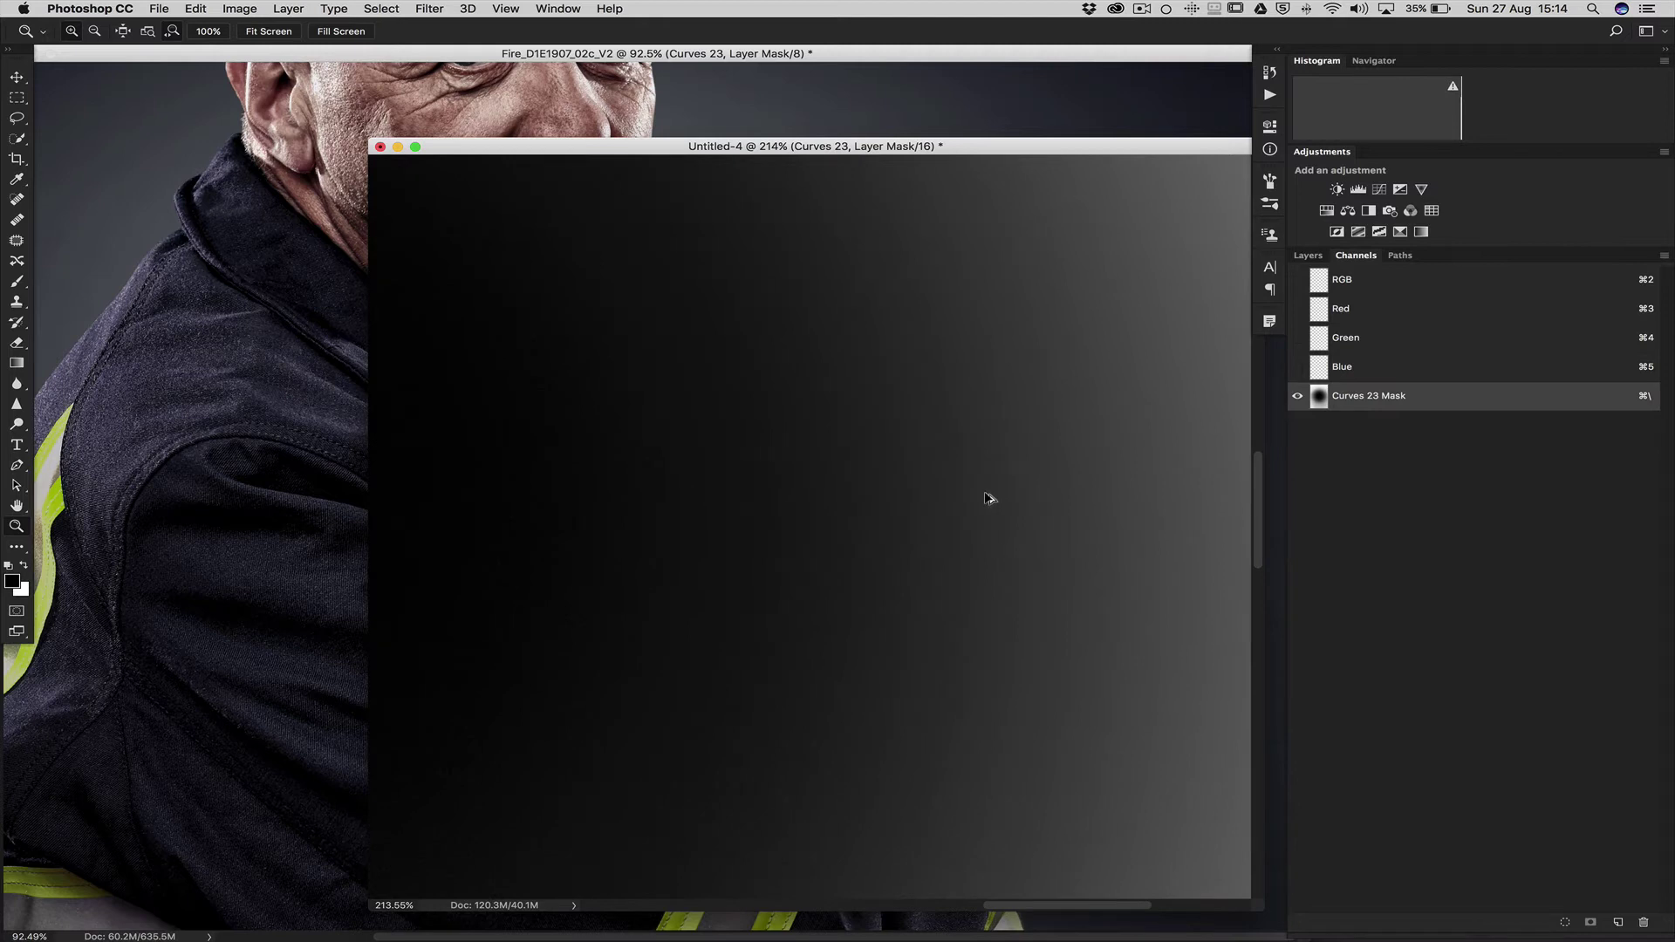
key("super+c")
scroll(908, 497, "down", 5)
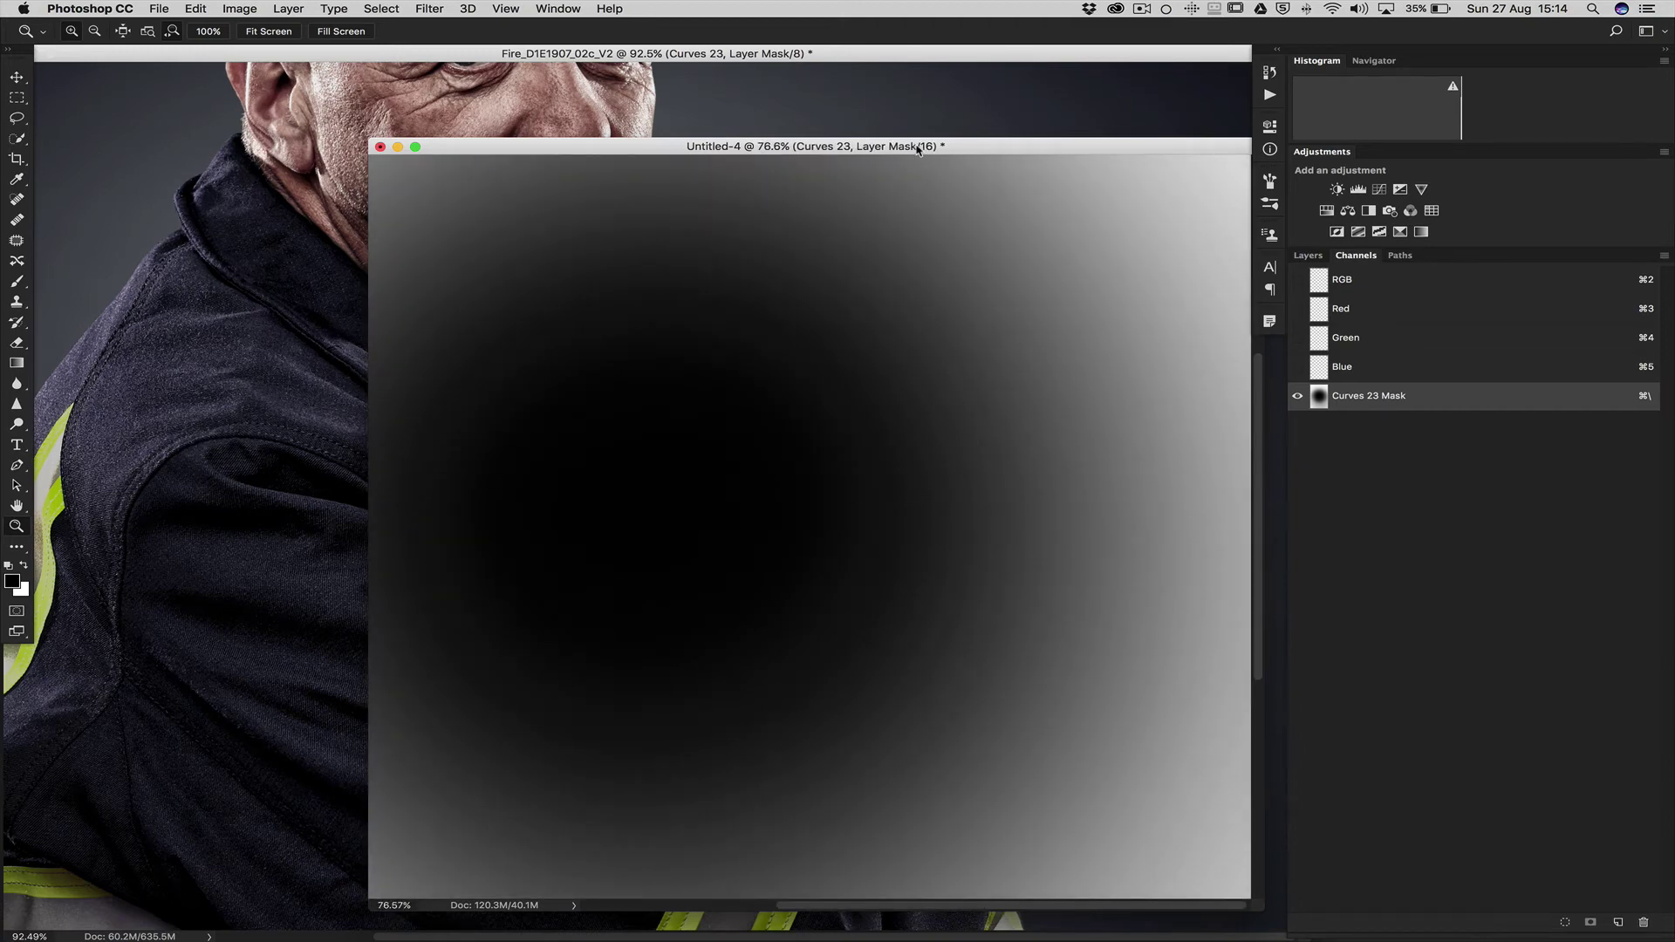
left_click_drag(917, 149, 927, 157)
scroll(863, 475, "down", 4)
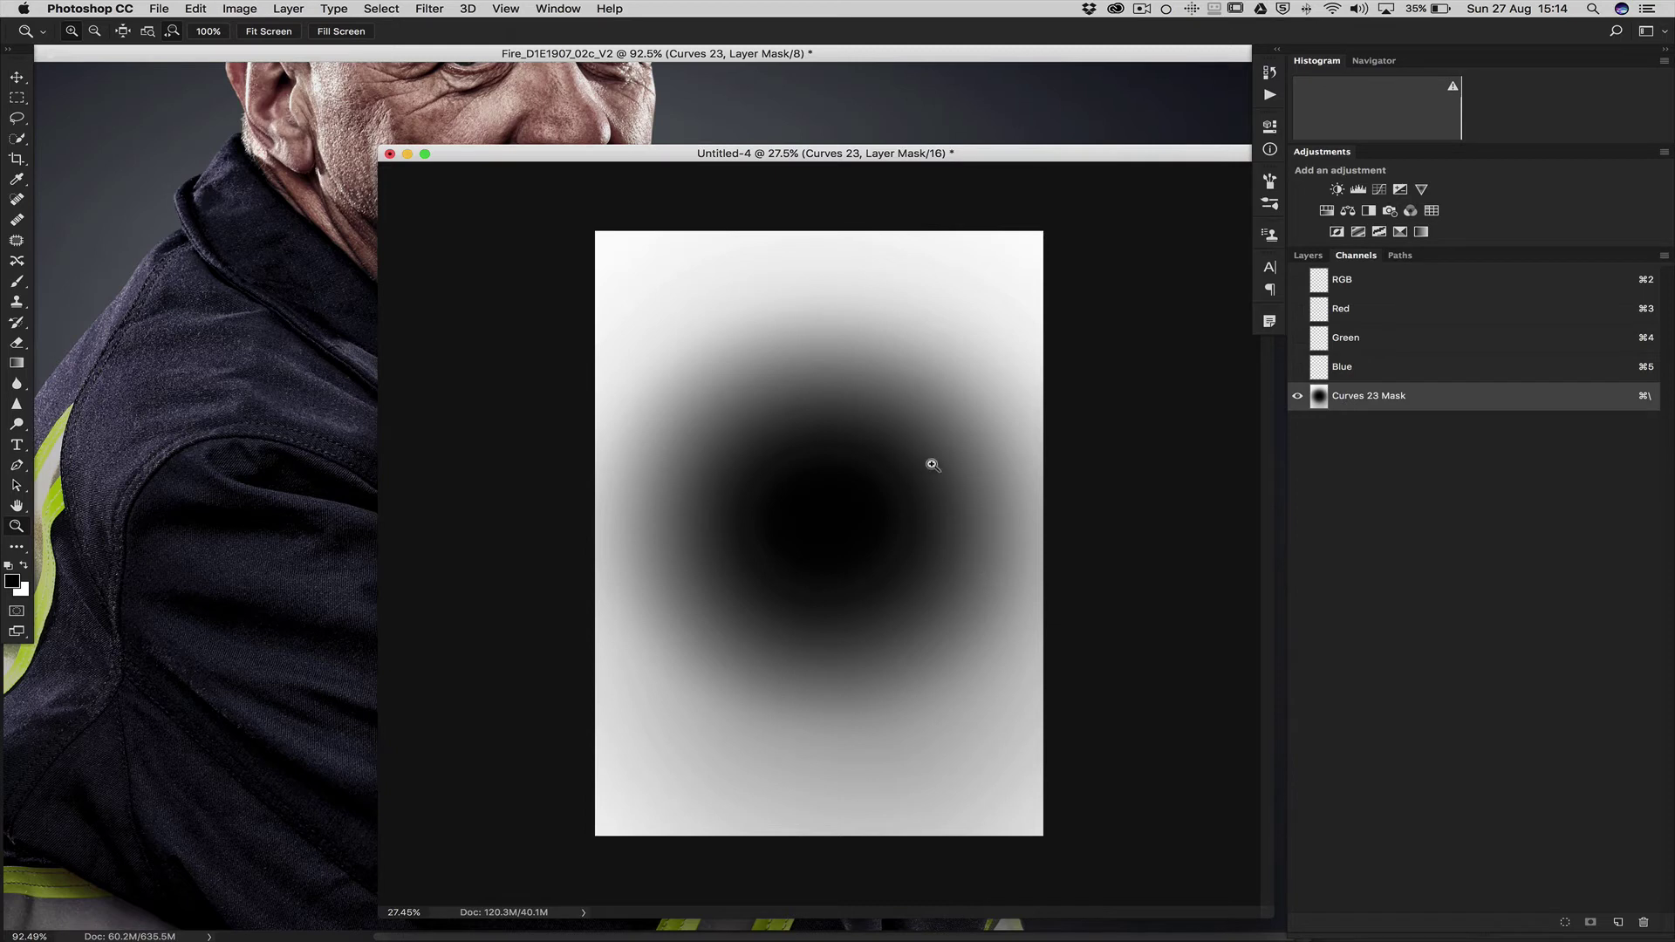
- Select the whole Untitled-4 gradient canvas with Cmd+A
key("super+a")
- Close Untitled-4 without saving and paste the gradient into the Curves 23 mask channel
left_click(390, 154)
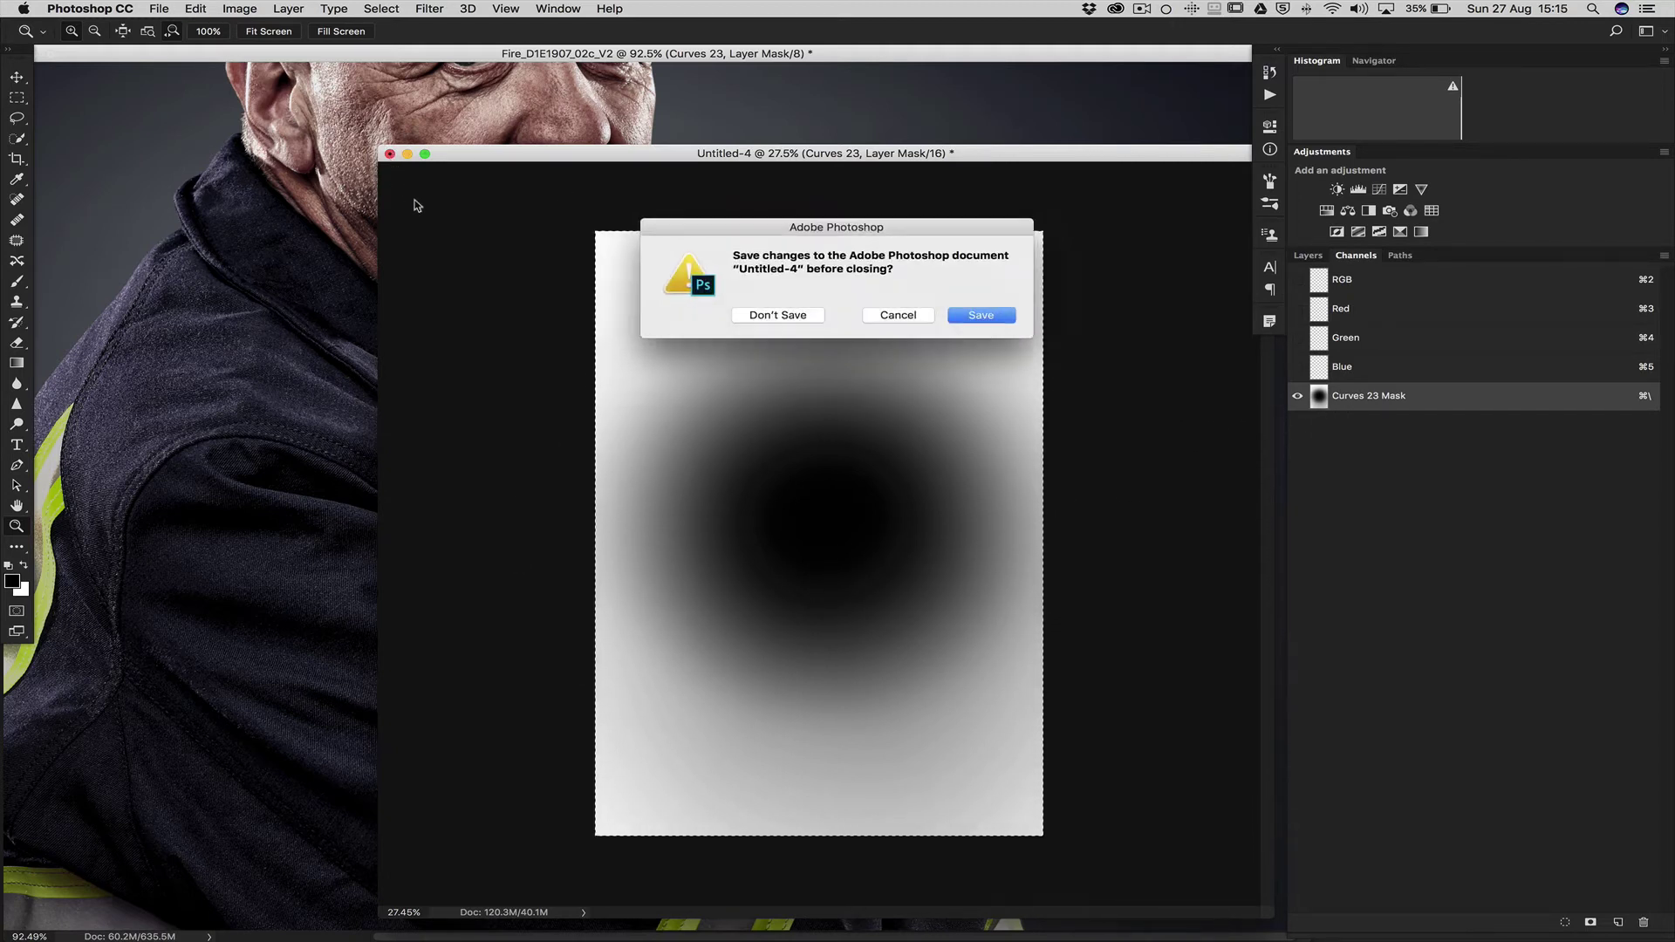
left_click(774, 315)
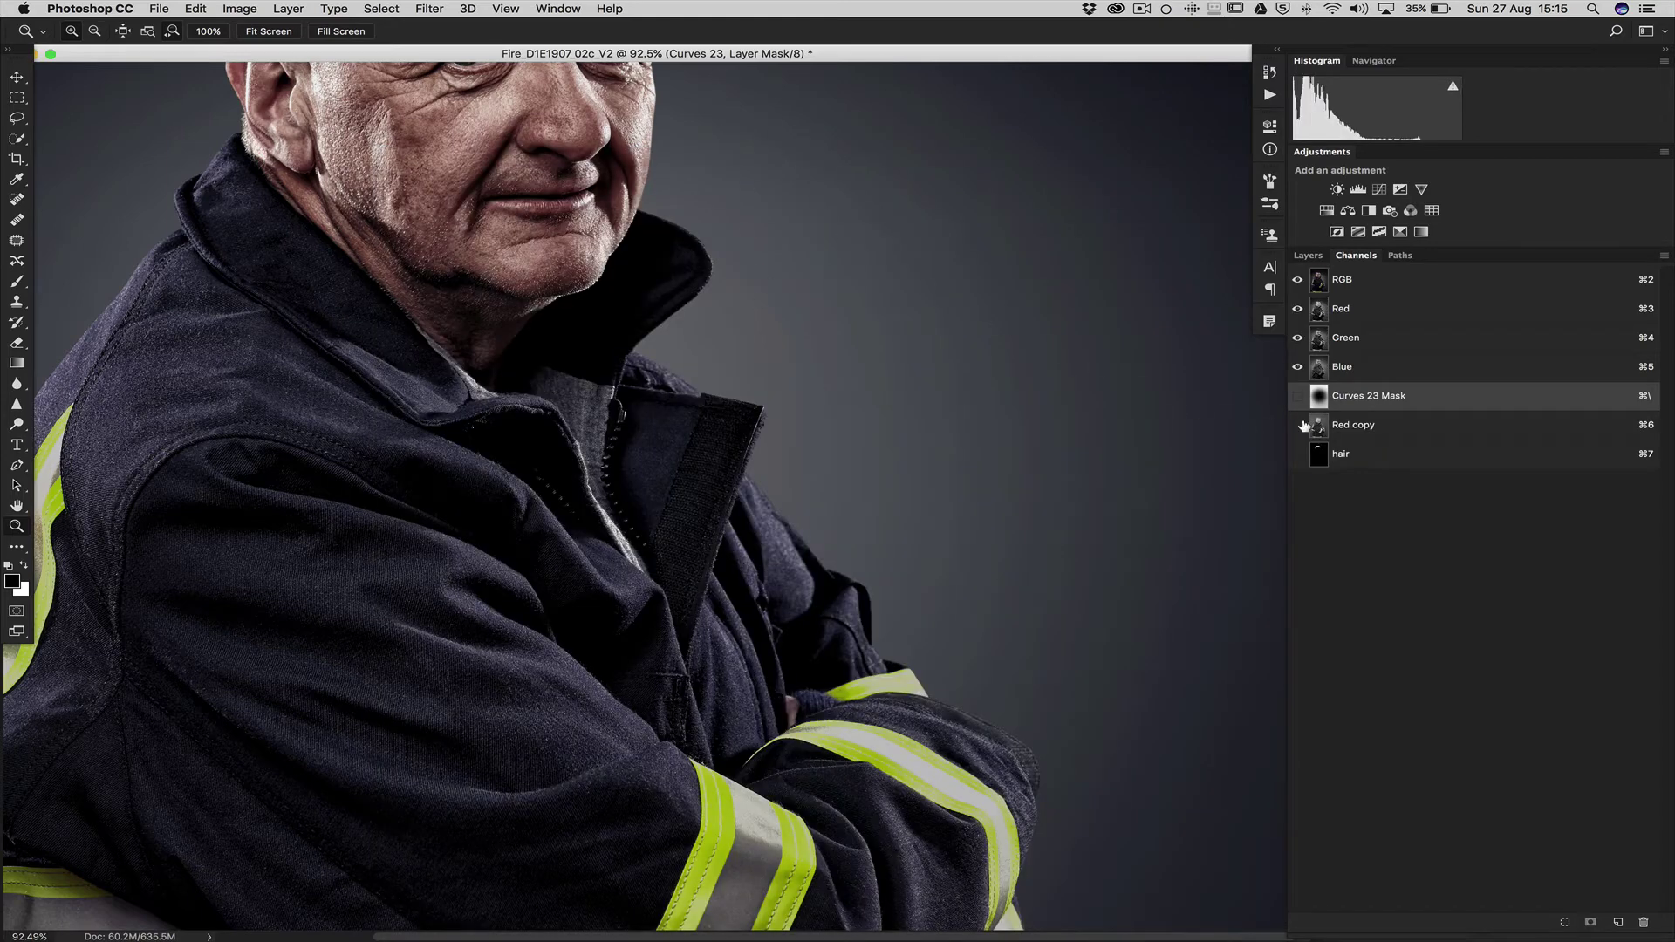
left_click(1298, 395)
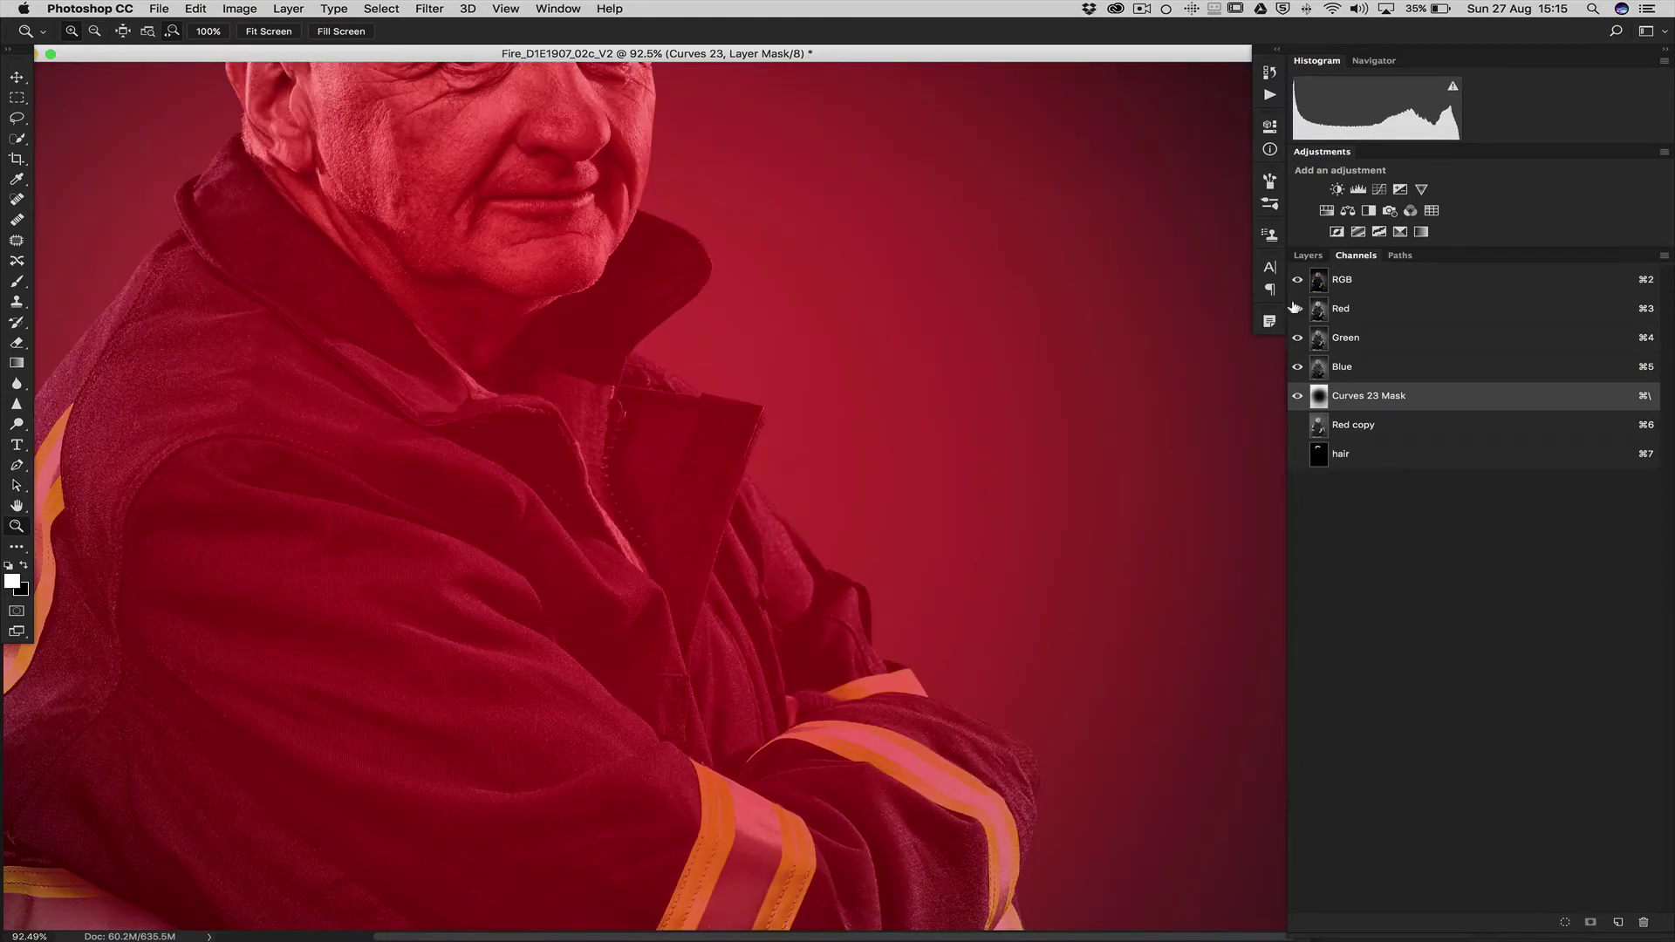
left_click_drag(1297, 308, 1298, 366)
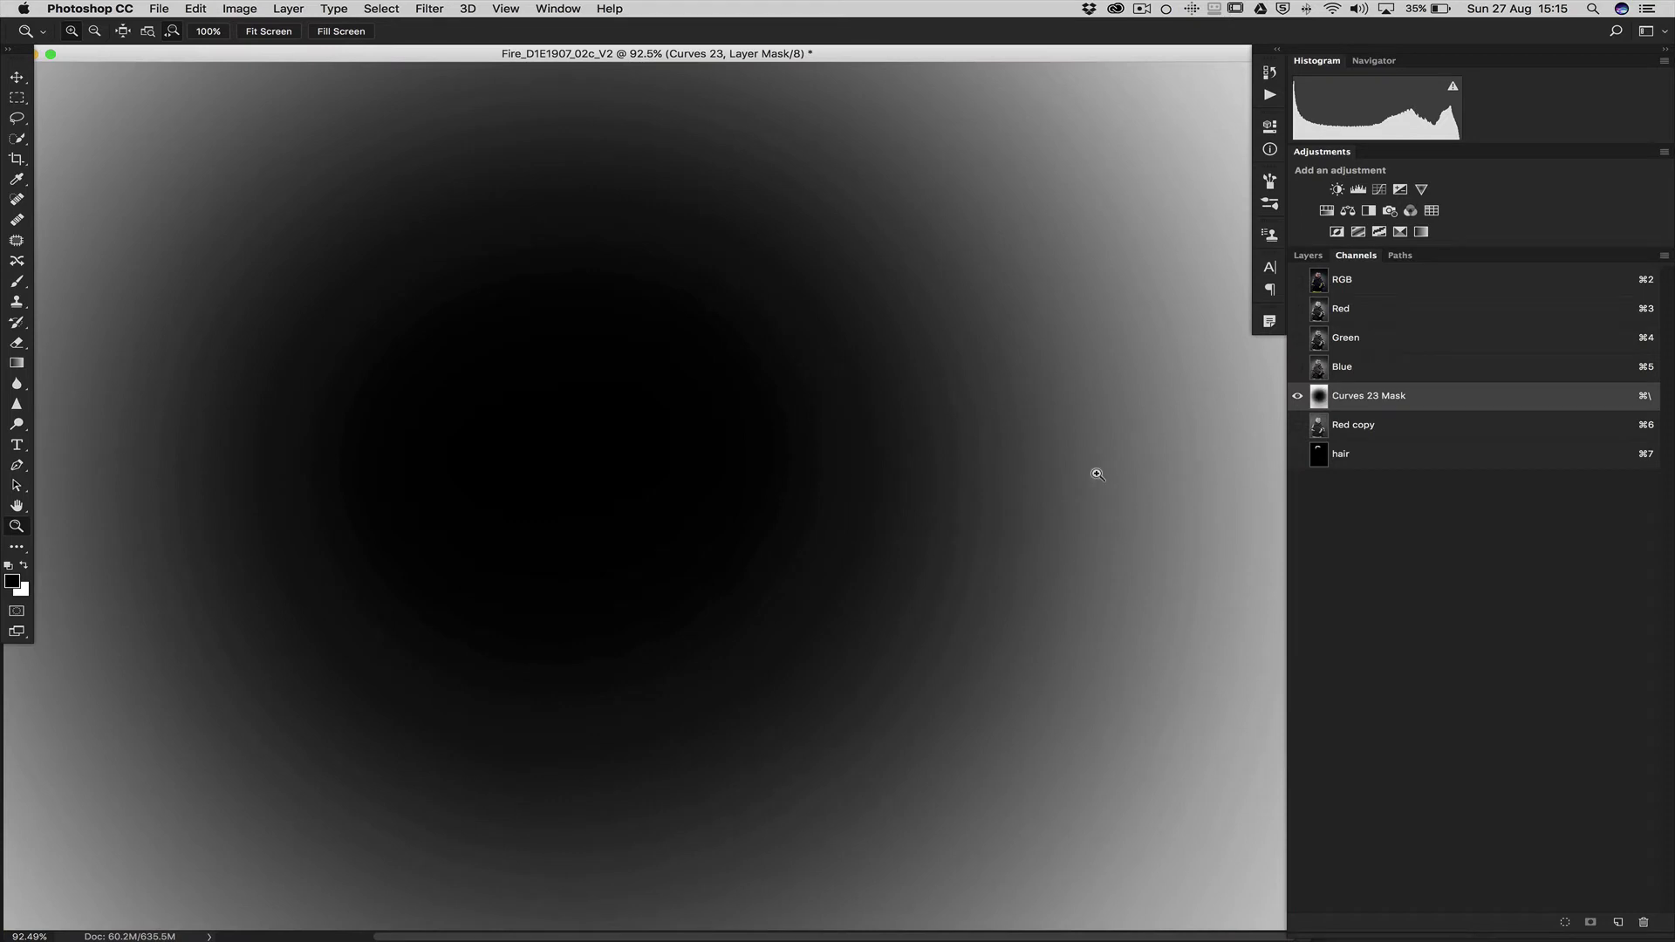
key("super+c")
- Check the pasted gradient up close, then restore the RGB channels and hide the mask overlay
left_click_drag(870, 420, 942, 445)
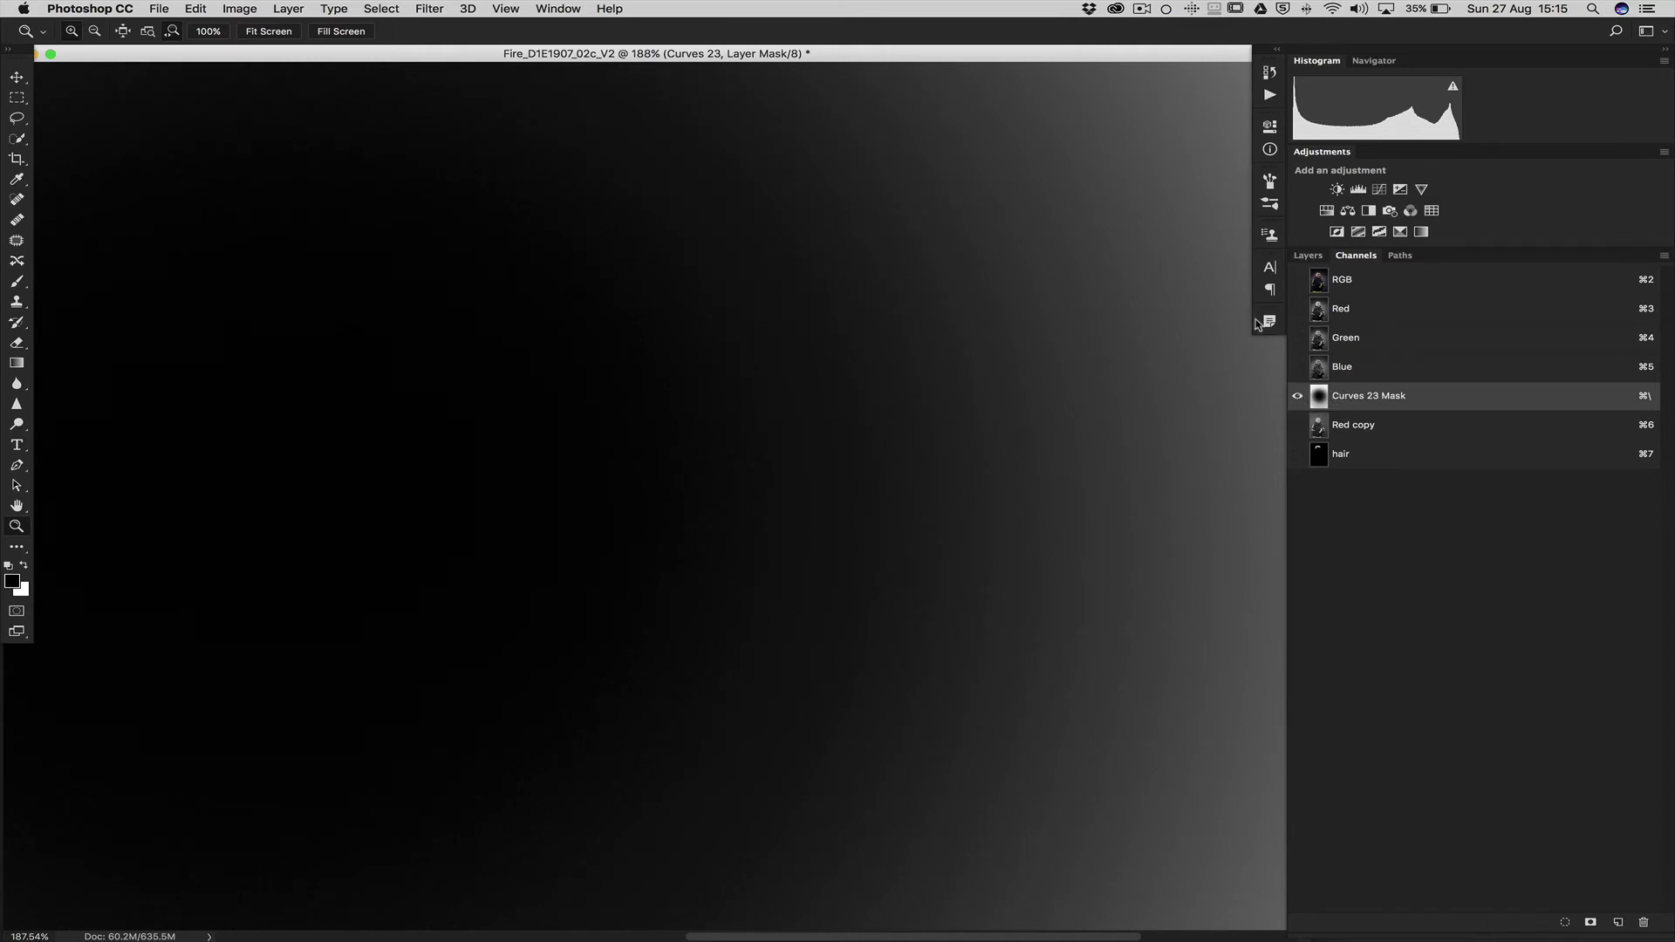
key("super+0")
left_click(1298, 279)
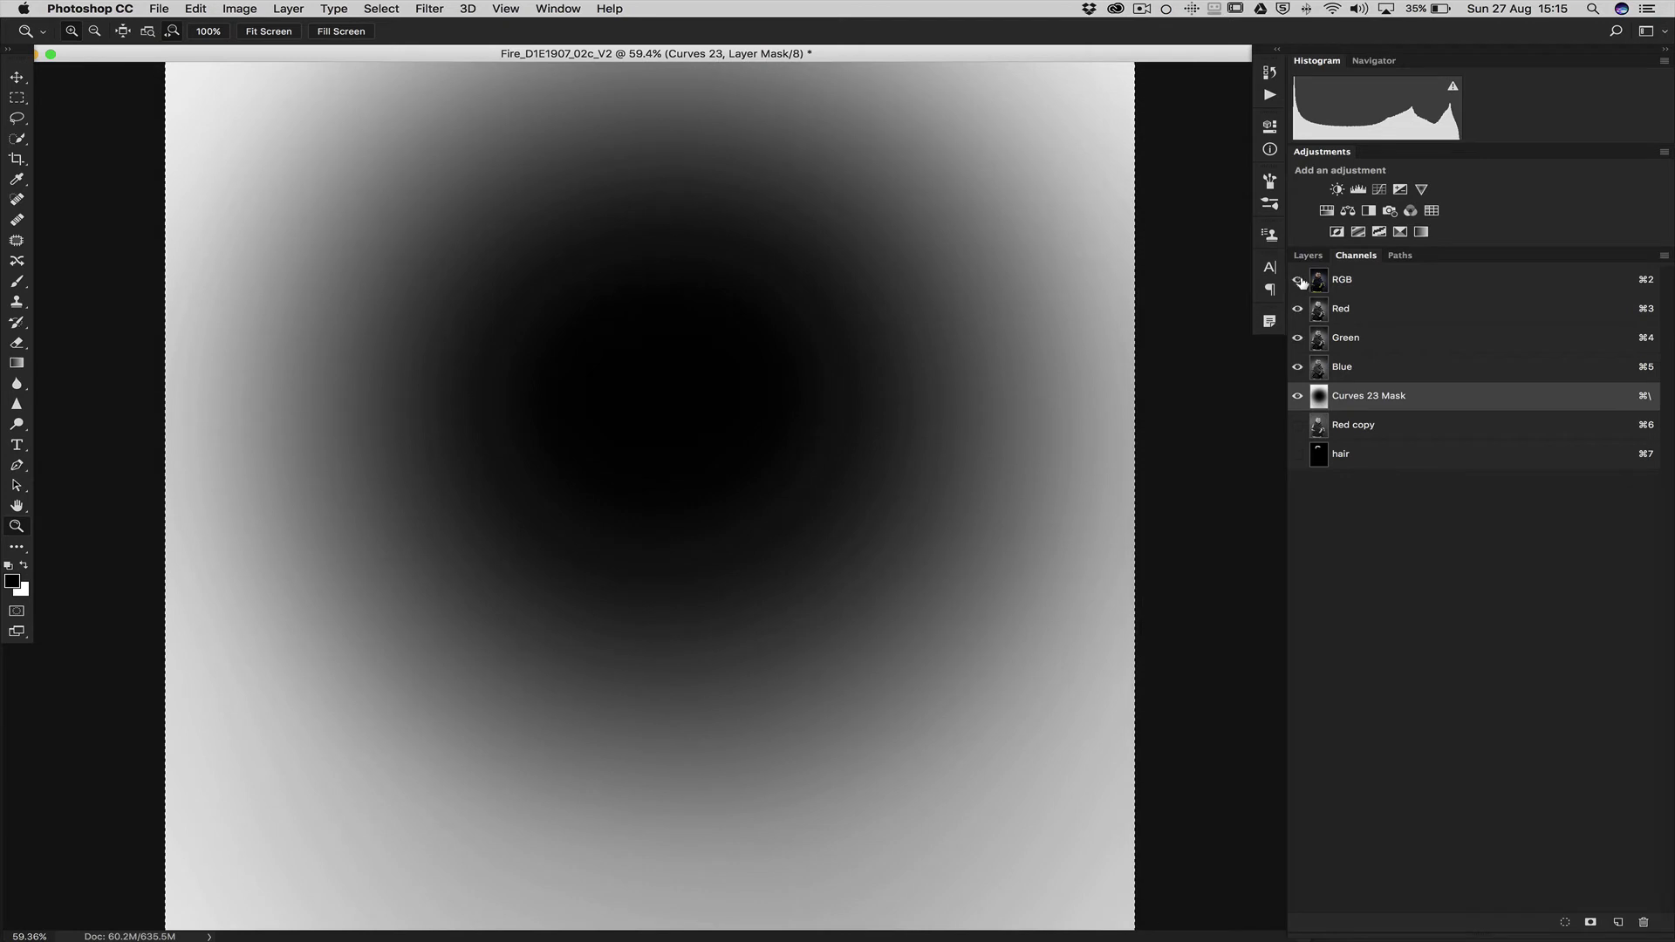
left_click(1297, 396)
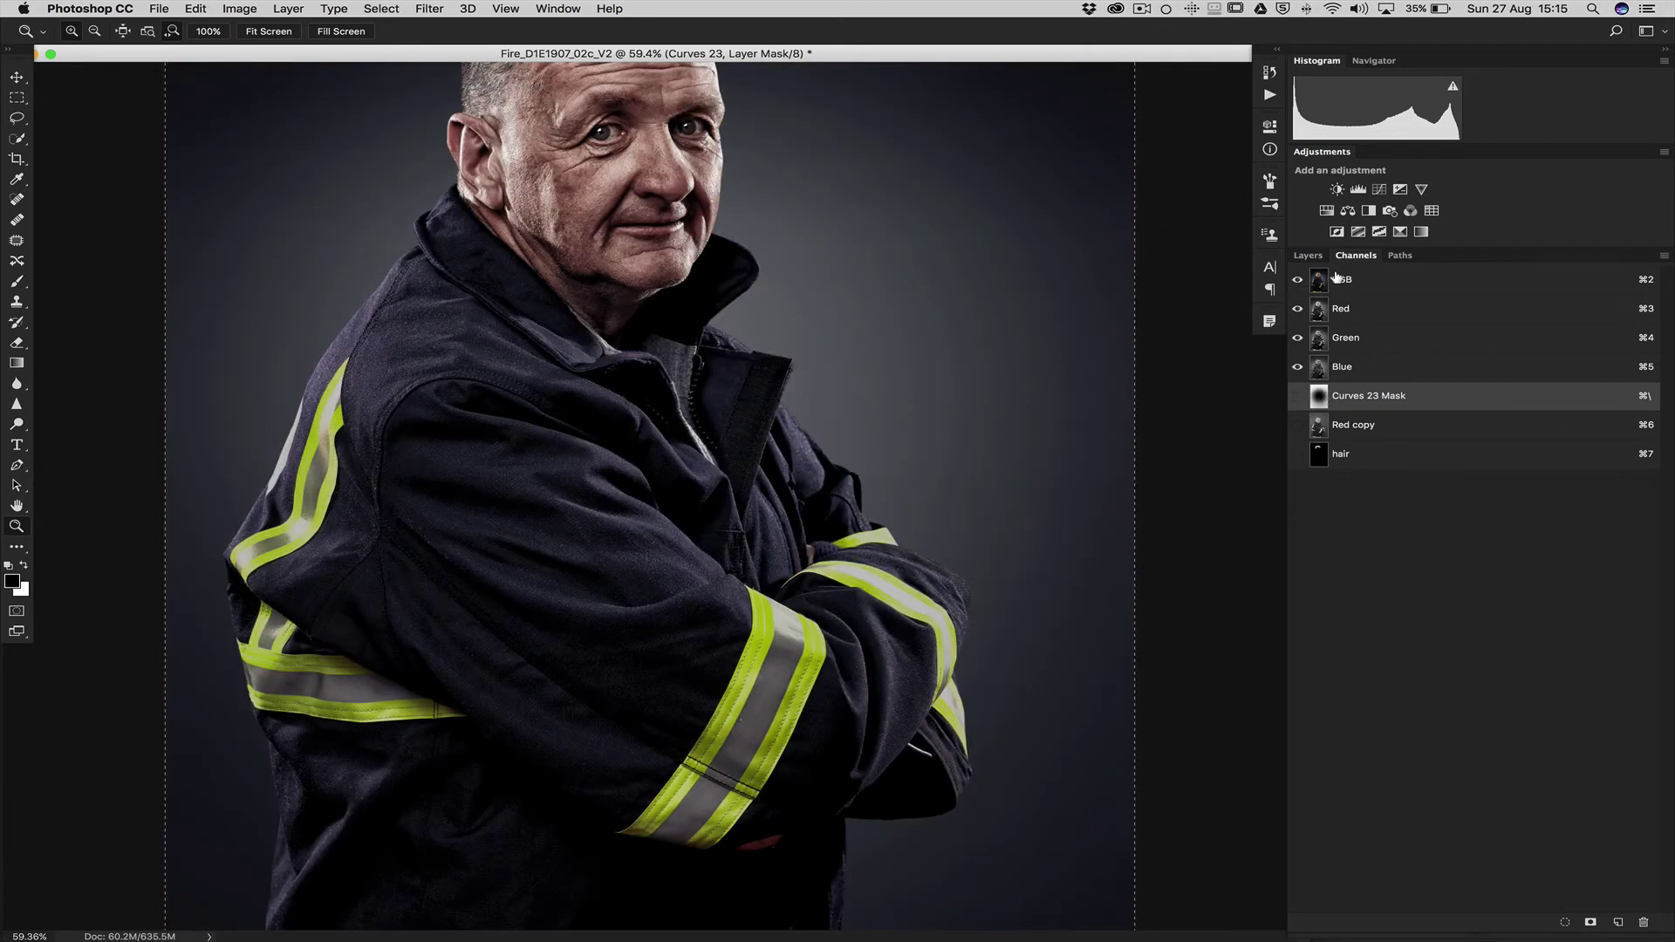
- Make the RGB composite channel active again and return to the layer stack
left_click(1336, 278)
left_click(1307, 255)
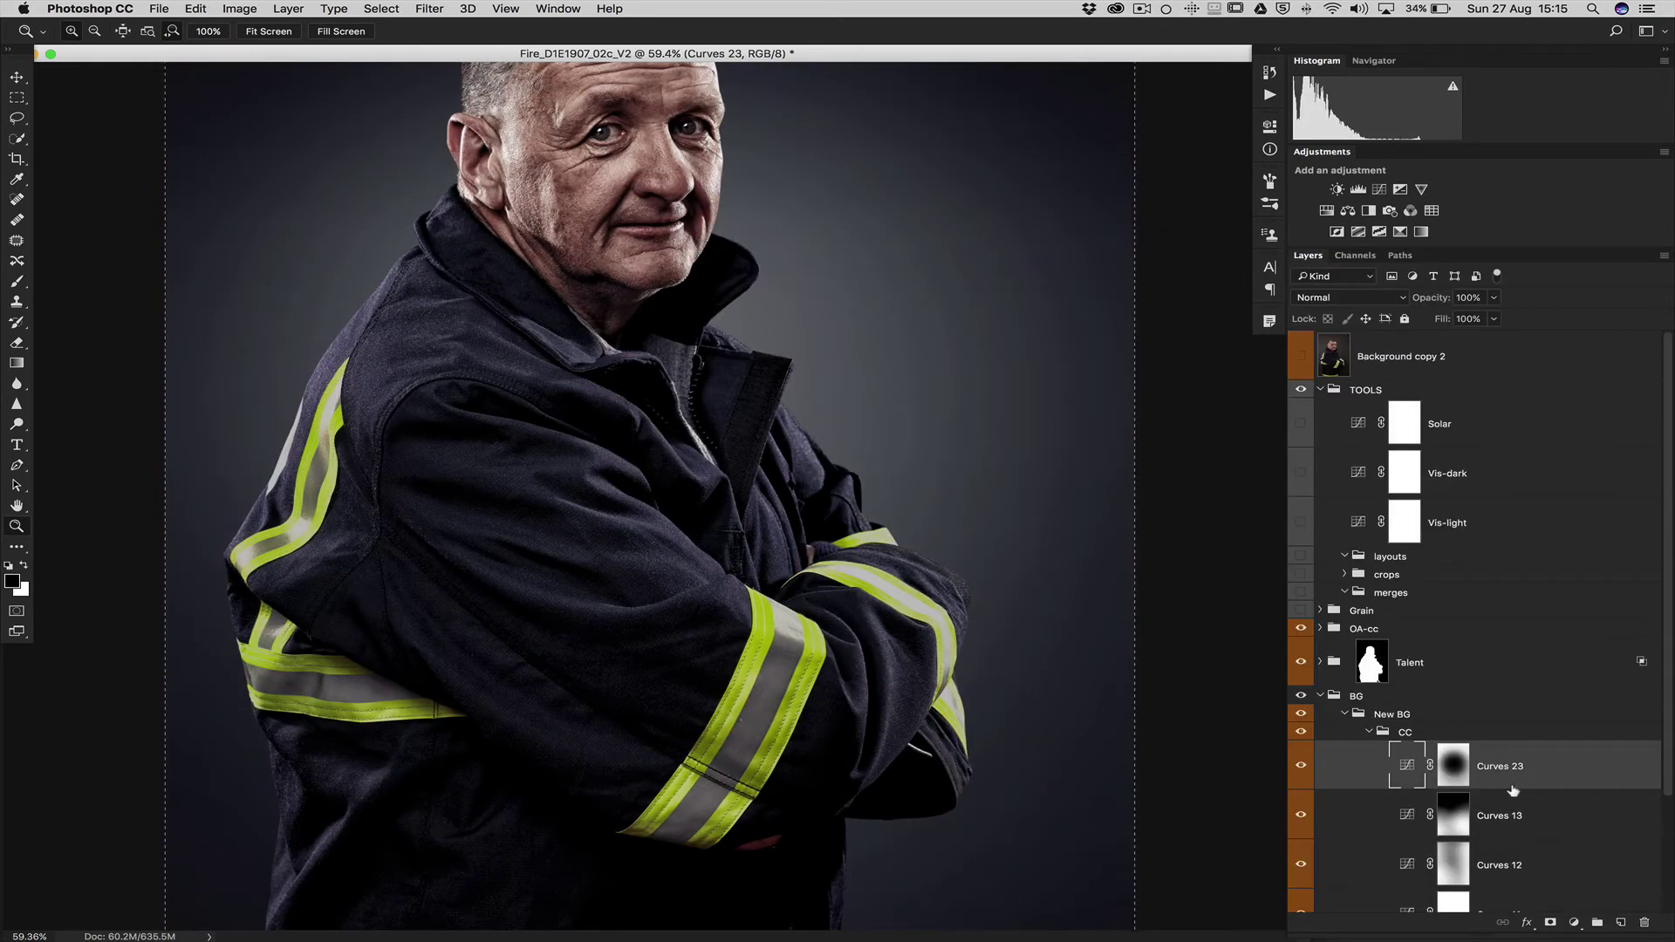
scroll(1505, 490, "down", 3)
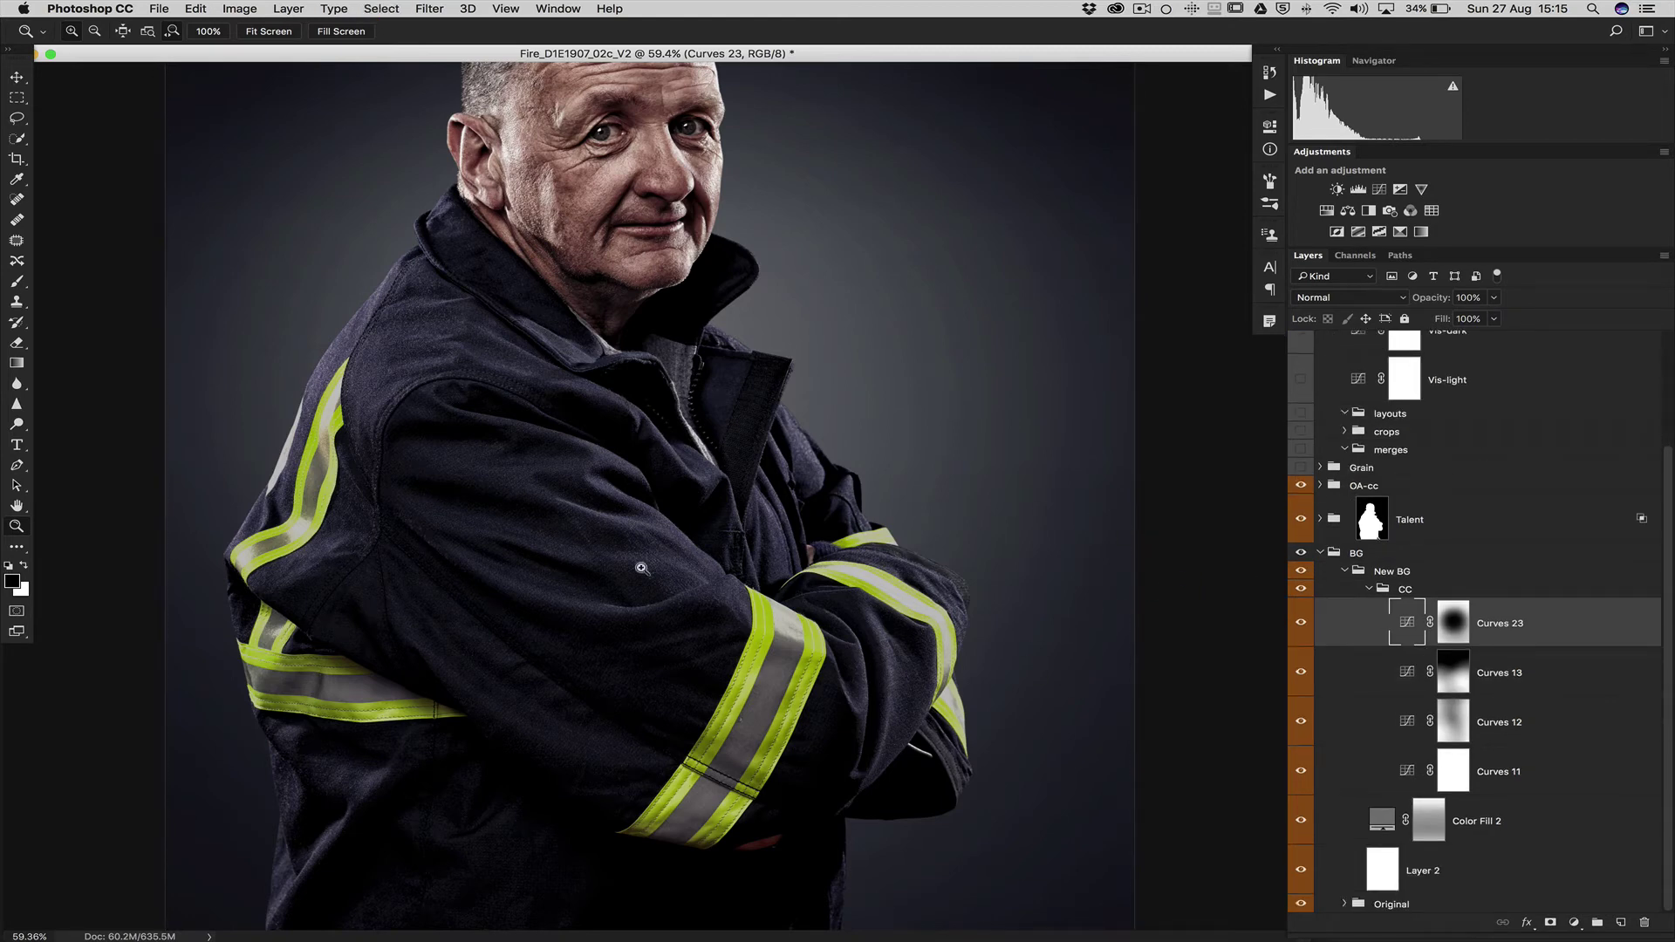
- Review the 16Bit Blur100 and Blur50 + G1 N action steps in the Actions list, then close it
left_click(1269, 96)
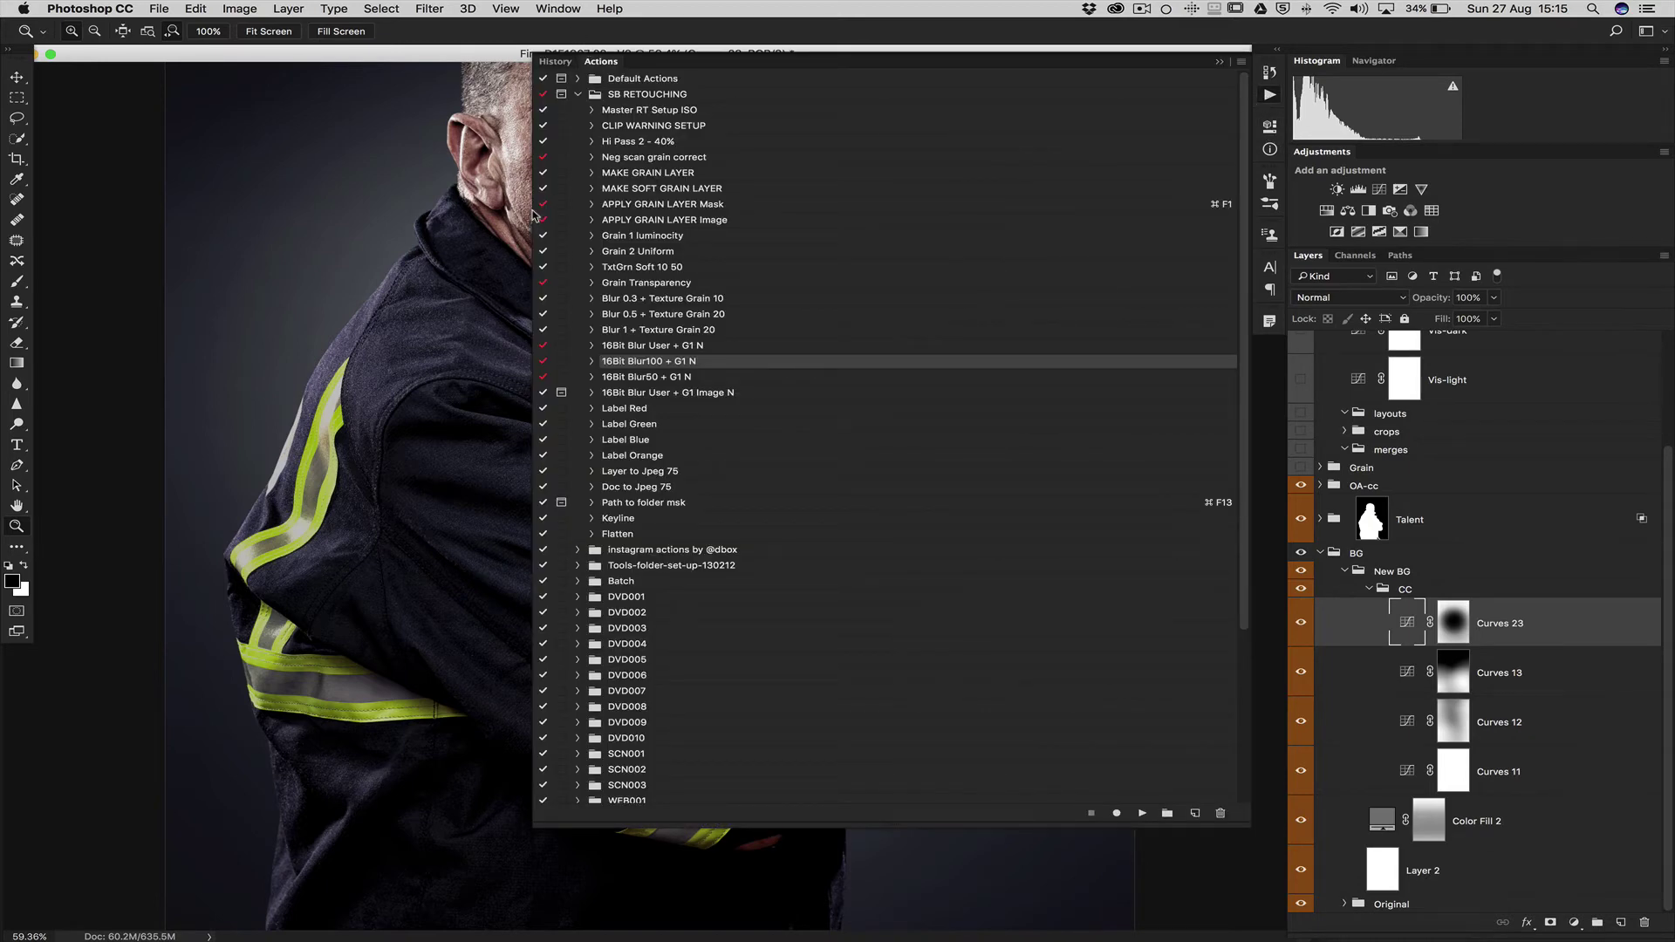
left_click_drag(532, 215, 804, 201)
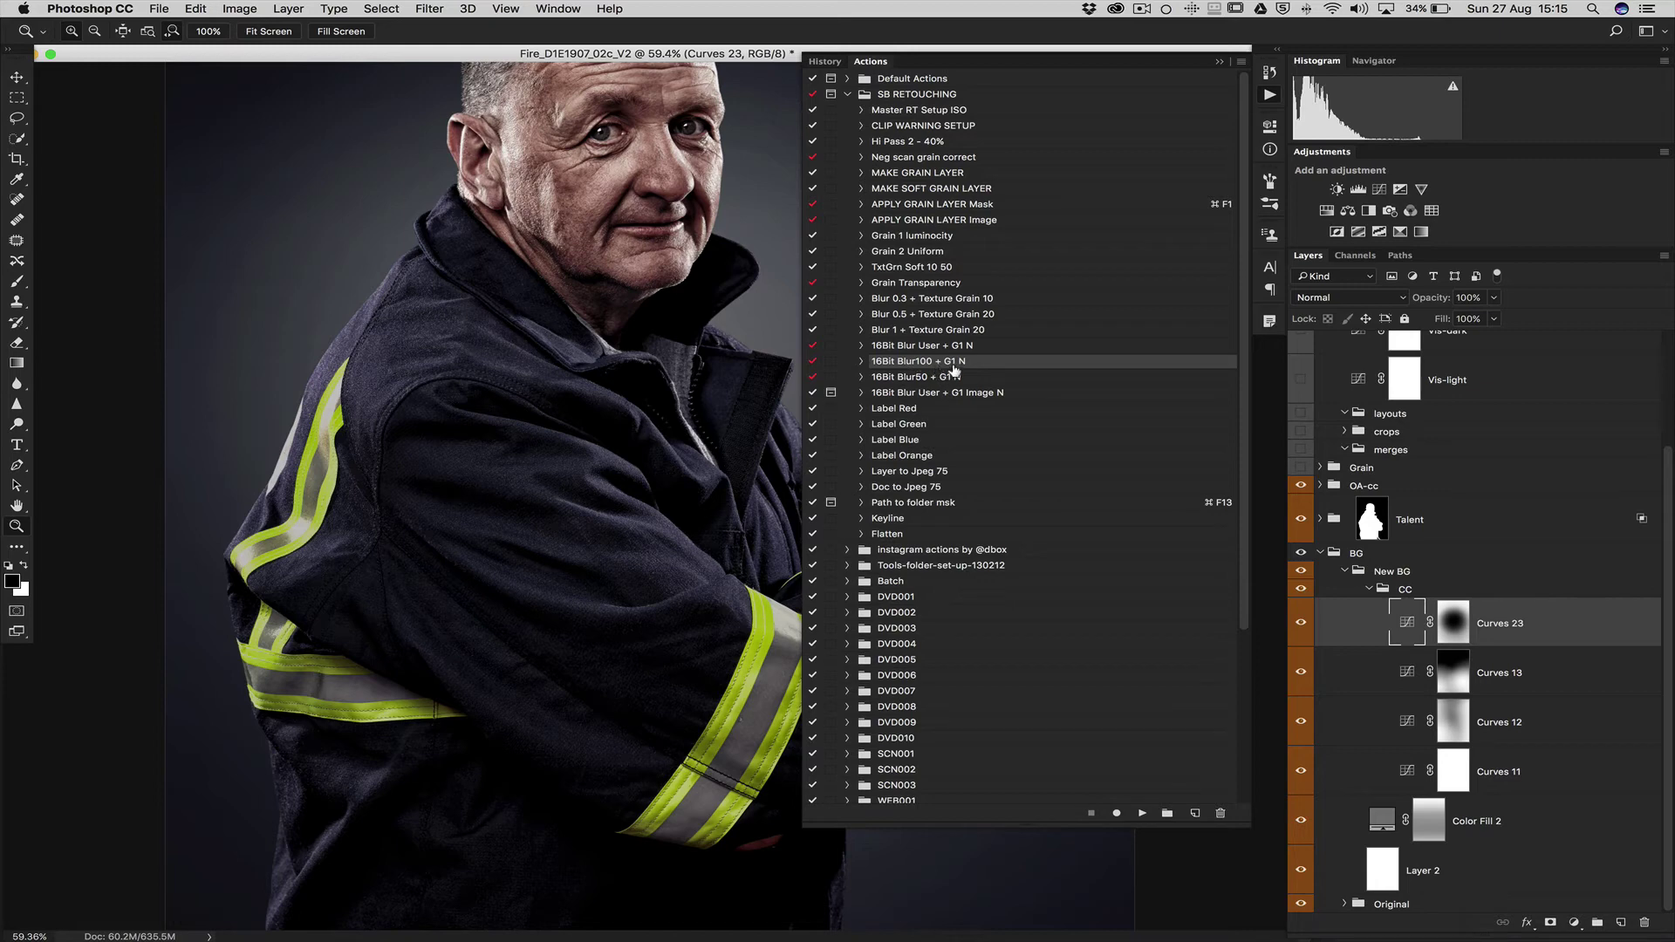
left_click(863, 361)
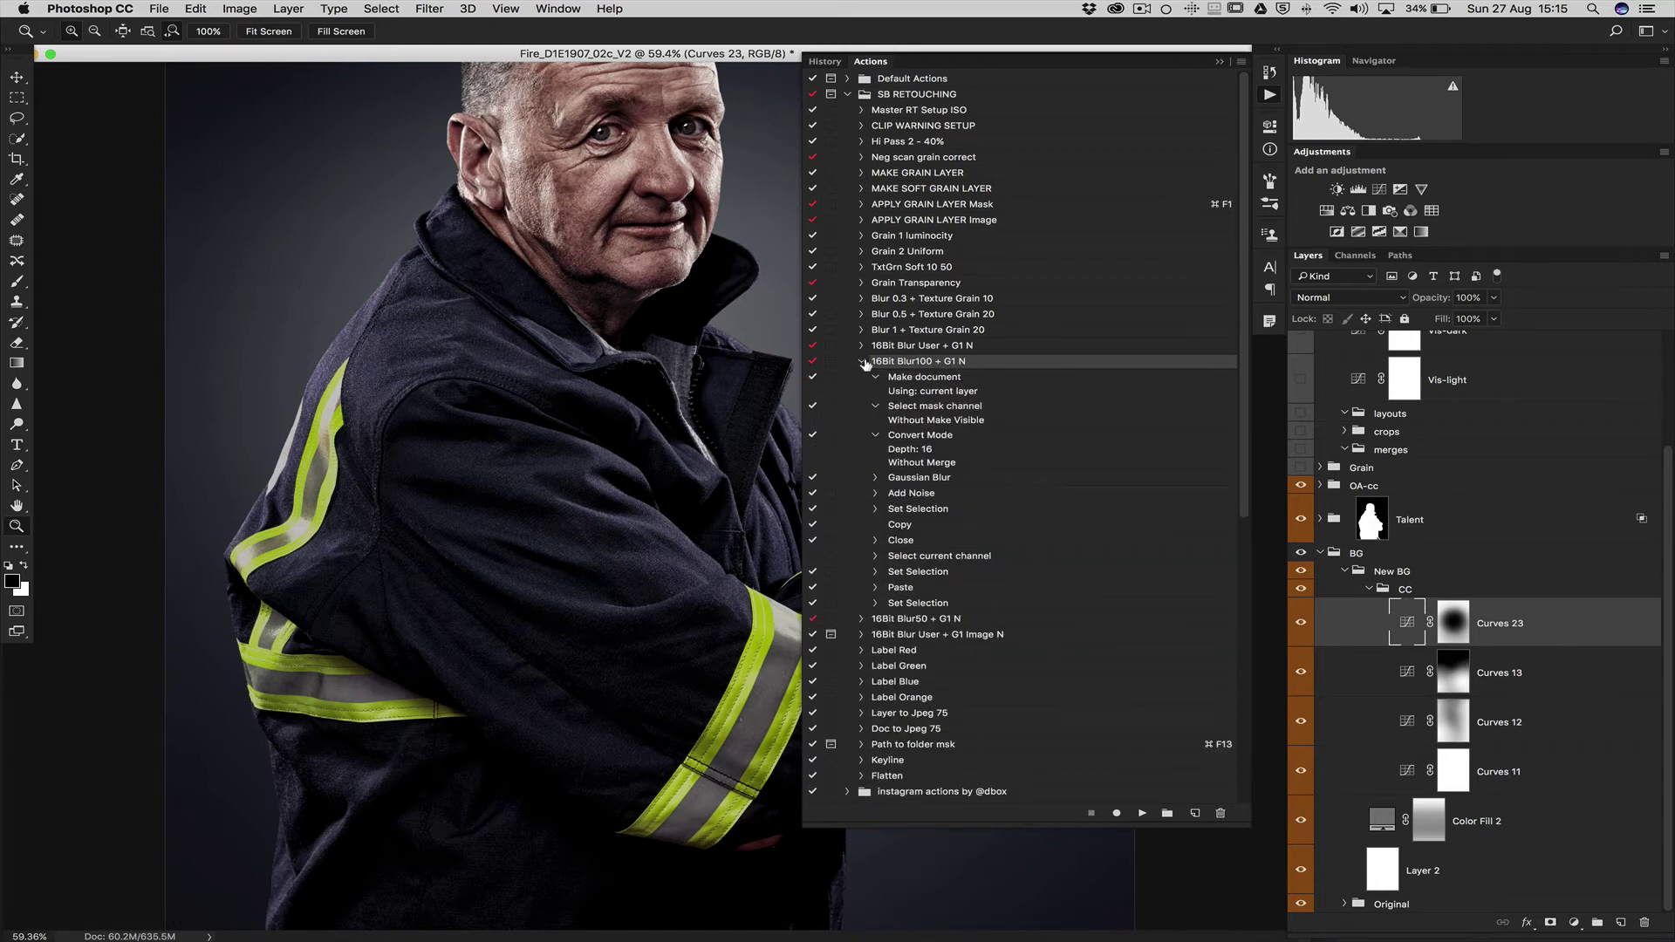
left_click(864, 361)
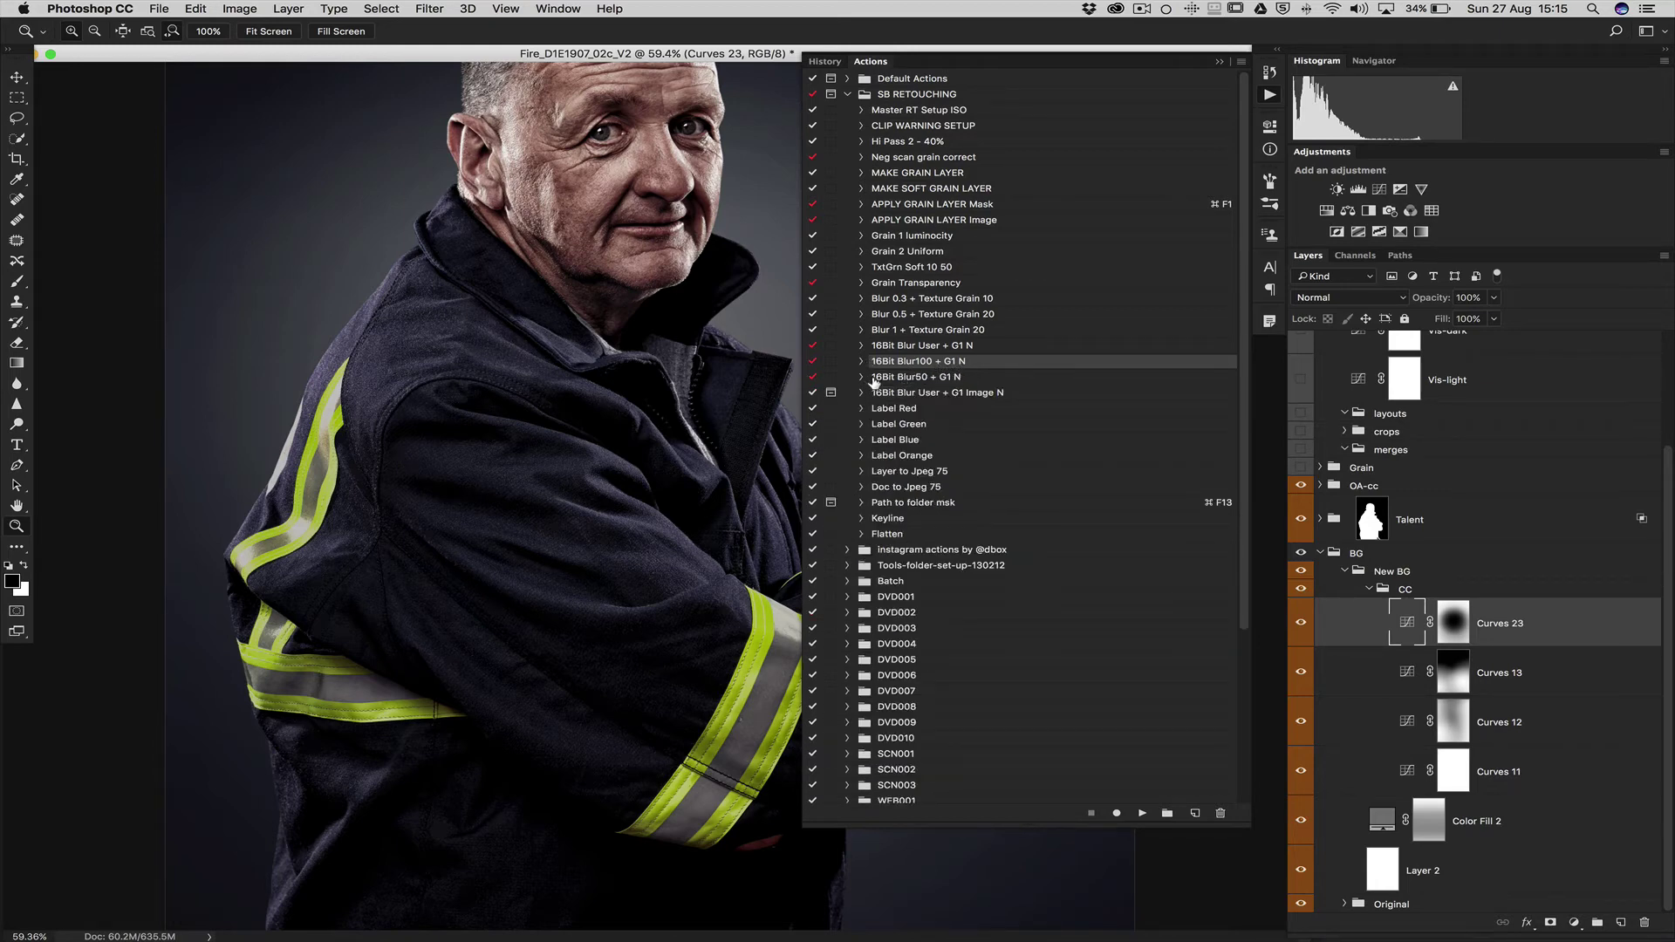
left_click(862, 378)
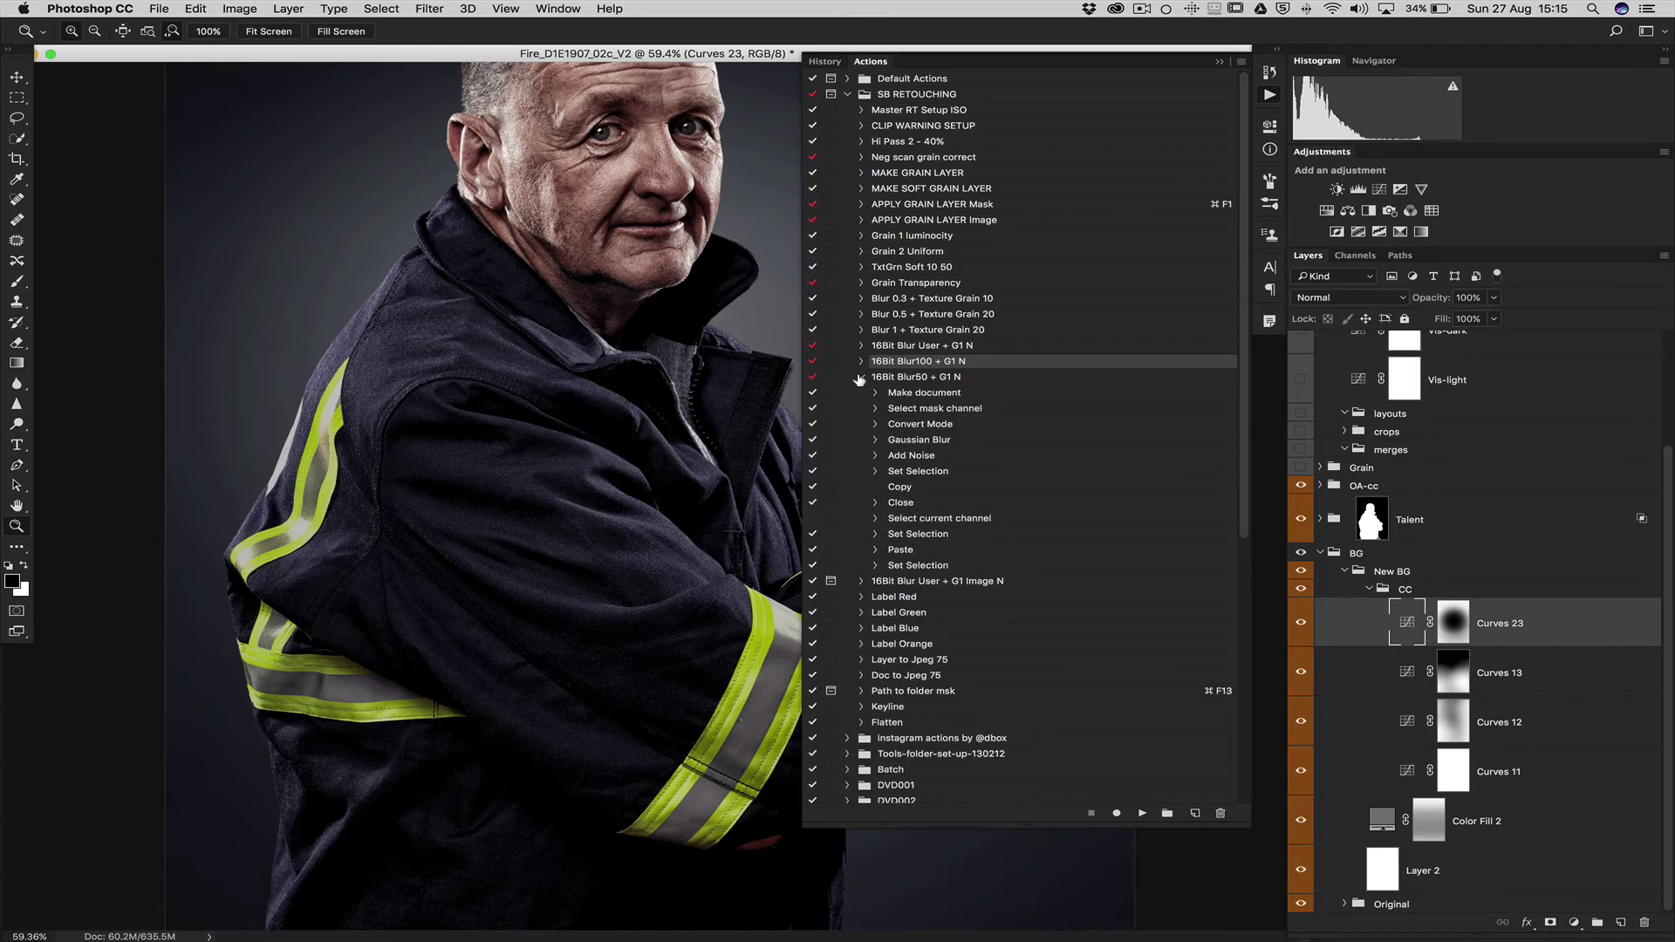
left_click(863, 378)
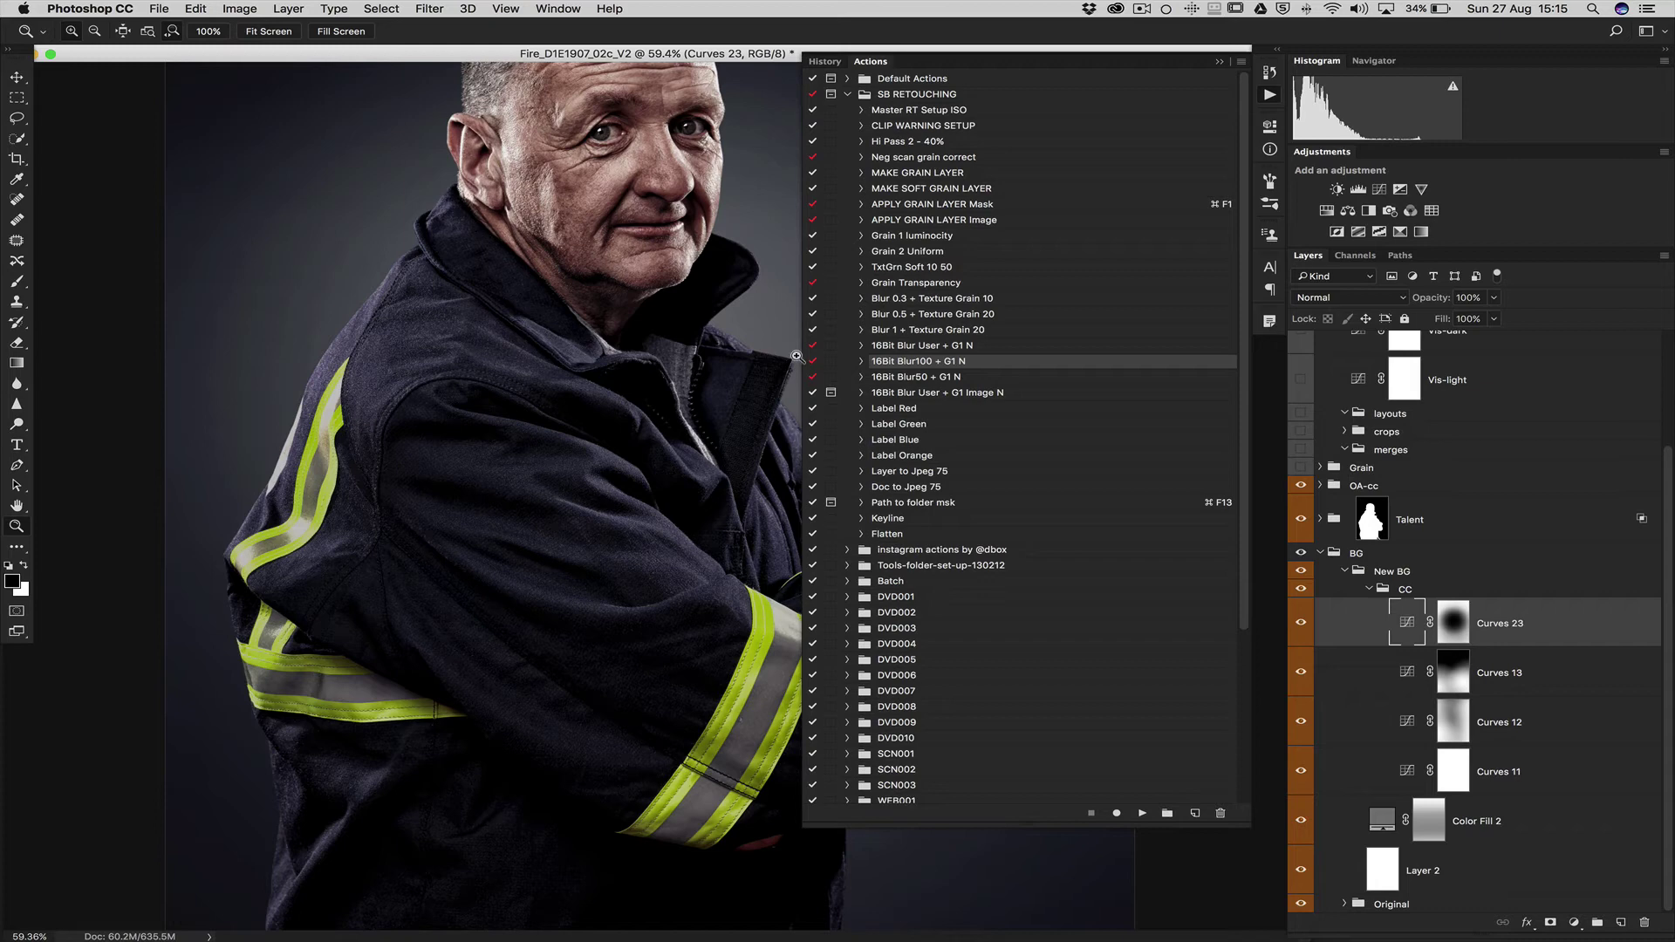
left_click(883, 349)
left_click(890, 365)
left_click(1417, 616)
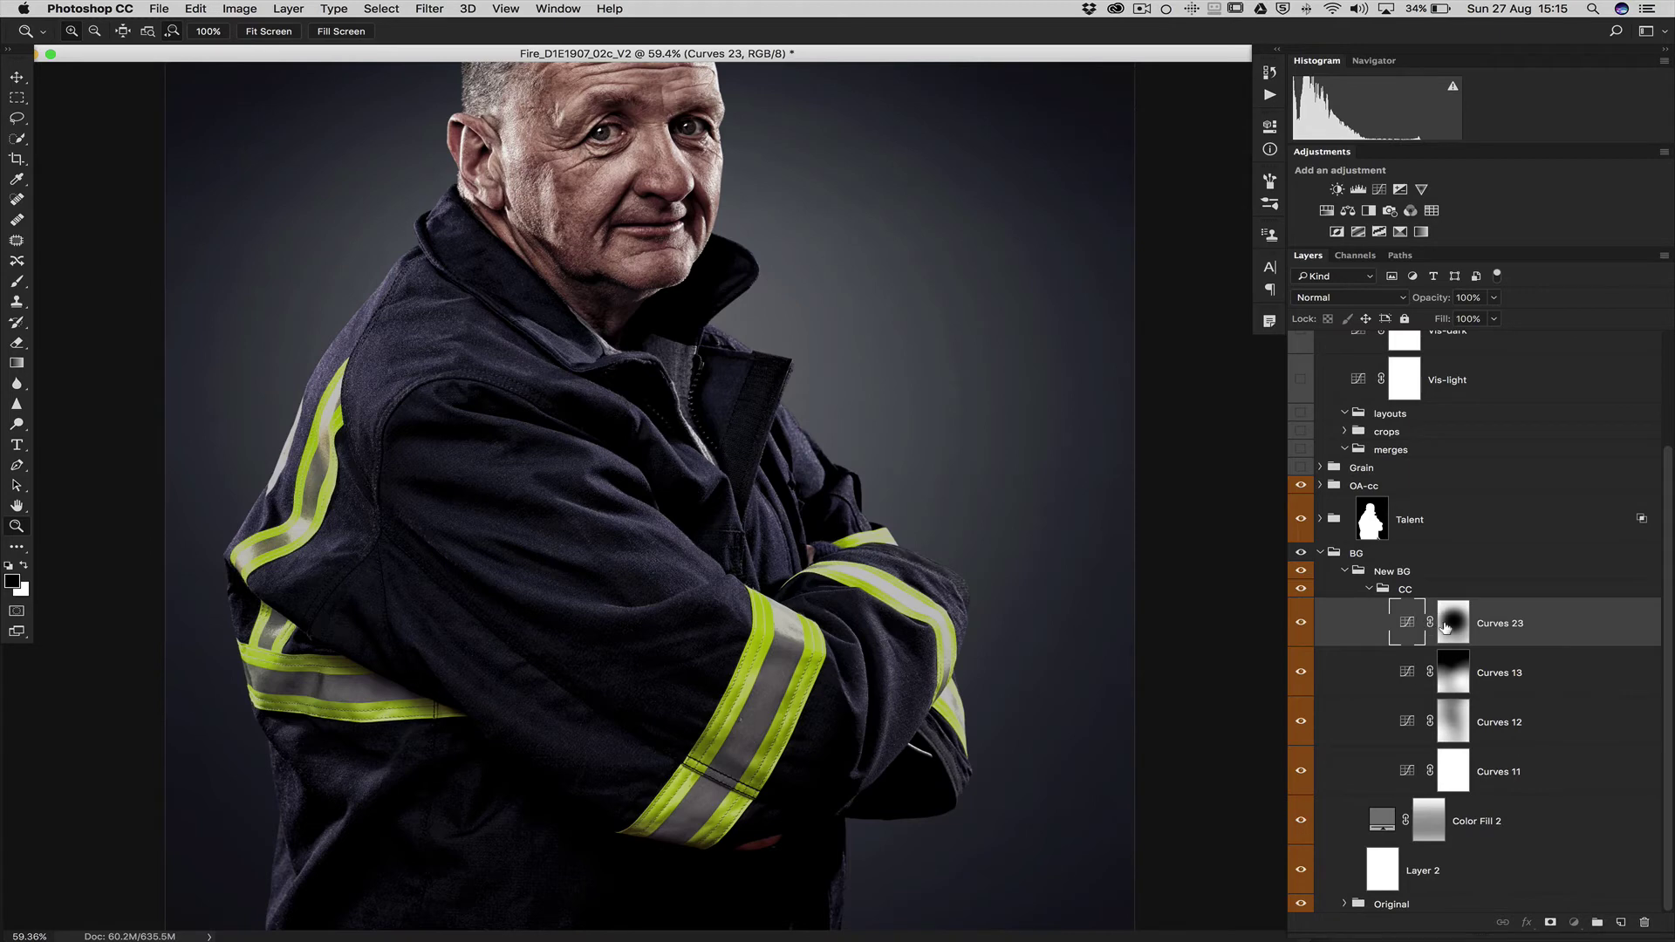
- Replace Curves 23 with a new Curves layer with its midpoint pulled down and its mask inverted
left_click_drag(1411, 624, 1644, 922)
left_click(1576, 918)
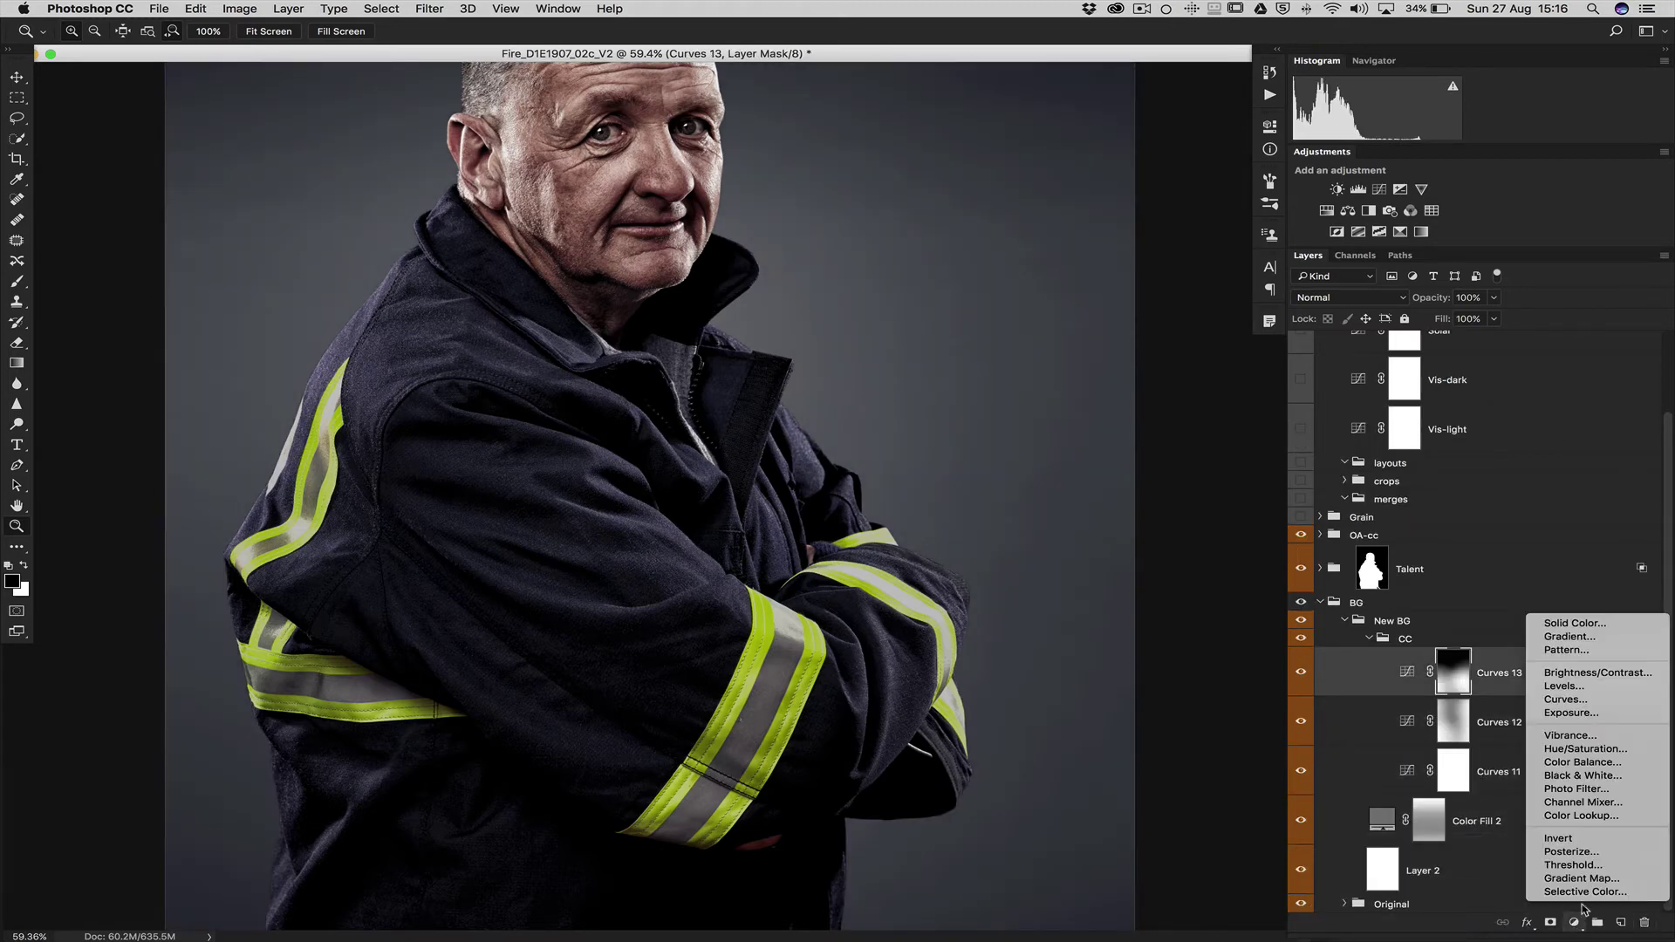
left_click(1522, 460)
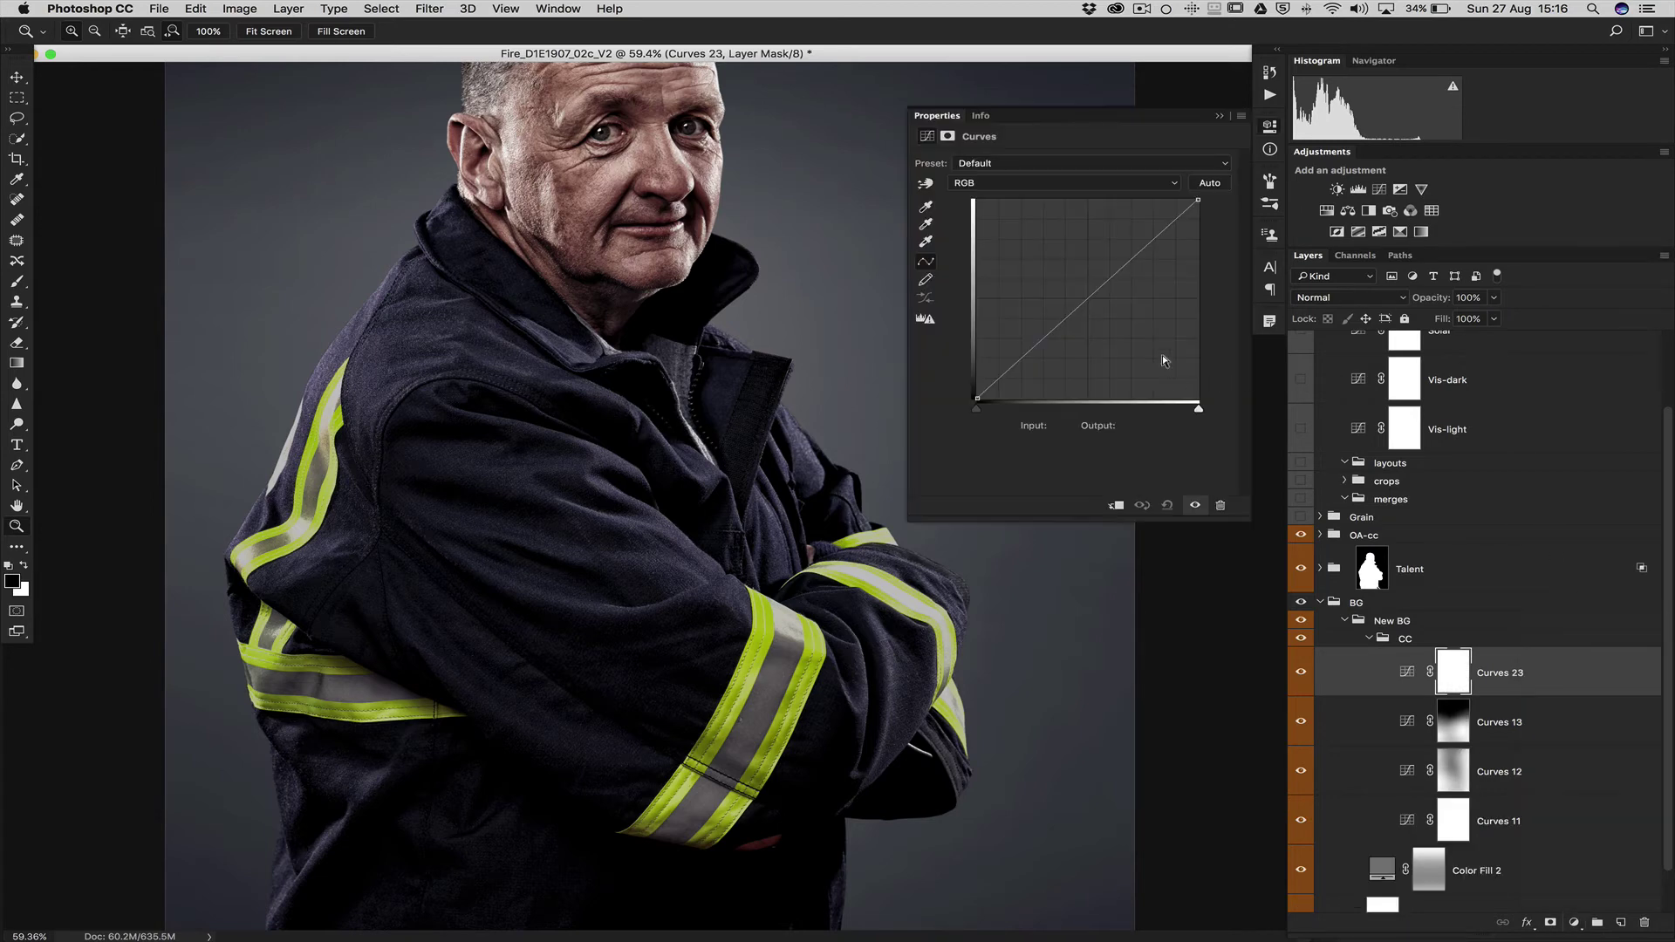
left_click_drag(1098, 295, 1120, 322)
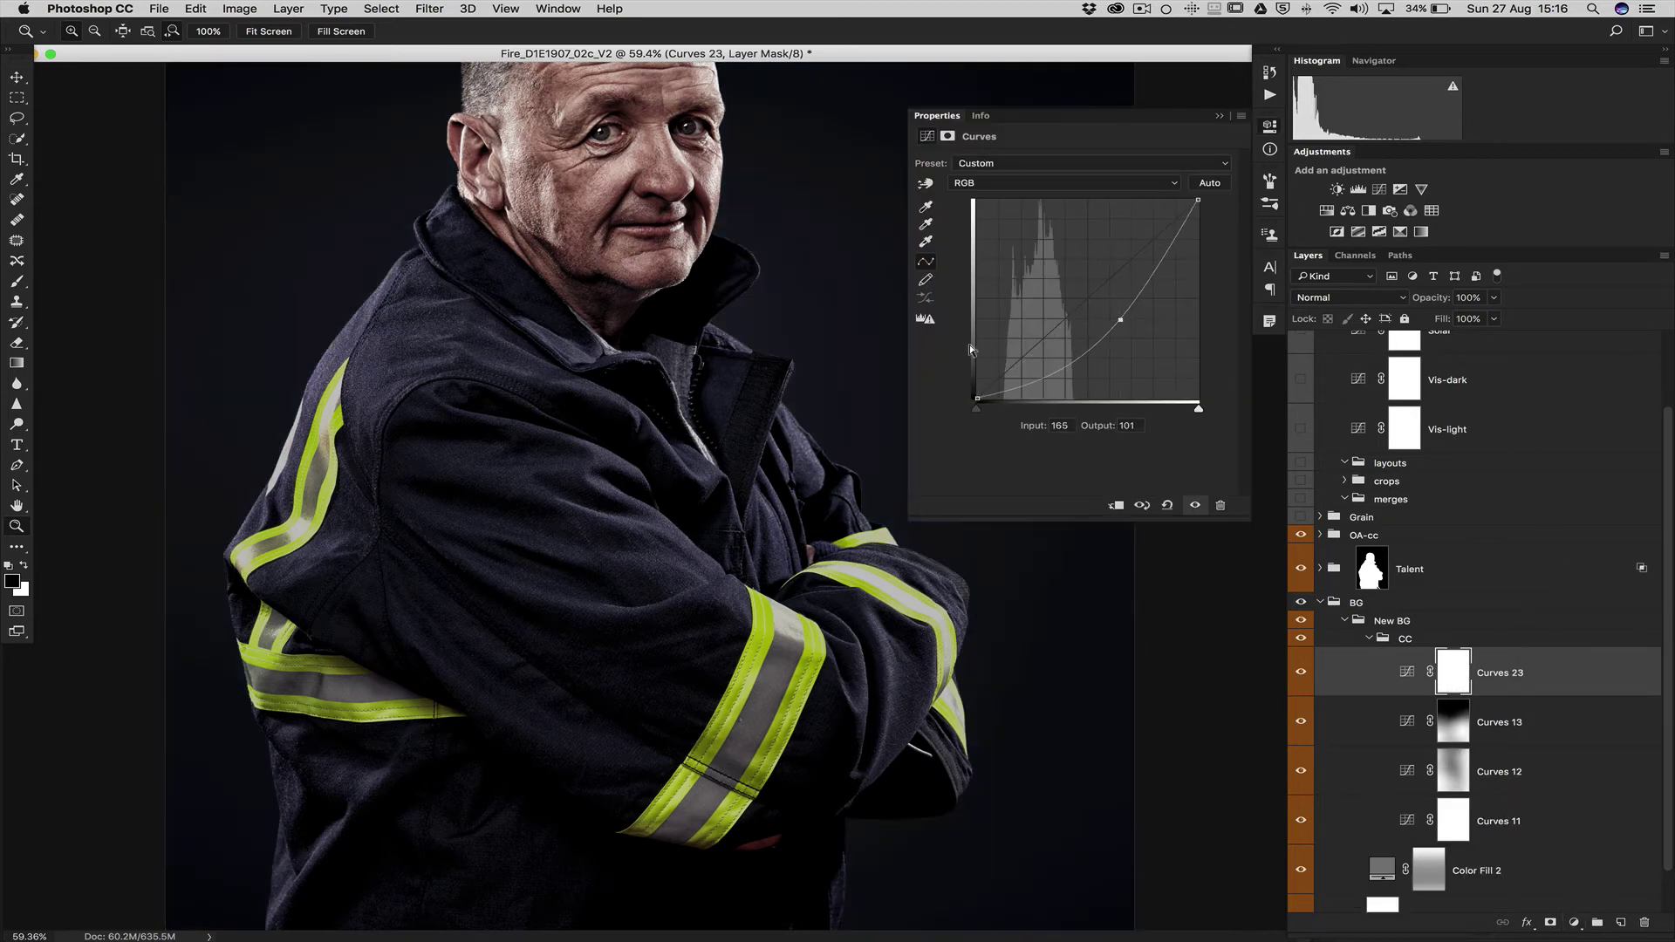
left_click(772, 390, "alt")
key("super+i")
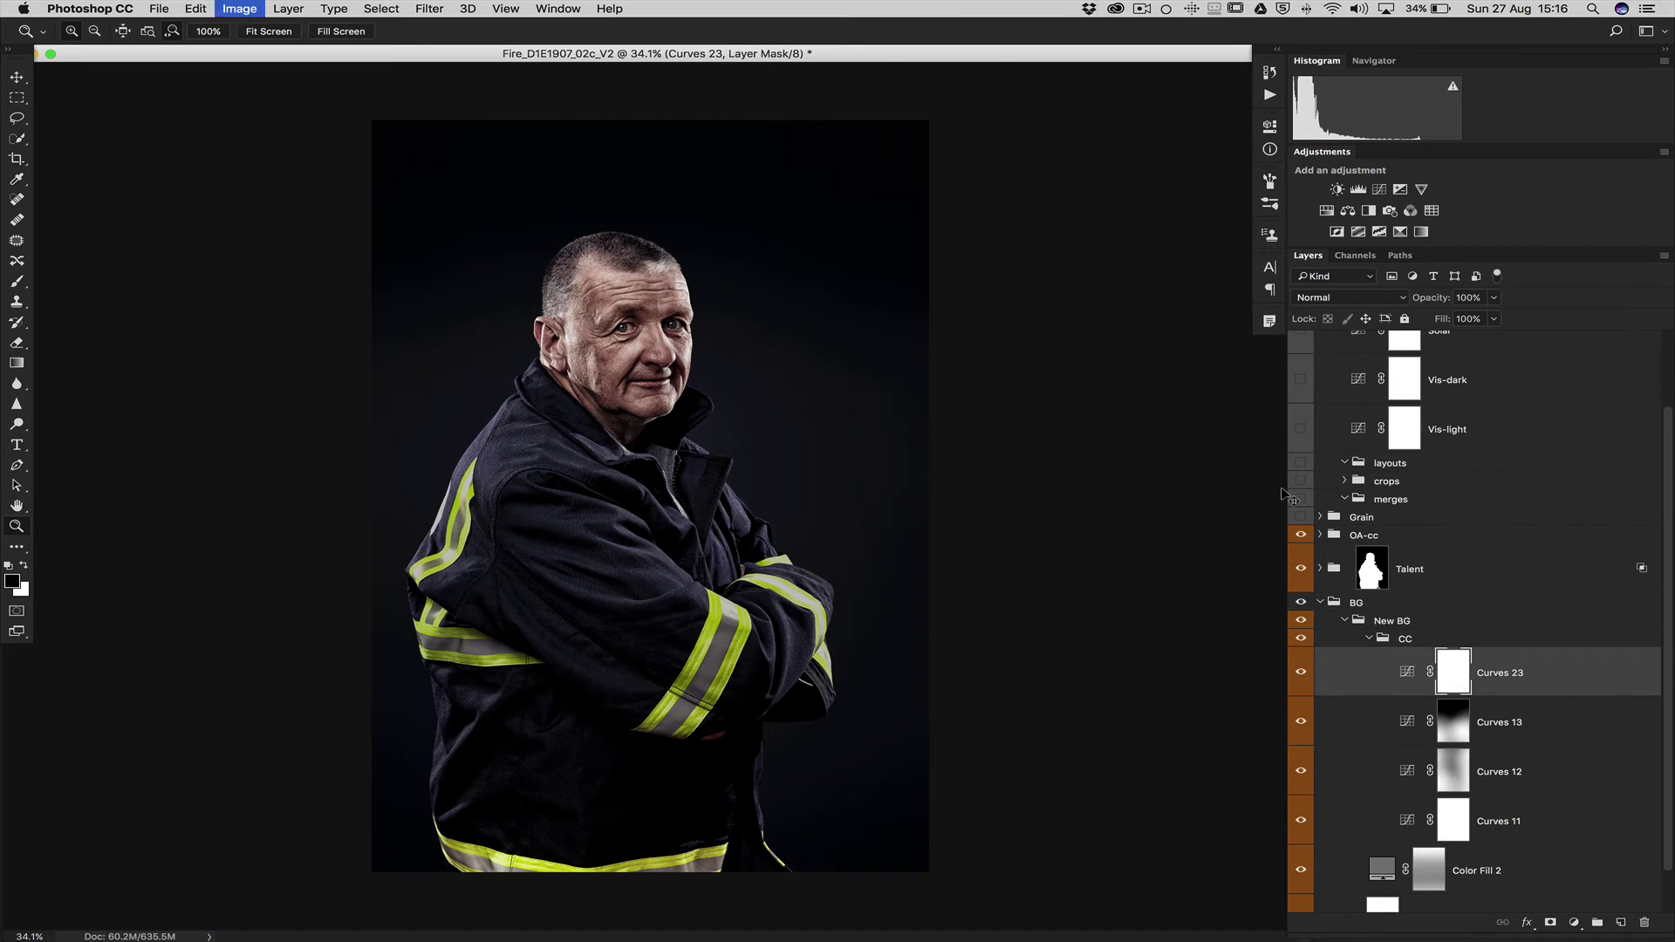
- Draw mask gradients down from the top edge to darken the top of the backdrop
key("g")
left_click_drag(716, 111, 707, 487)
key("x")
left_click_drag(698, 94, 698, 432)
- Darken the bottom corners and both sides of the backdrop with further mask gradients
key("z")
left_click(490, 780, "alt")
key("g")
left_click_drag(438, 813, 680, 595)
left_click_drag(907, 807, 728, 529)
left_click_drag(572, 460, 676, 440)
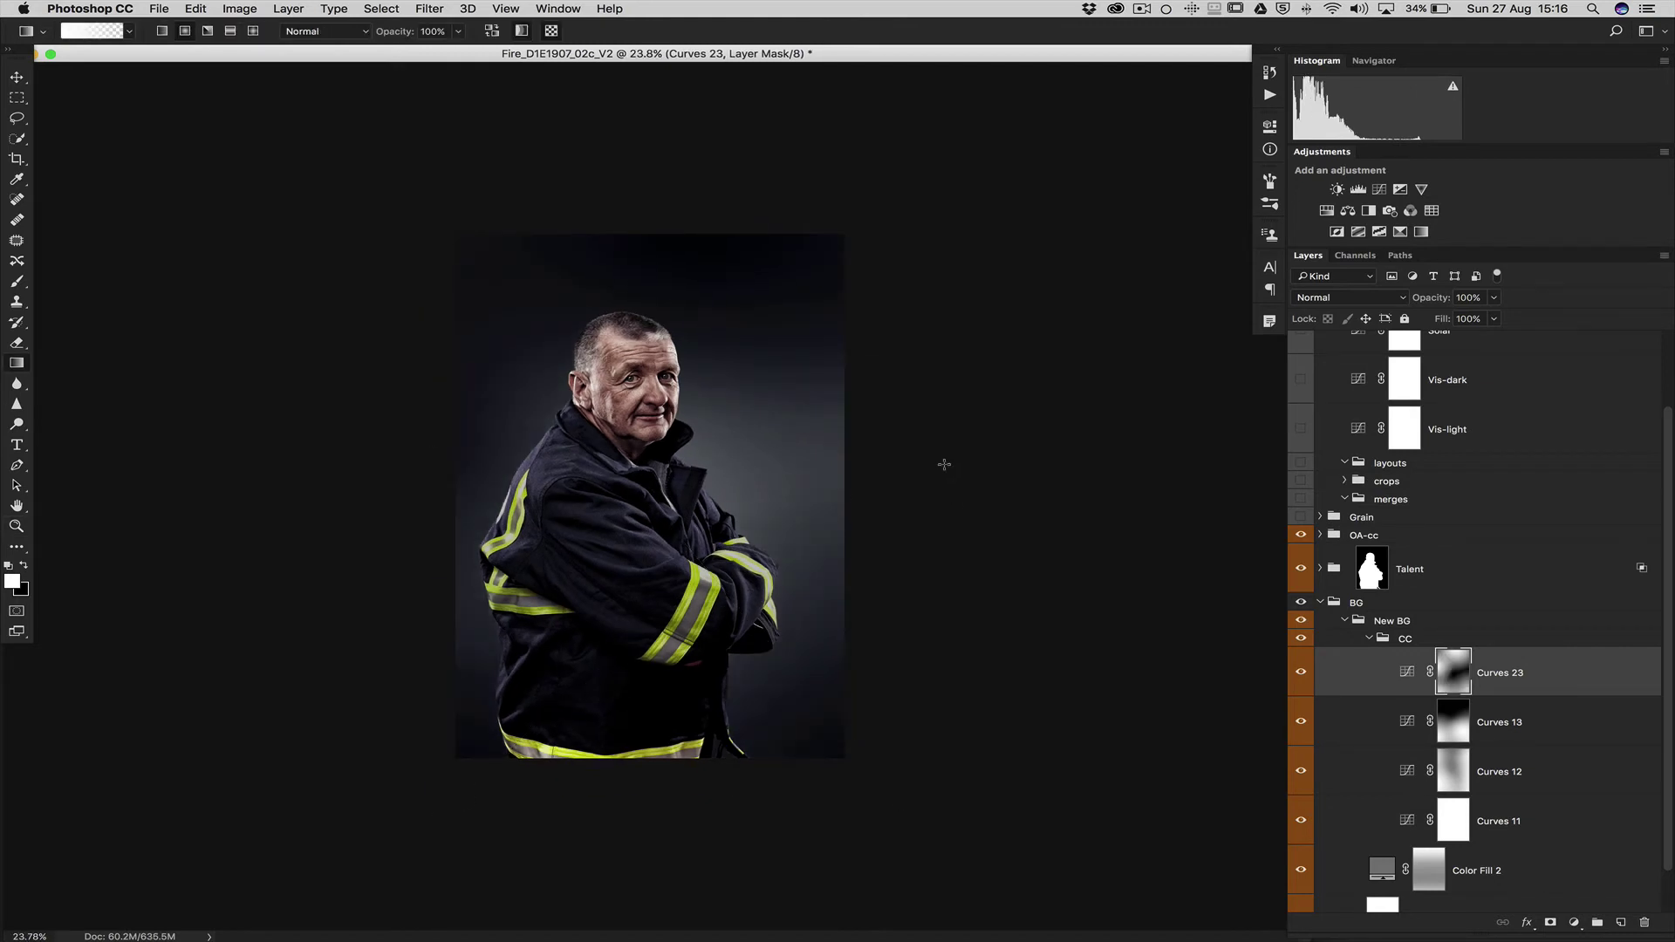
left_click_drag(942, 463, 682, 501)
key("x")
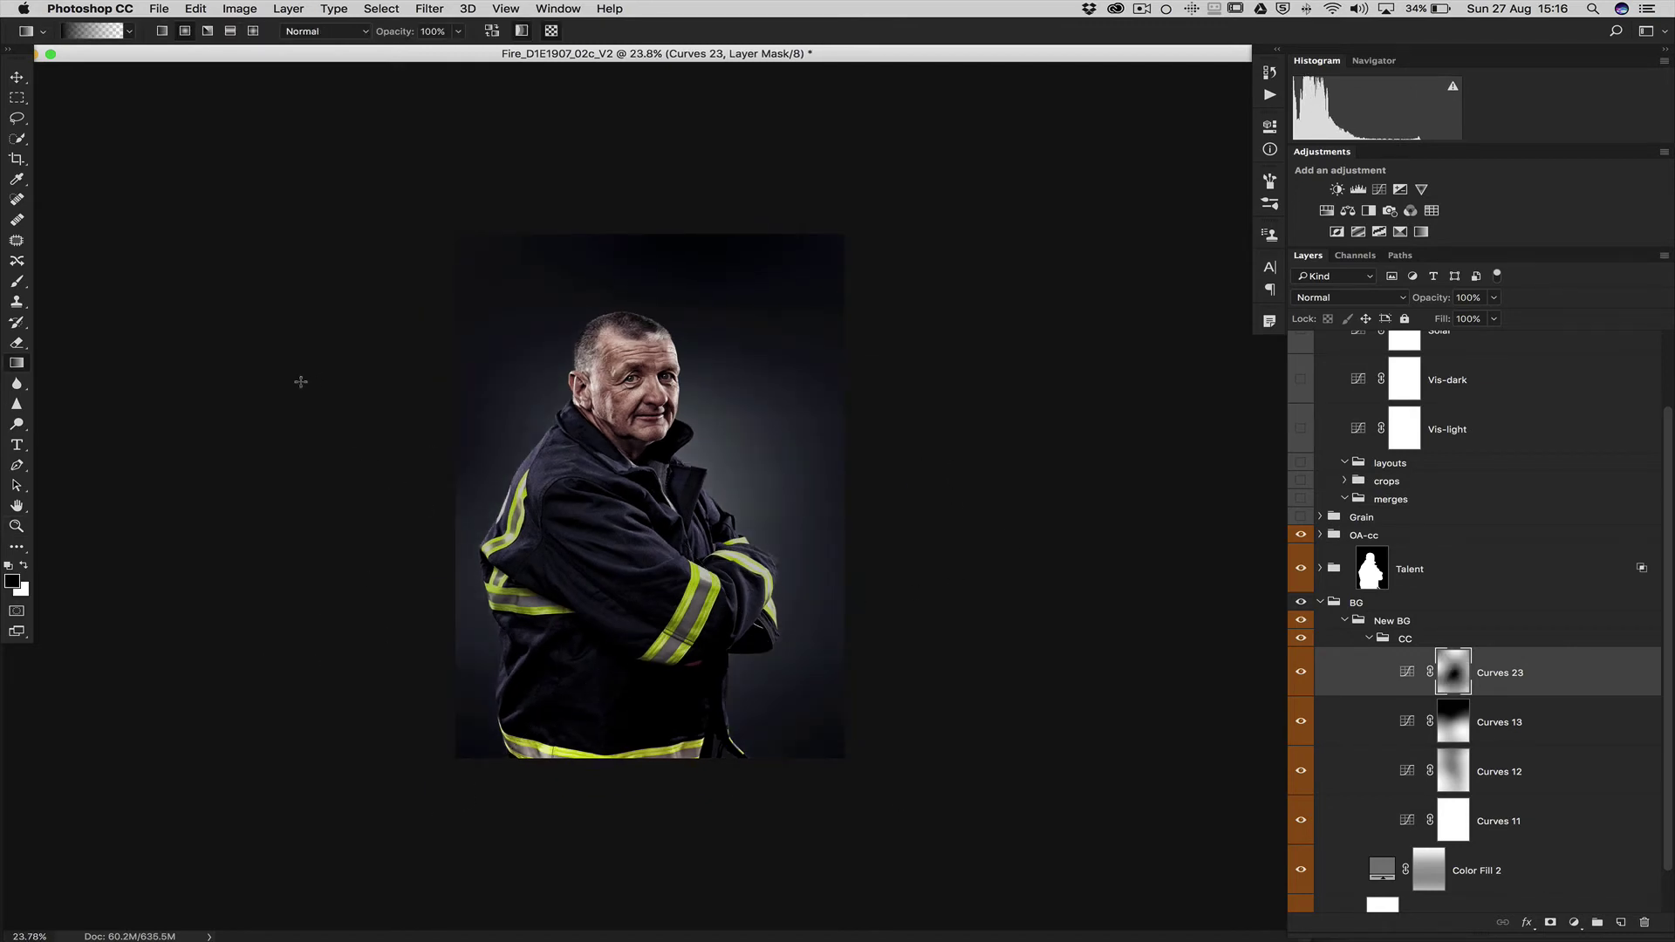
key("x")
key("x")
left_click_drag(690, 496, 945, 581)
key("z")
left_click(950, 531)
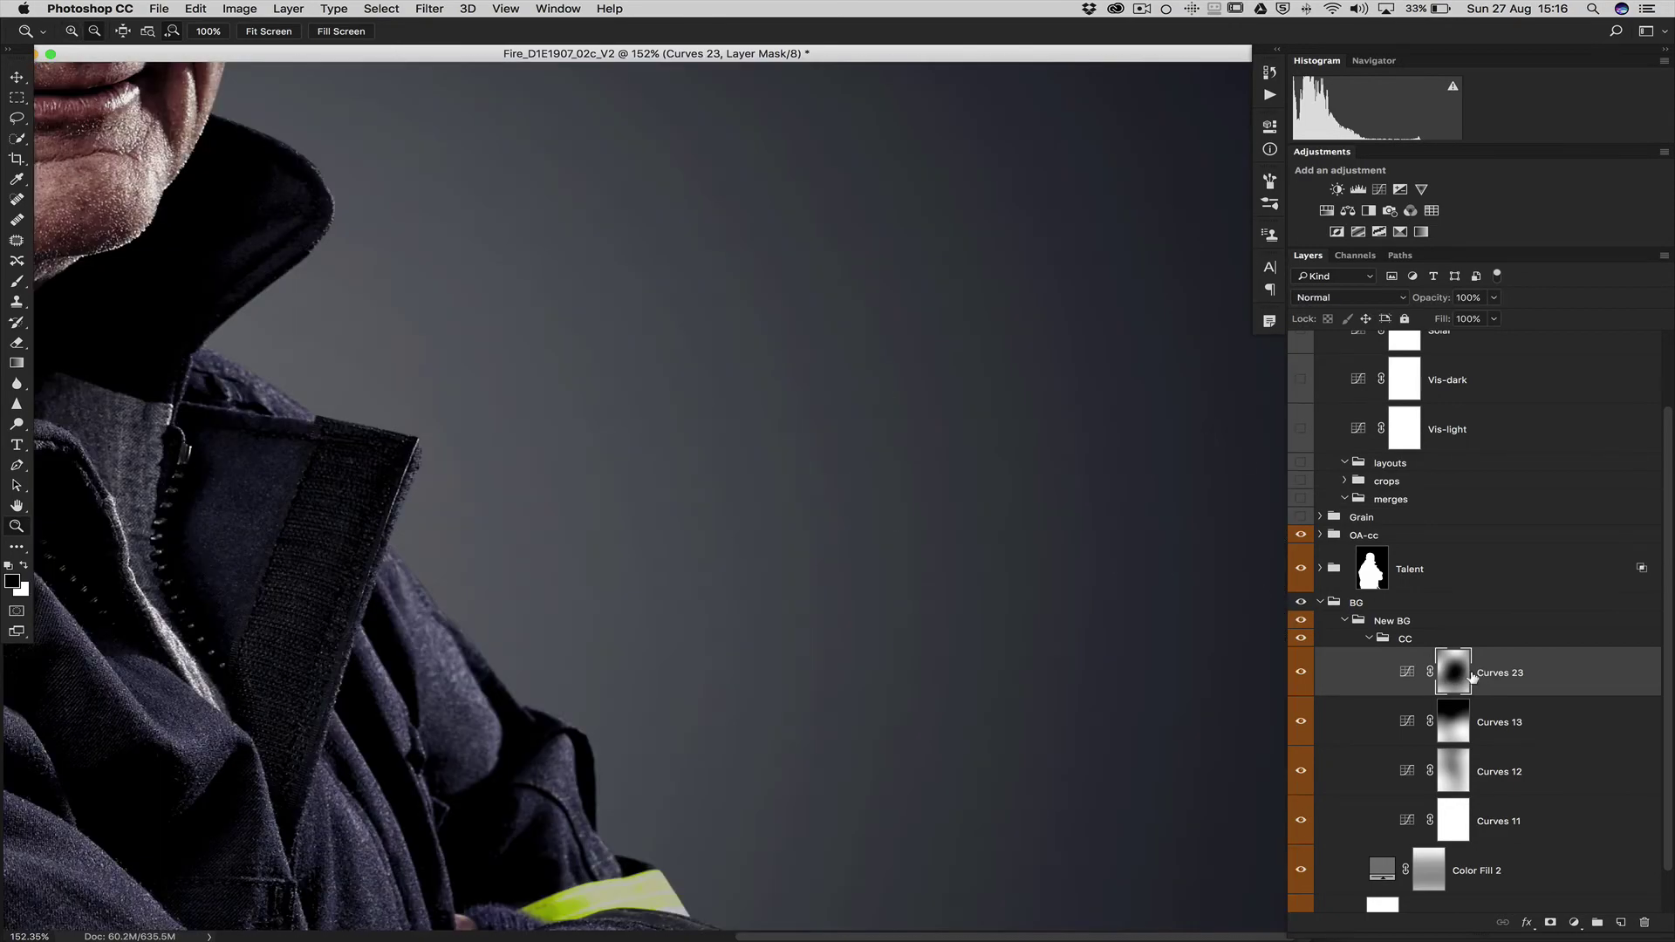
- View the Curves 23 vignette mask on its own, zoomed in to check smoothness
left_click(1454, 673, "alt")
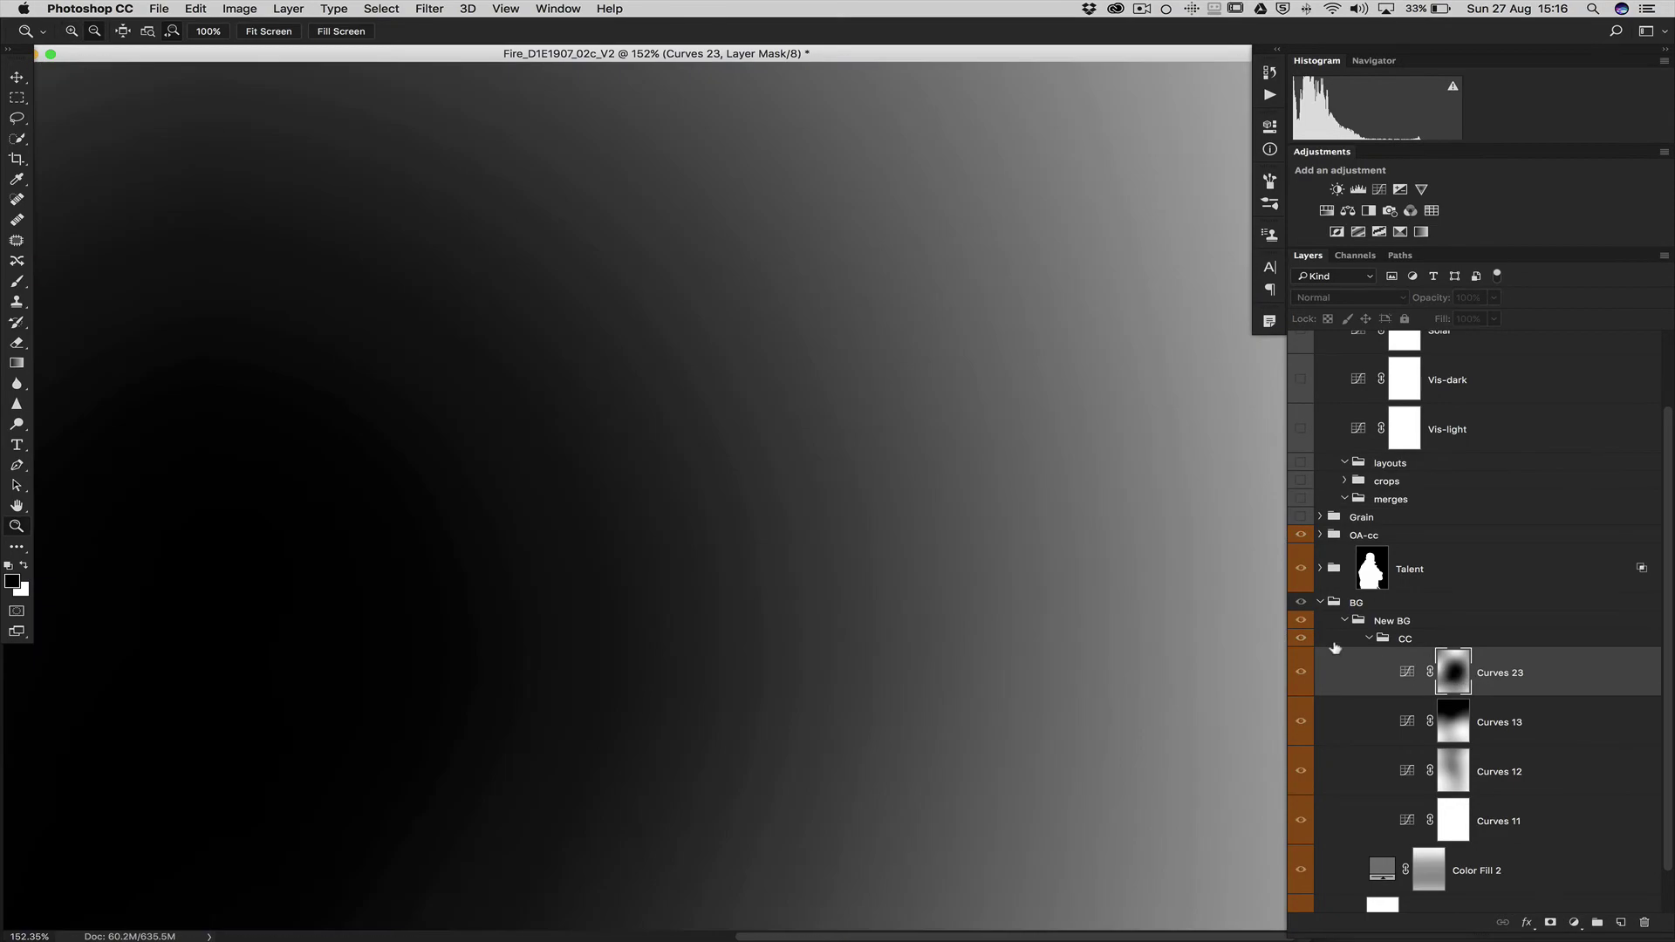
left_click(777, 480)
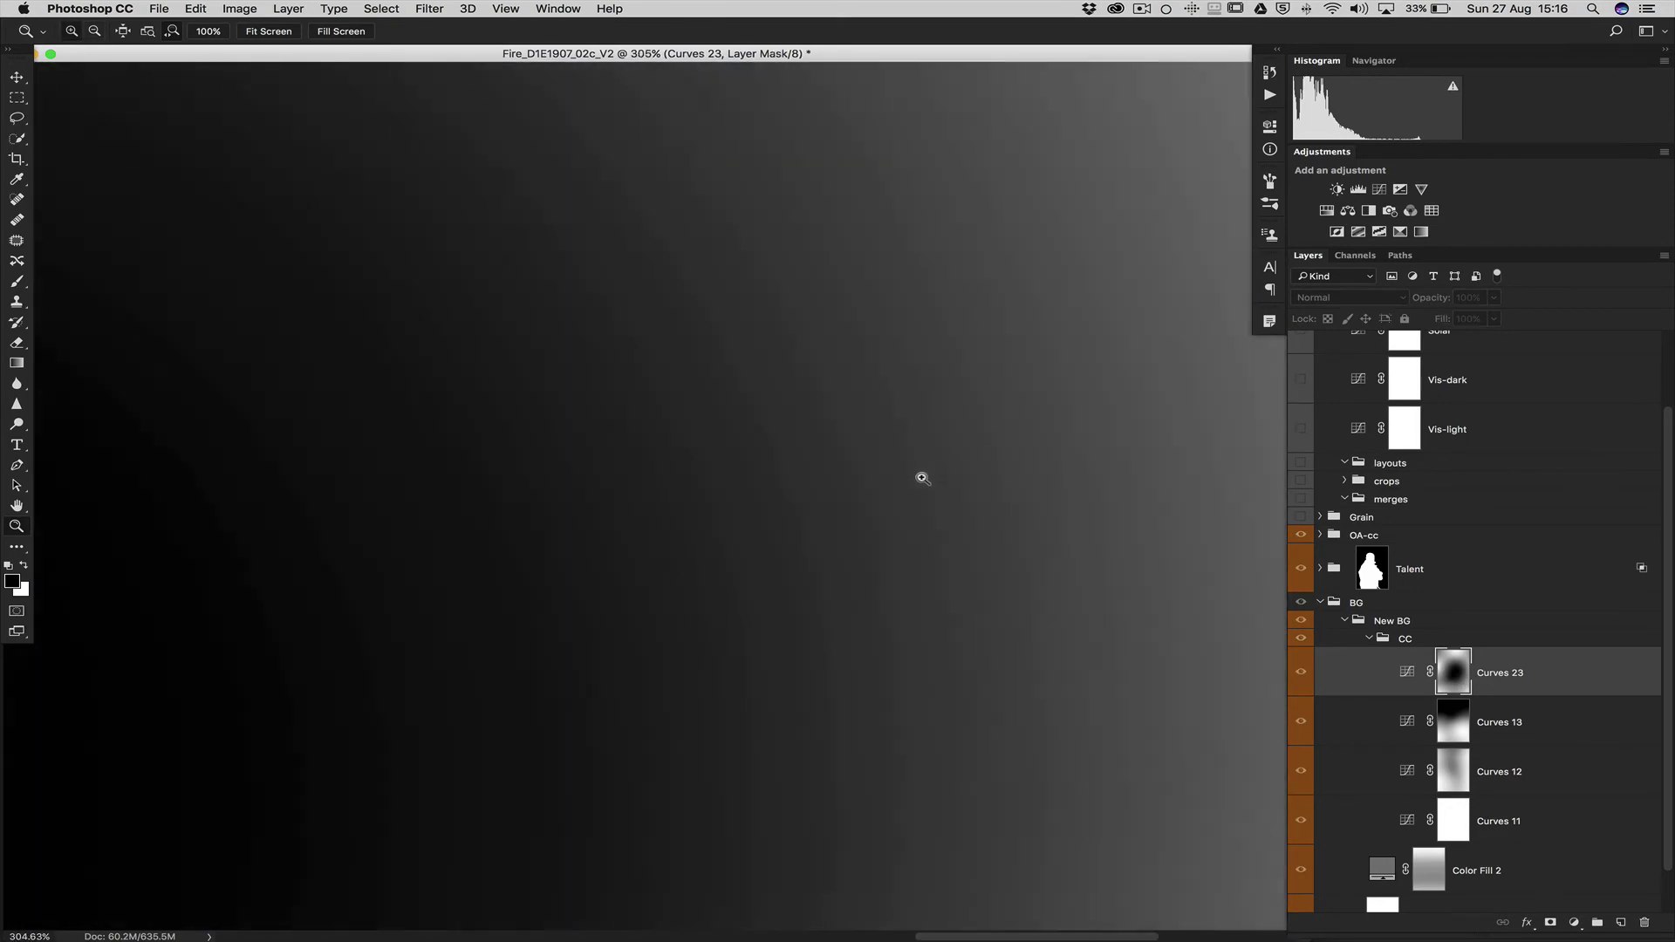
scroll(922, 478, "down", 3)
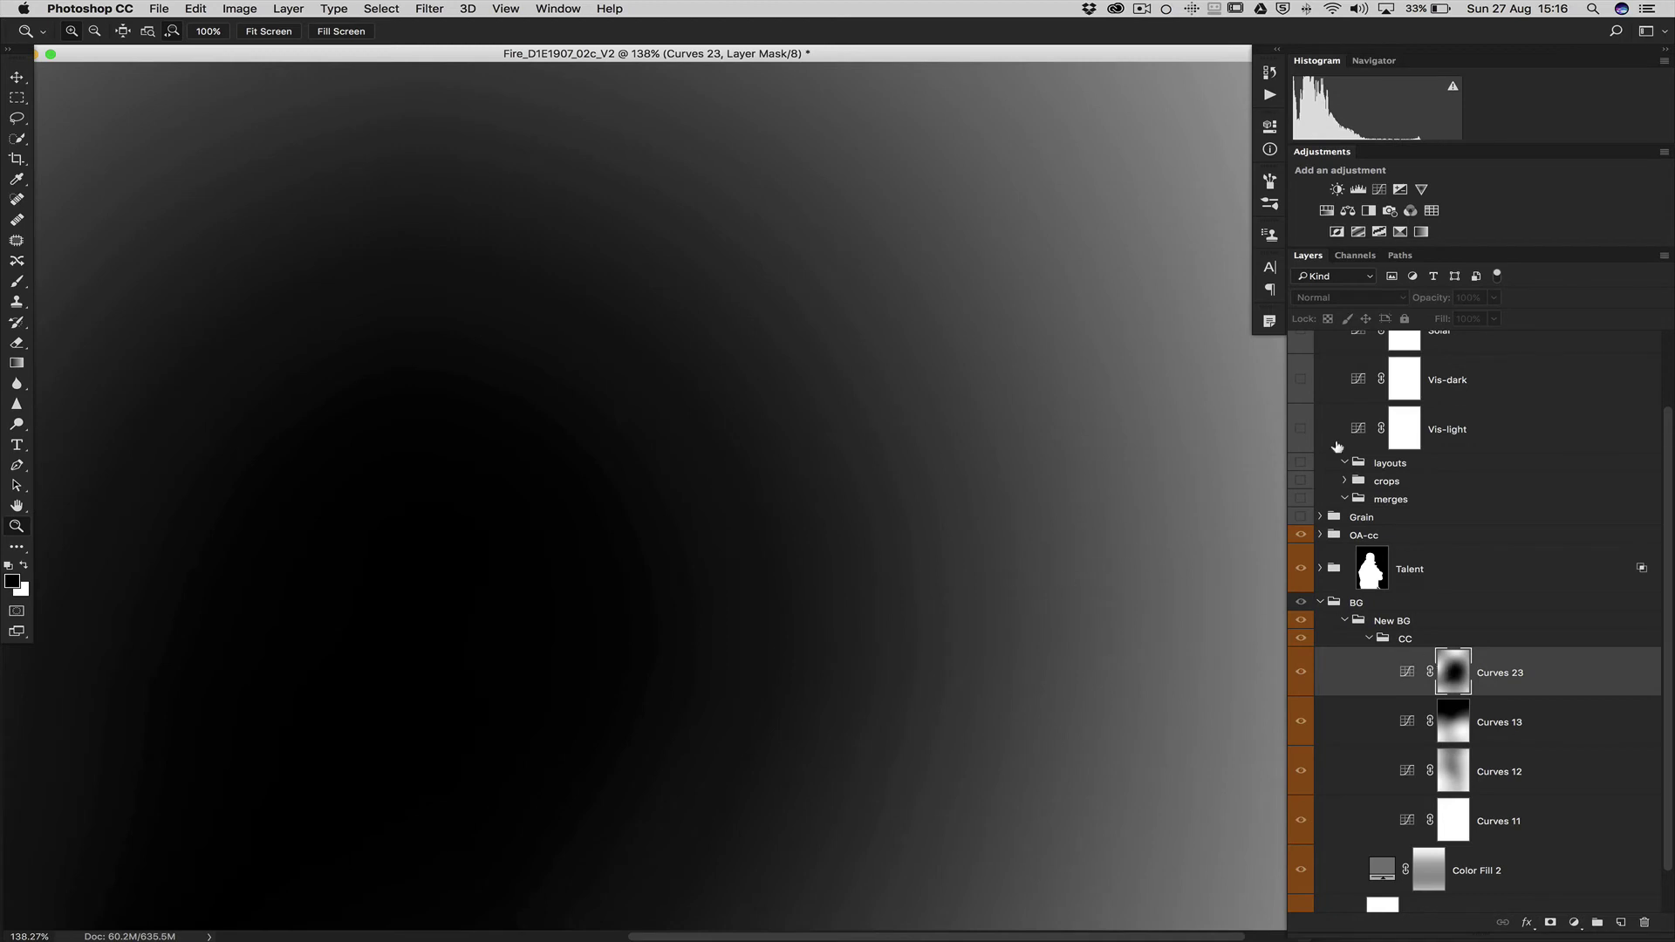
- Run the 16Bit Blur100 + G1 N action and inspect the smoothed mask before returning to the portrait
left_click(1270, 127)
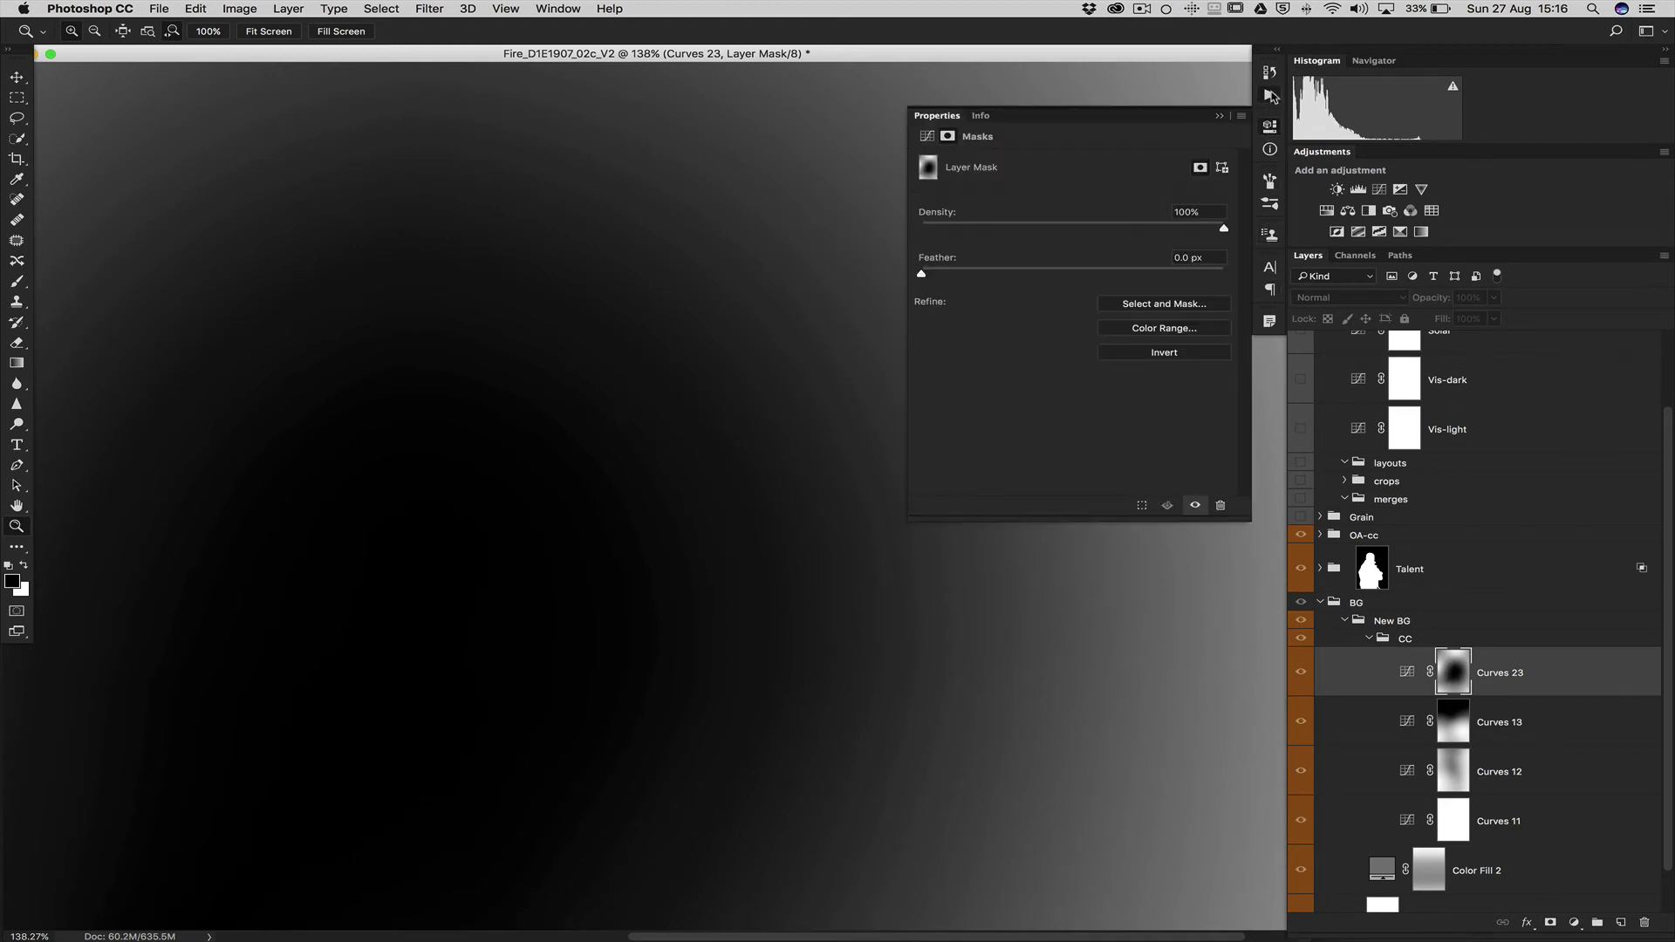
left_click(1269, 95)
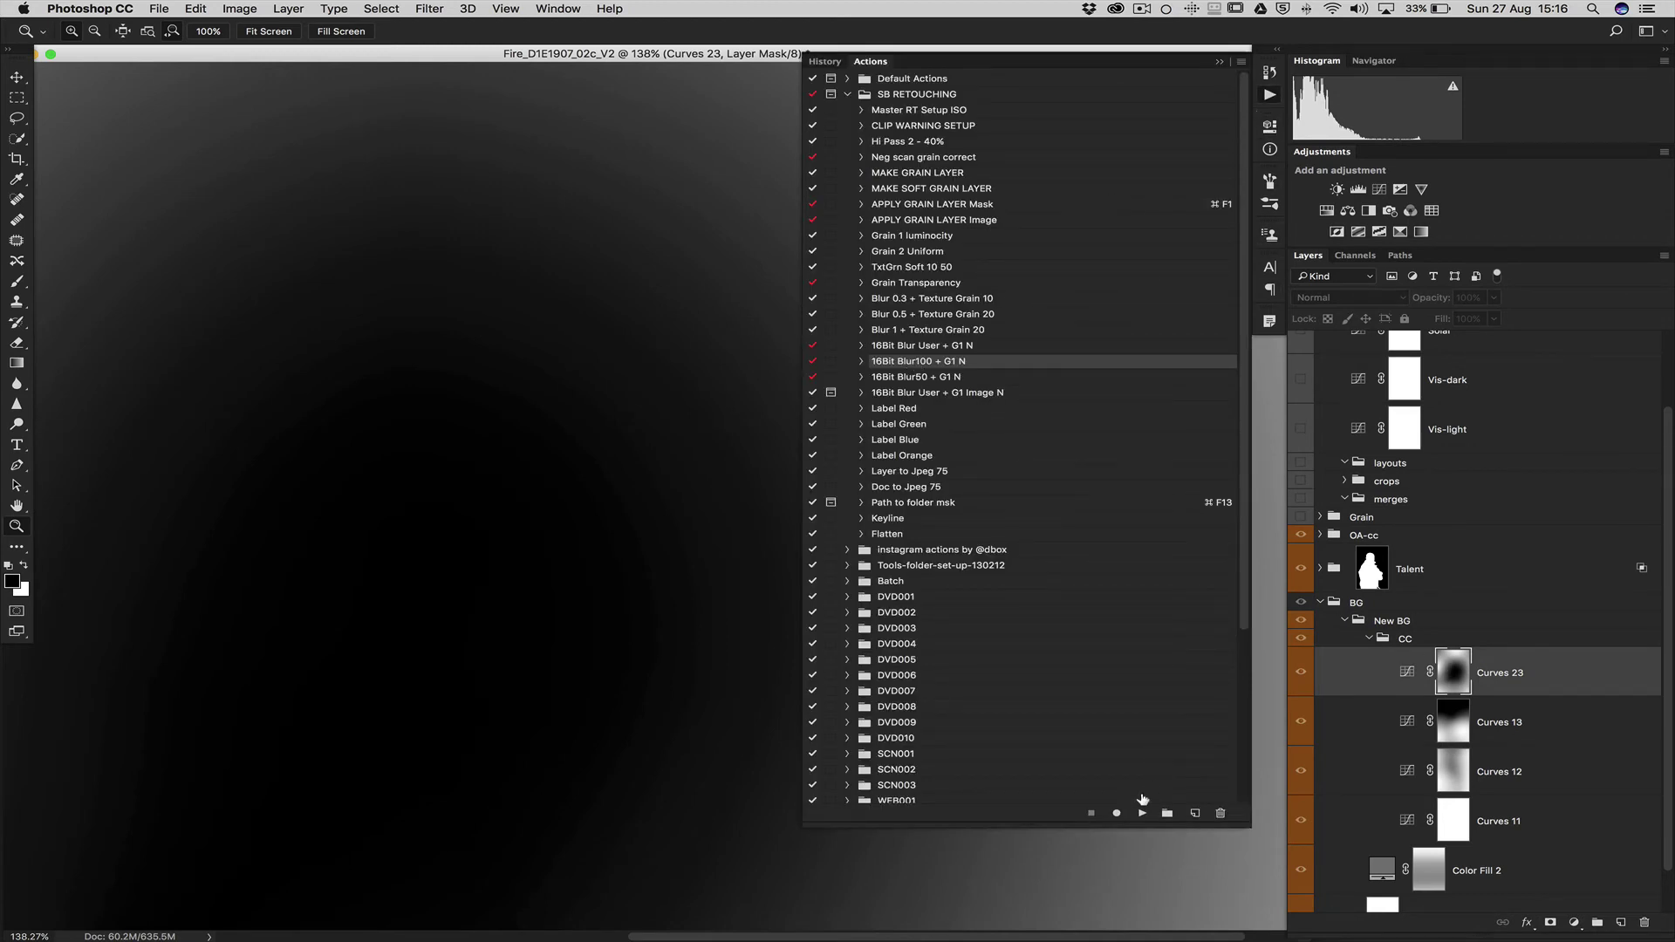
left_click(1142, 814)
left_click_drag(610, 337, 655, 363)
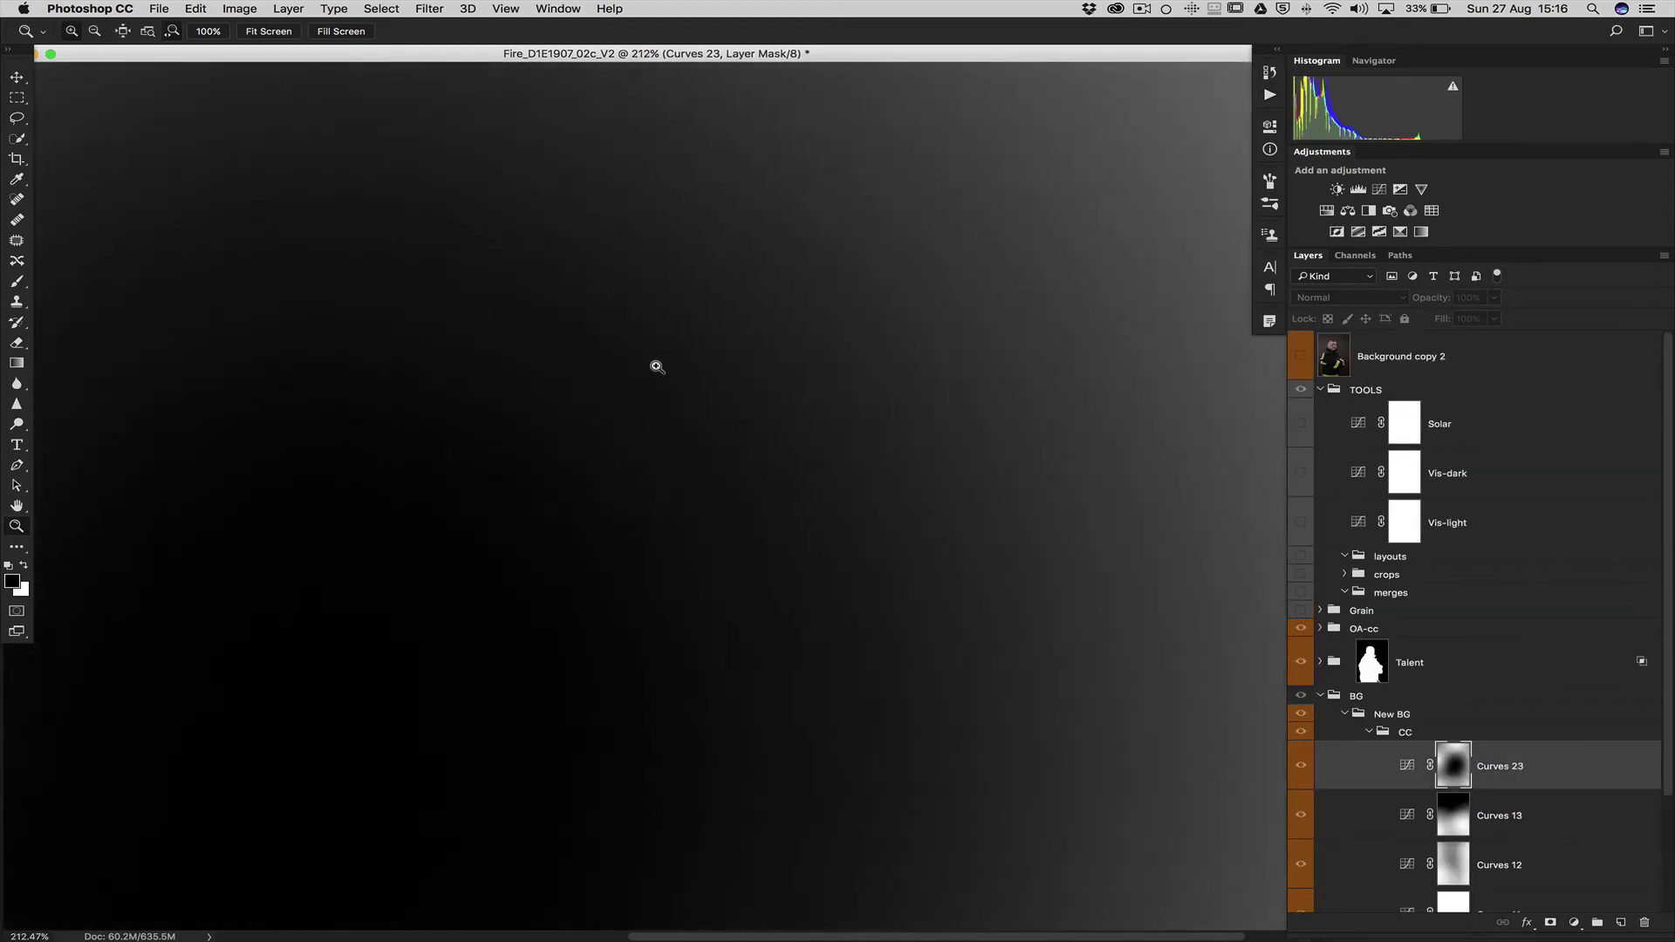
left_click_drag(965, 624, 617, 452)
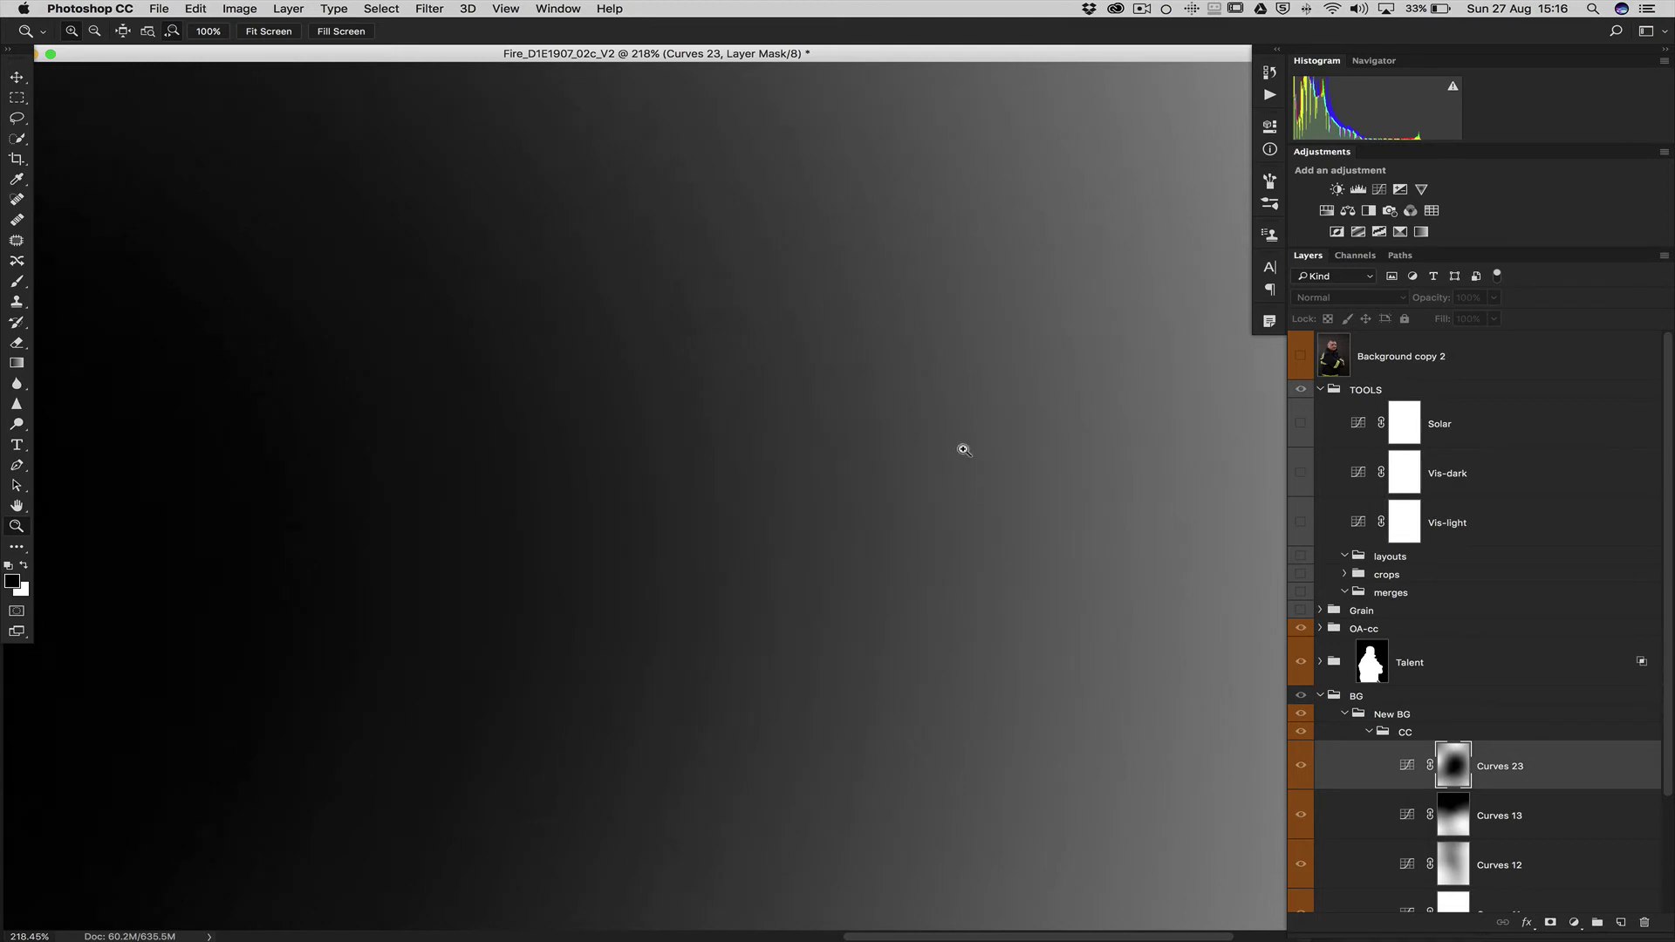
left_click_drag(963, 449, 859, 457)
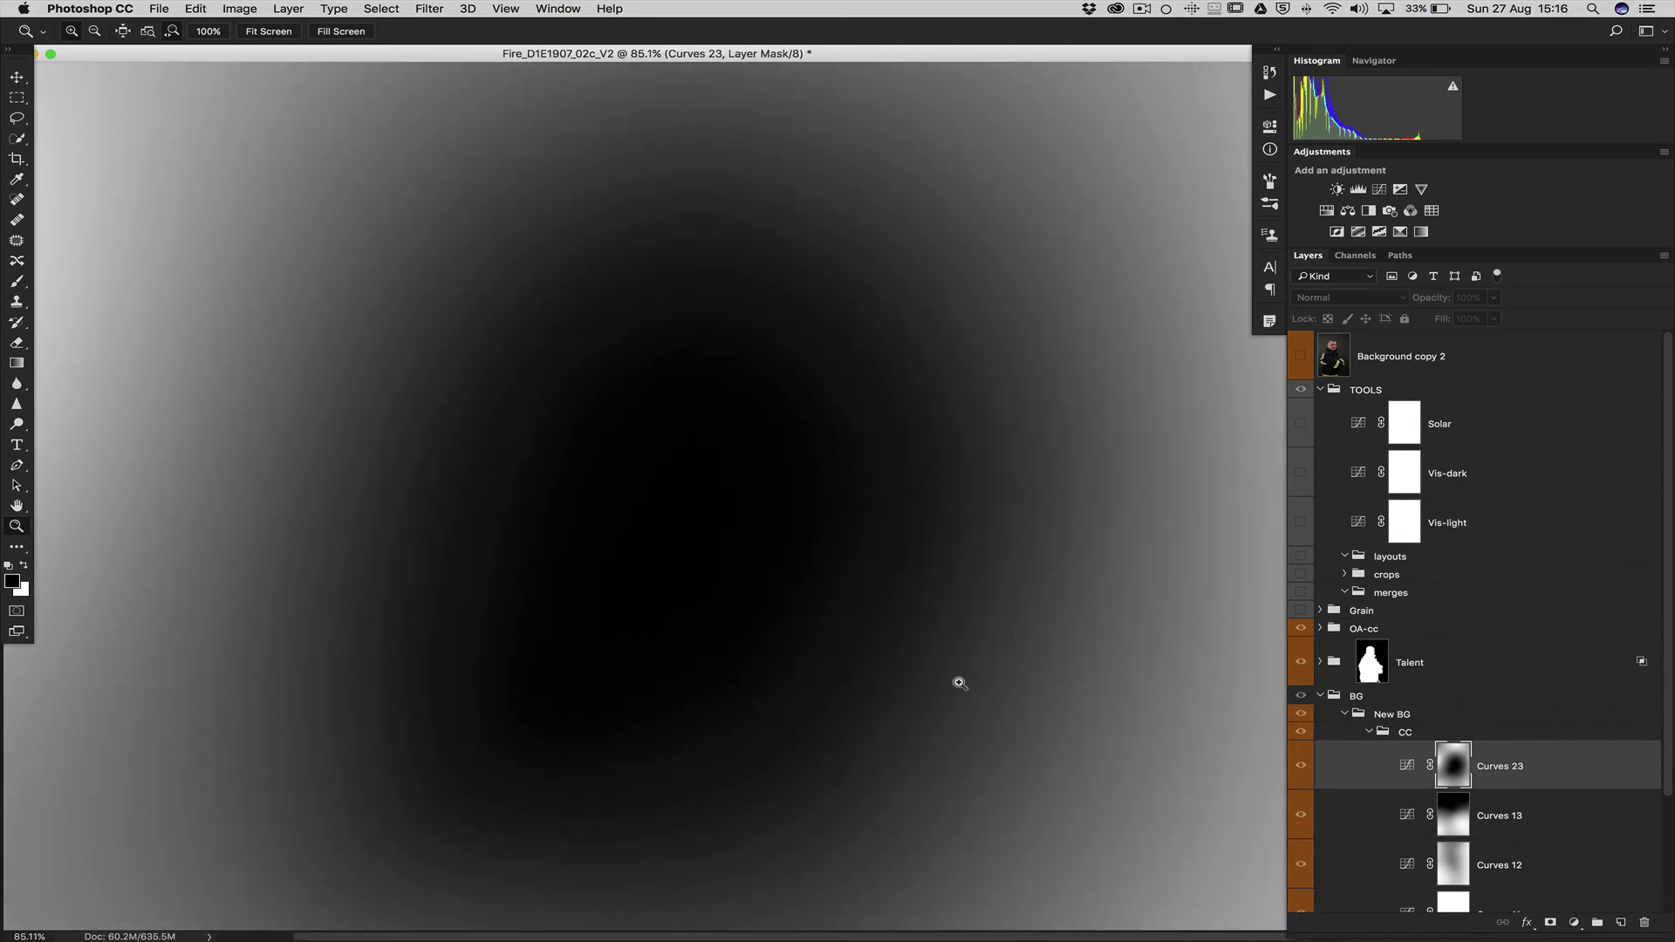
key("super+0")
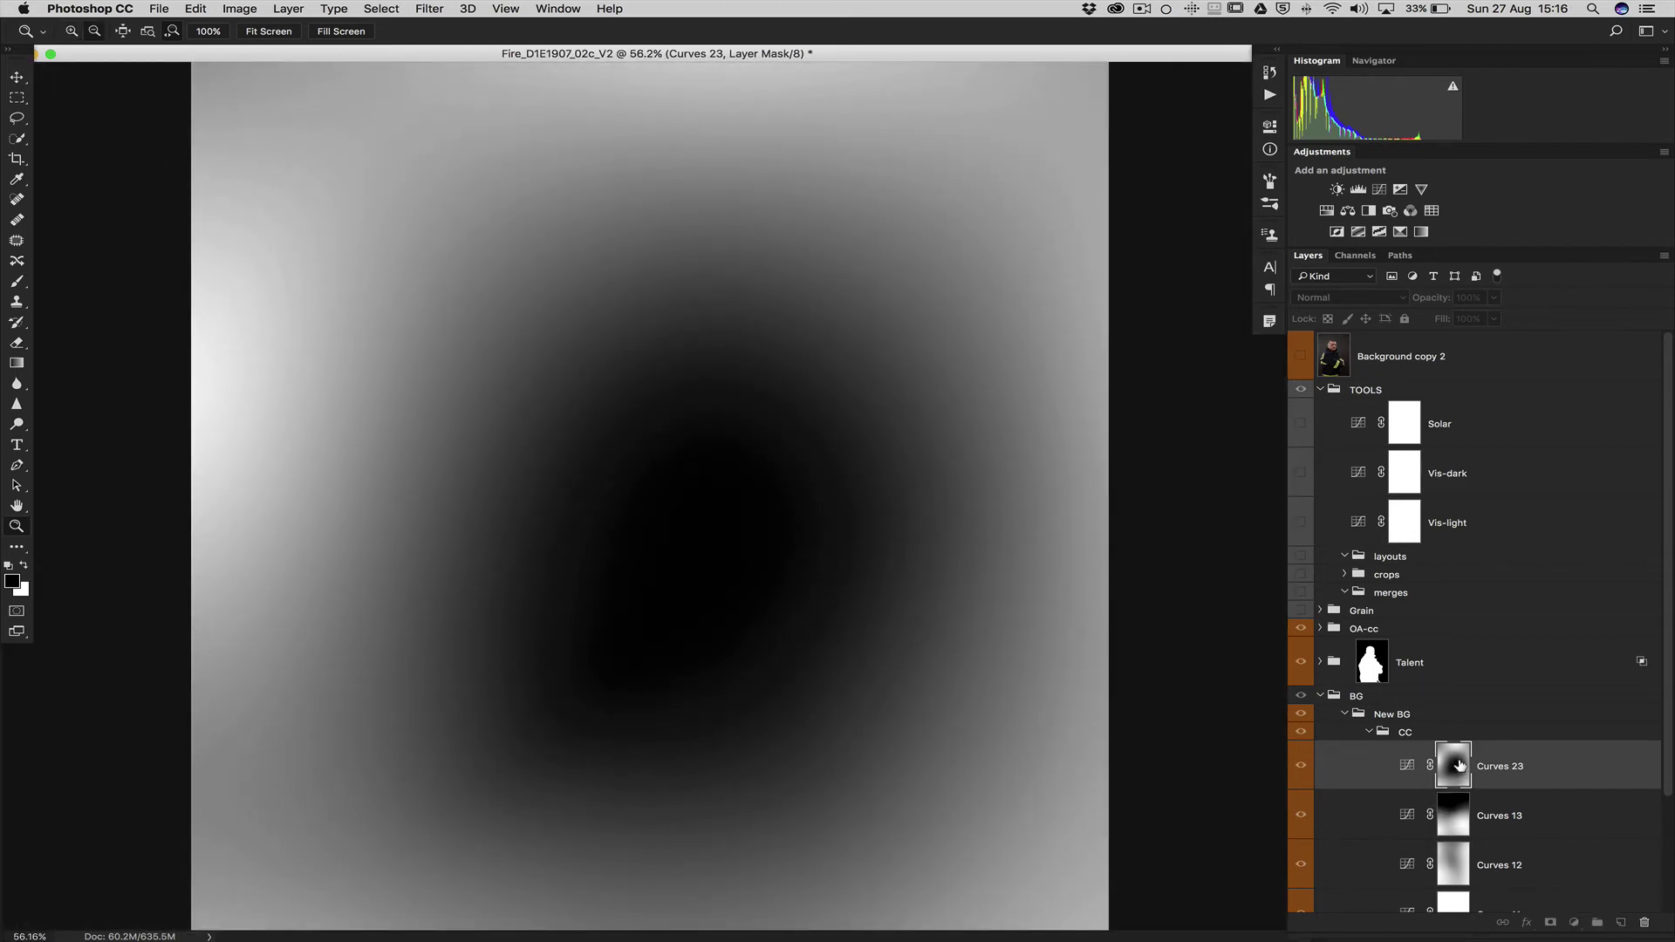
left_click(1435, 766, "alt")
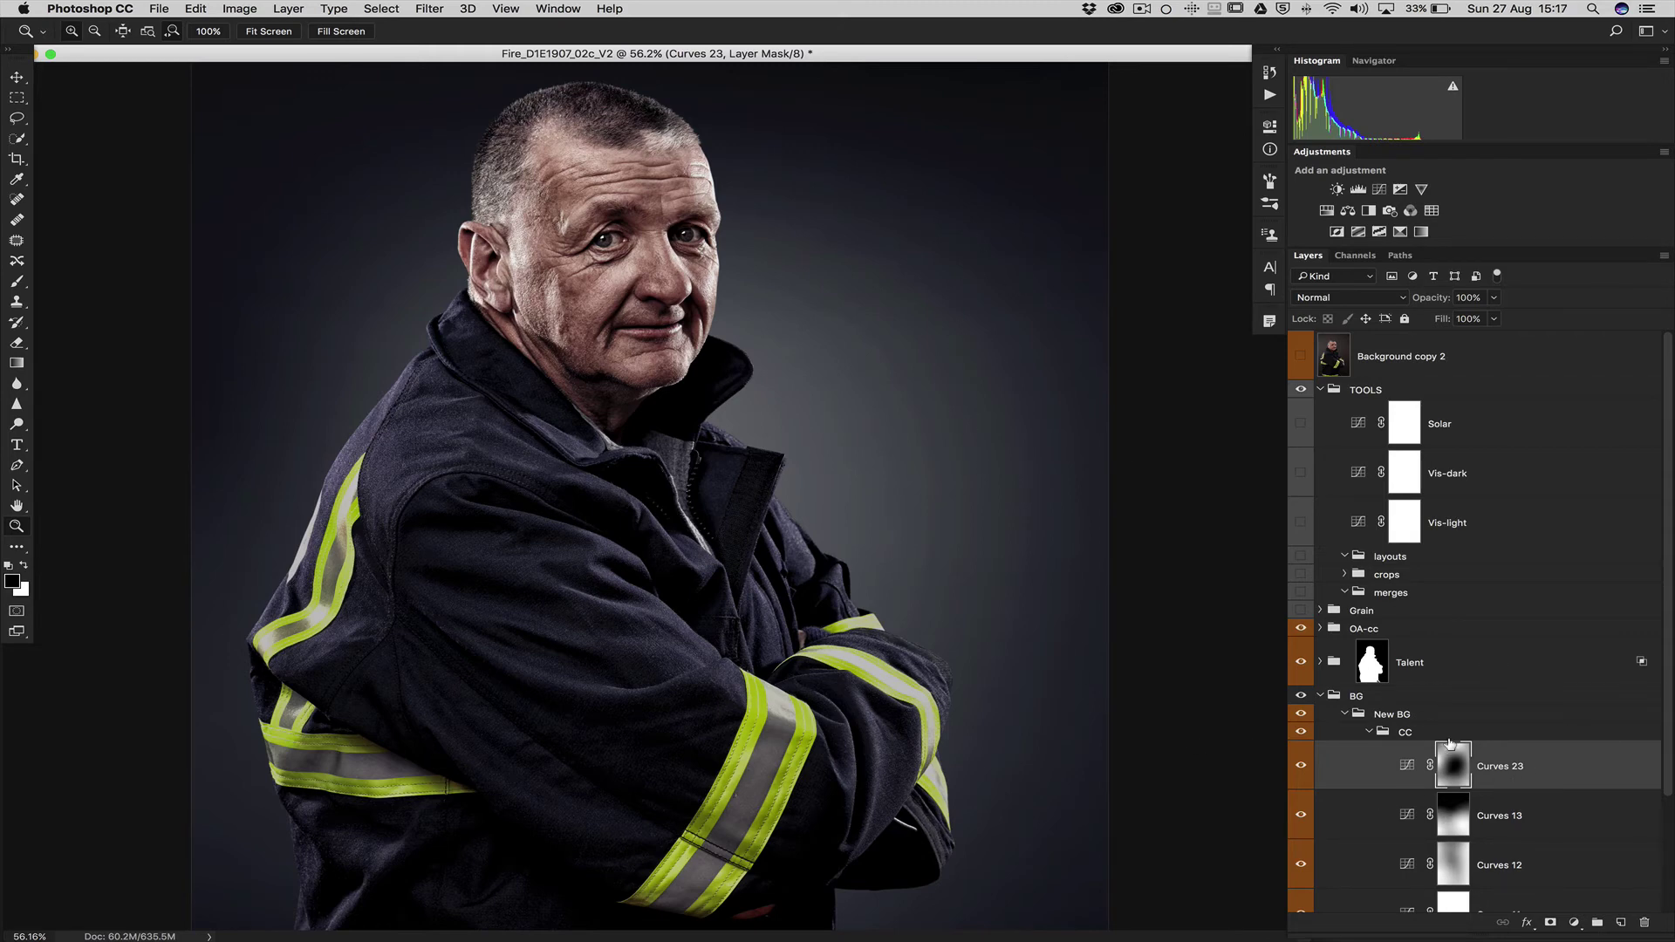
- Delete and then restore the Curves 23 layer, leaving the CC group collapsed
left_click_drag(1406, 765, 1643, 922)
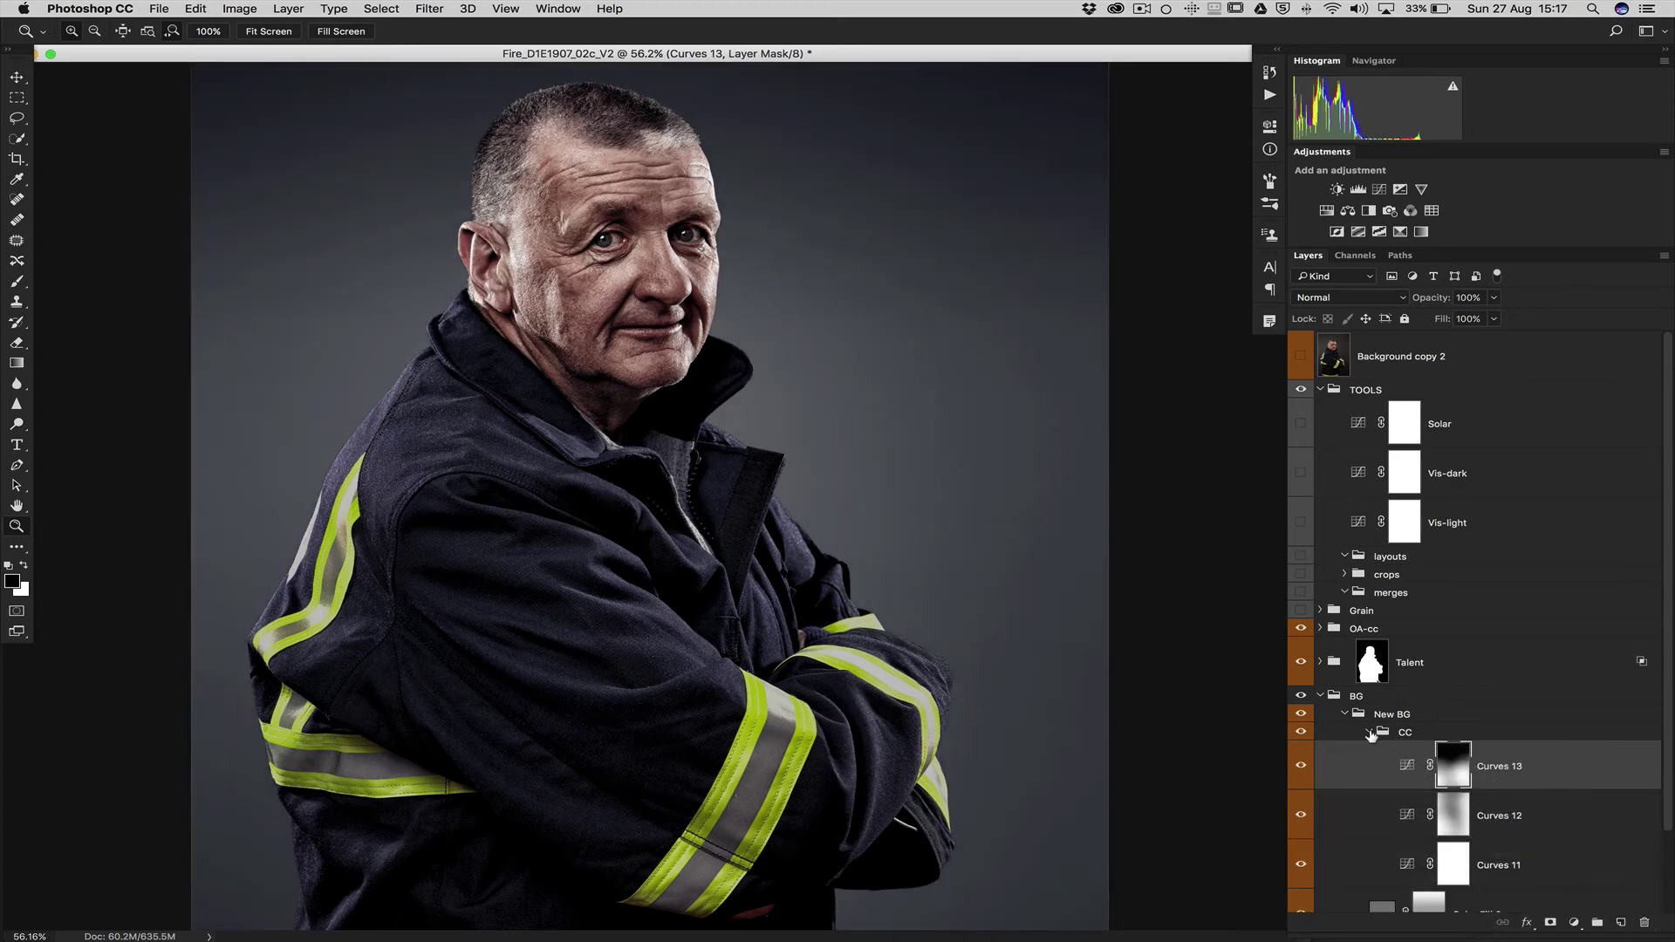
left_click(1369, 733)
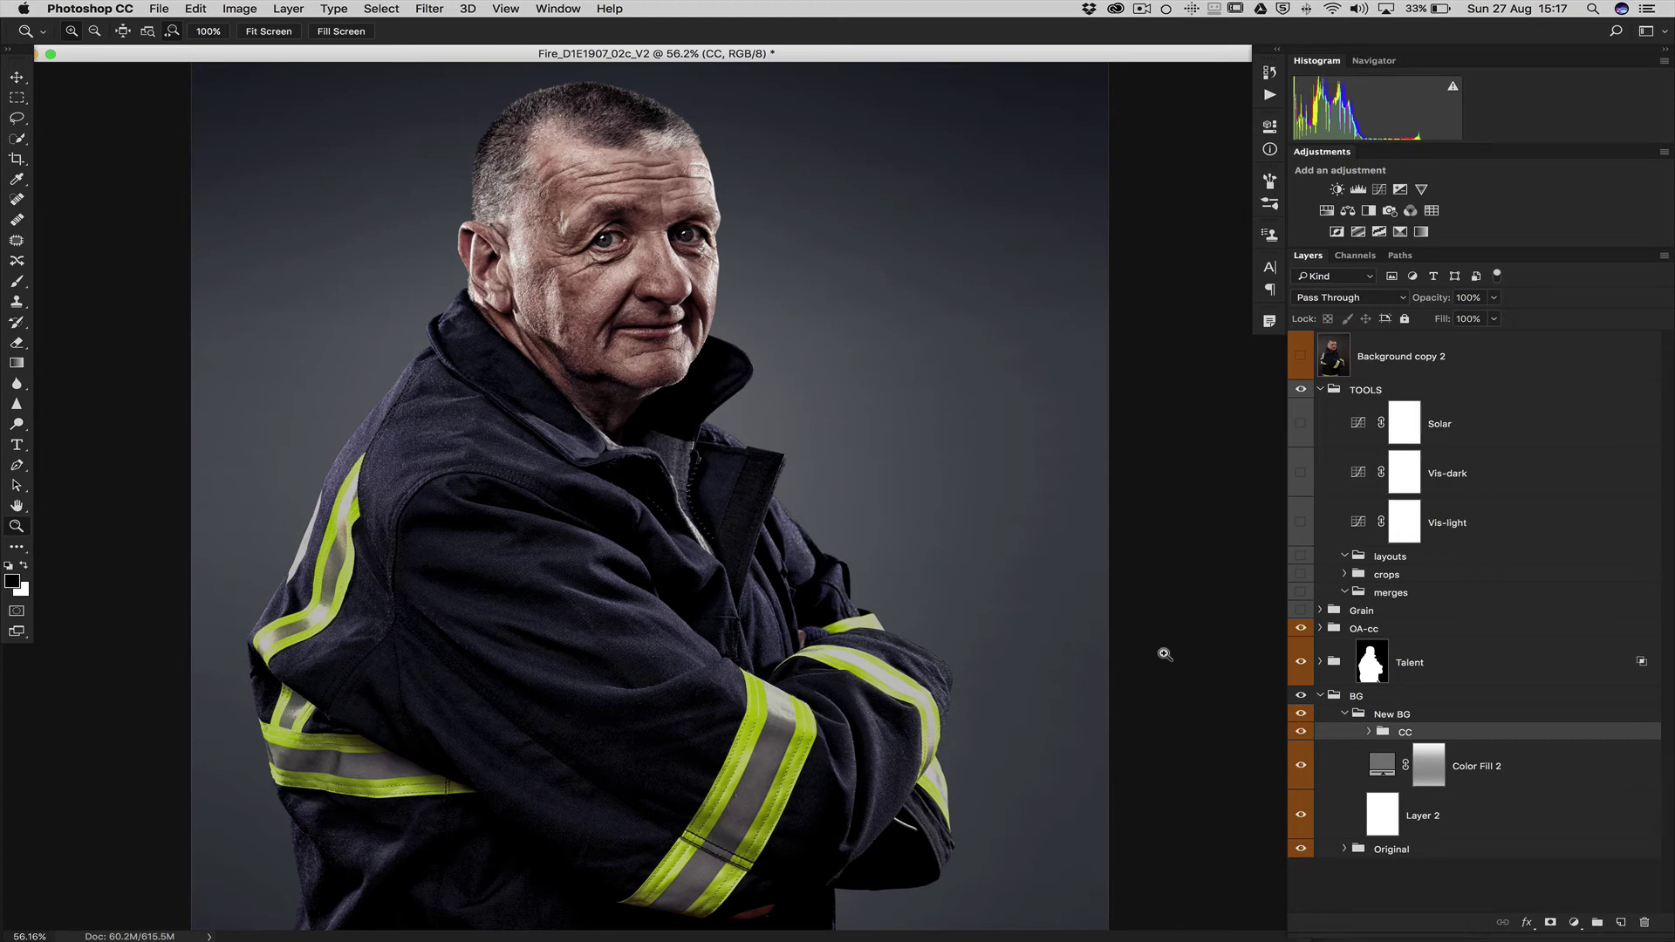
left_click(1368, 732)
key("super+v")
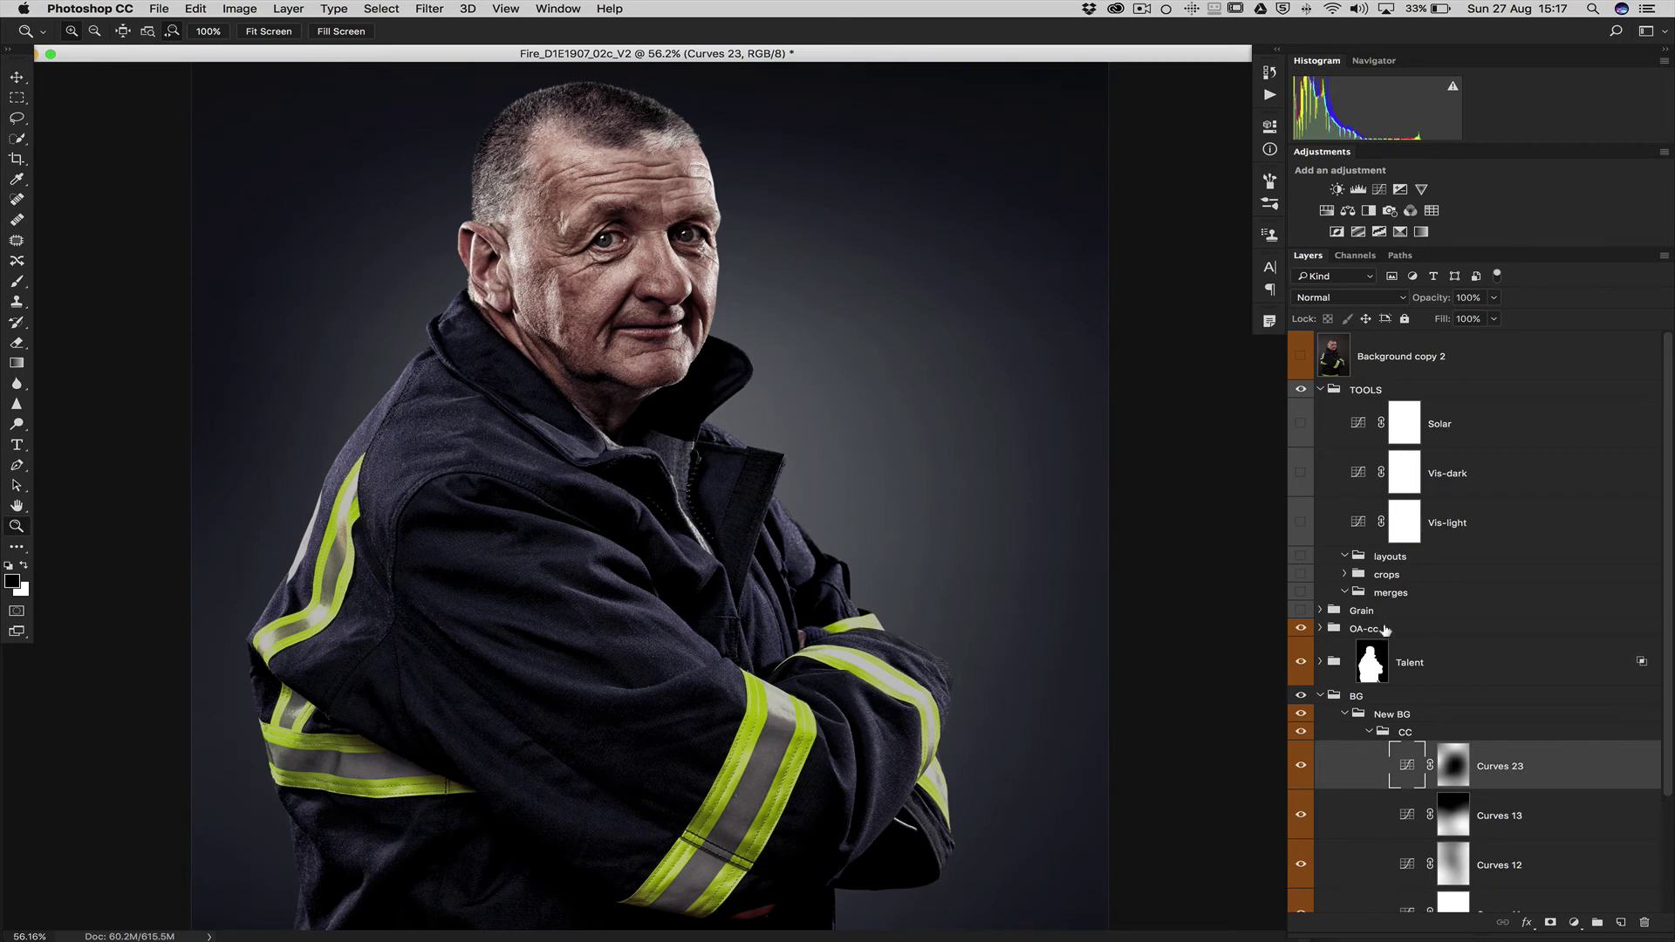
left_click(1380, 735)
left_click(1368, 733)
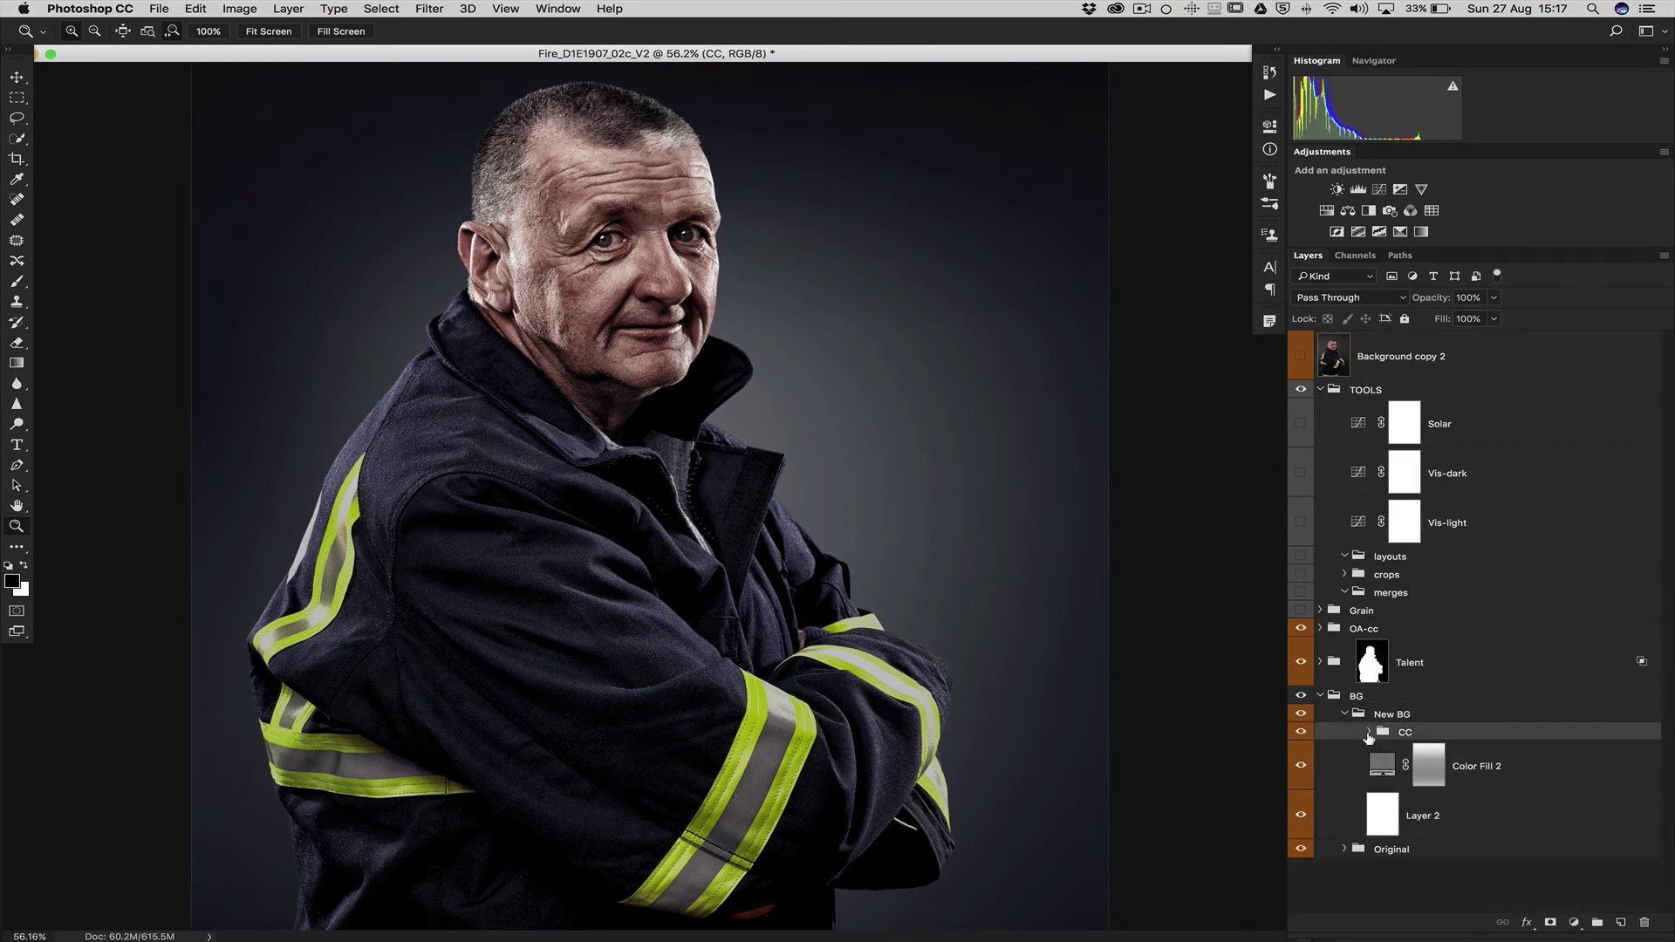
- Show the Solar check layer and zoom into the solarized background above the head
left_click(1300, 423)
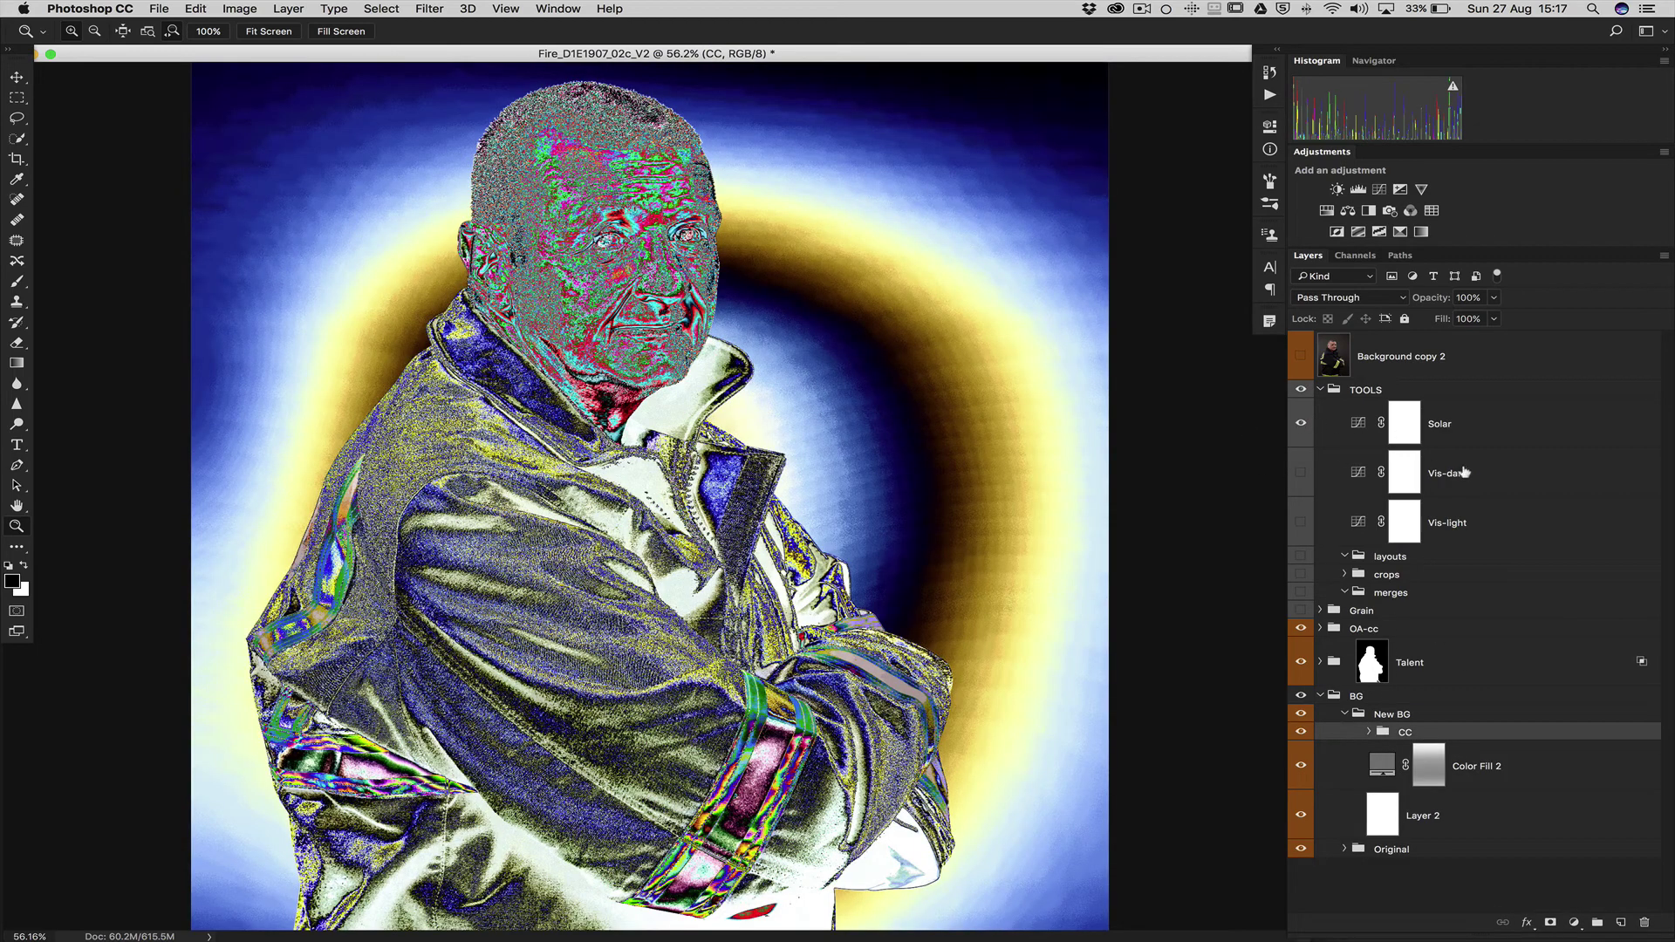
left_click(1428, 433)
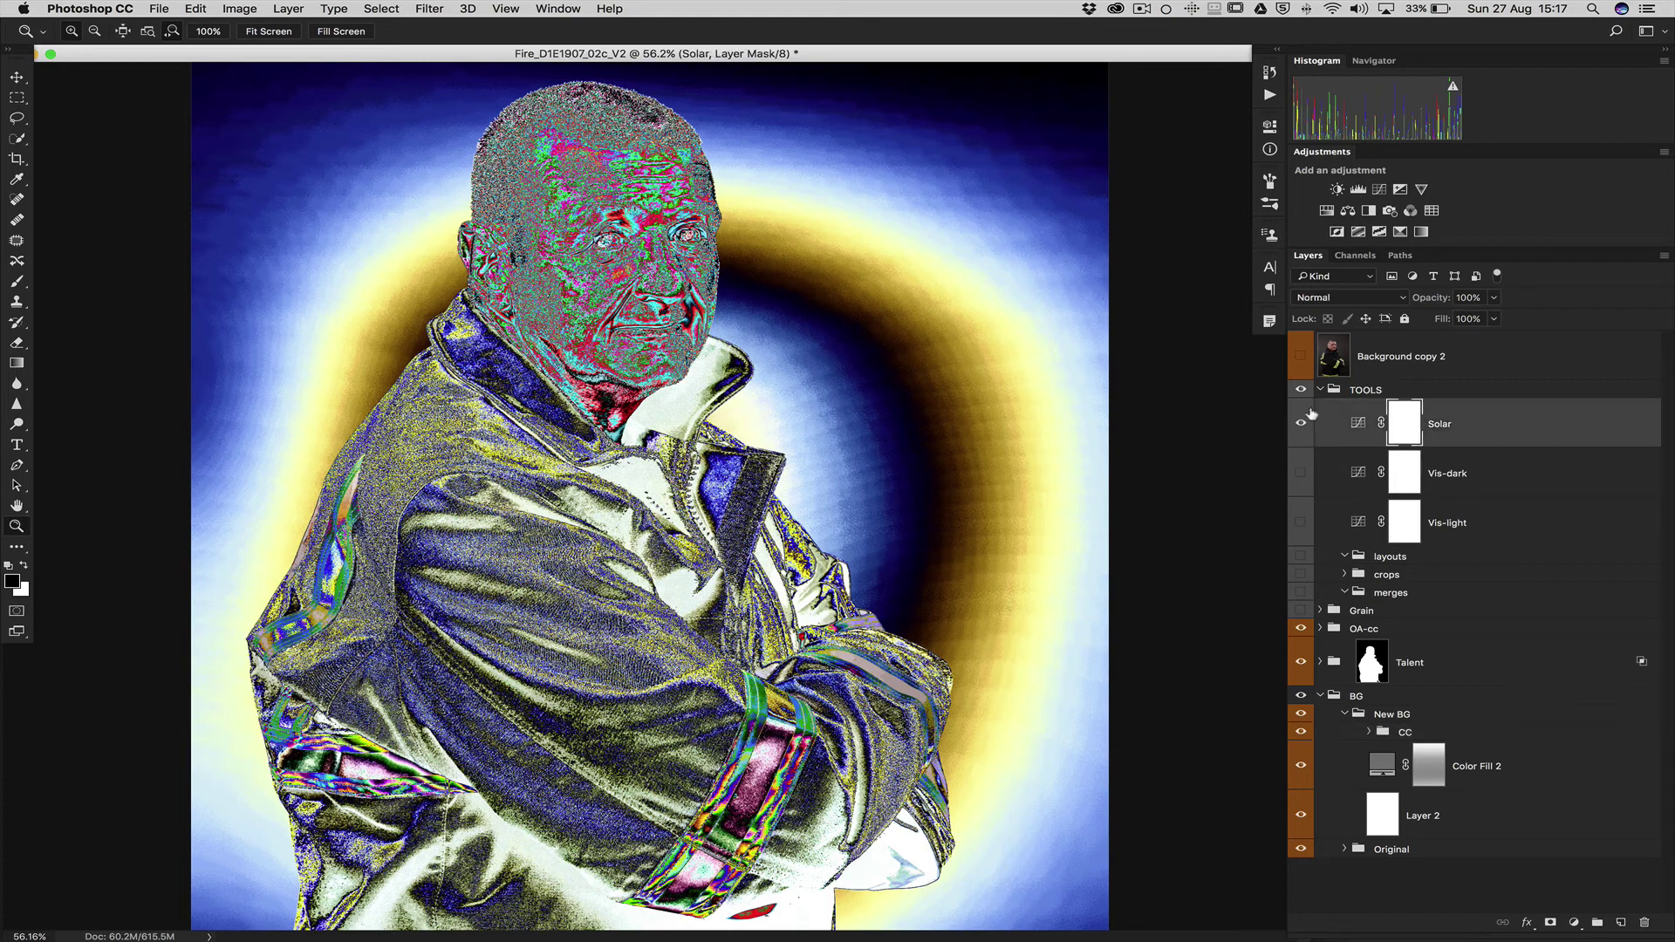
scroll(949, 317, "up", 5)
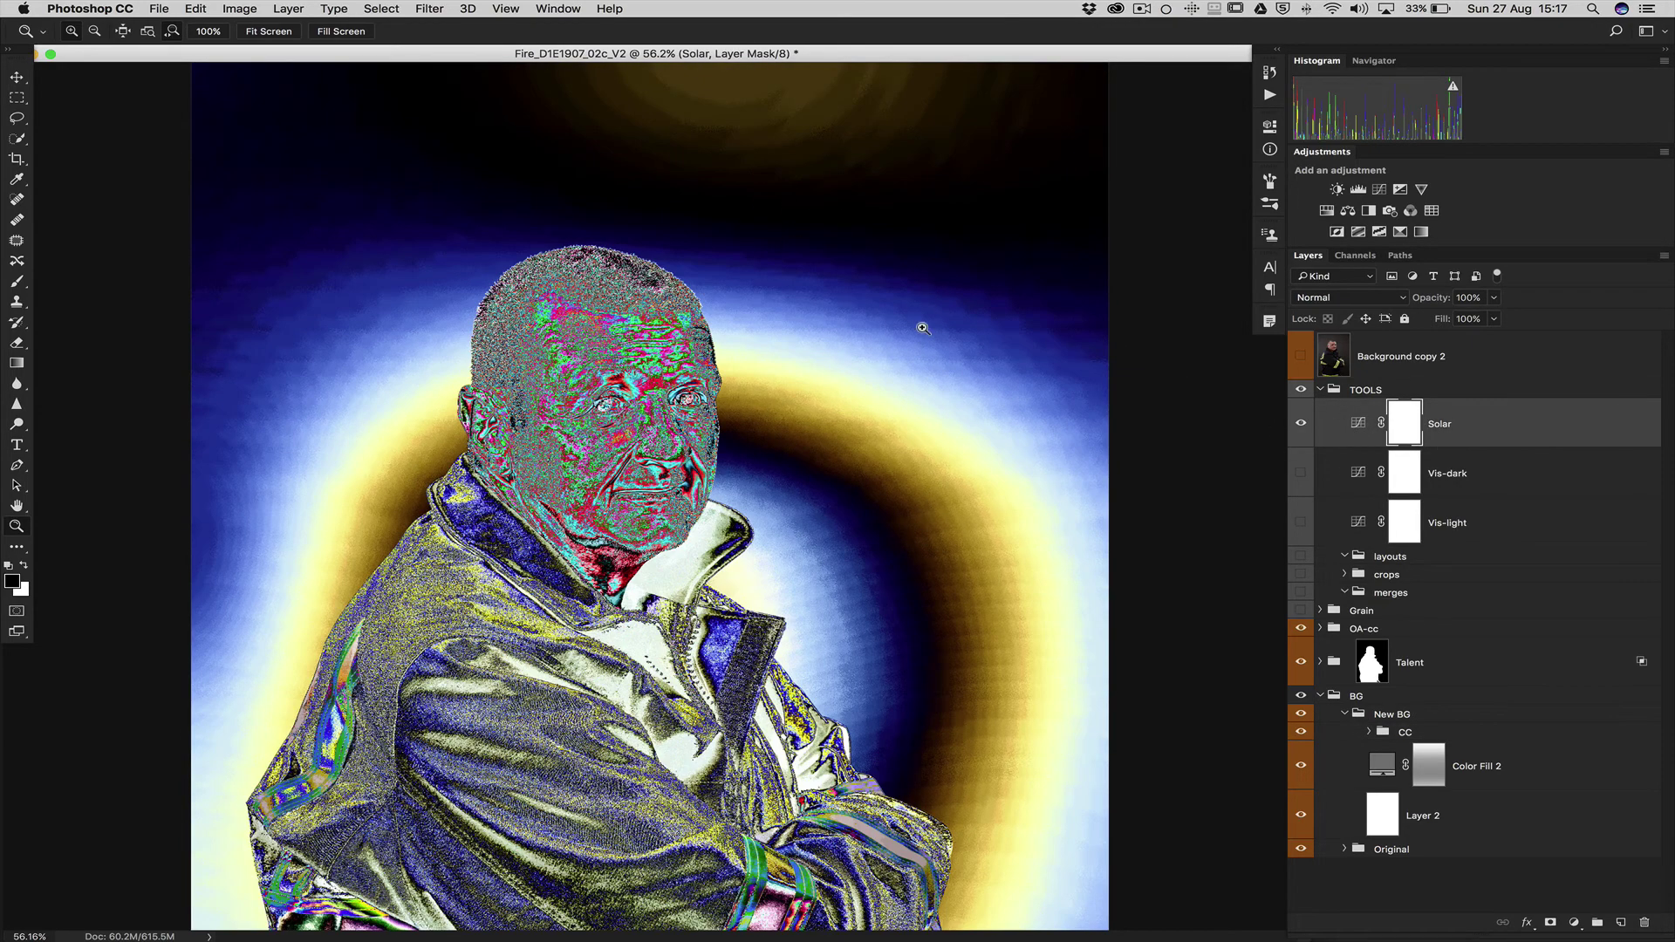
mouse_move(953, 534)
left_mouse_down()
mouse_move(1002, 566)
mouse_move(950, 542)
left_mouse_up()
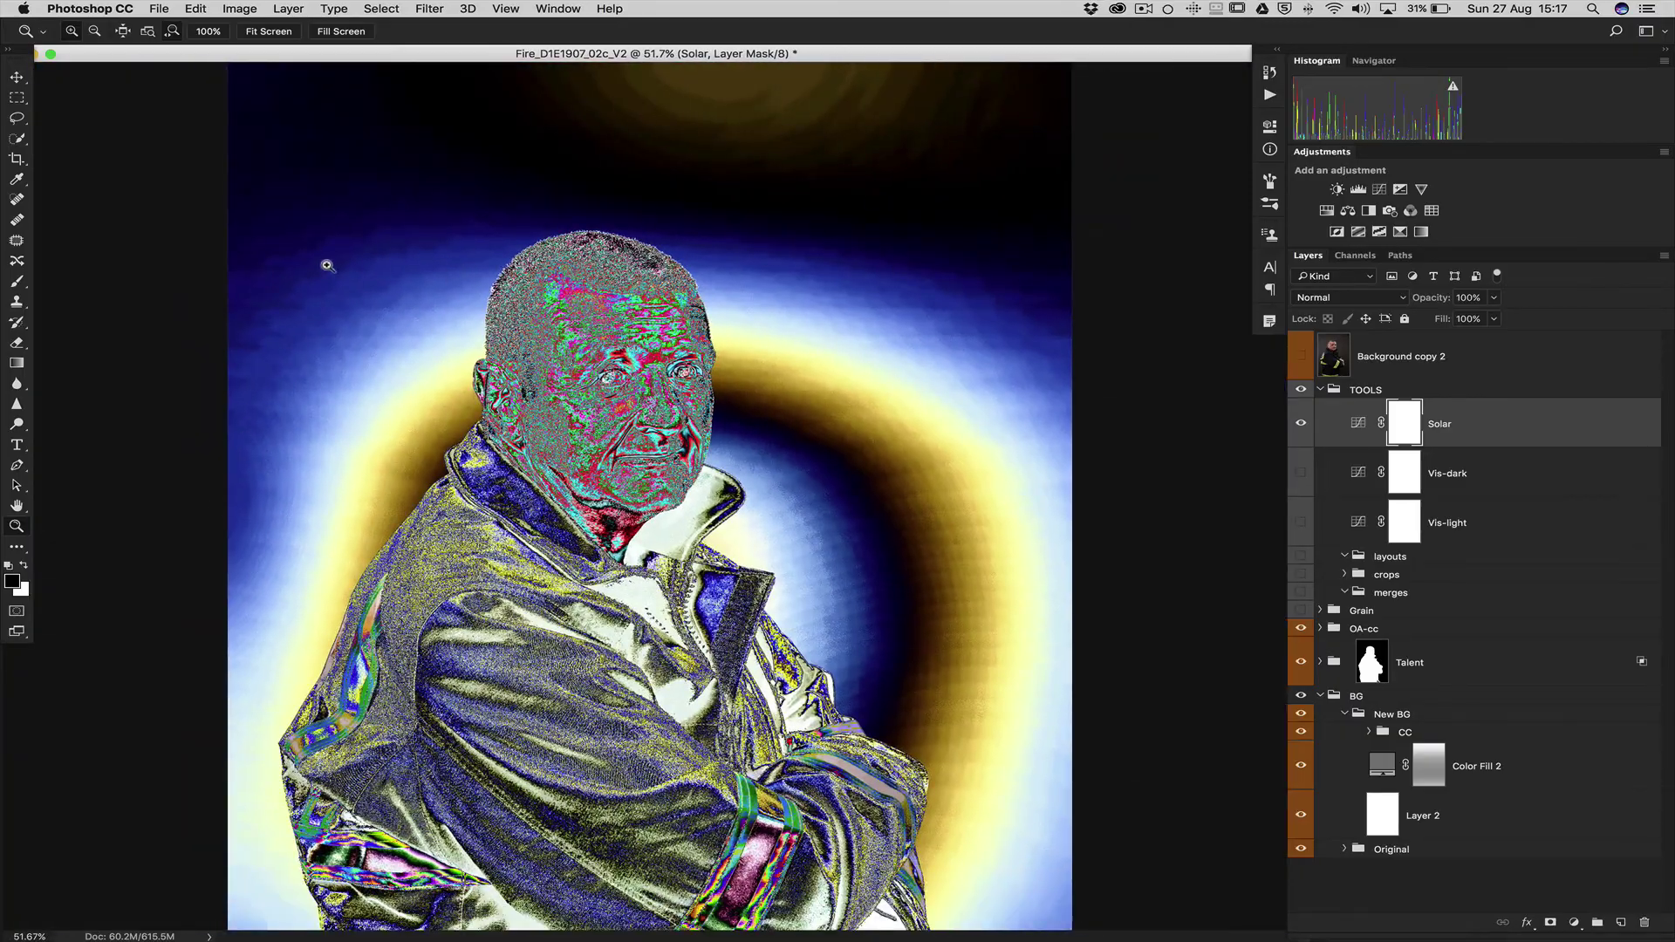
left_click_drag(325, 261, 329, 381)
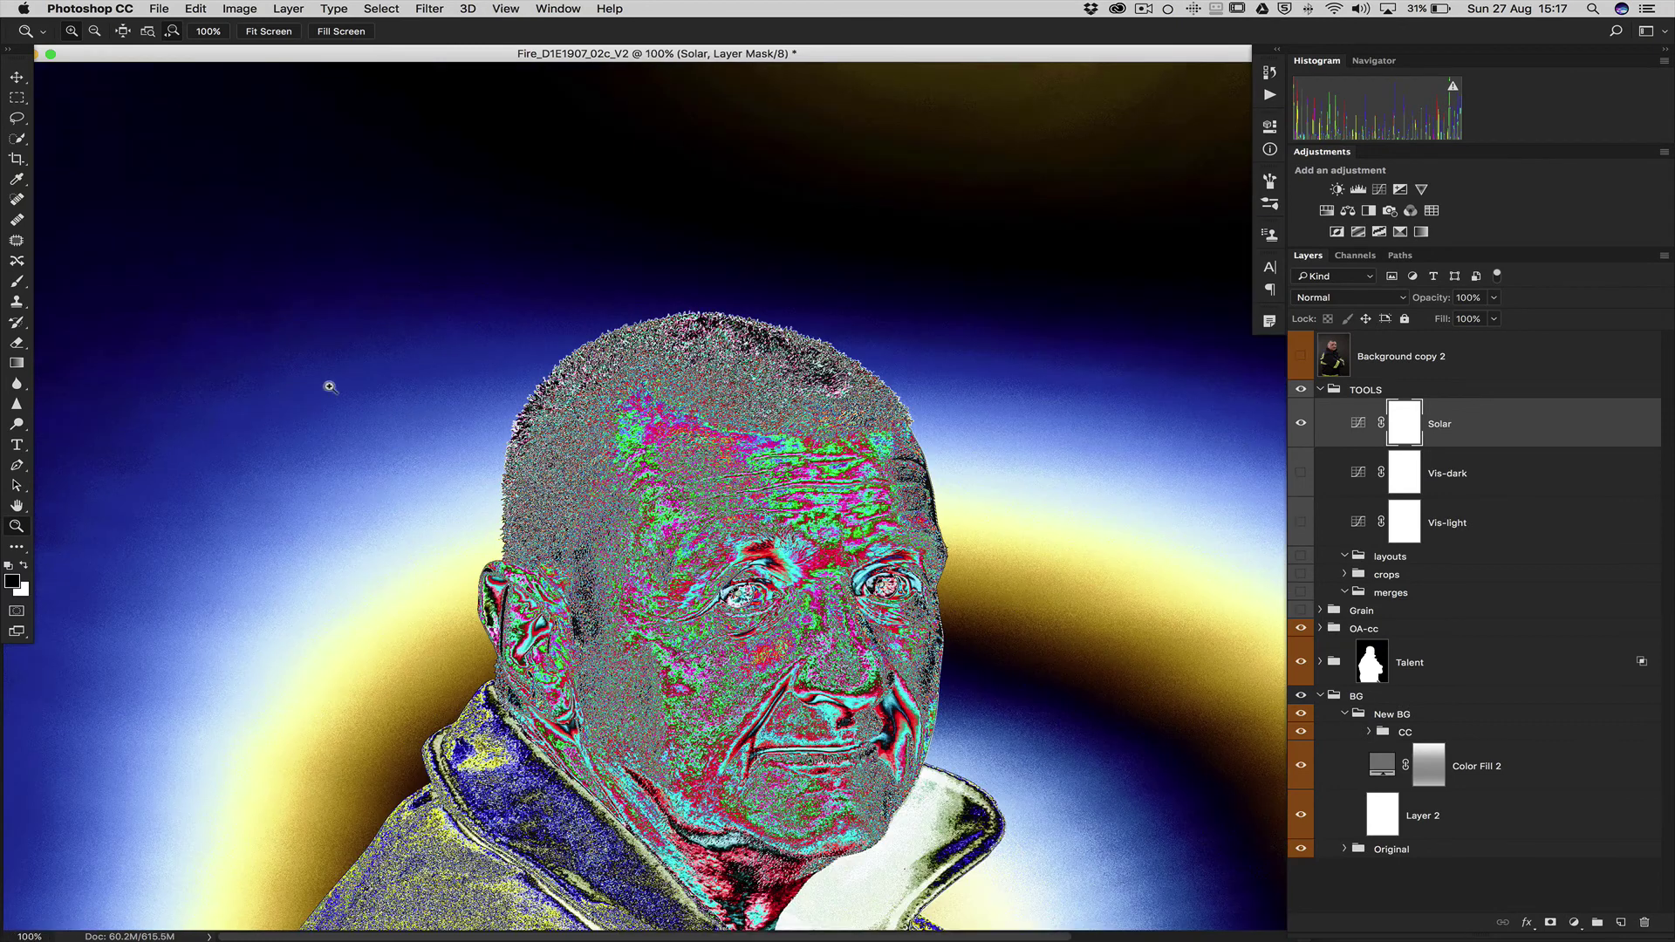
scroll(819, 247, "up", 3)
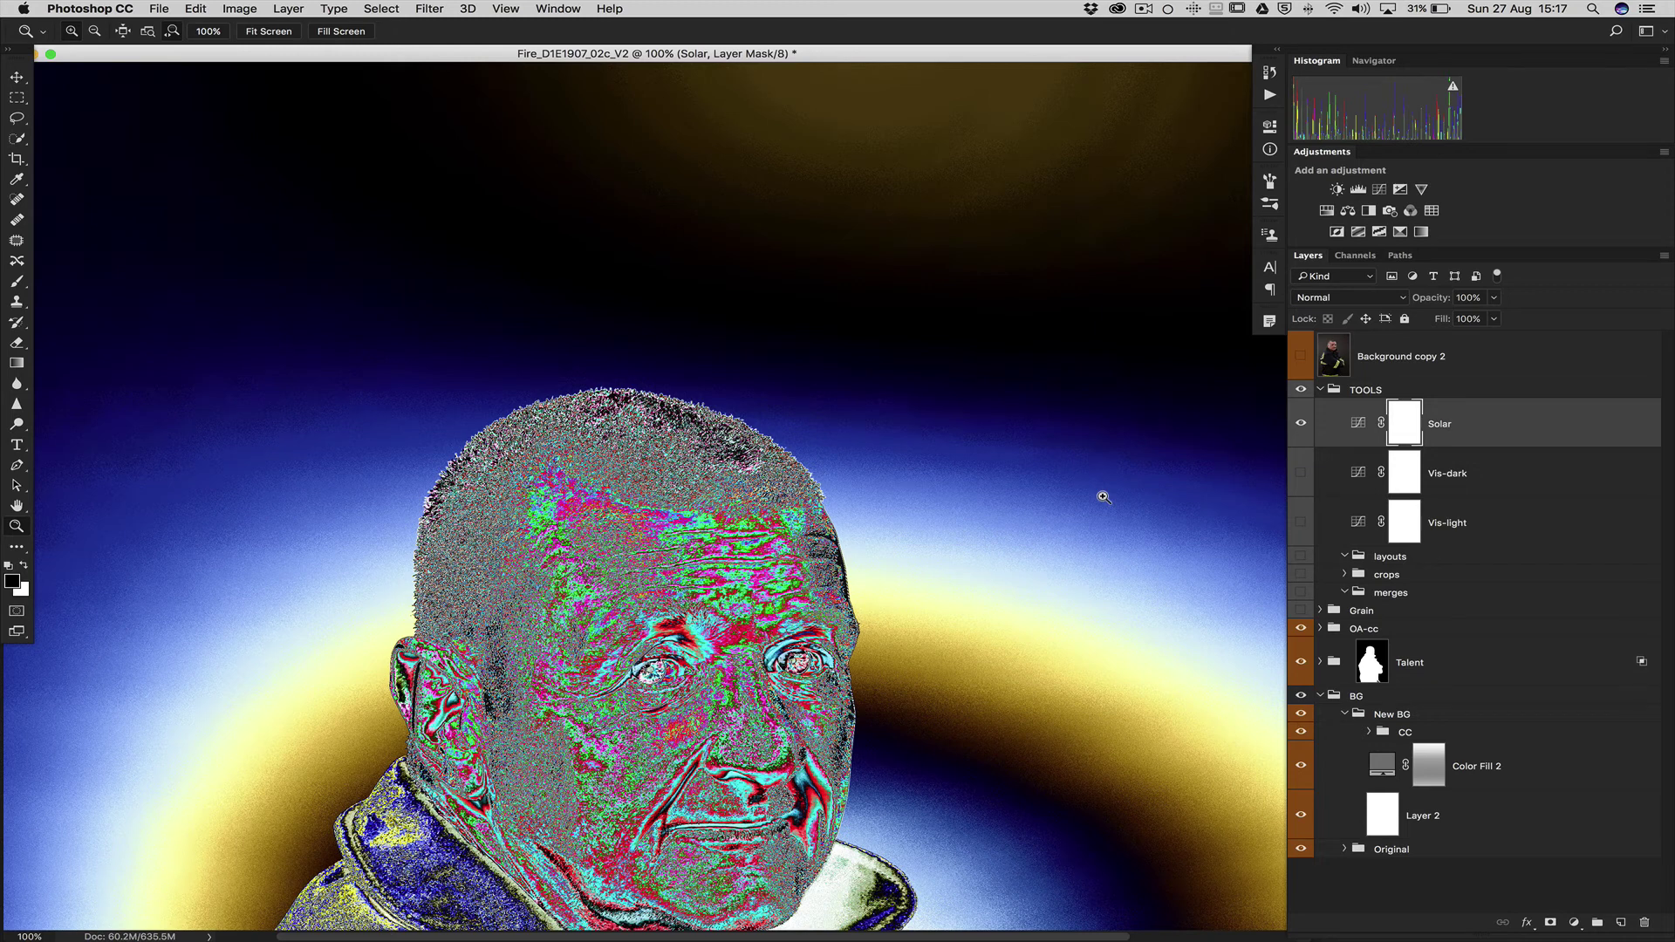
- Hide the Solar layer and TOOLS group, fit the portrait, and collapse the TOOLS, New BG and BG groups
left_click(1300, 423)
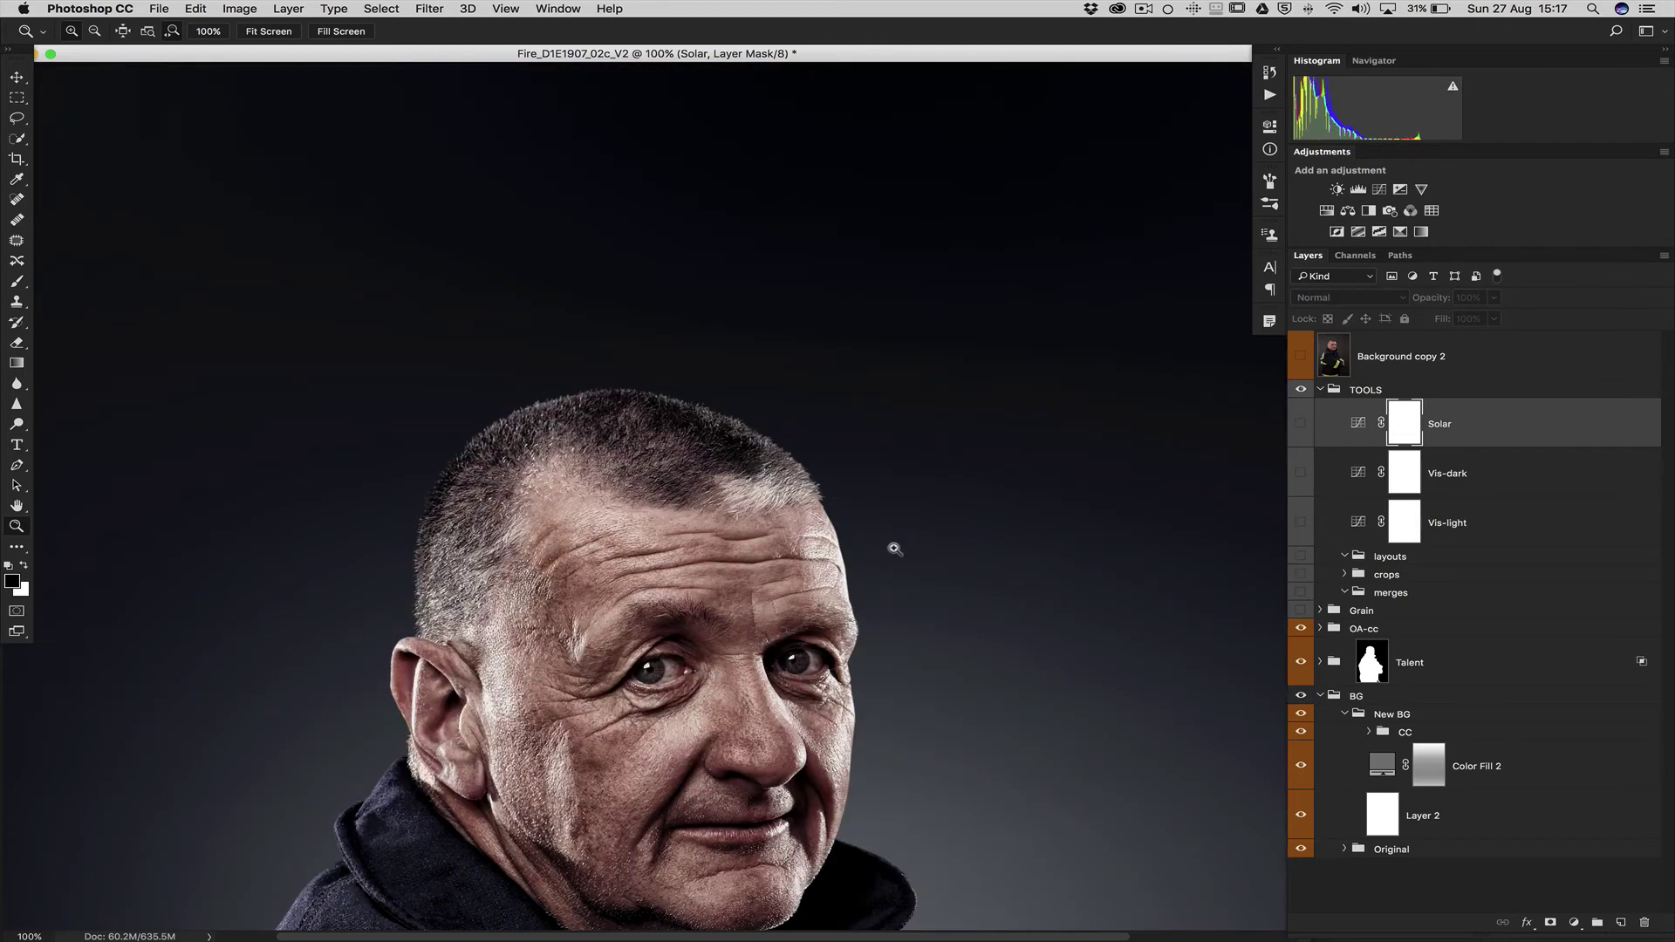
key("ctrl+0")
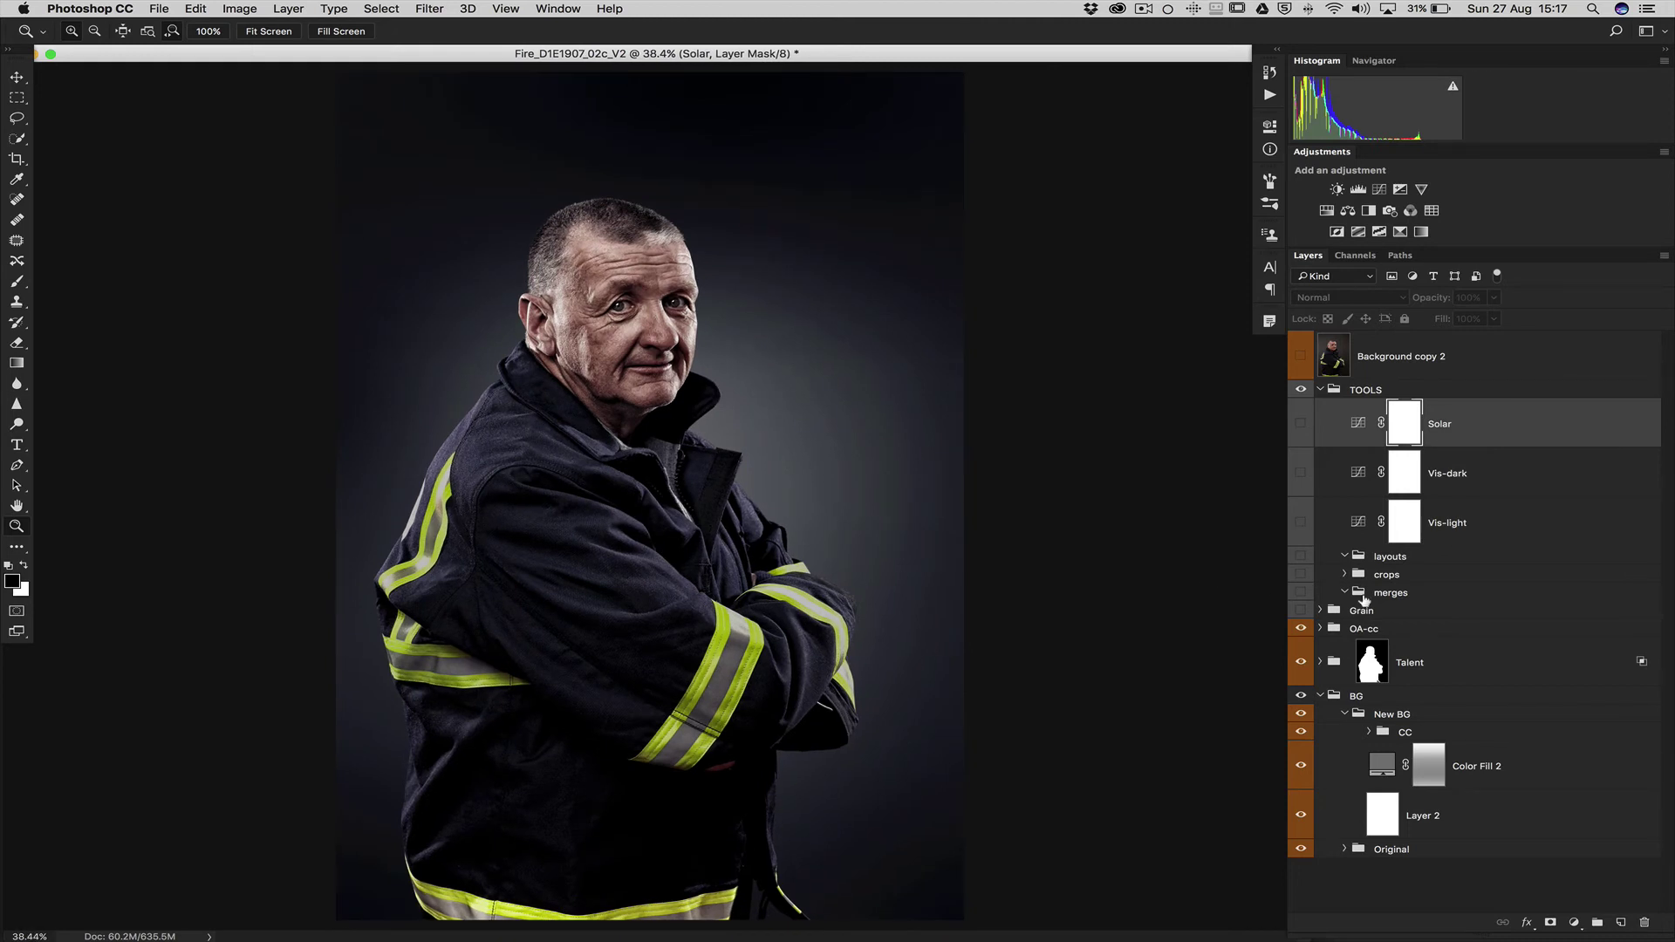
left_click(1320, 389)
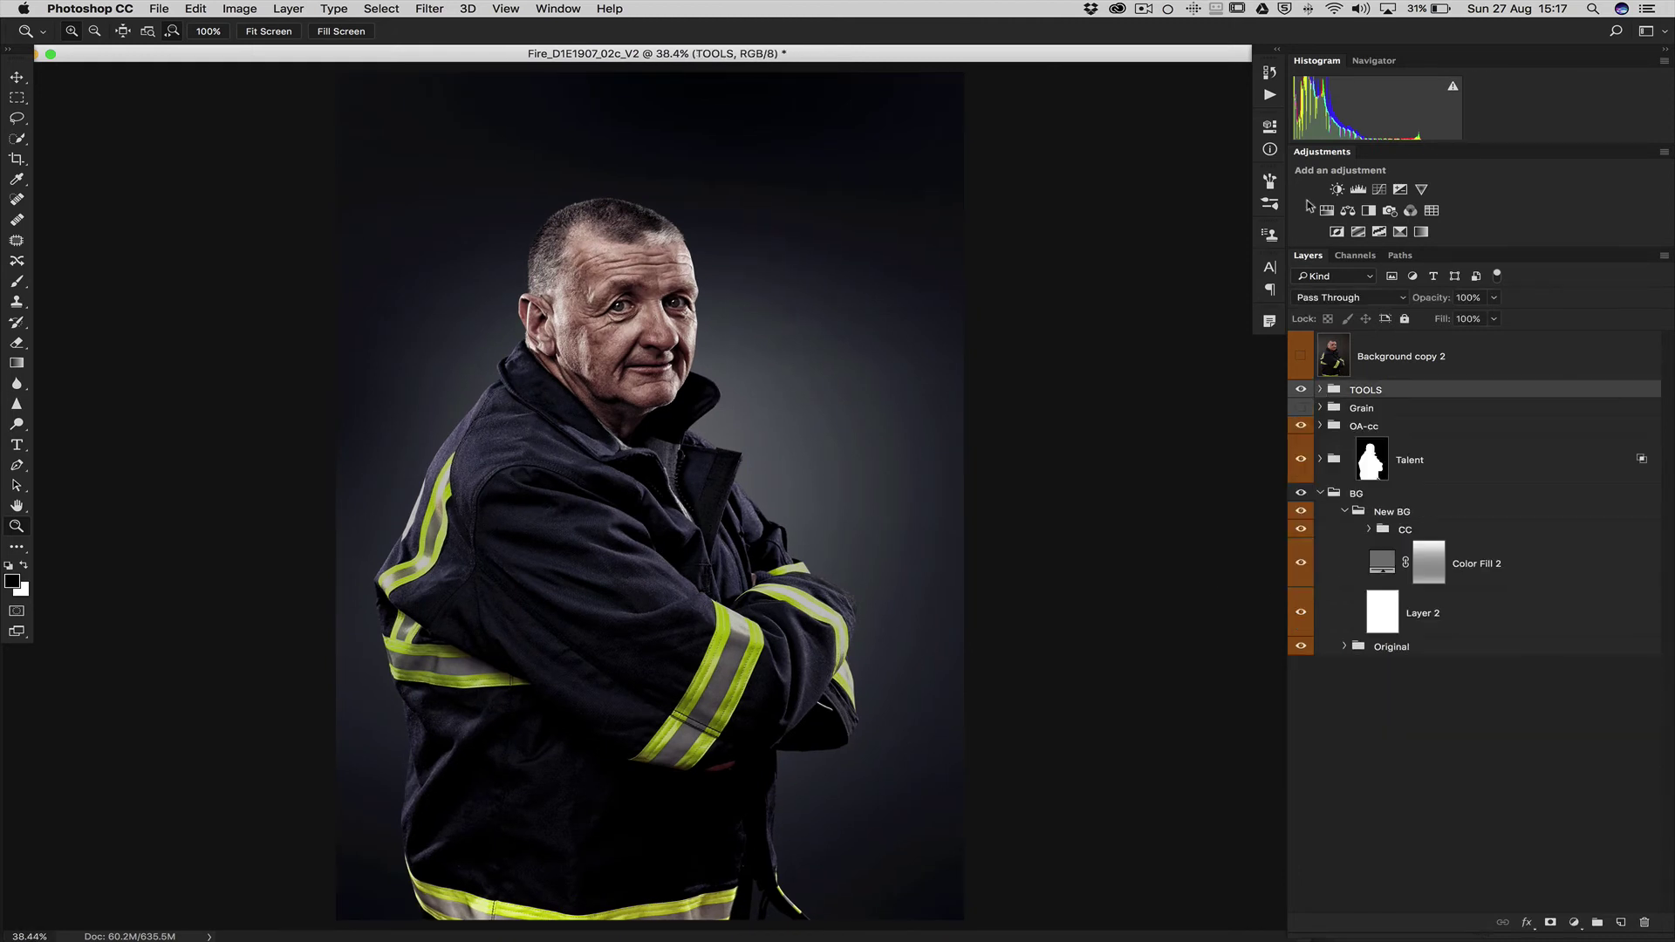
left_click(1301, 390)
left_click(1341, 510)
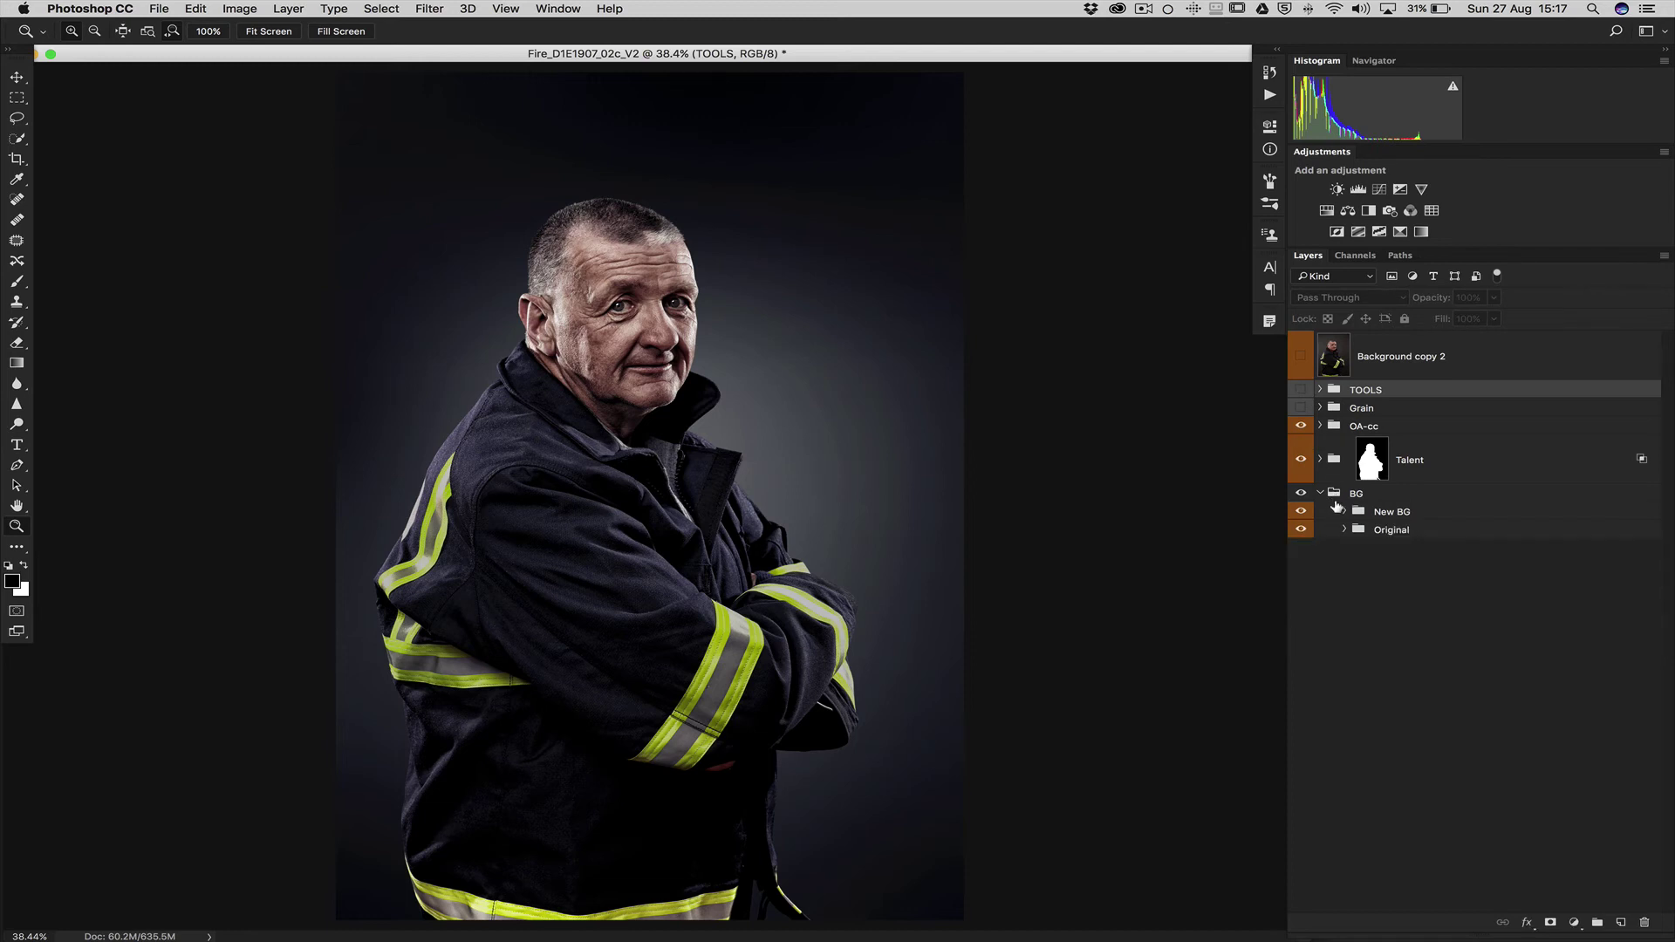
left_click(1320, 494)
left_click(1347, 524)
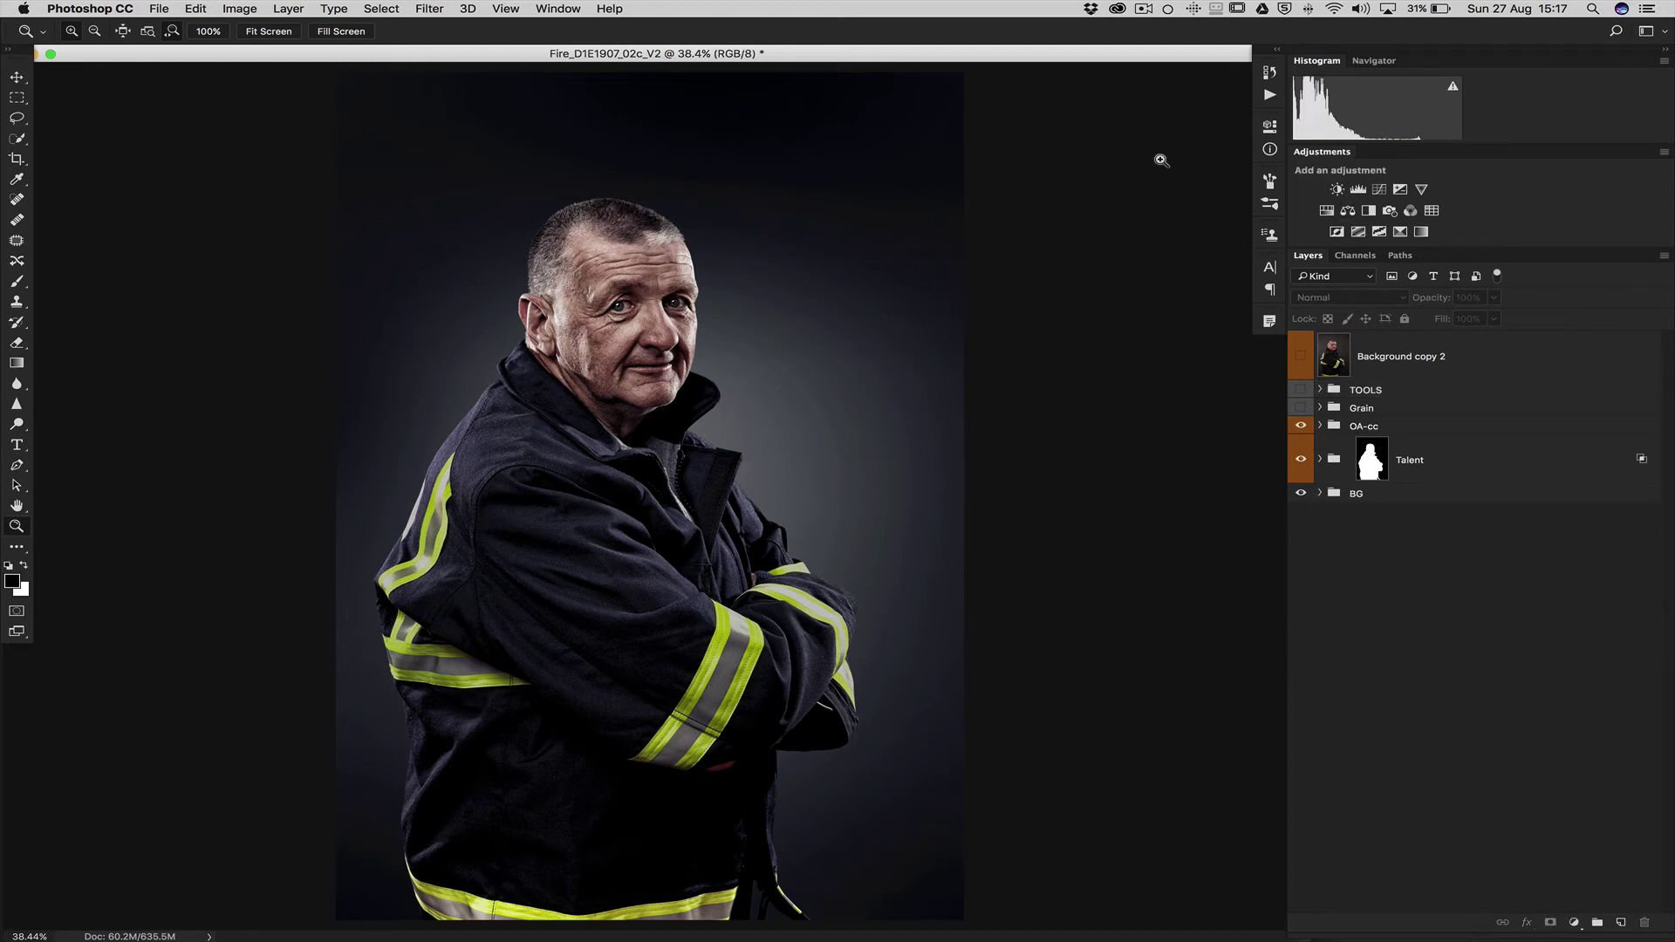
- Convert the image to 16 Bits/Channel
left_click(244, 9)
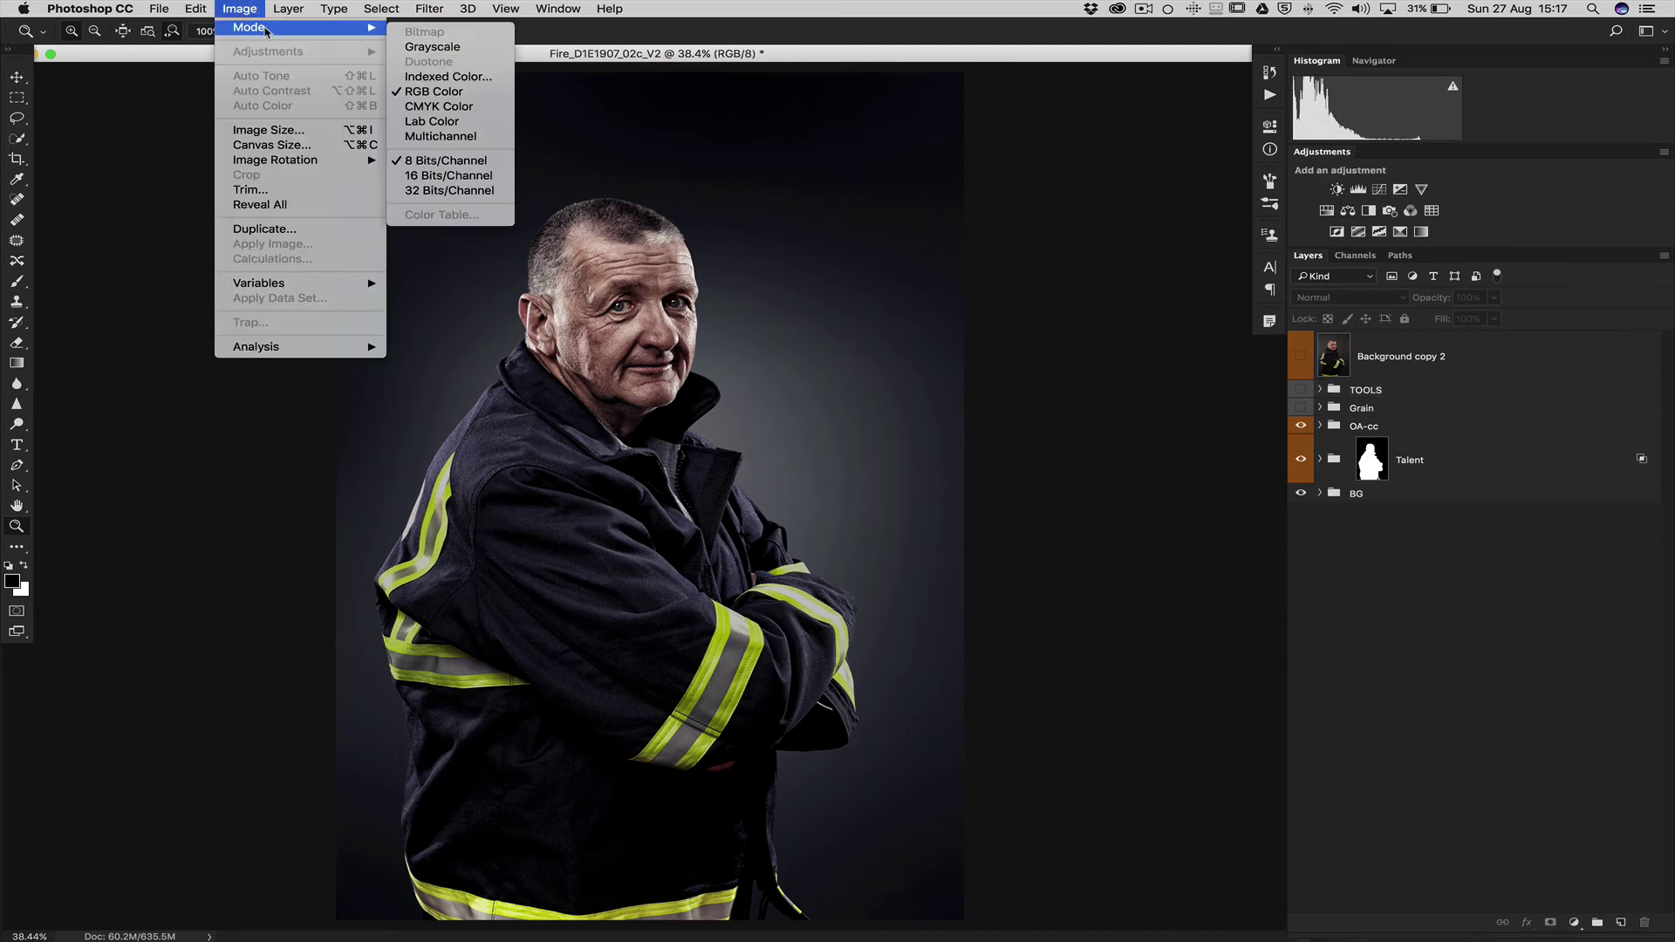
mouse_move(261, 27)
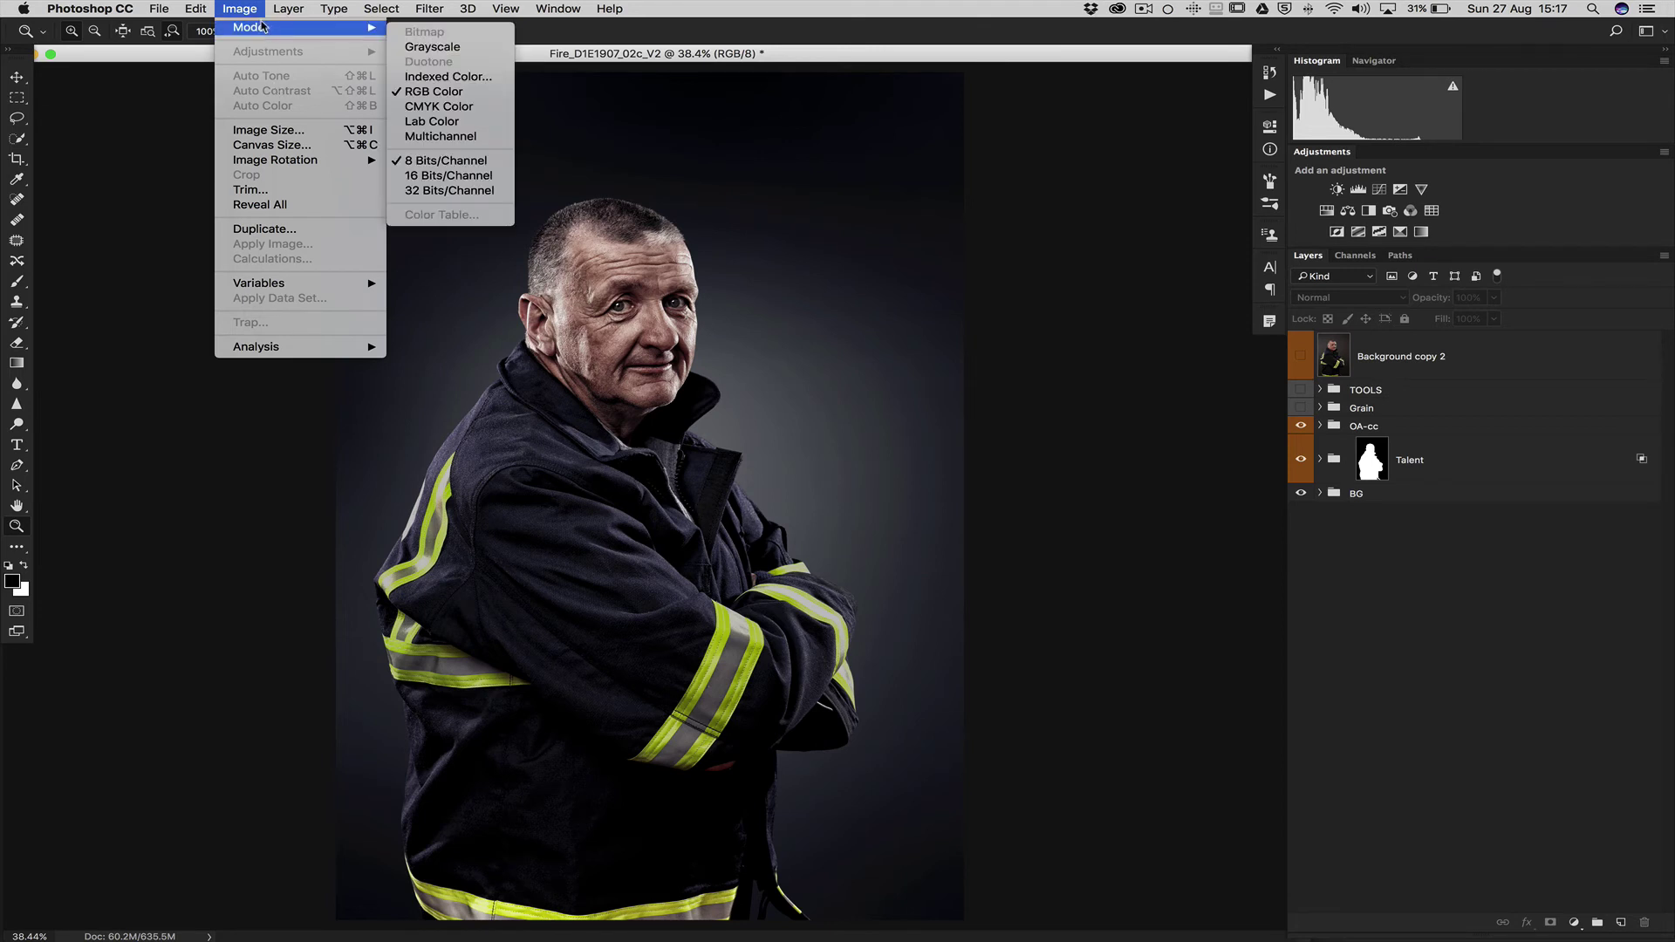
left_click(441, 177)
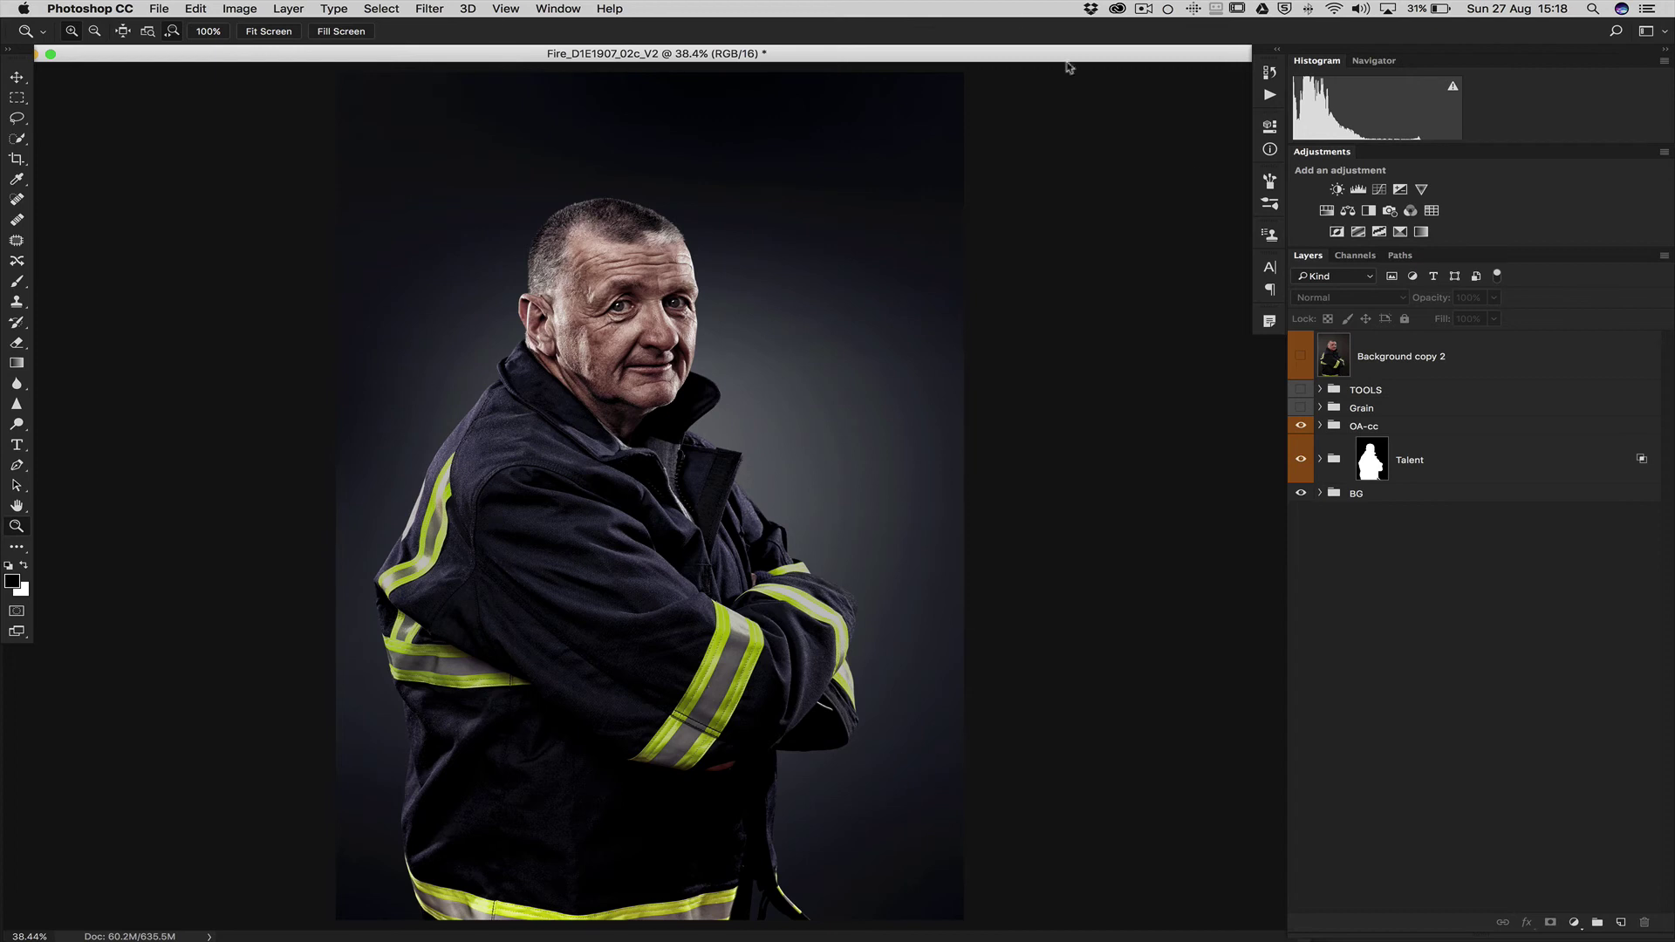
- Select the OA-cc group and stamp all visible layers into a new merged layer above it
left_click(1400, 430)
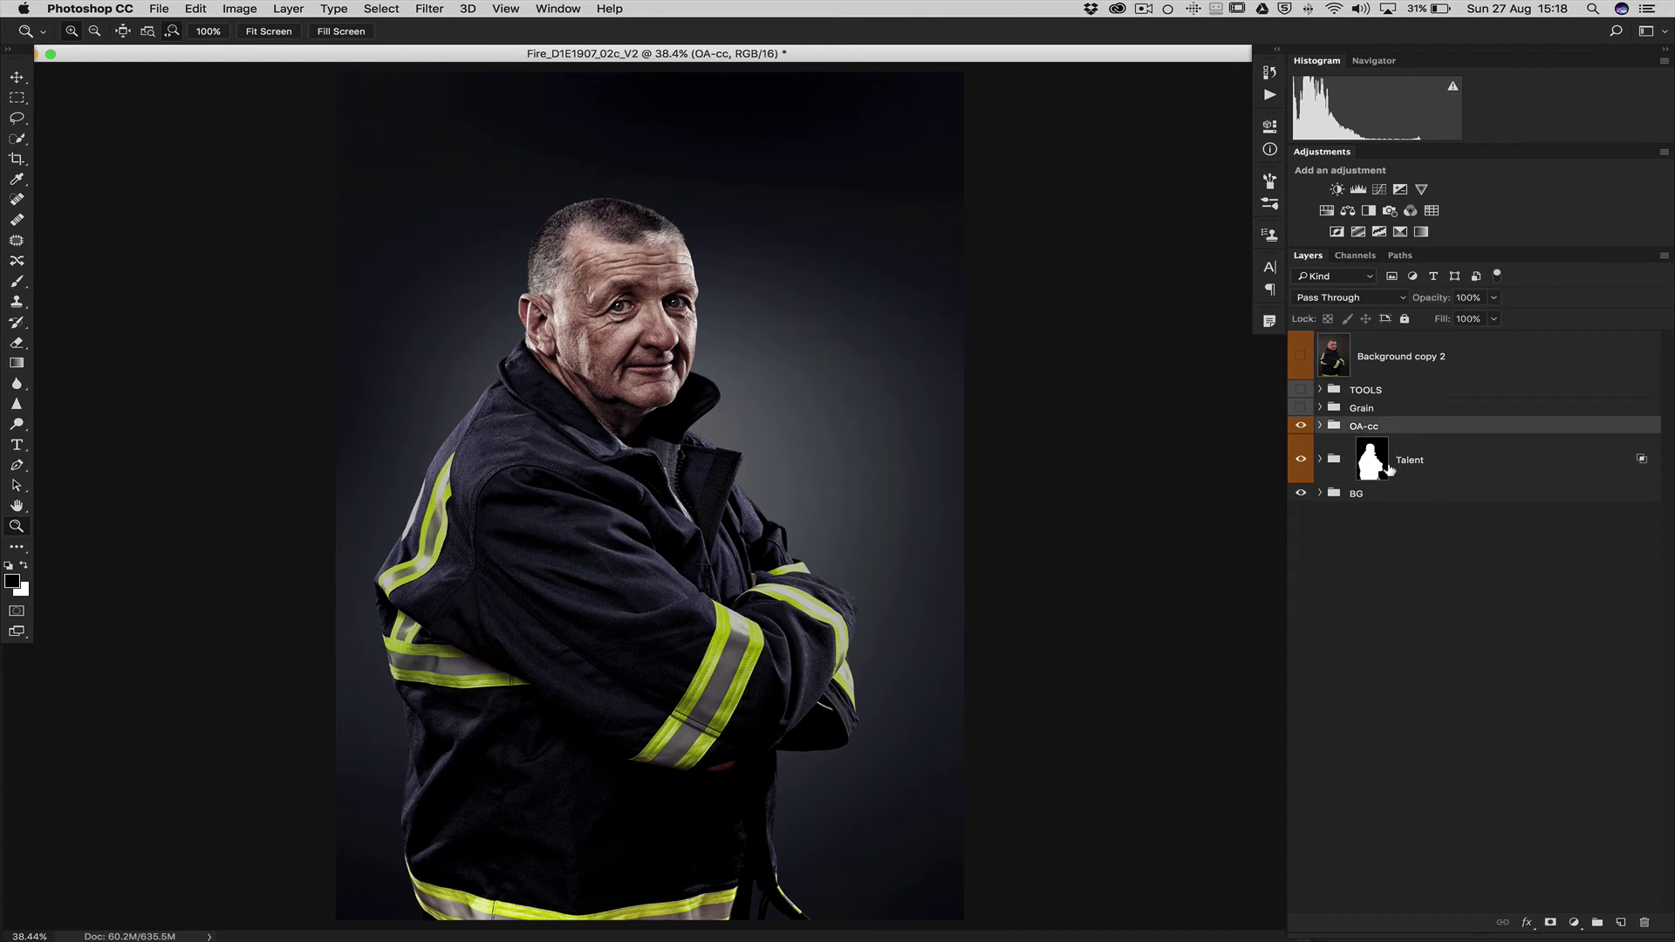
left_click(1391, 497, "shift")
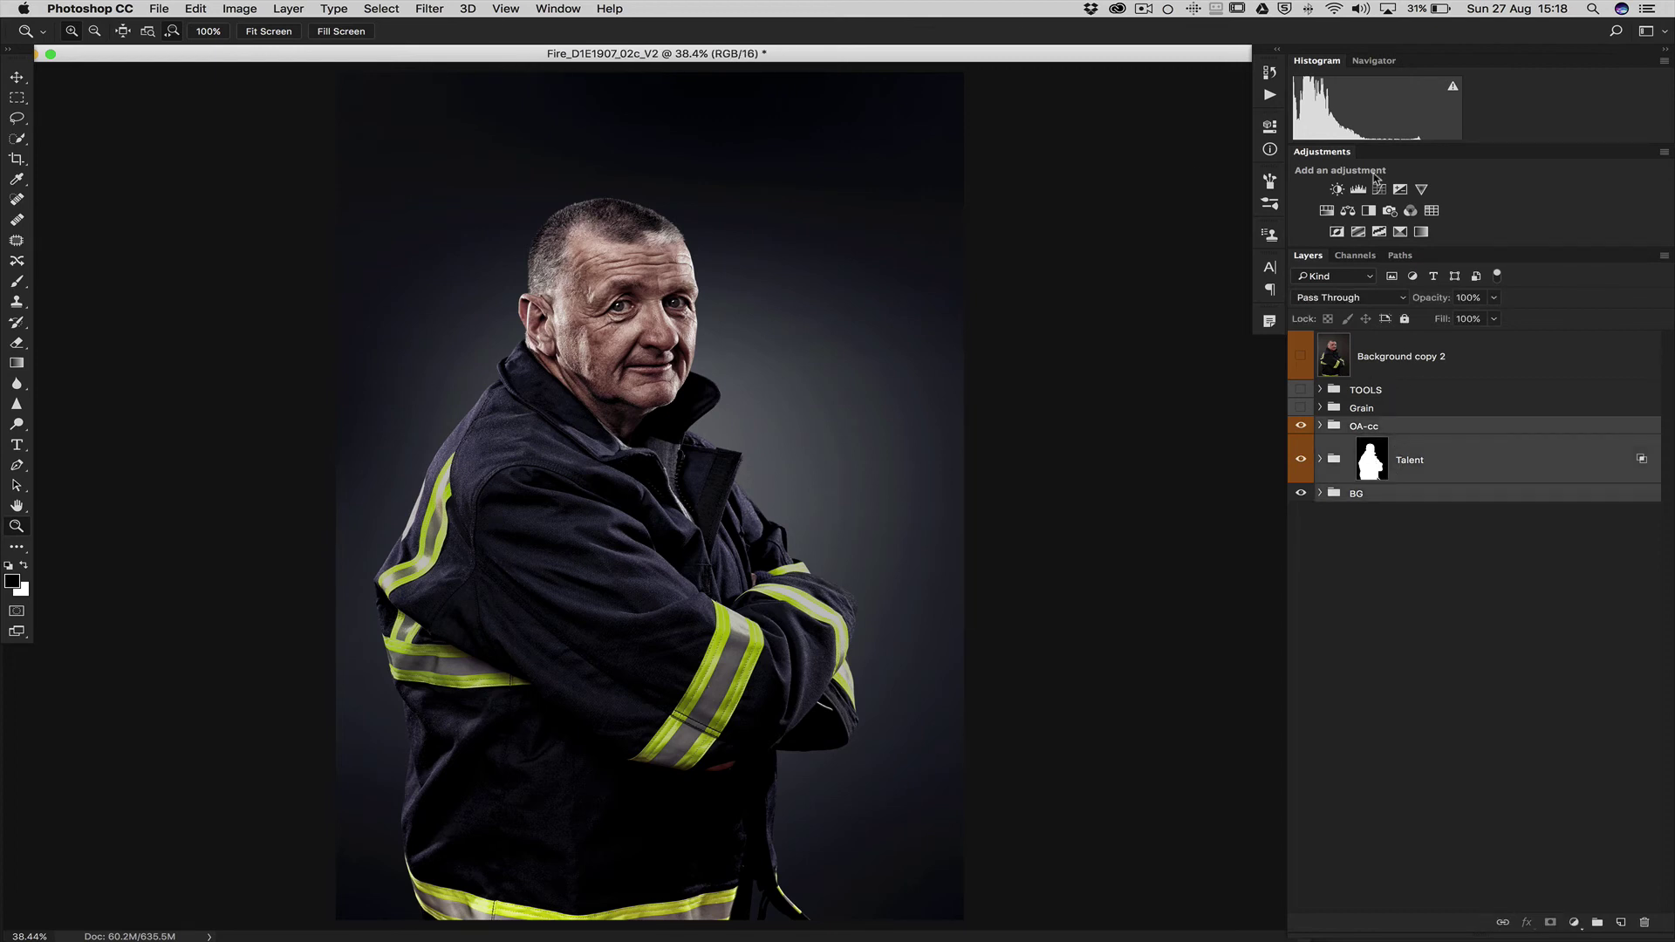
left_click(1387, 427)
double_click(1363, 427)
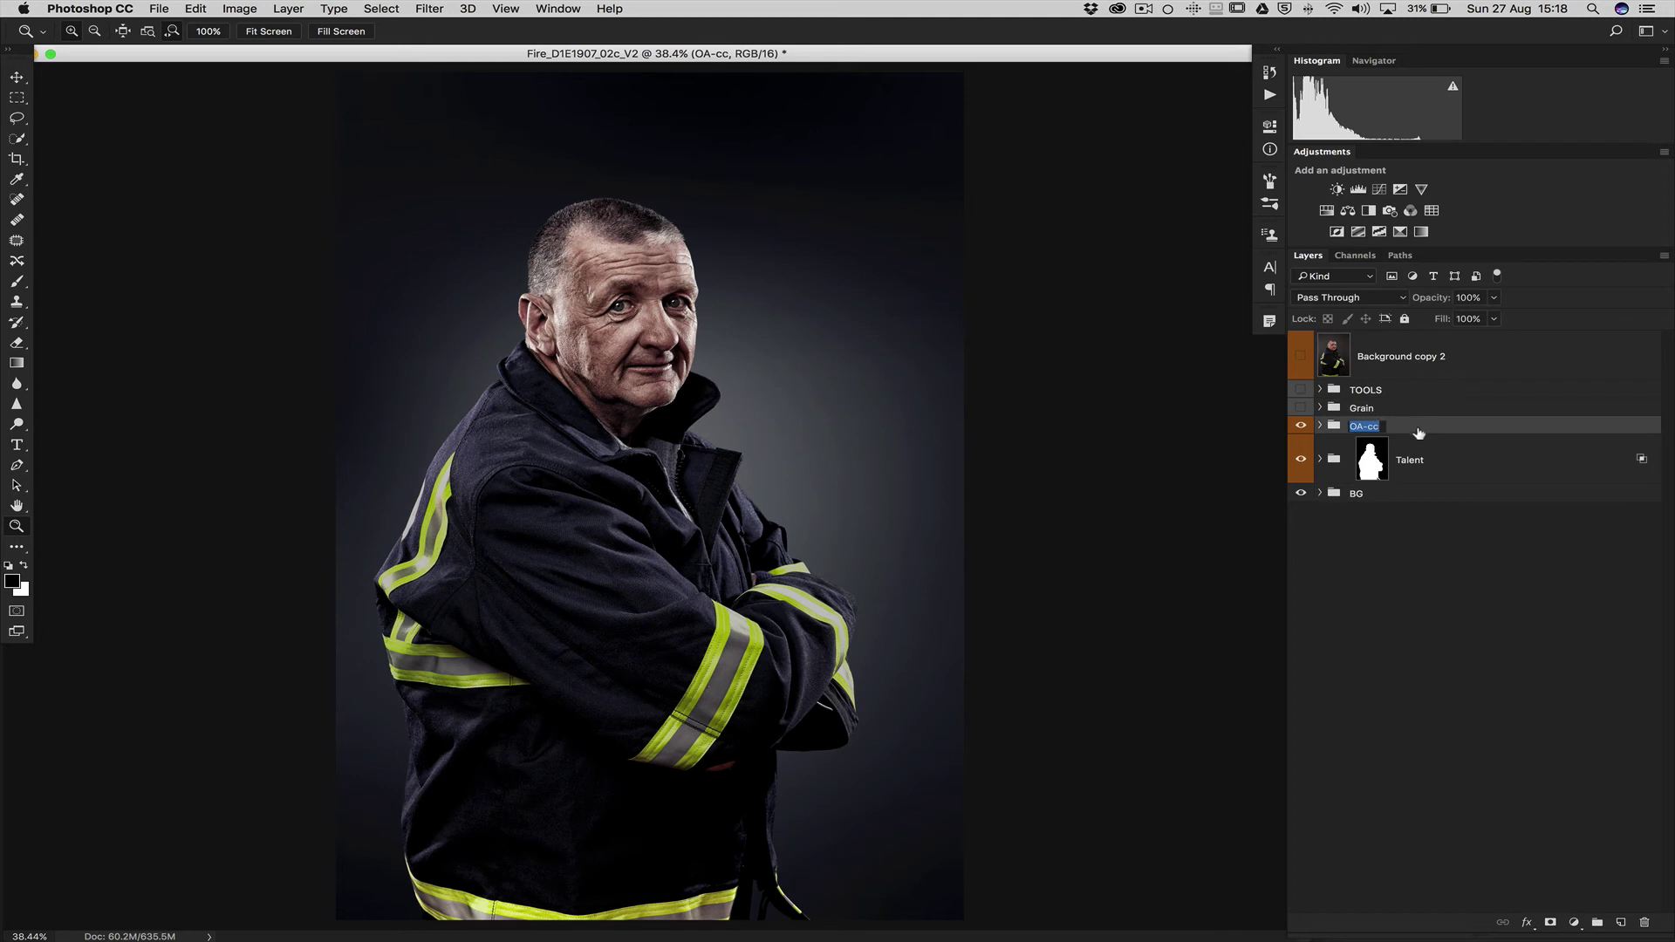
key("Return")
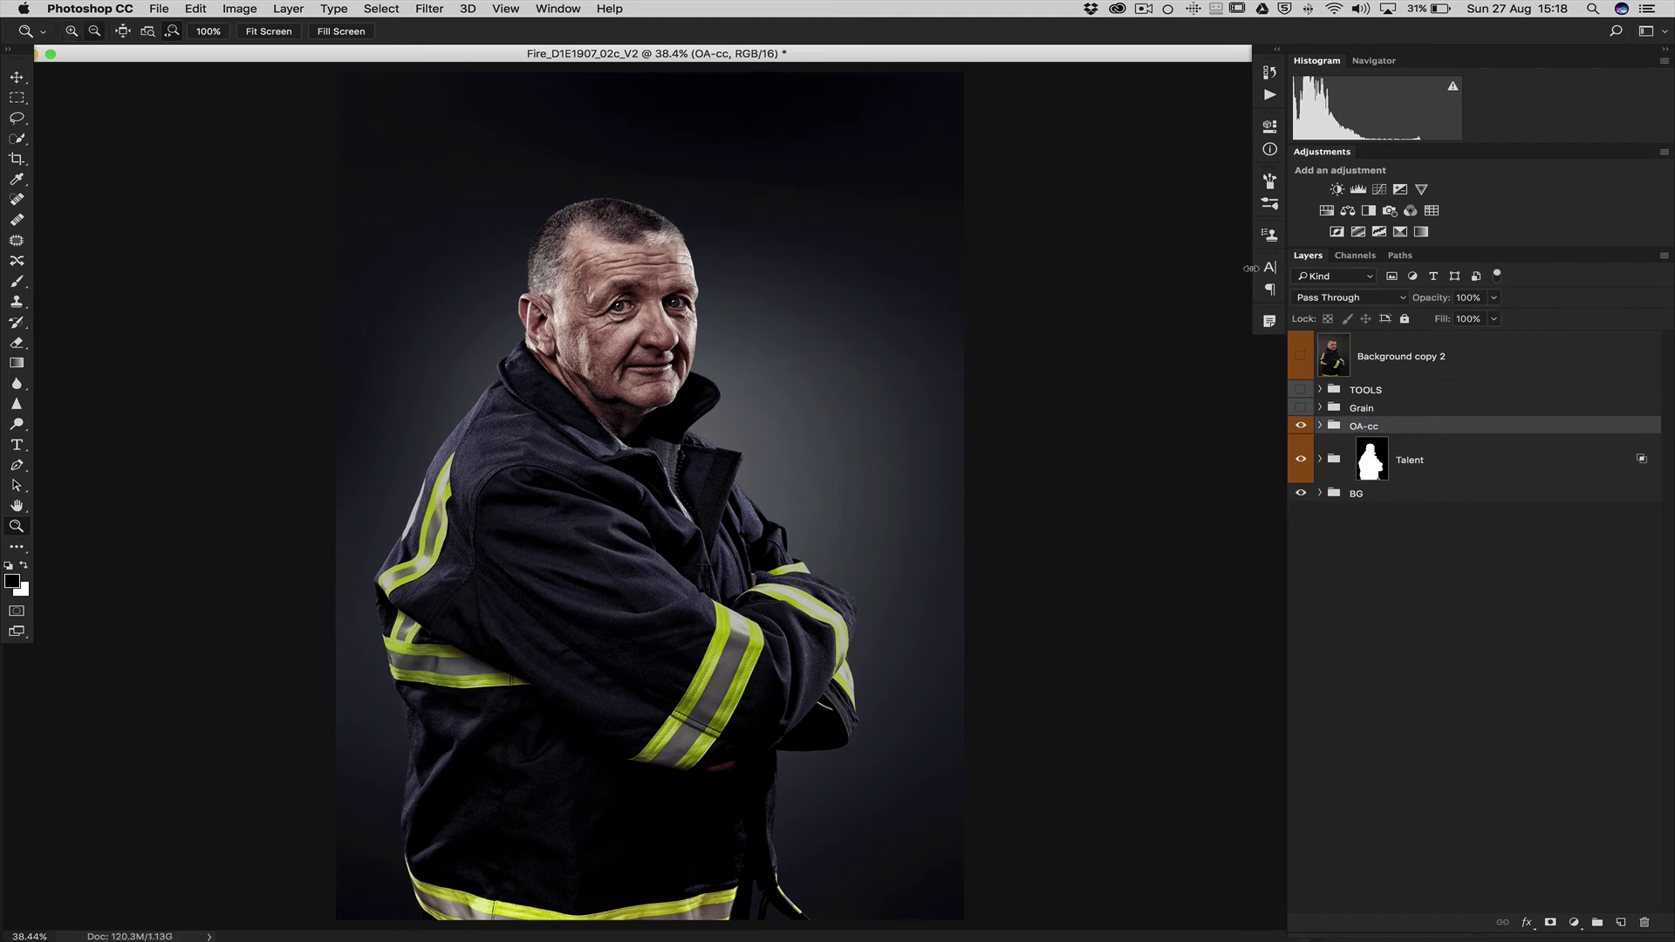
key("alt")
key("alt")
key("super+alt+shift+e")
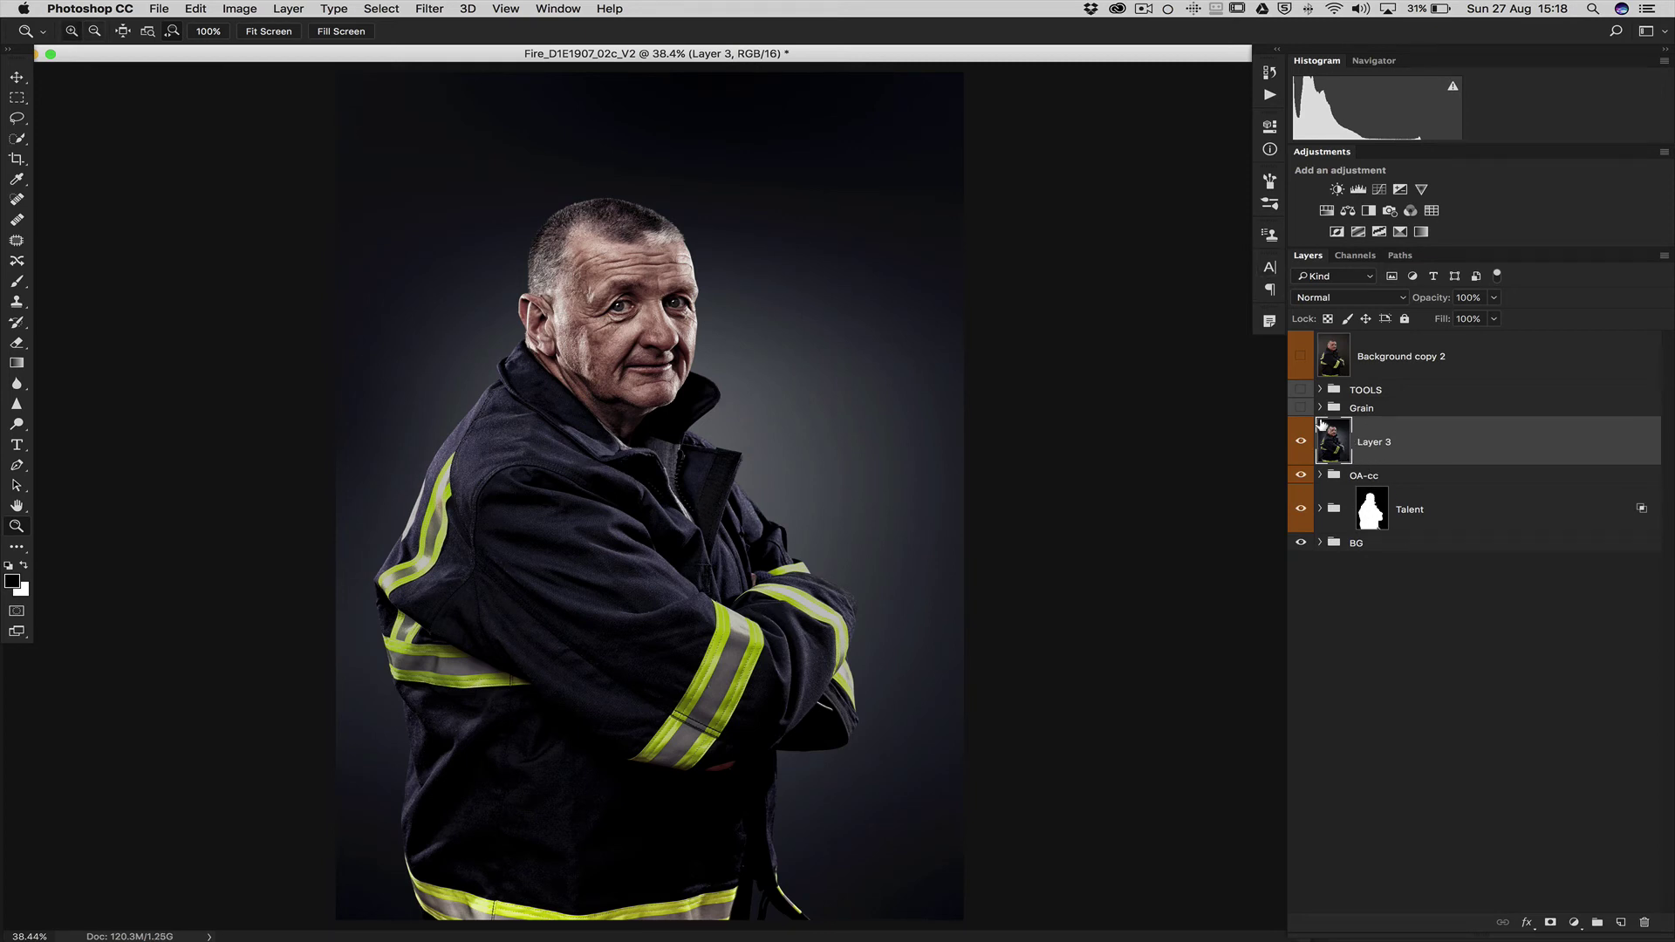
- Rename the stamped Layer 3 to '16bit merged'
double_click(1377, 442)
type("16")
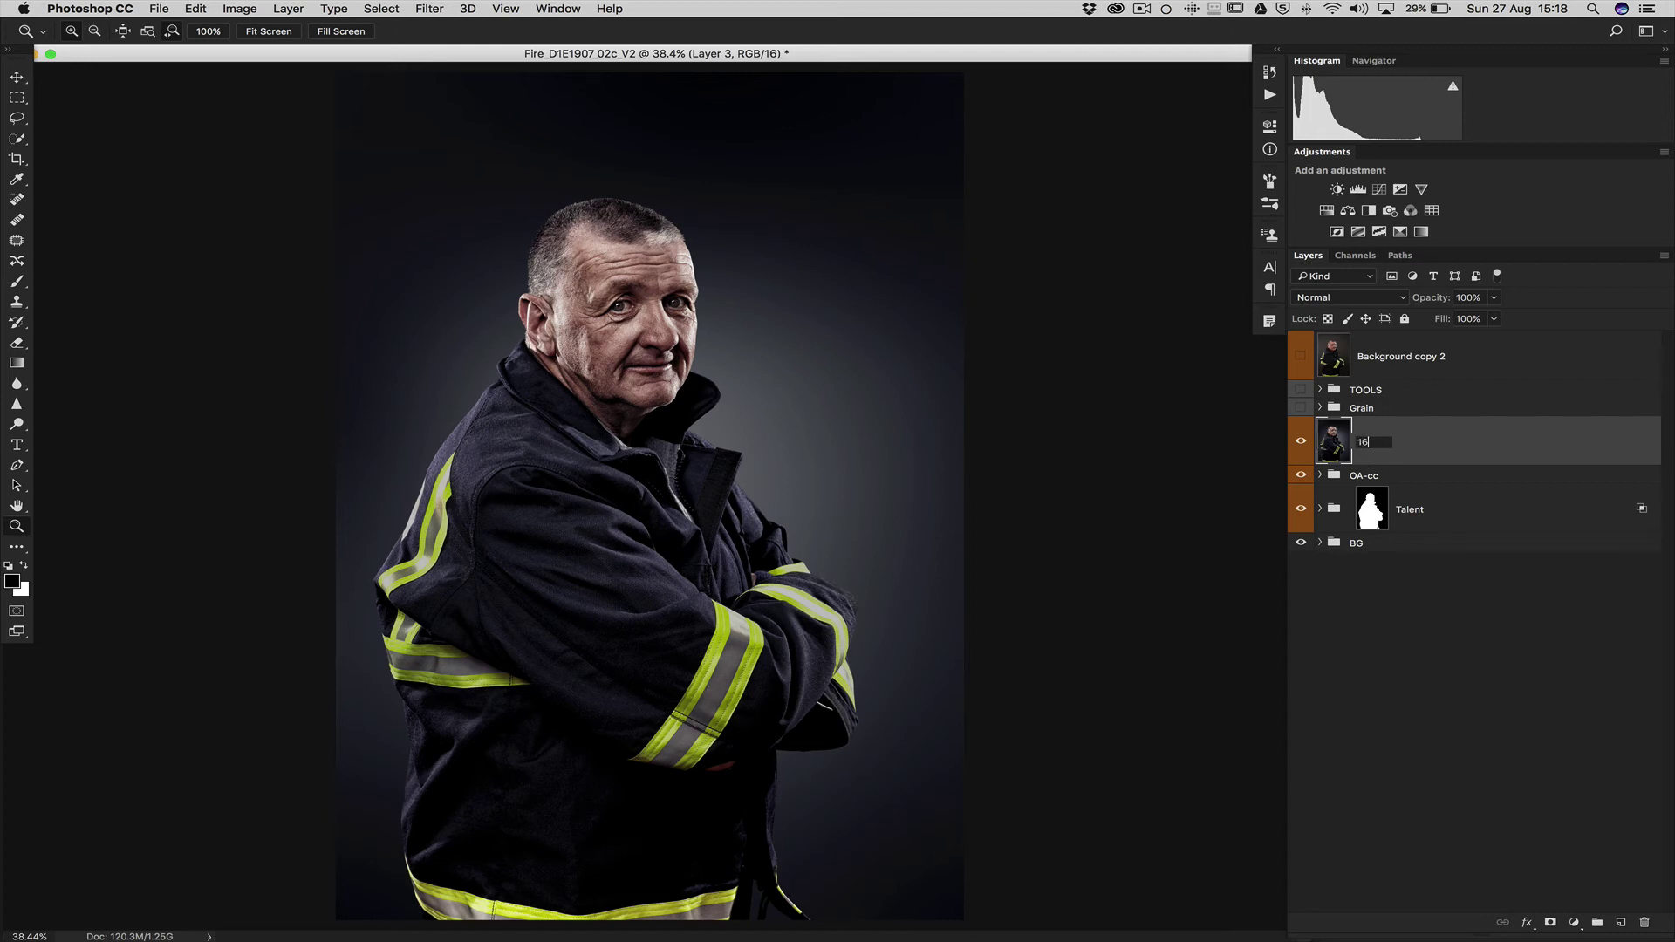
type("bit mw")
key("BackSpace")
key("BackSpace")
key("BackSpace")
key("Return")
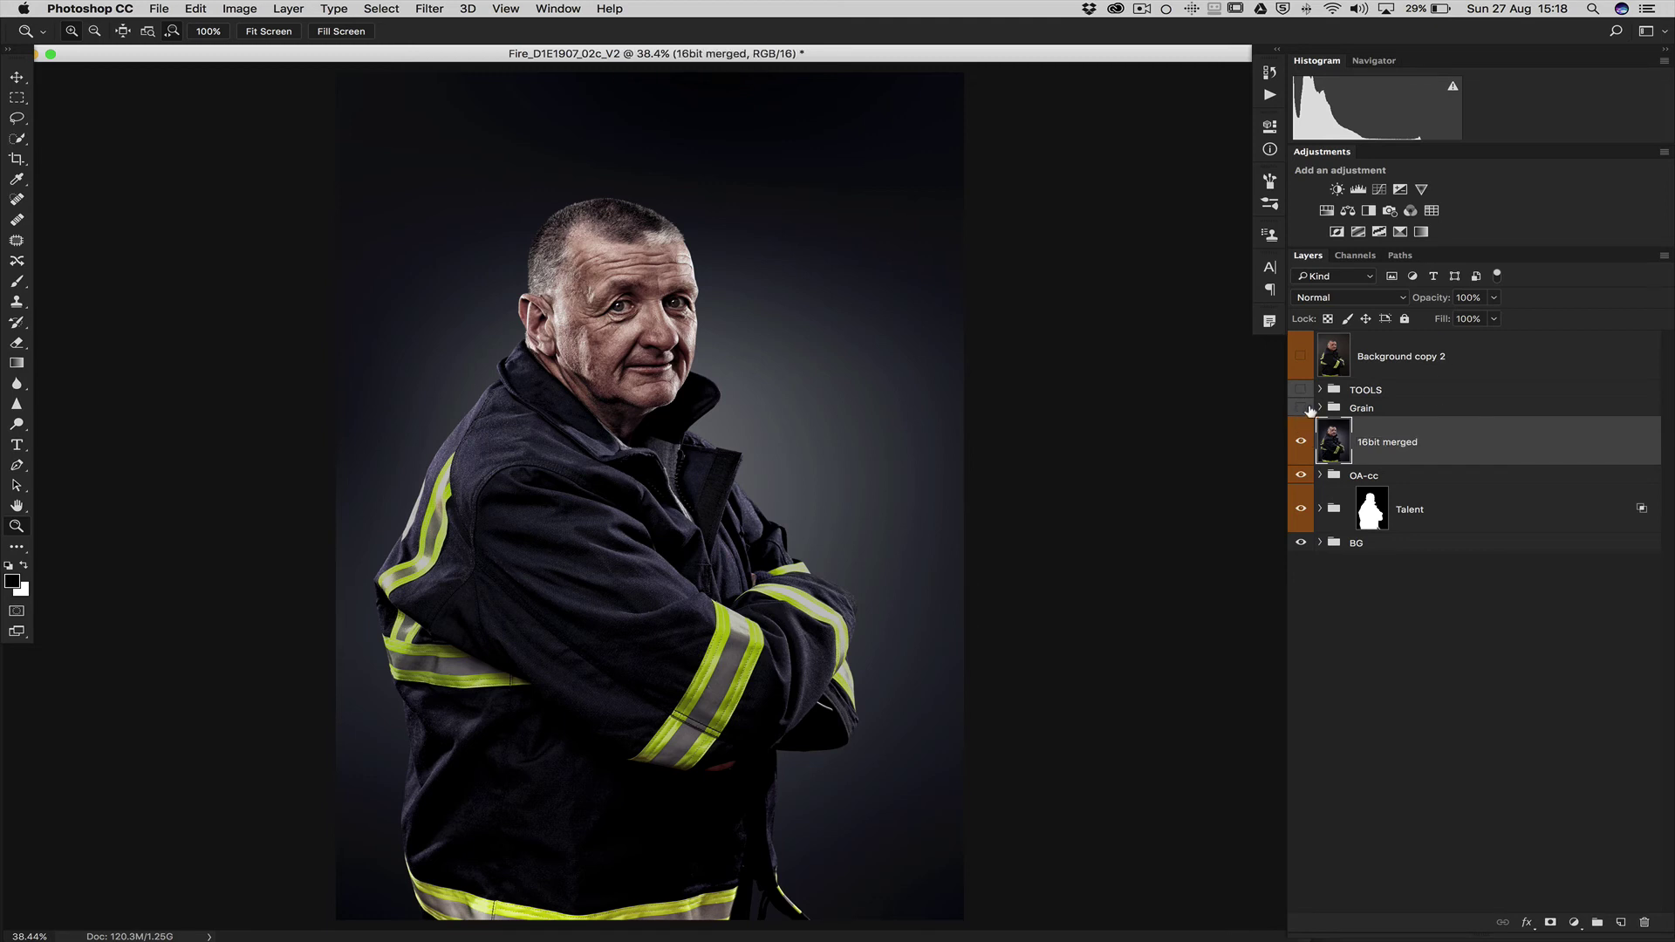
- Convert the image back to 8 Bits/Channel
left_click(290, 10)
mouse_move(249, 9)
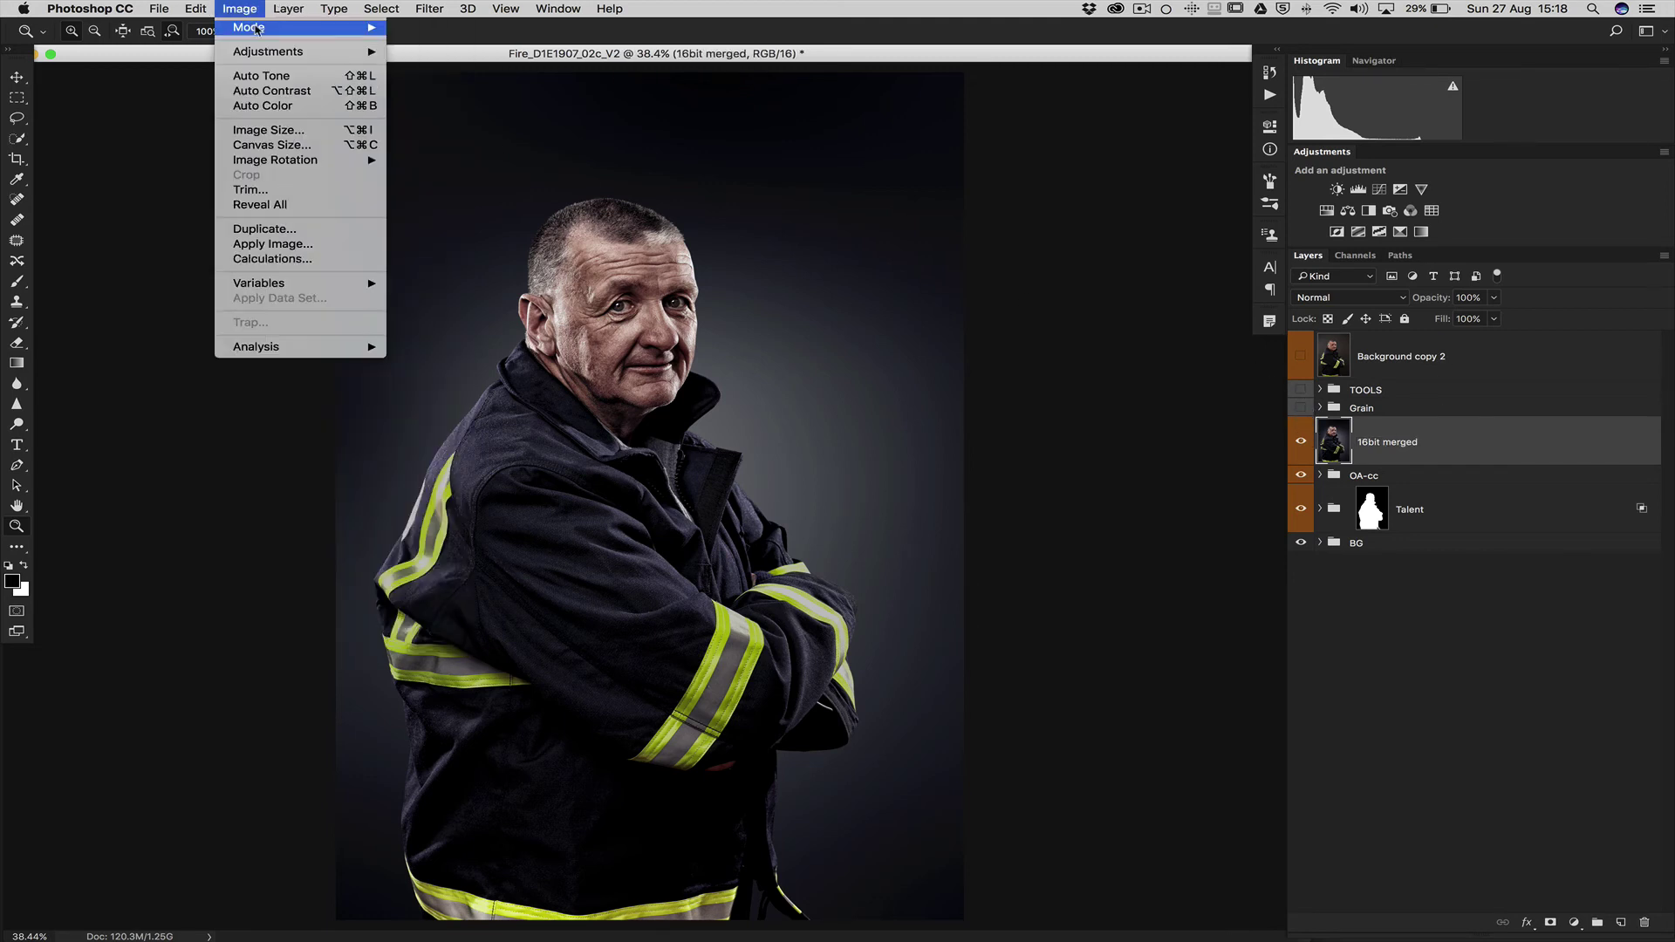
mouse_move(266, 38)
left_click(482, 164)
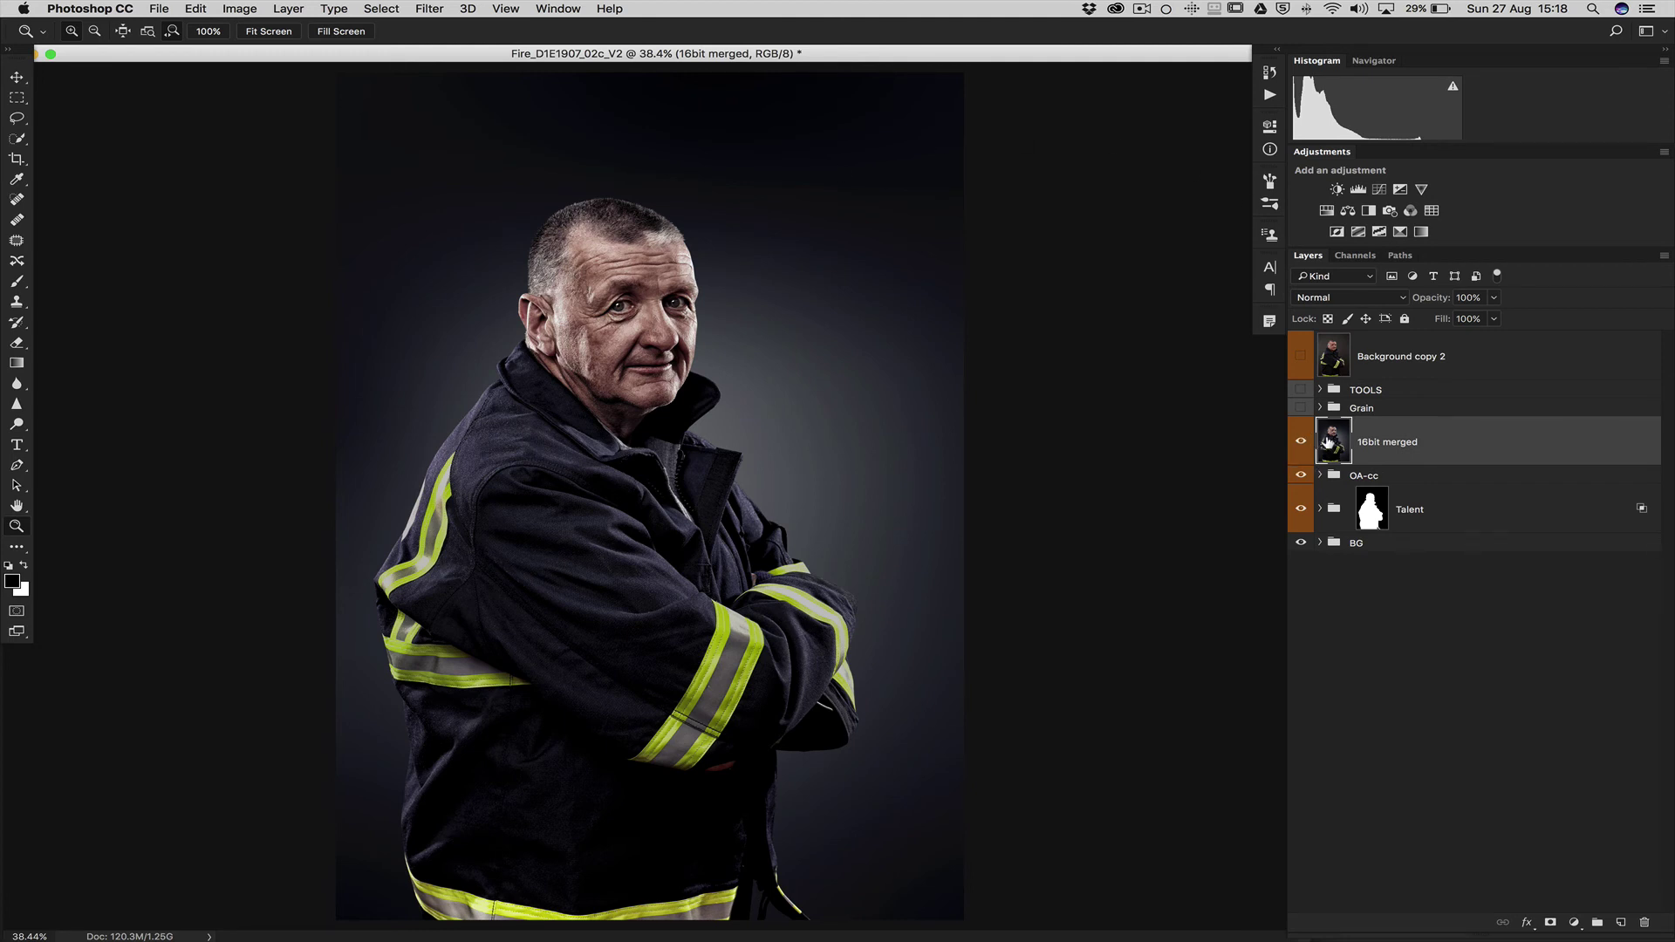
- Turn on the TOOLS group and Solar check, zoom to 140% on the gradient, and tag 16bit merged red
left_click(1321, 391)
left_click(1301, 390)
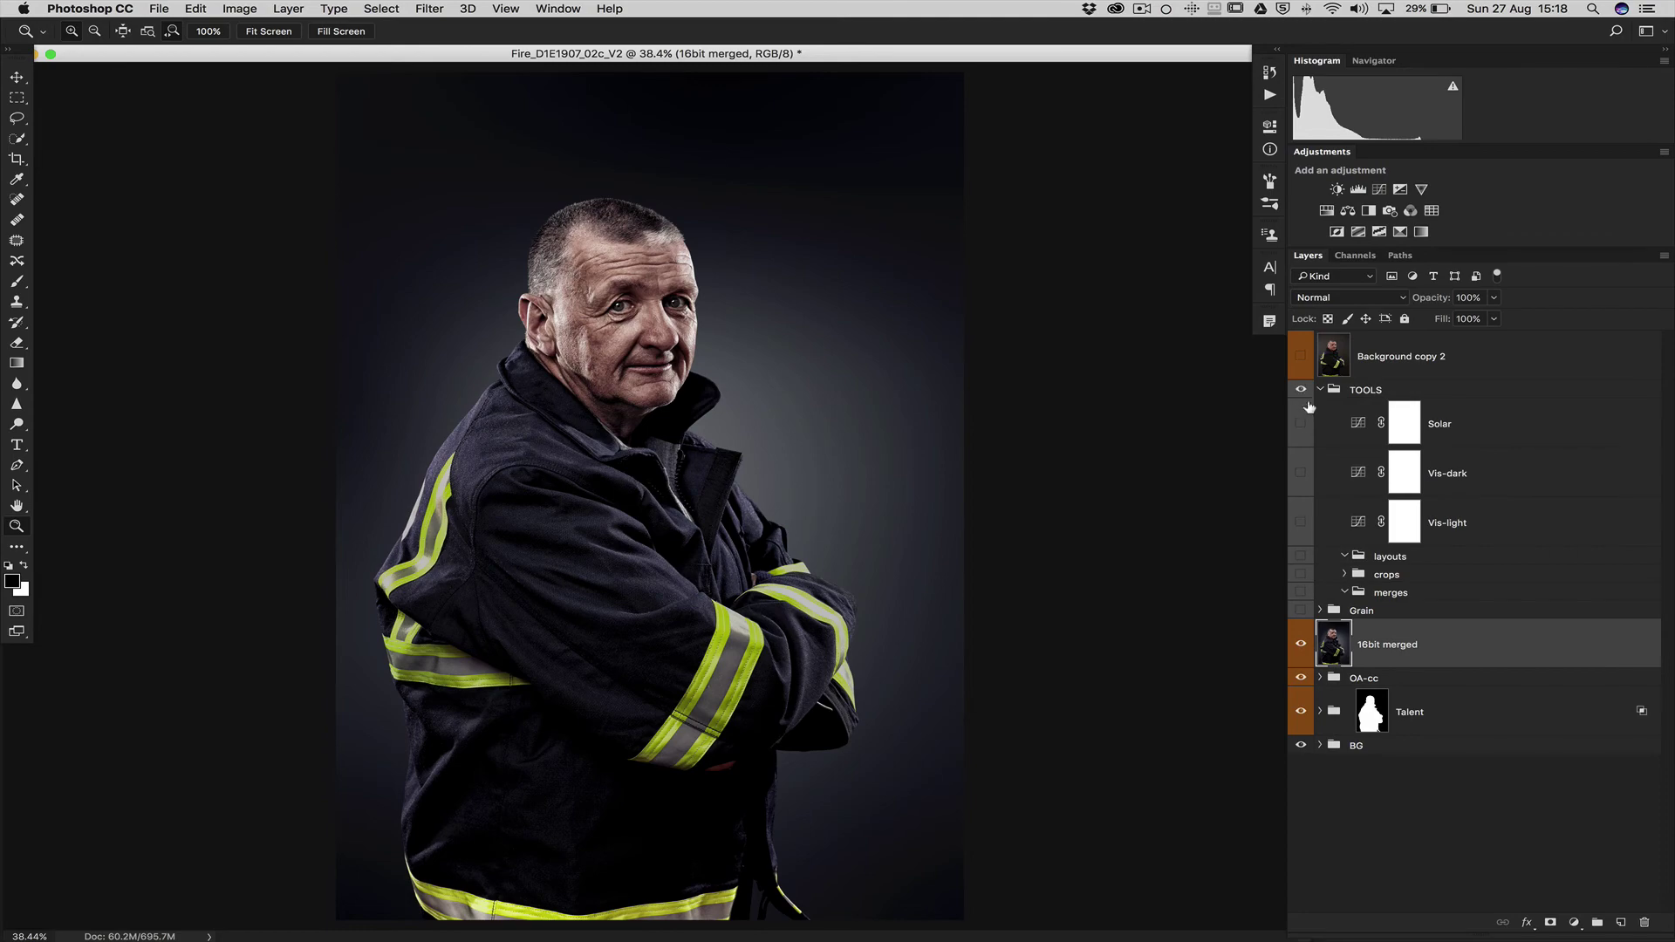
left_click(1306, 422)
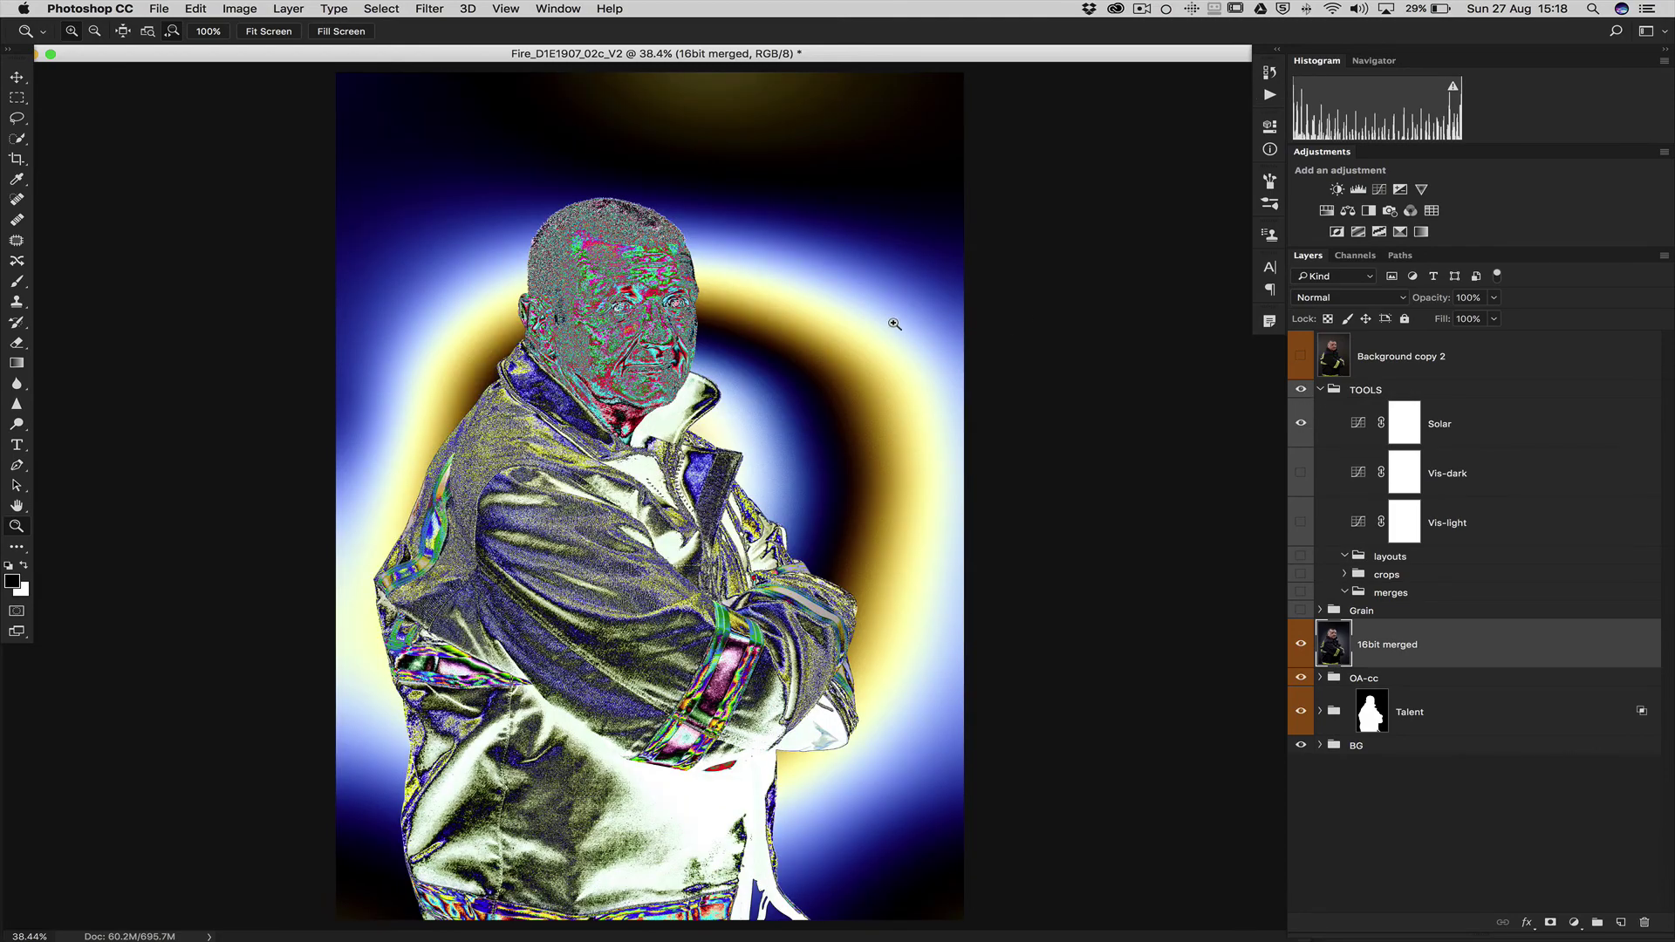
left_click_drag(895, 325, 1091, 415)
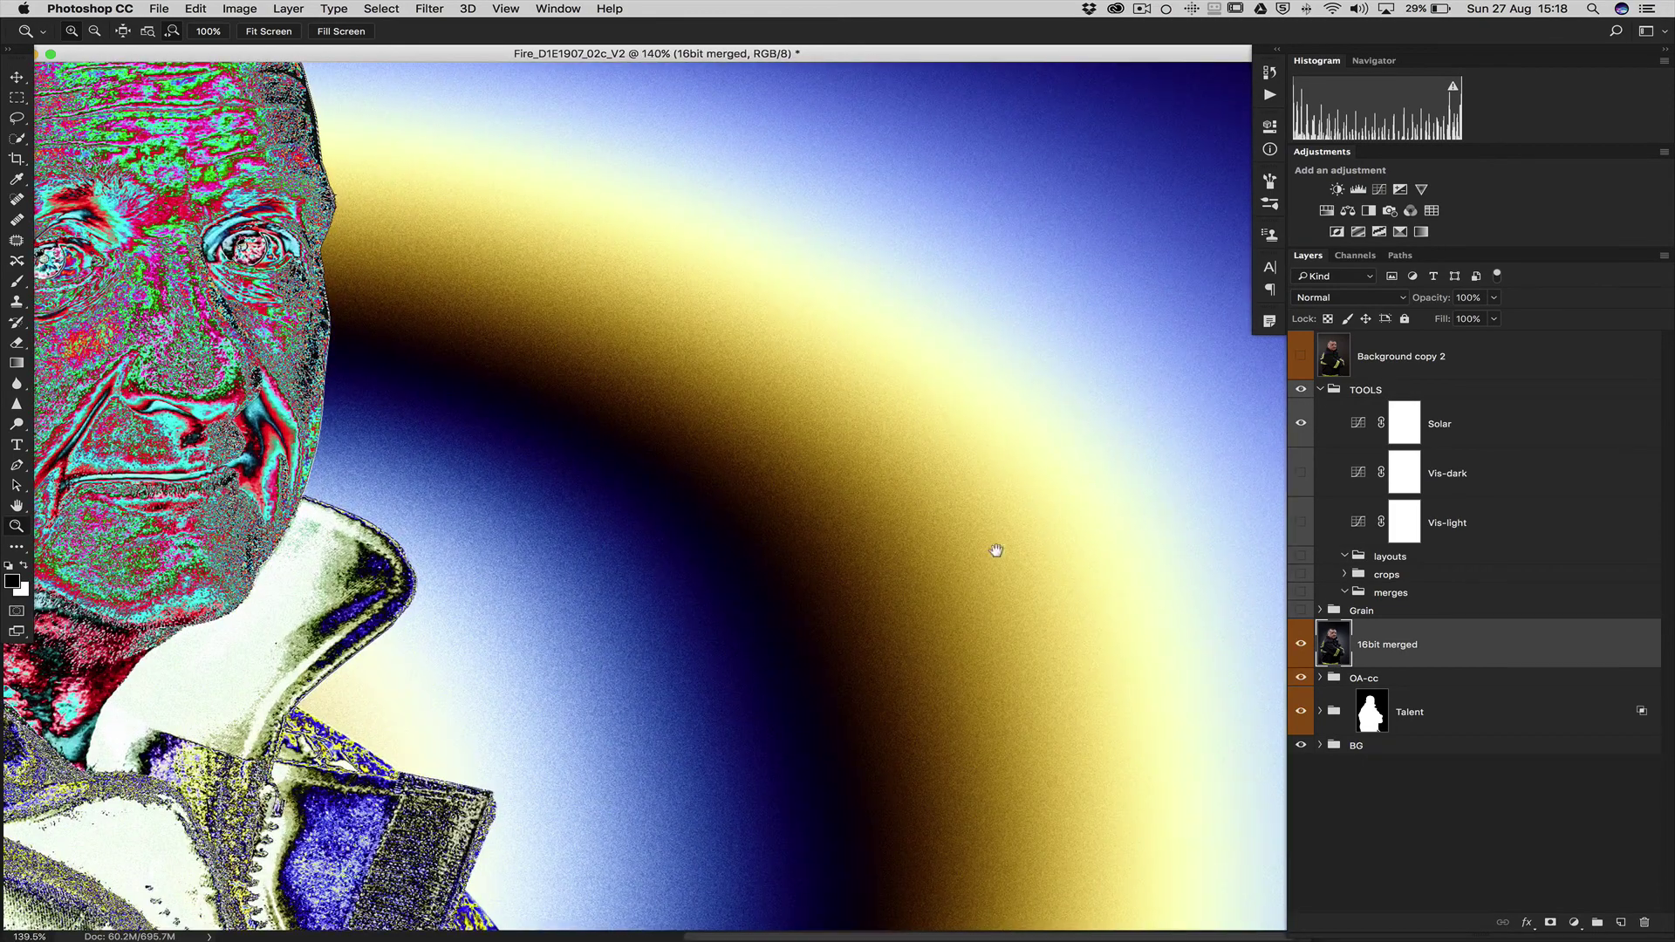
left_click_drag(994, 550, 881, 589)
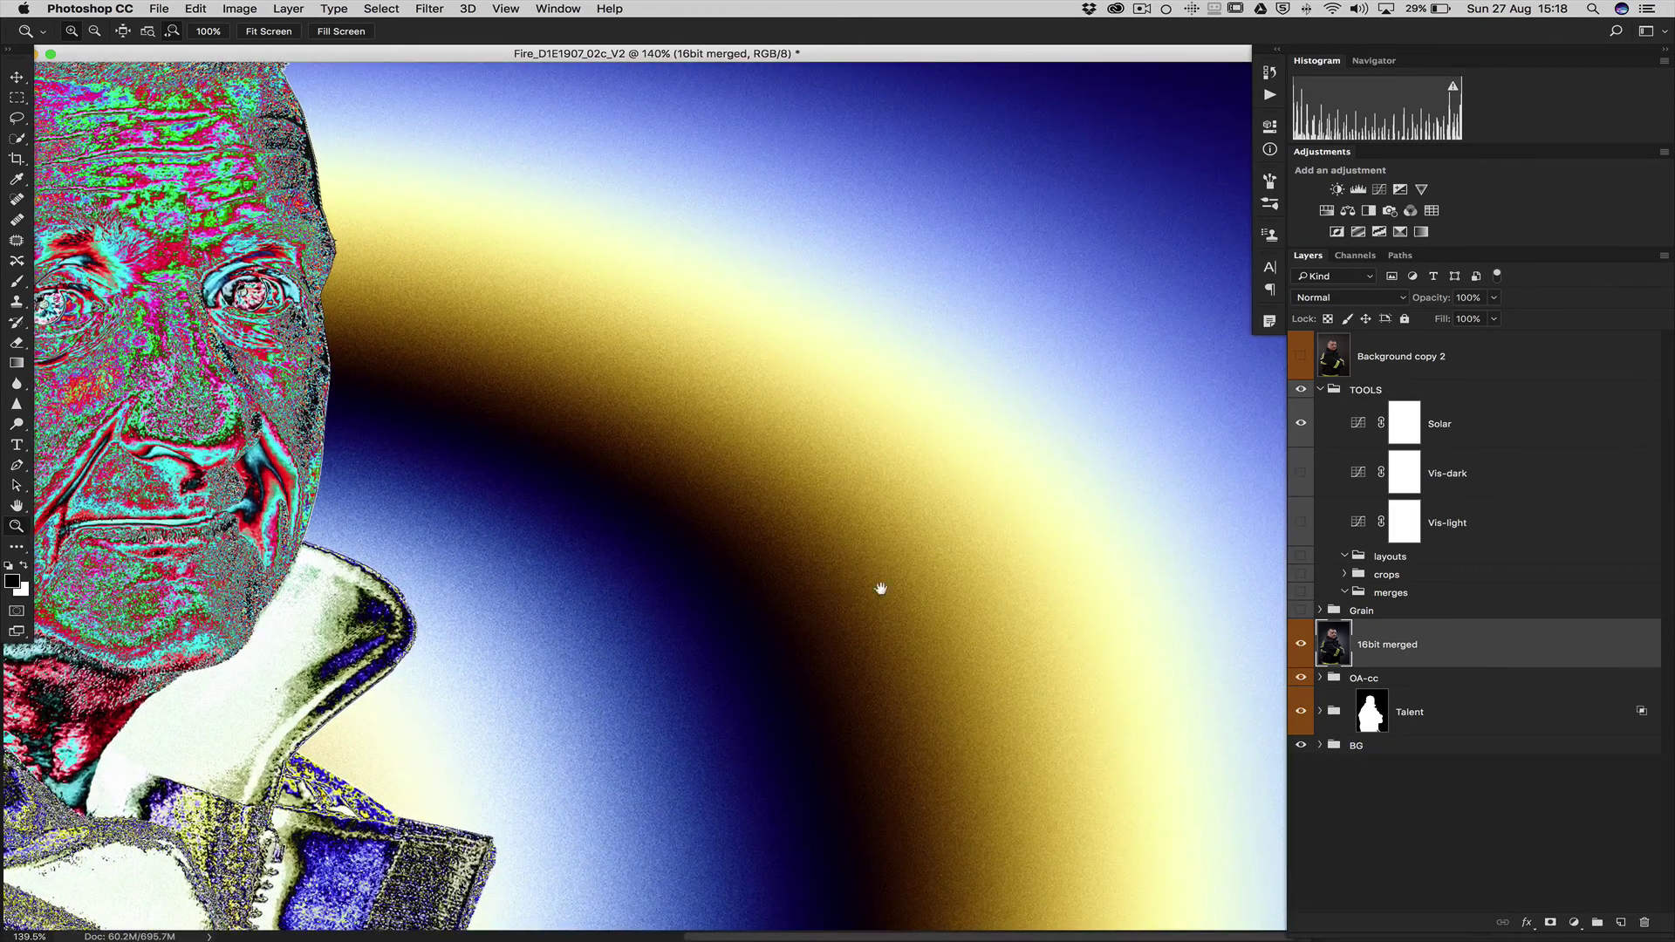
right_click(1302, 647)
left_click(1343, 703)
left_click(1303, 646)
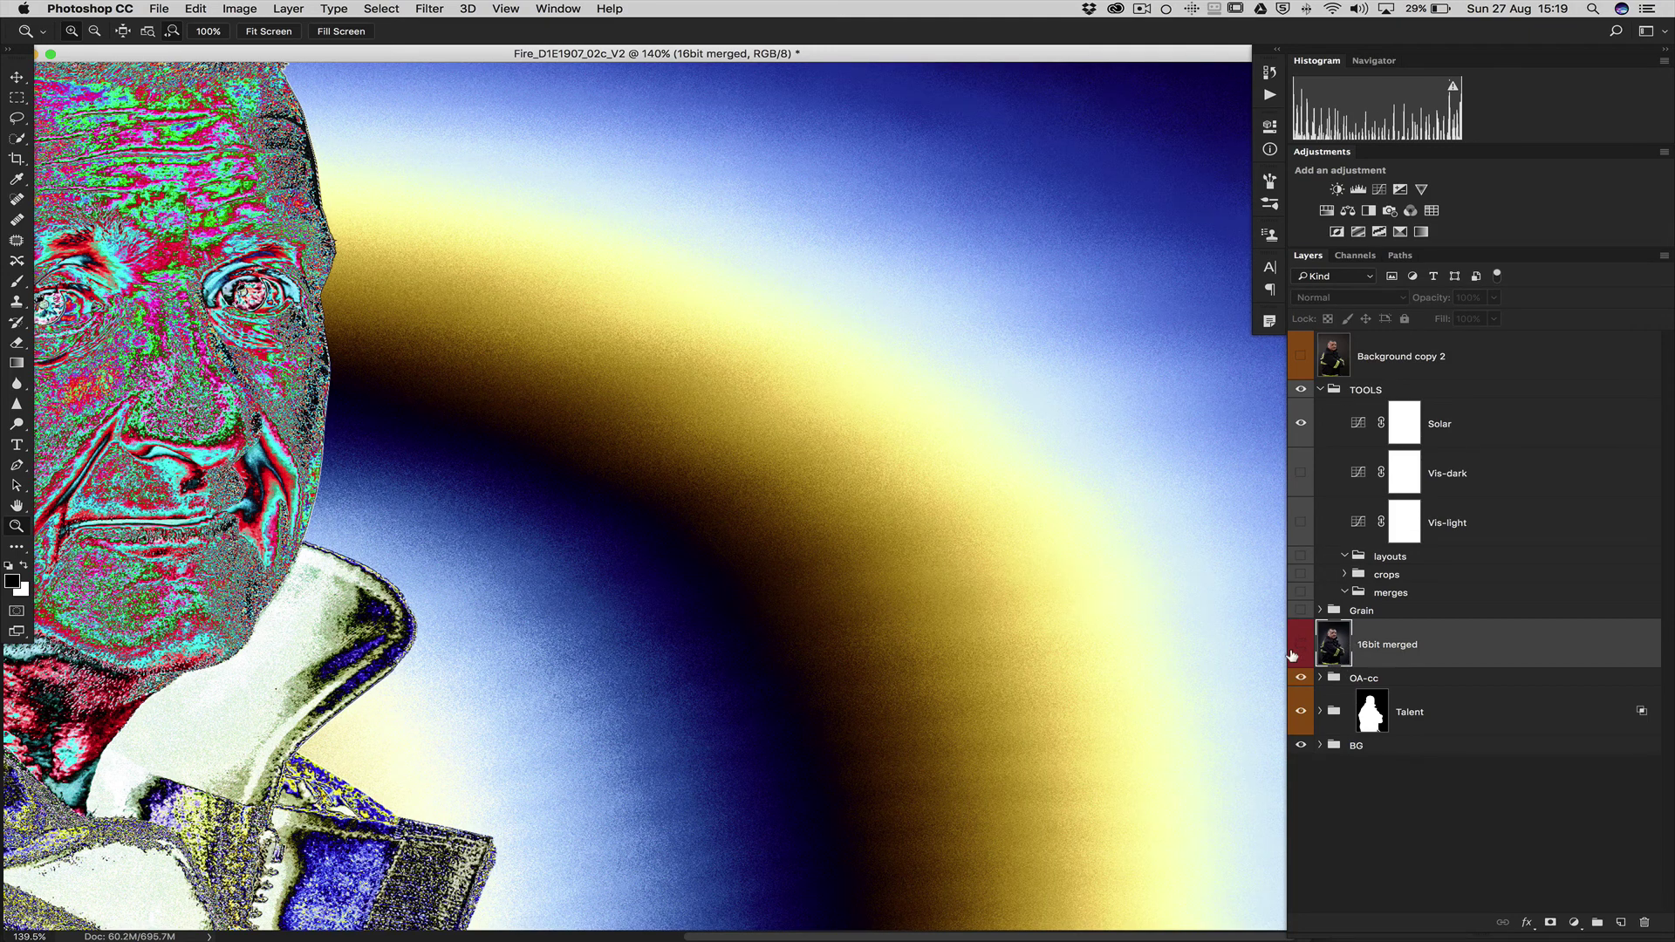
left_click_drag(871, 363, 777, 180)
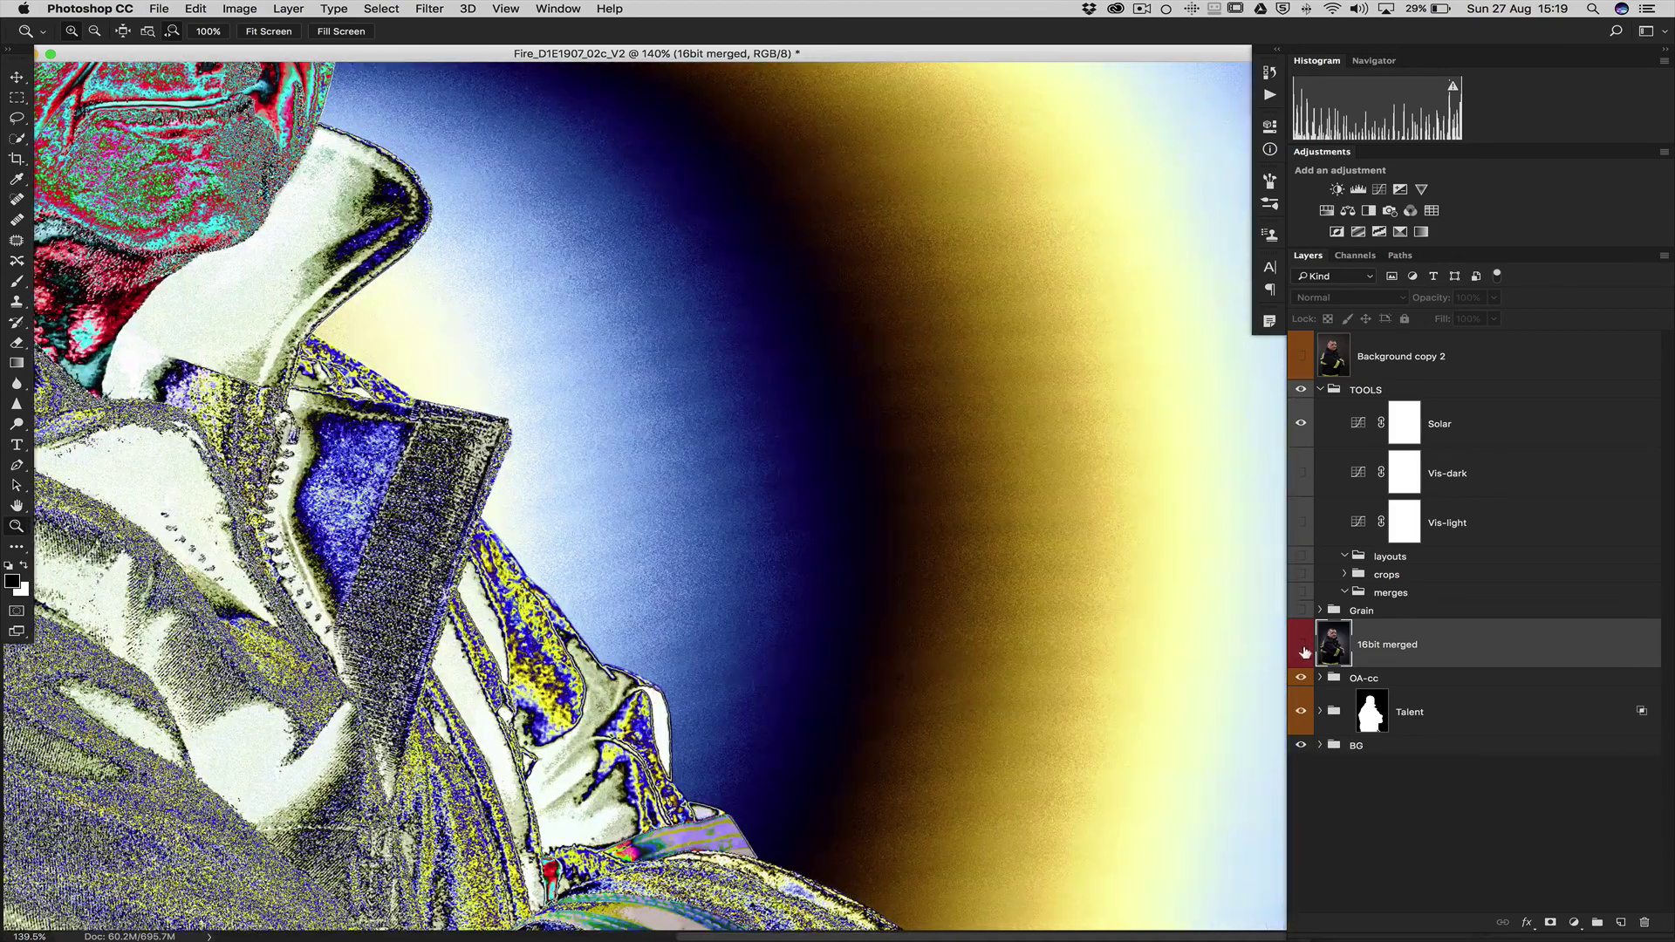
left_click(1301, 645)
left_click(1302, 646)
left_click(1301, 646)
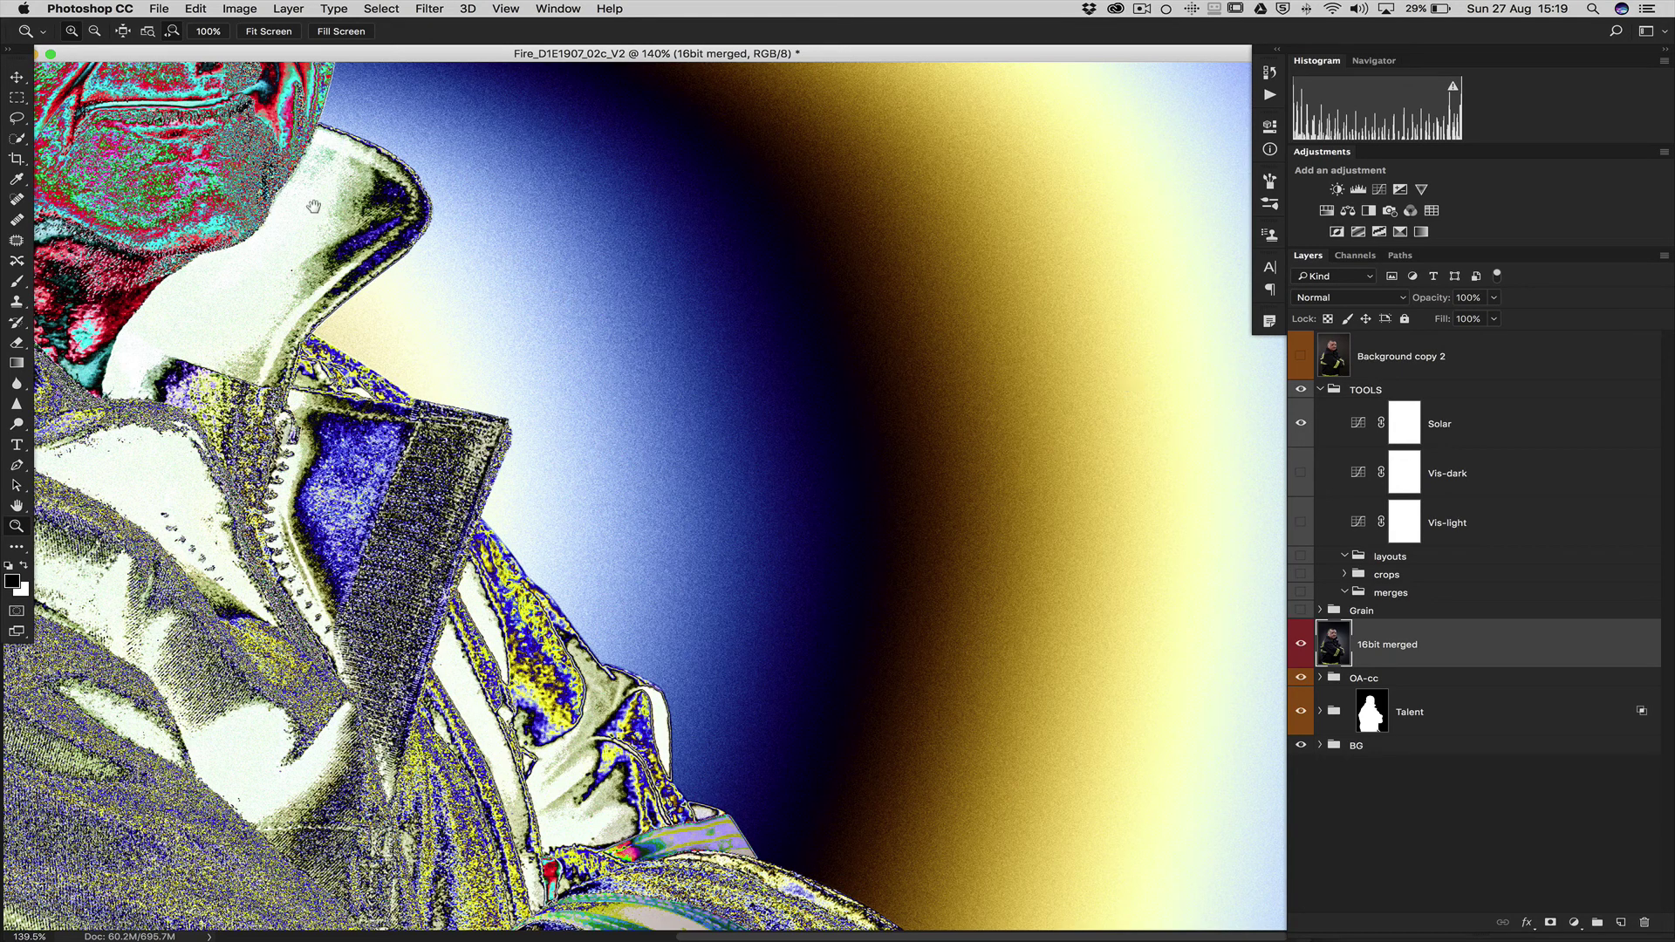
left_click_drag(315, 212, 1023, 663)
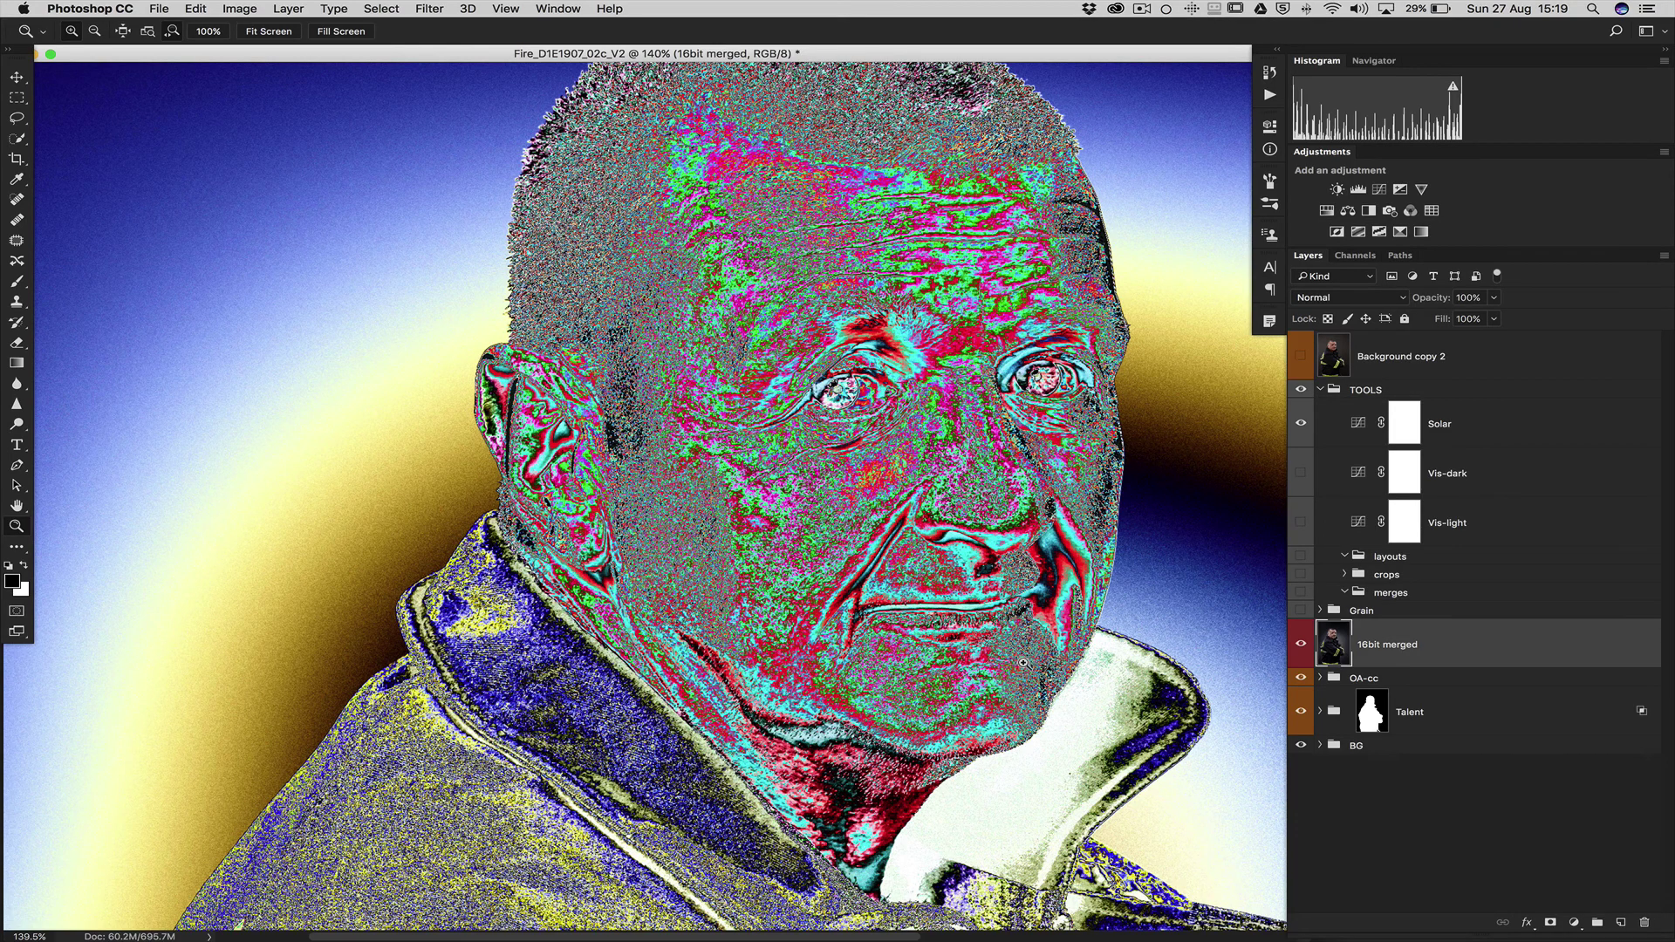
left_click_drag(663, 454, 657, 638)
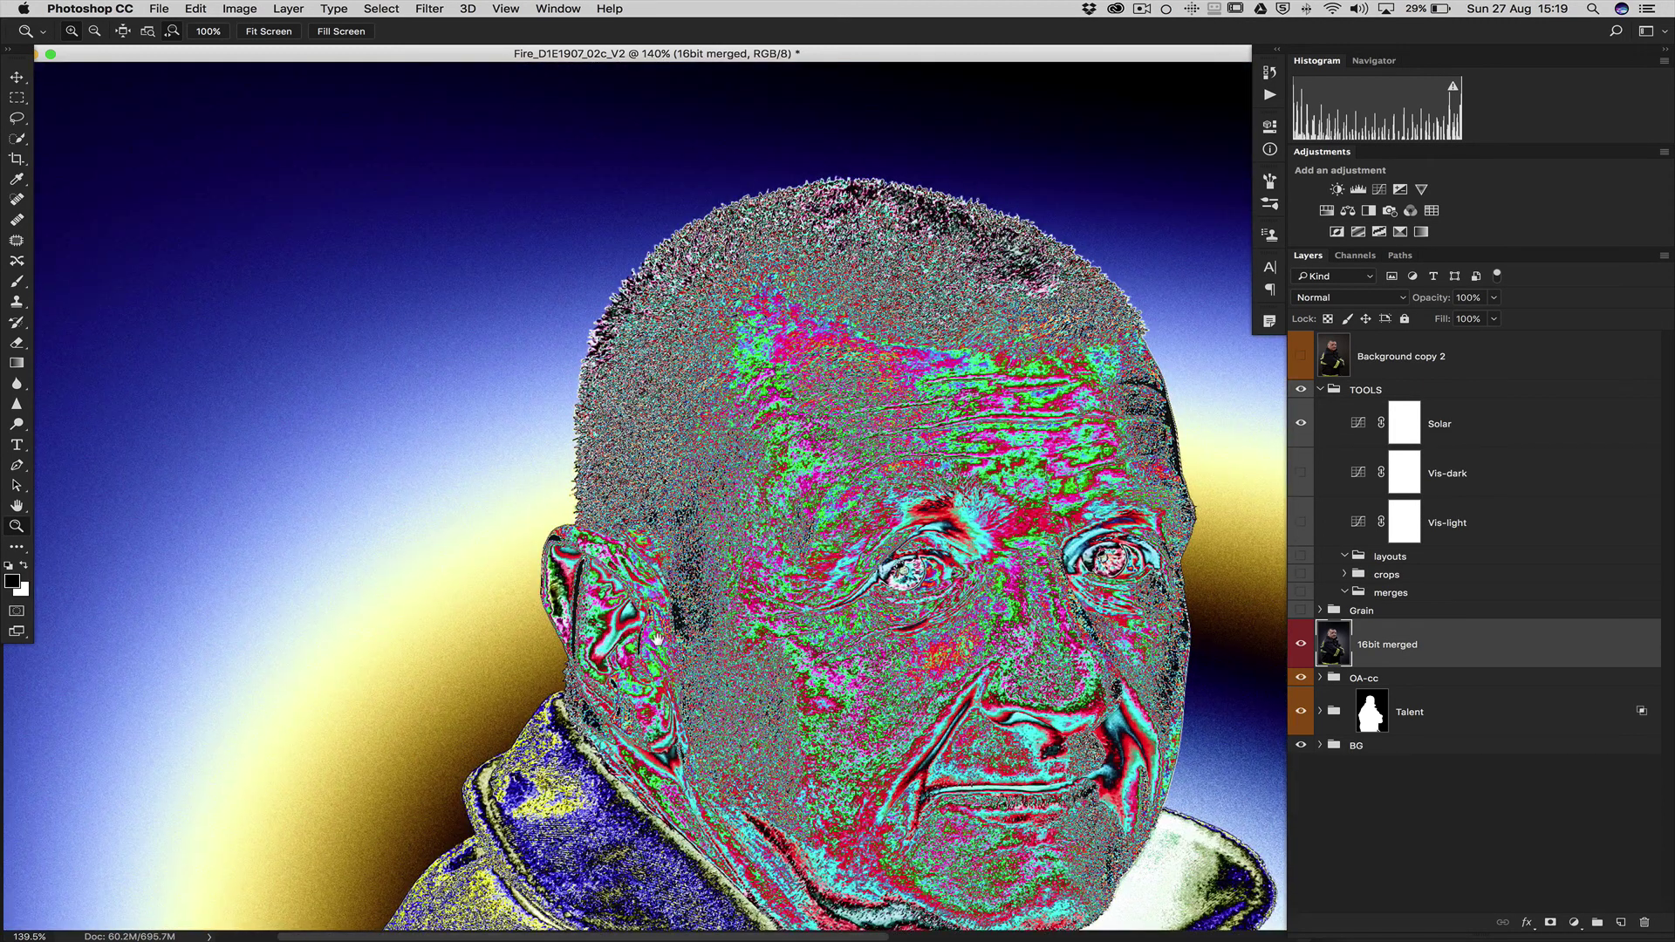
scroll(486, 497, "down", 3)
scroll(486, 497, "left", 3)
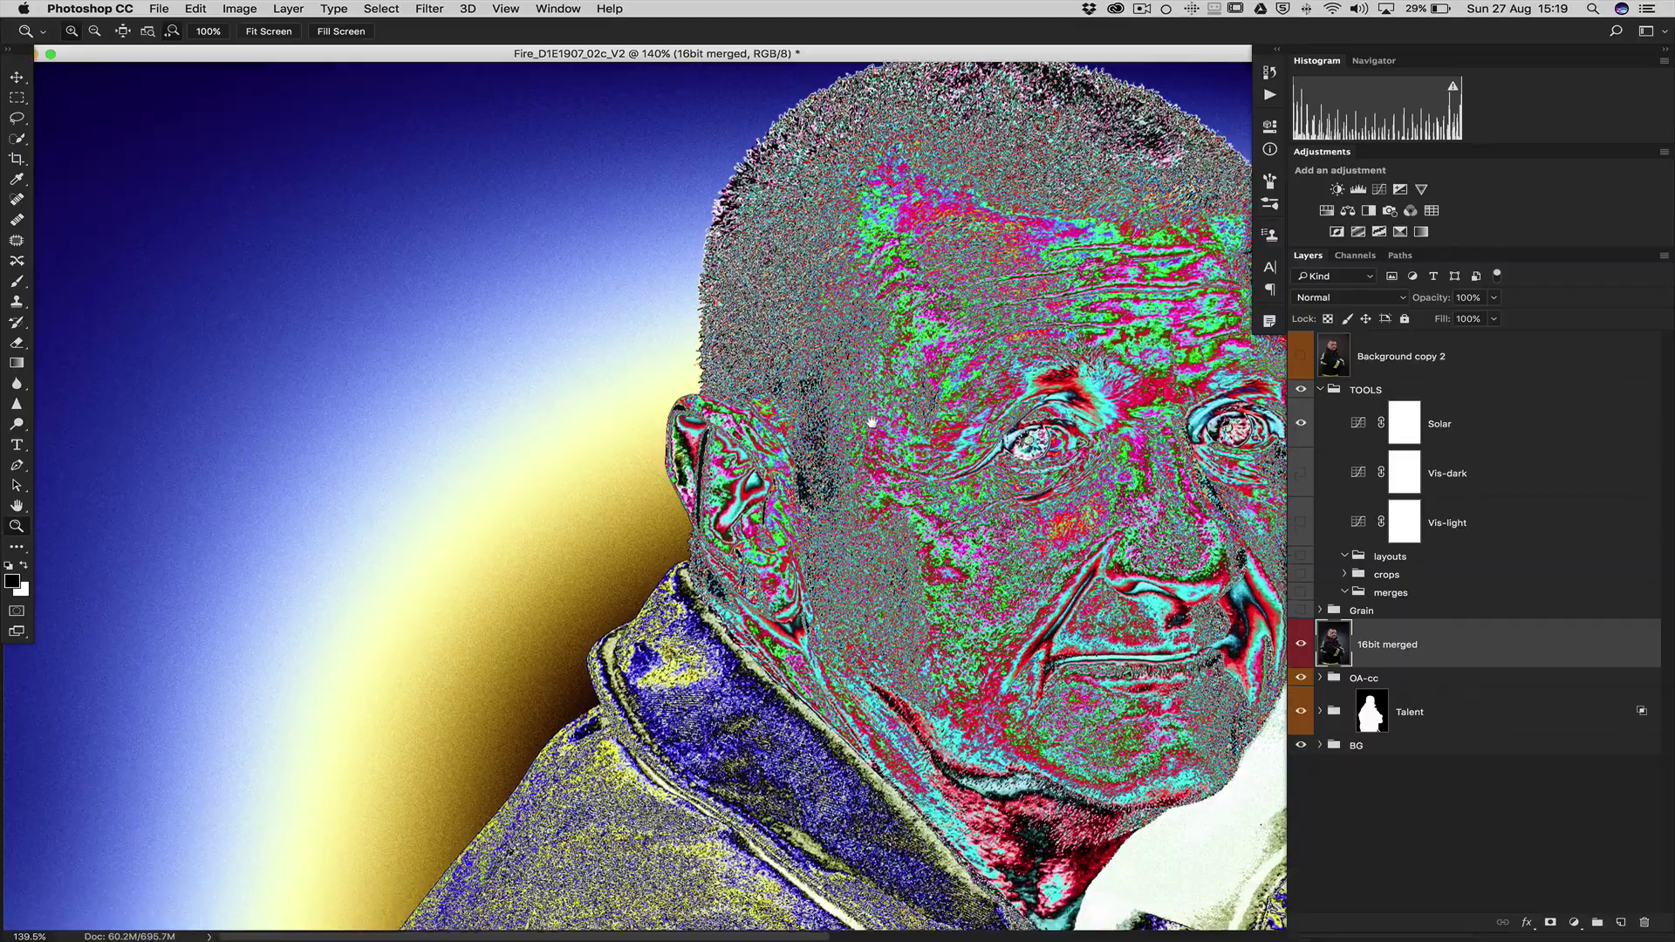
scroll(446, 722, "down", 10)
scroll(611, 567, "up", 15)
scroll(610, 567, "right", 10)
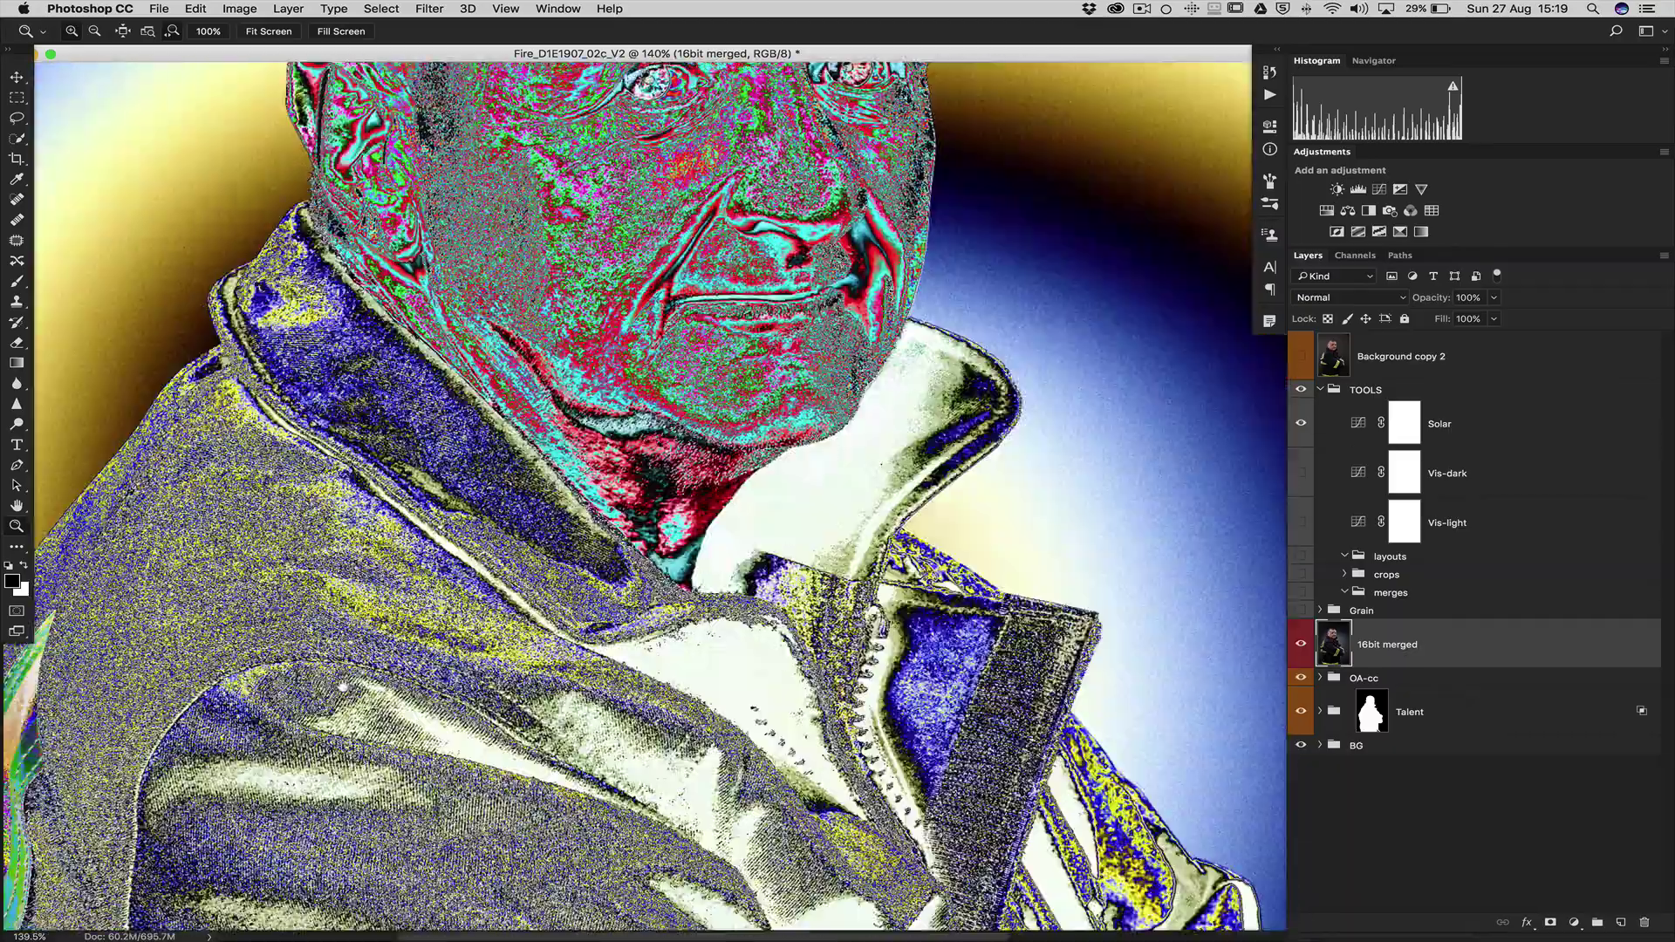
scroll(747, 455, "up", 10)
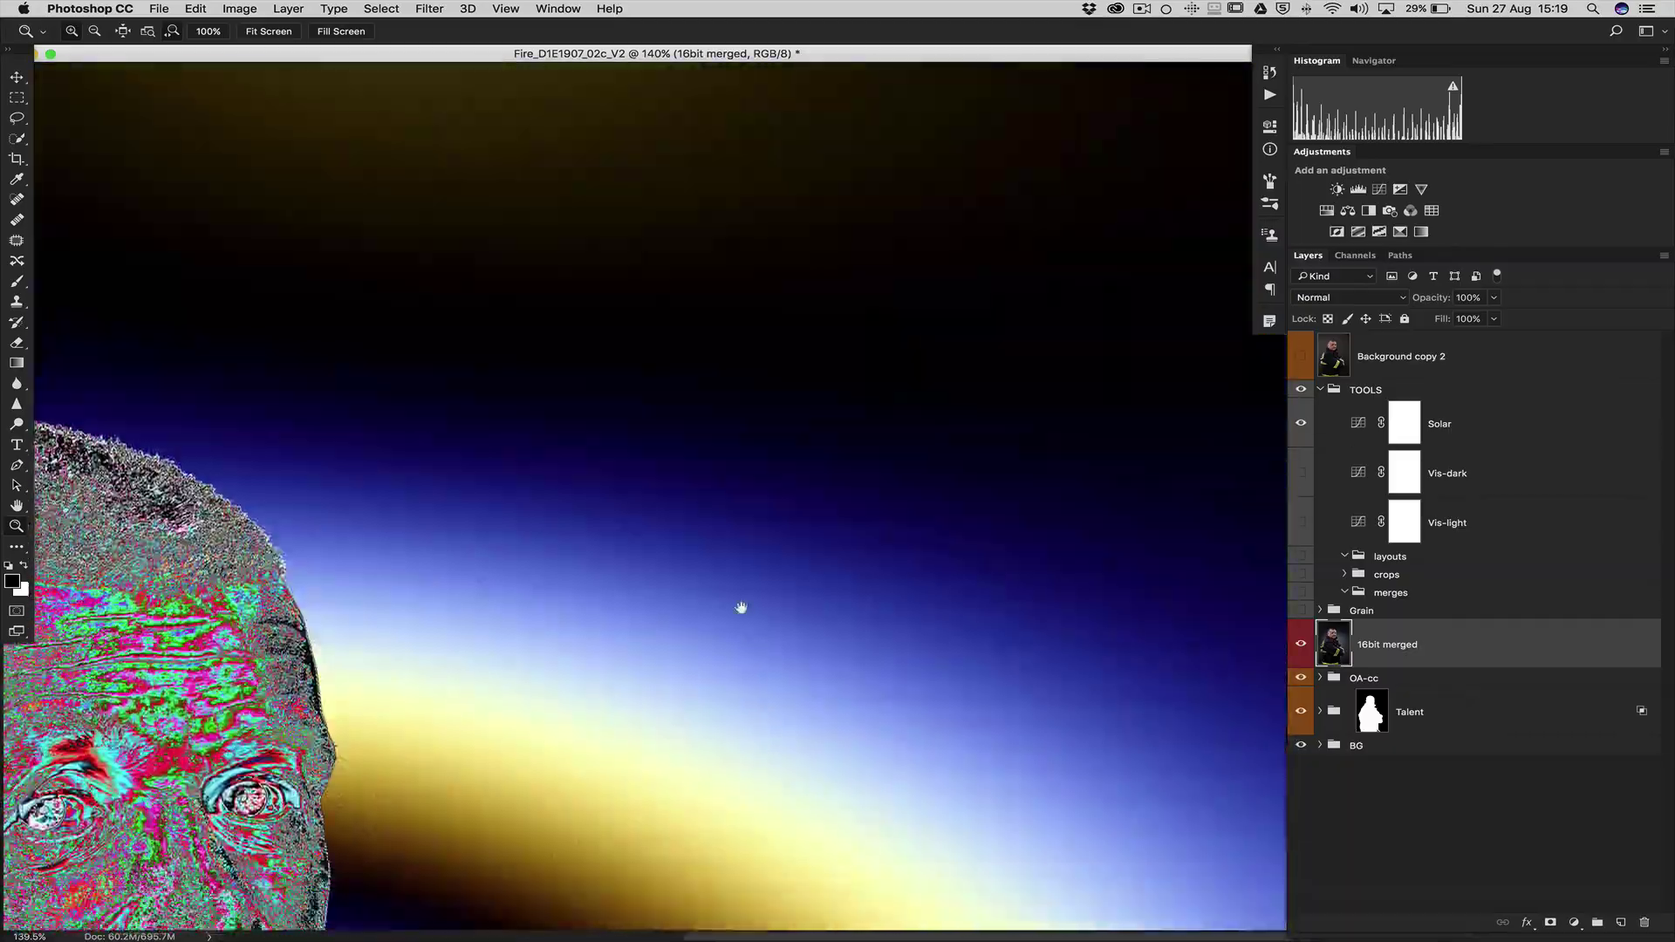
scroll(741, 606, "down", 4)
scroll(667, 802, "up", 4)
scroll(648, 639, "down", 15)
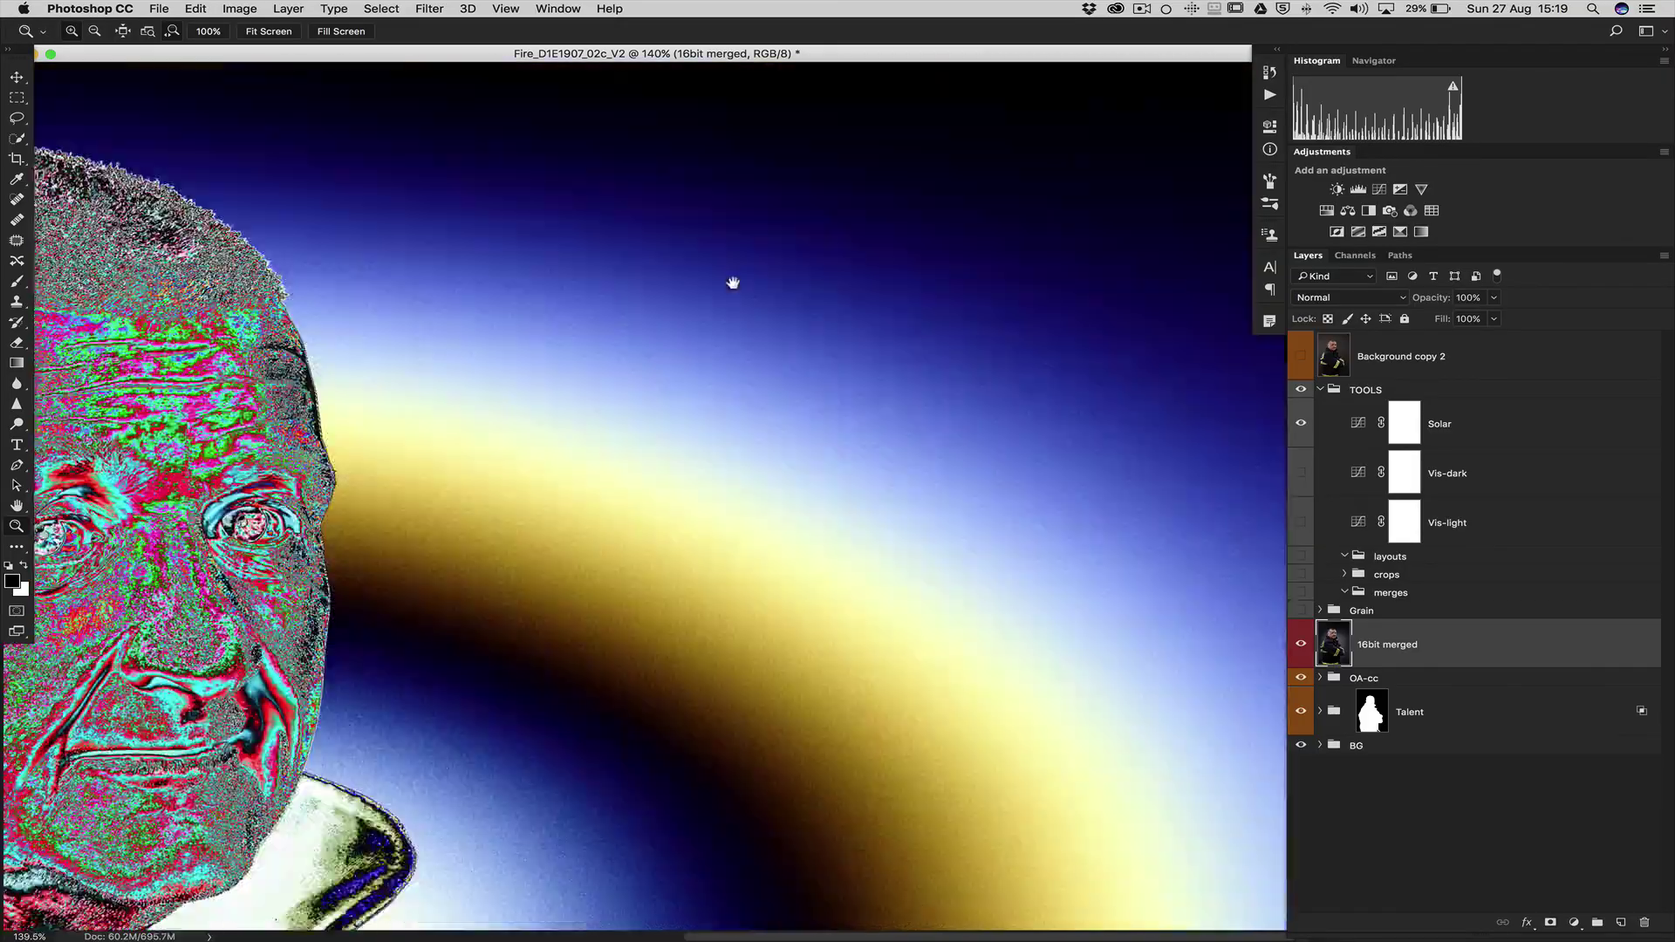
scroll(831, 401, "down", 12)
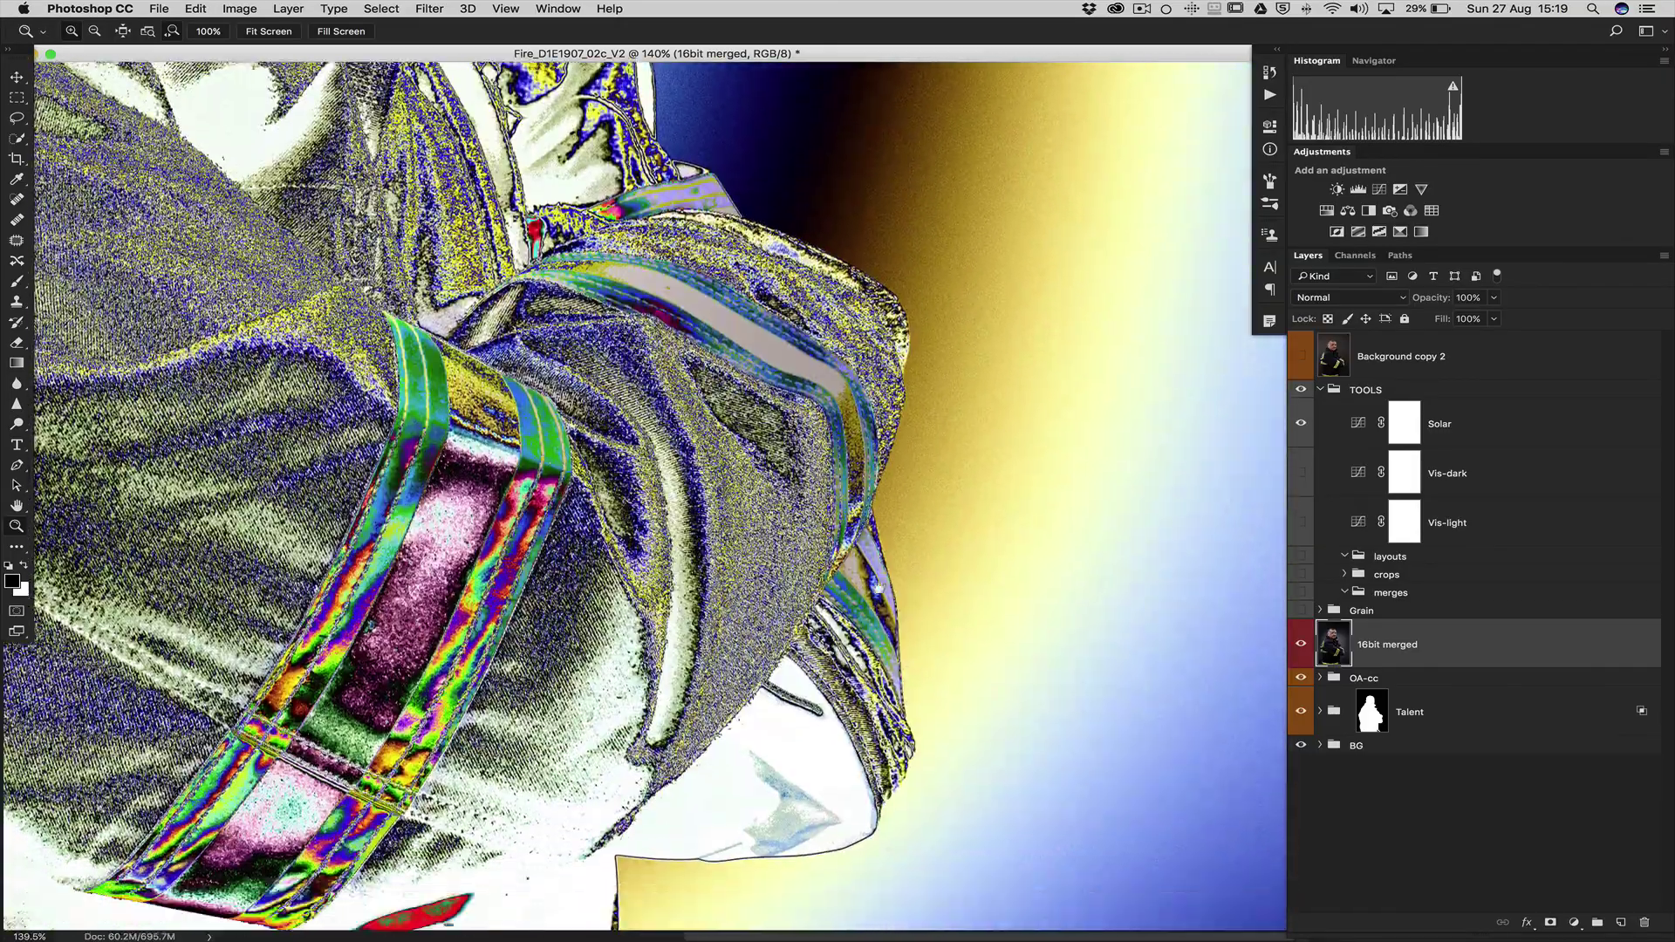
scroll(656, 395, "down", 4)
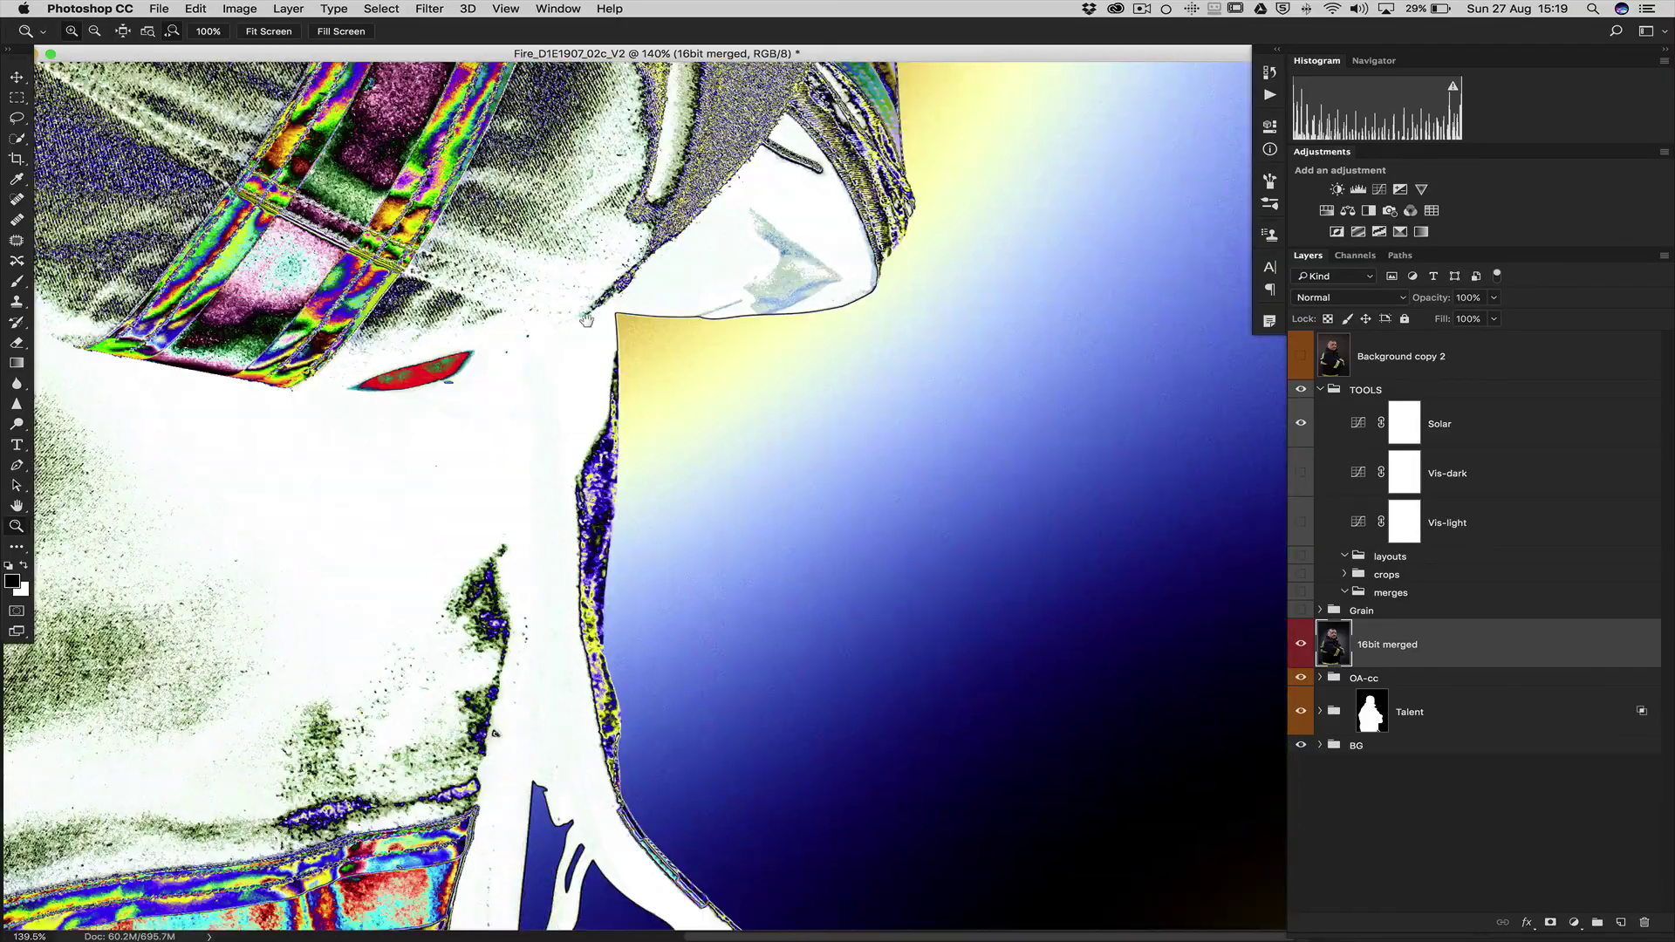
scroll(934, 506, "up", 1)
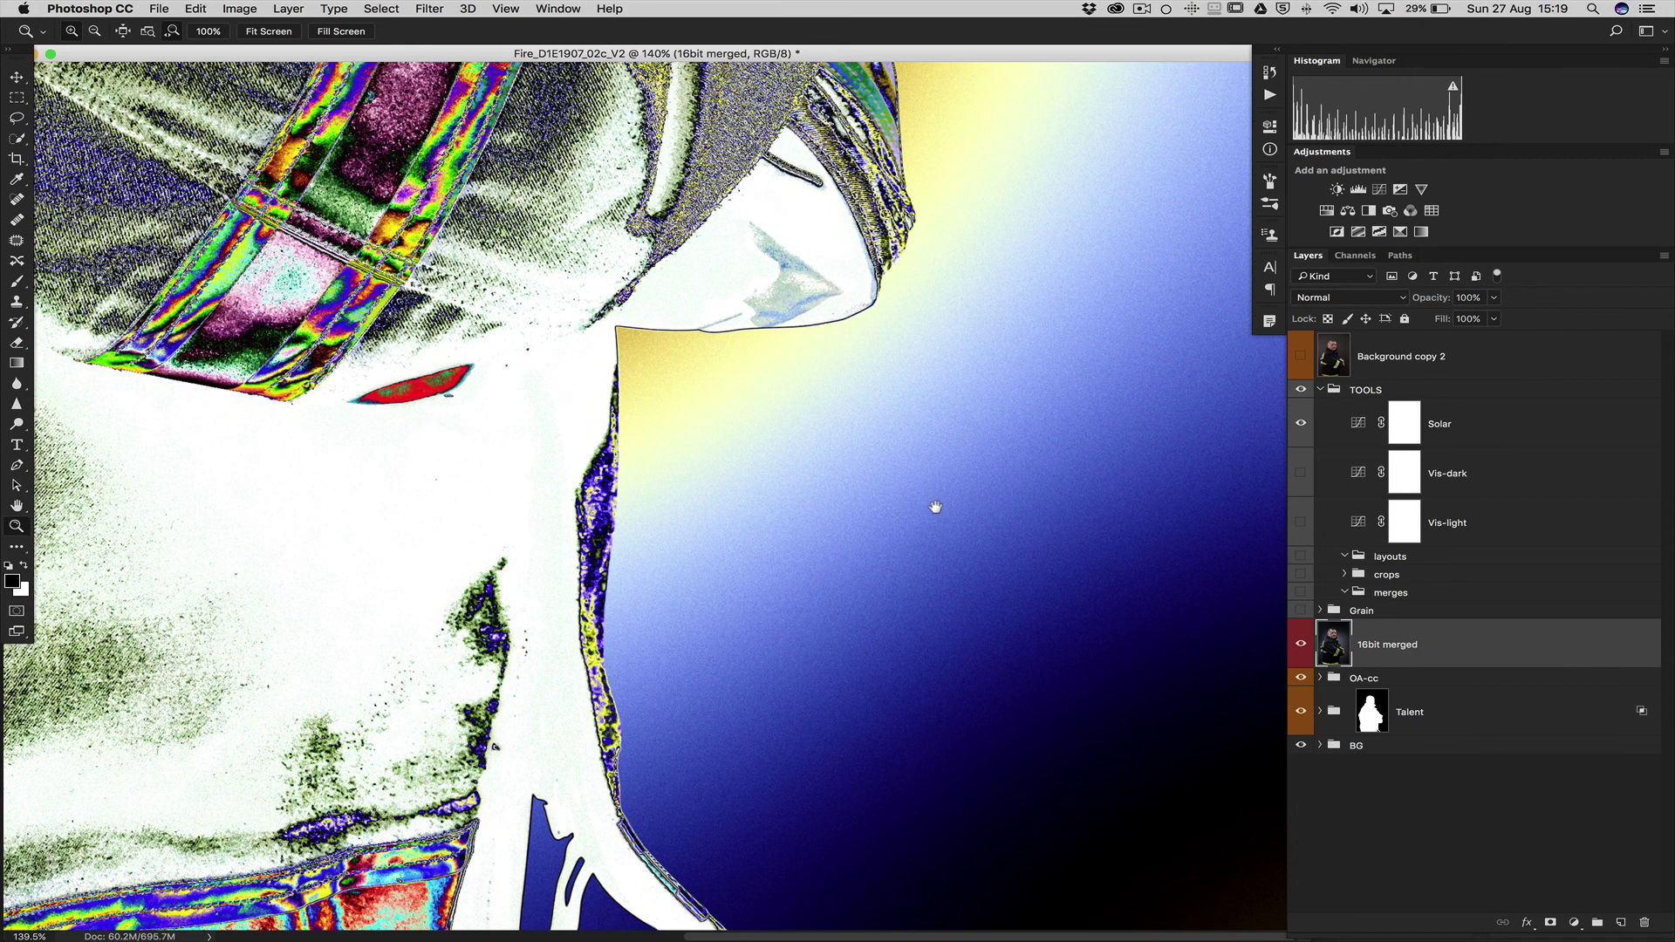
- Compare the backdrop with 16bit merged shown and hidden, leave it visible, then turn off the Solar check
left_click(1300, 649)
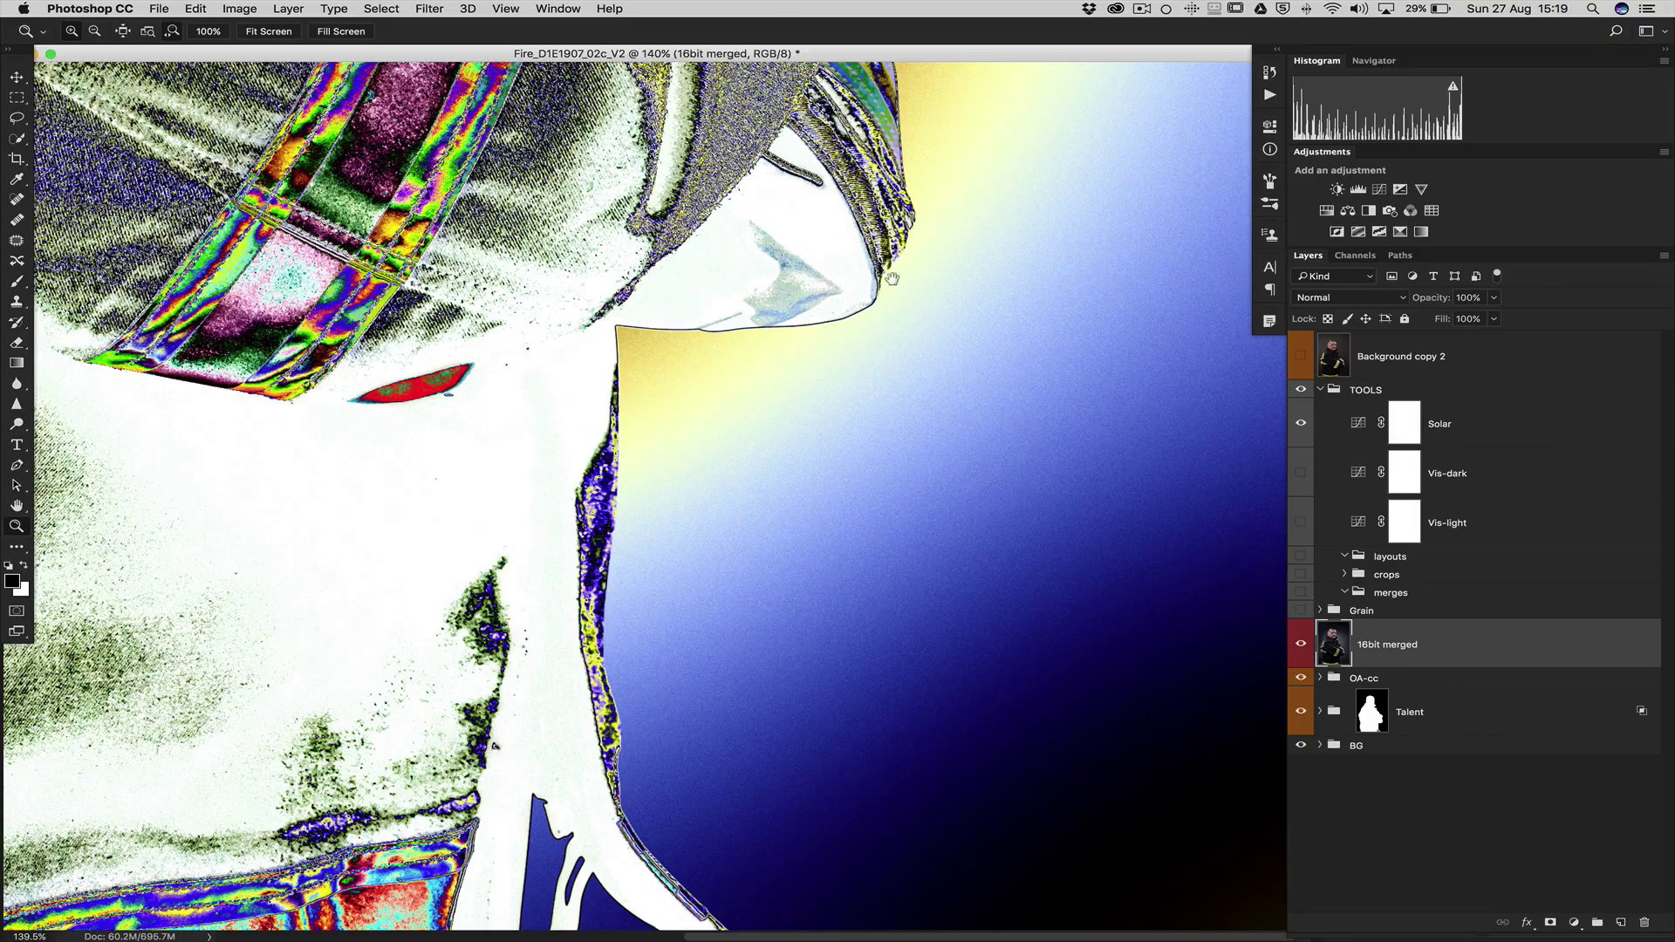
left_click_drag(890, 273, 811, 577)
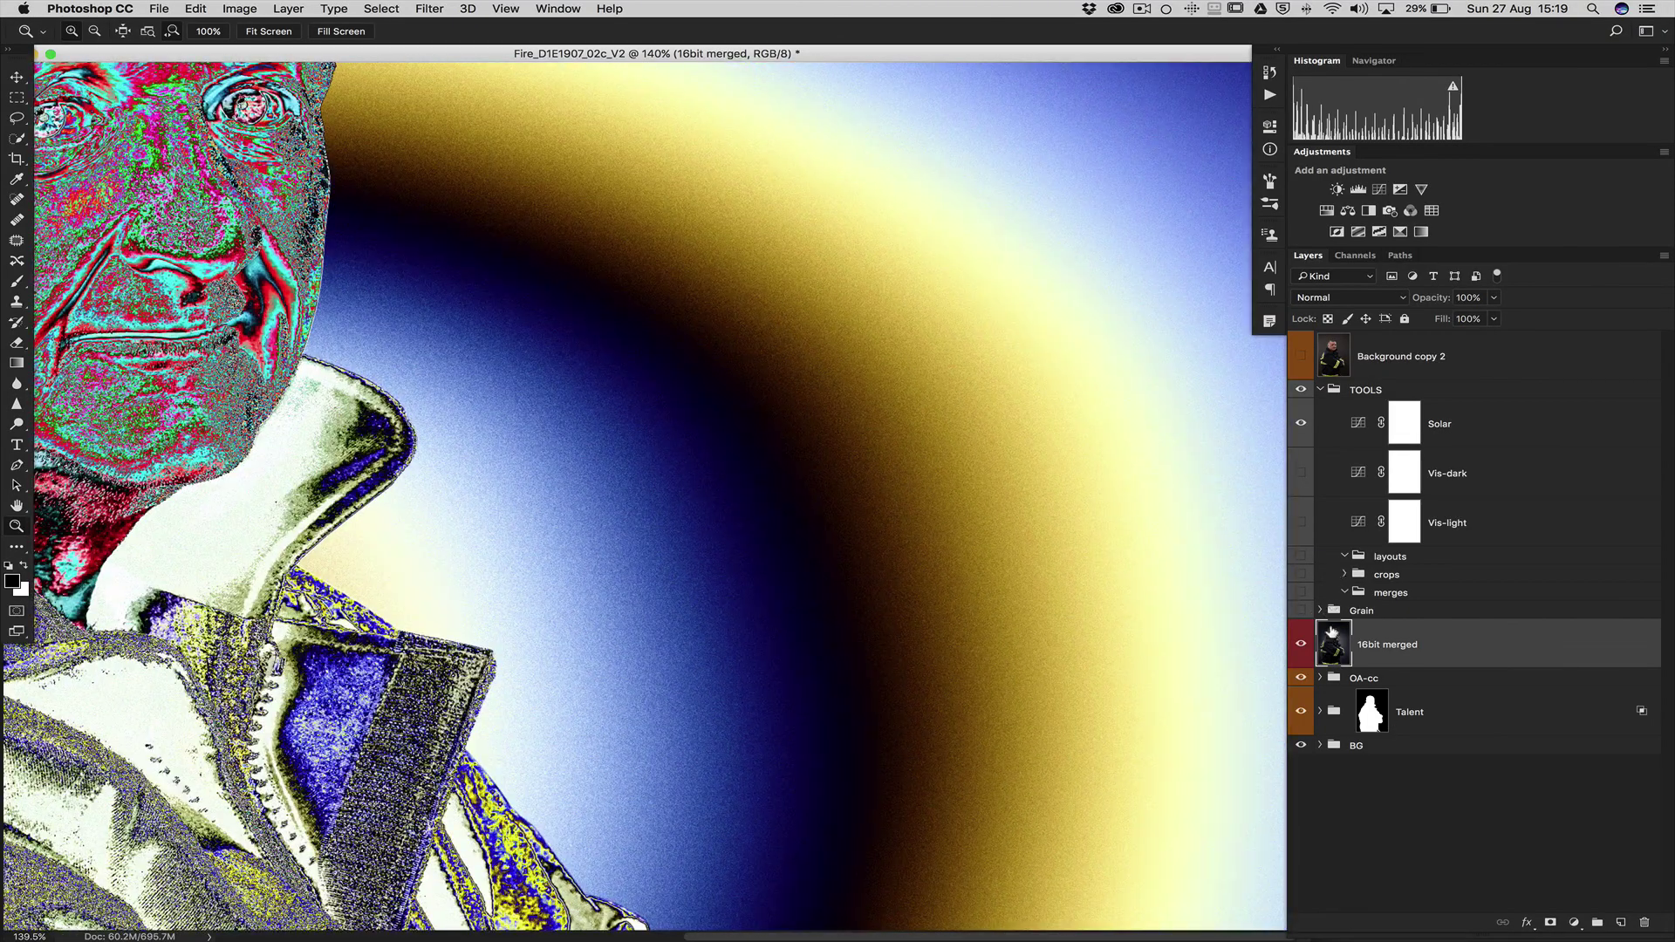
left_click(1302, 647)
left_click(1301, 647)
left_click(1301, 647)
left_click_drag(915, 378, 705, 741)
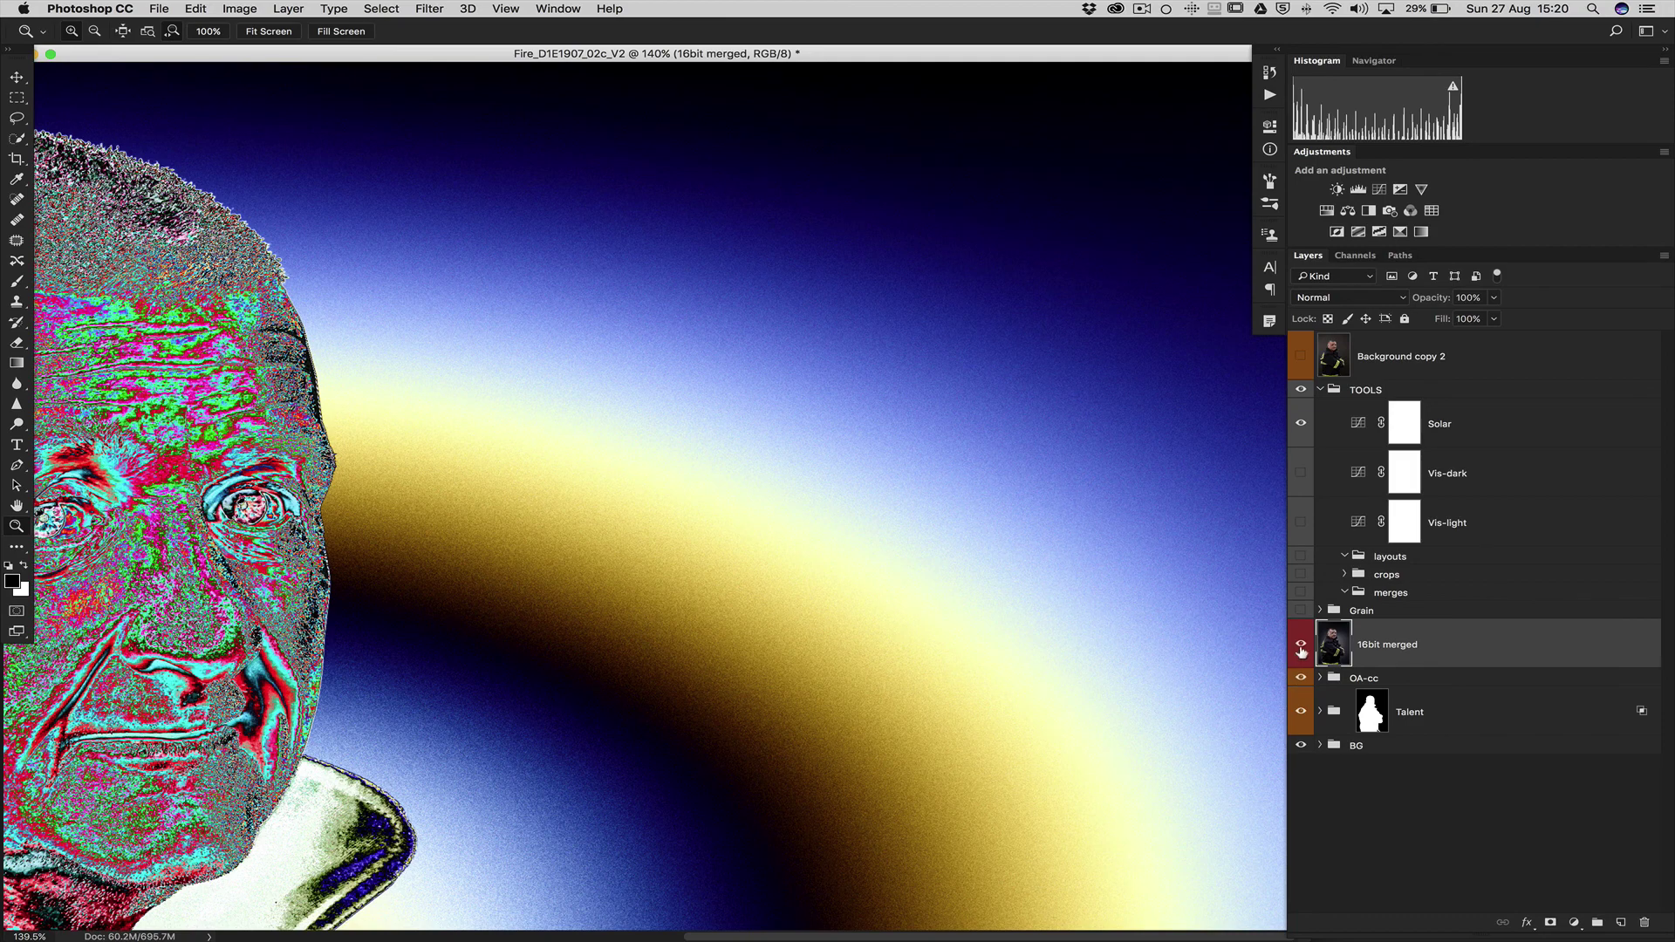
left_click(1302, 648)
left_click_drag(924, 471, 838, 428)
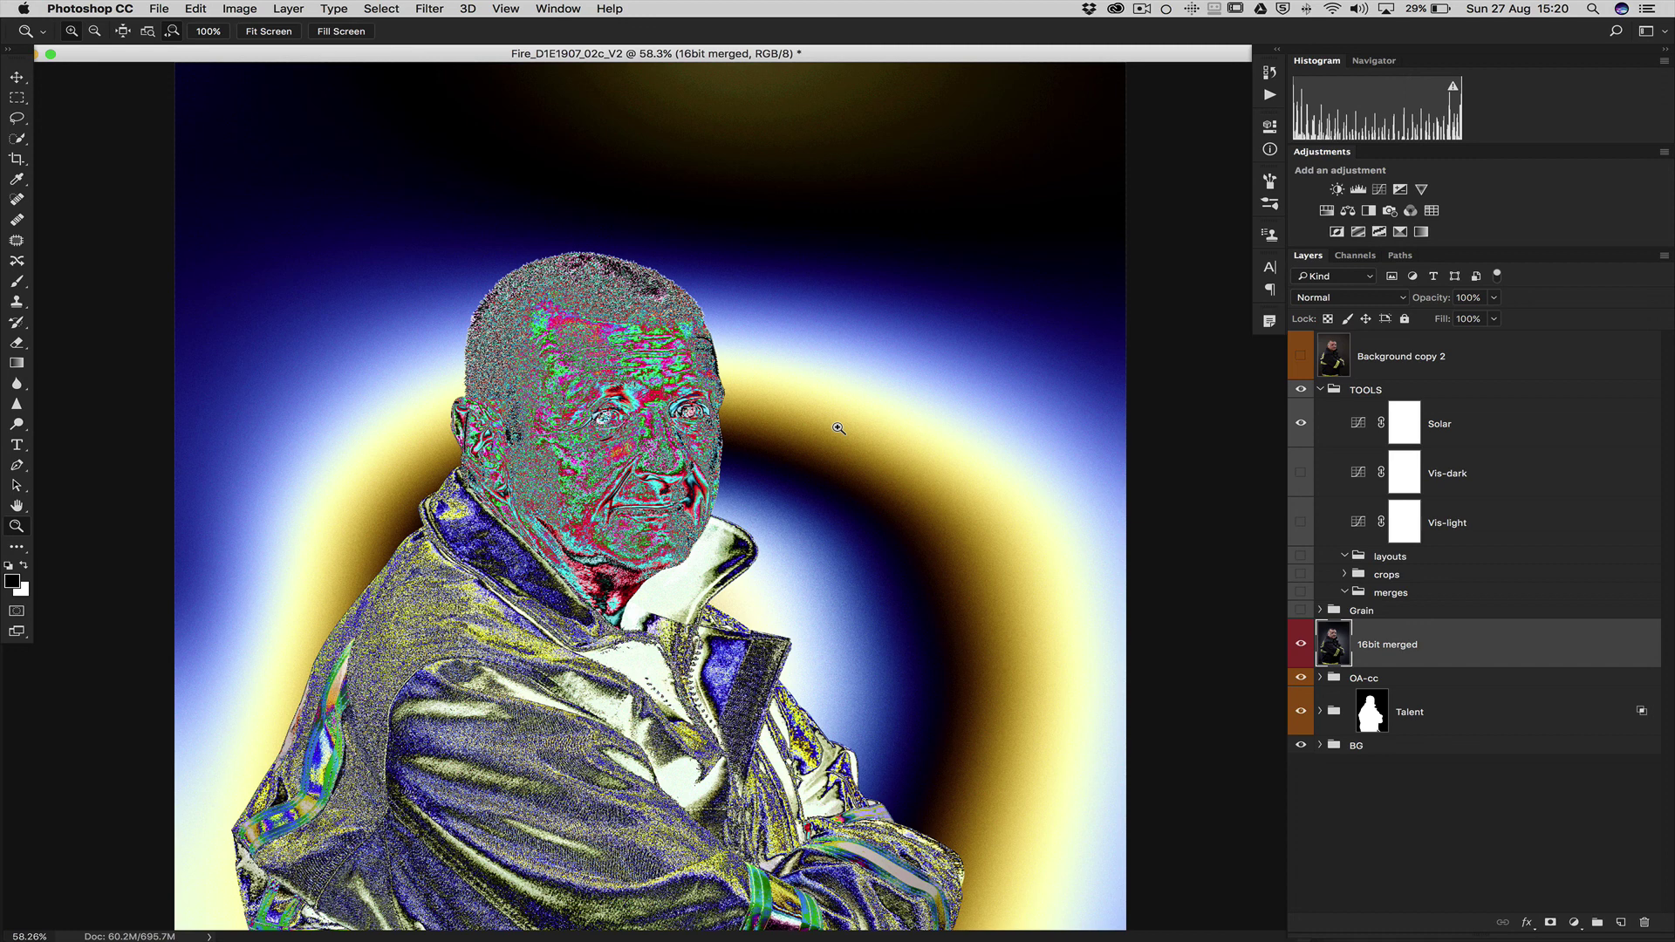
left_click(1301, 423)
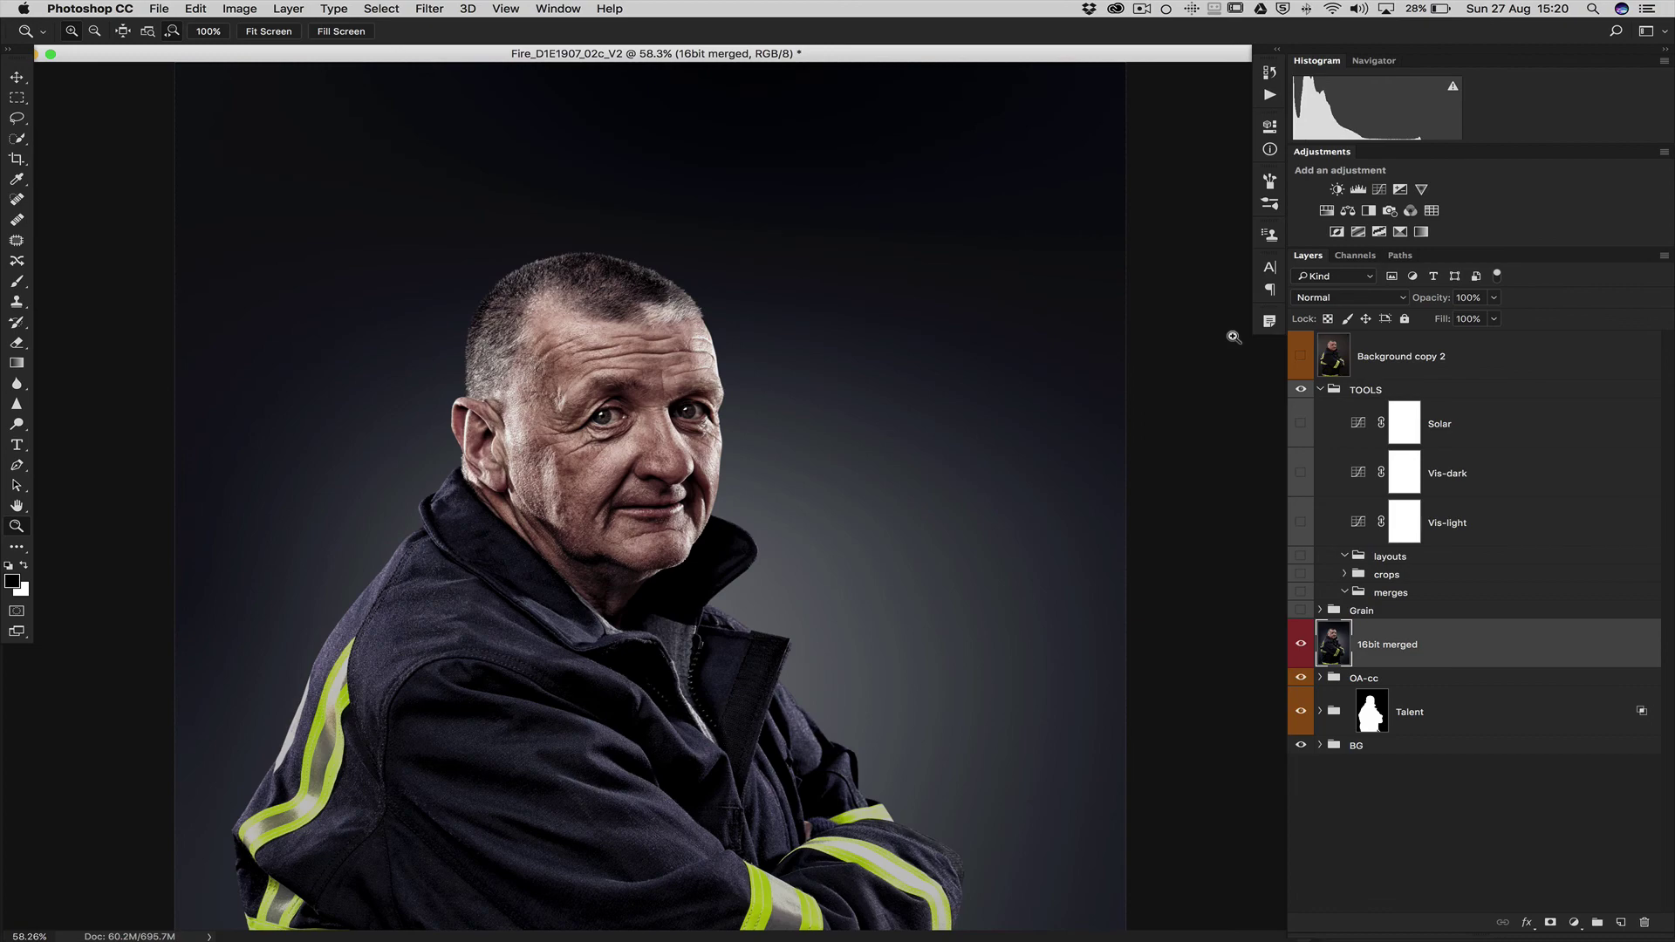